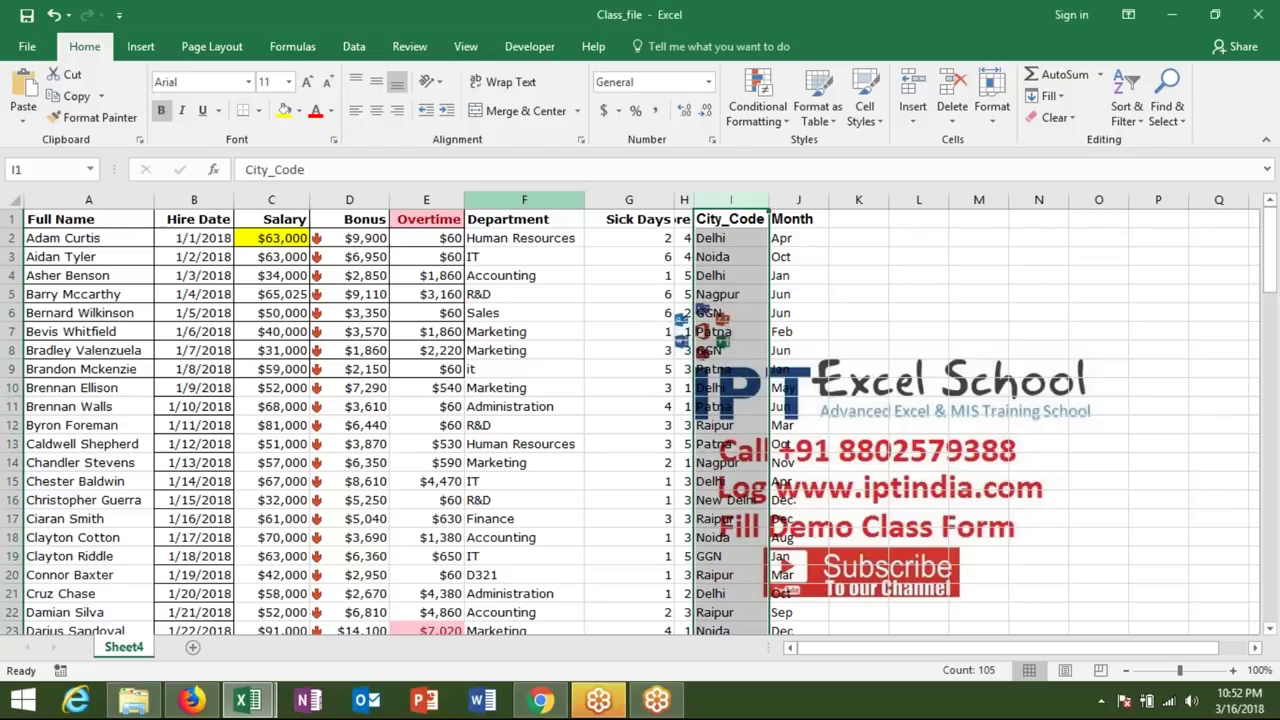
Step: Select the Department, Full Name, Salary and Month columns on Sheet4 and copy them
{"action": "left_click", "coordinate": [514, 199]}
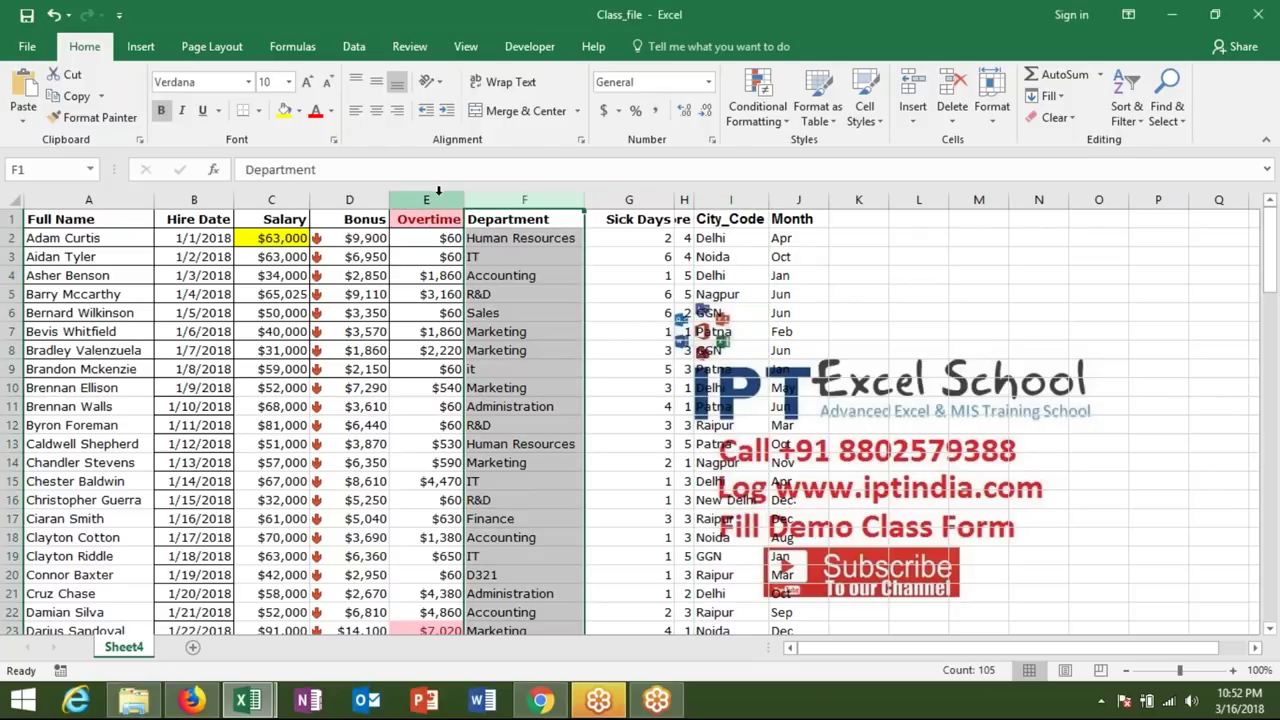
{"action": "left_click", "coordinate": [117, 200], "text": "ctrl"}
{"action": "left_click", "coordinate": [272, 200], "text": "ctrl"}
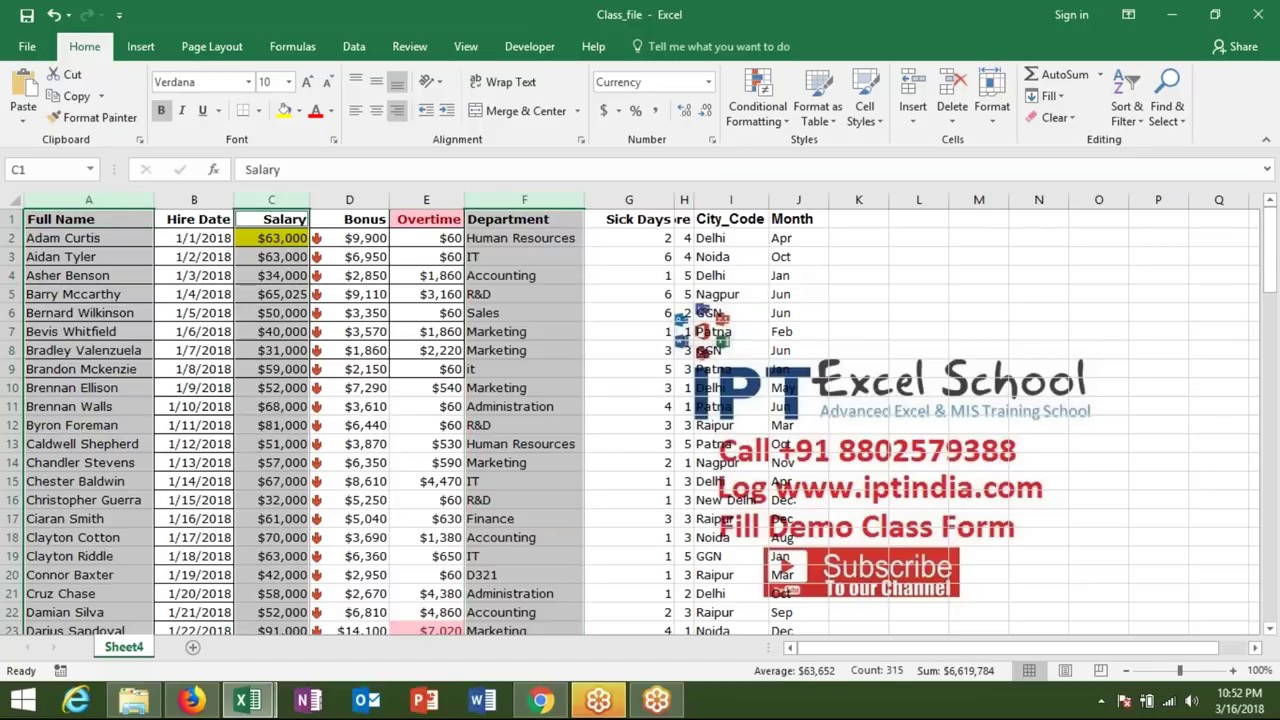
{"action": "left_click", "coordinate": [798, 200], "text": "ctrl"}
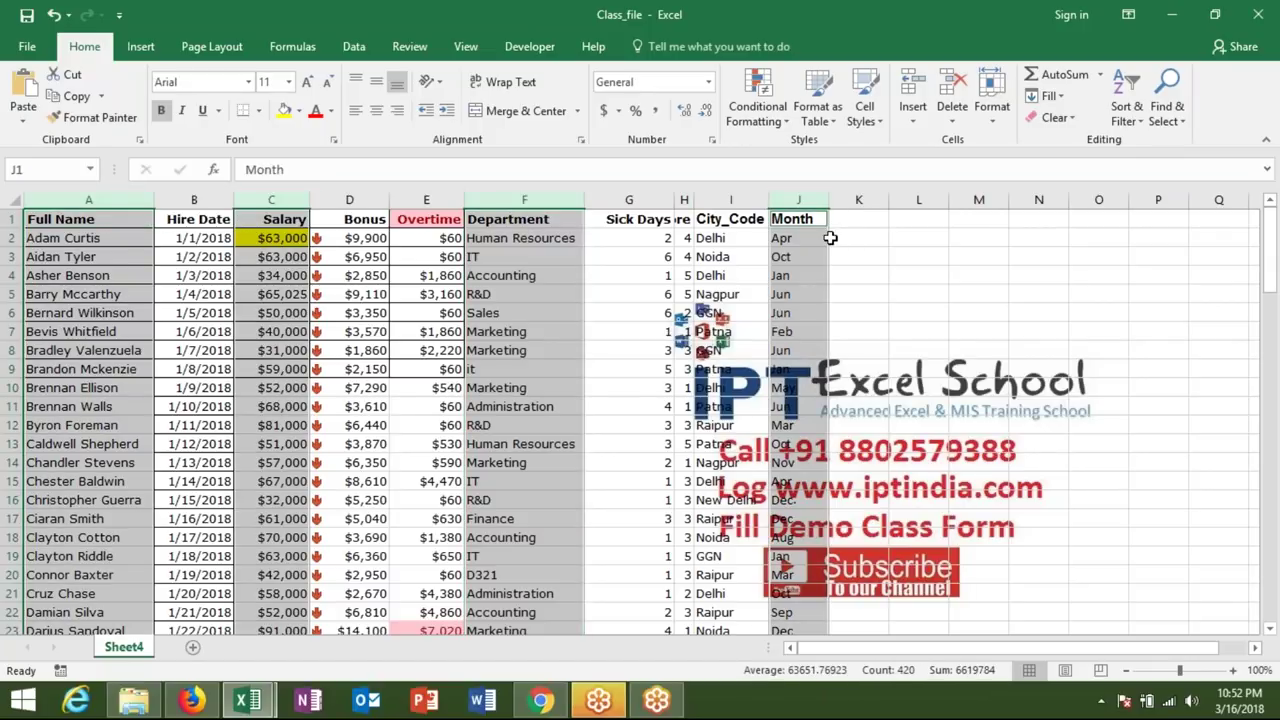
{"action": "key", "text": "ctrl+c"}
{"action": "mouse_move", "coordinate": [203, 665]}
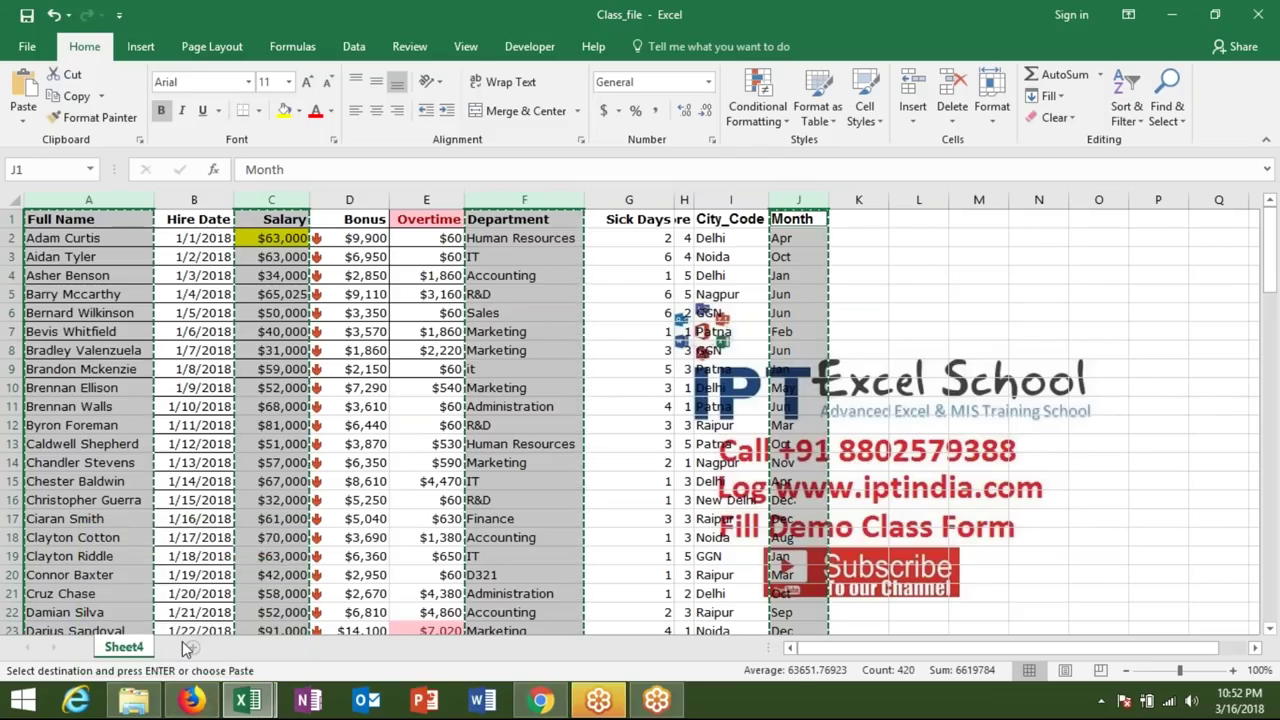
Step: Add a new sheet, Sheet5, and paste the four copied columns starting at A1
{"action": "left_click", "coordinate": [186, 648]}
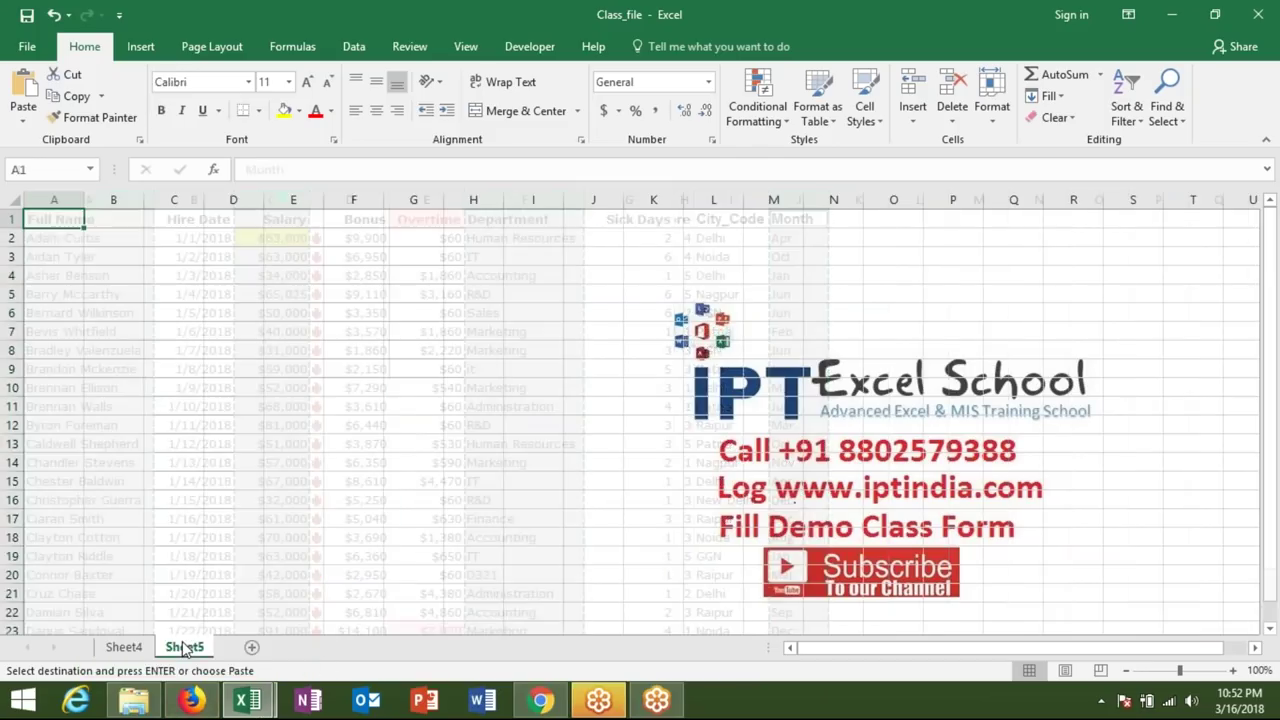
{"action": "key", "text": "ctrl+v"}
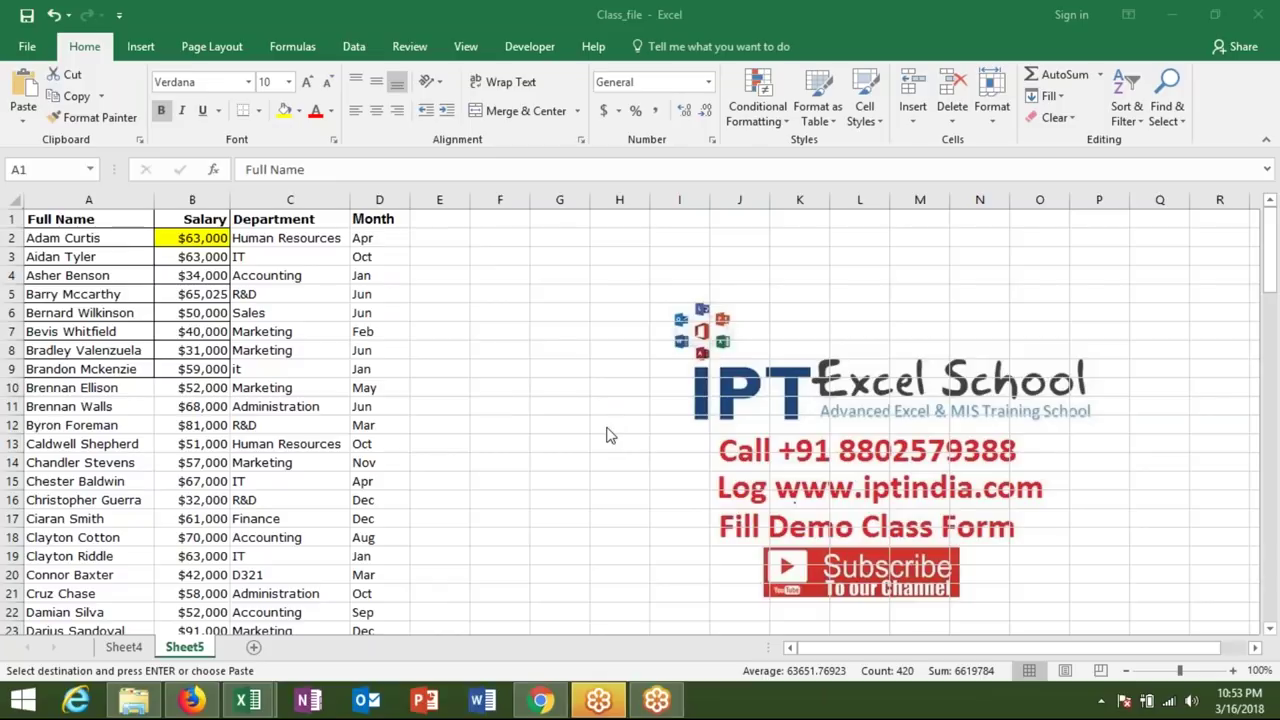
{"action": "key", "text": "ctrl+v"}
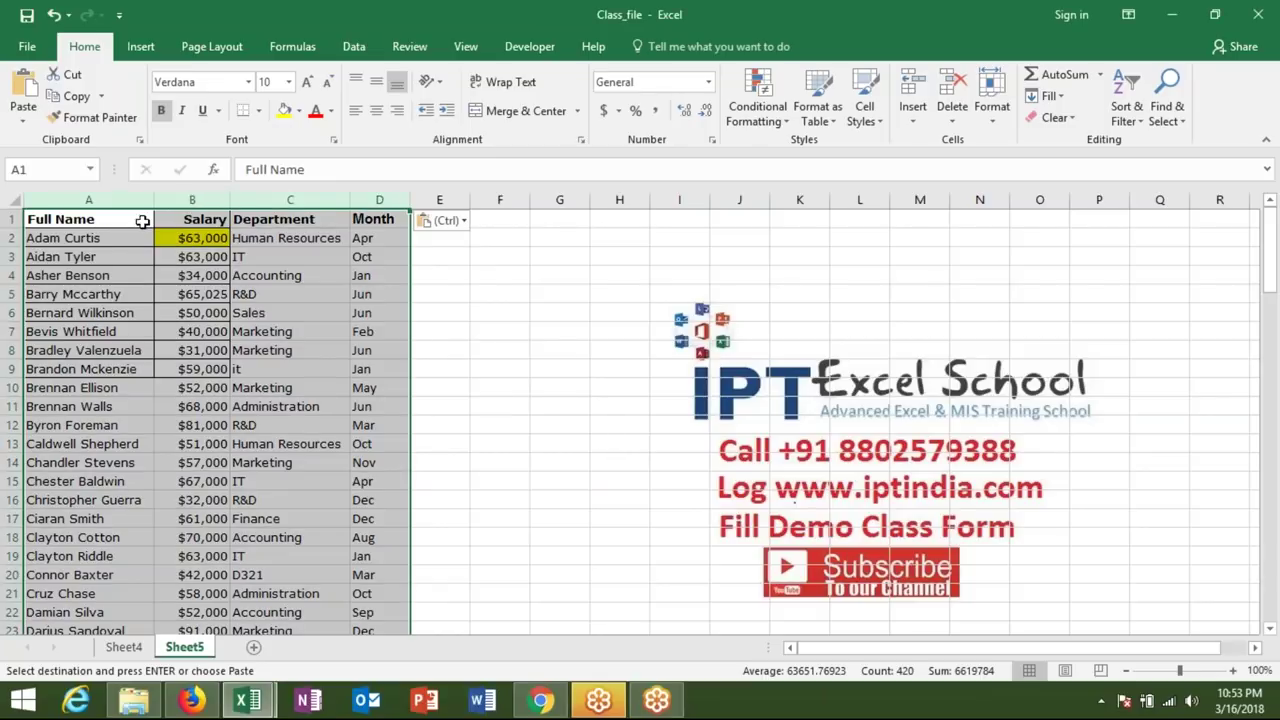
Step: Copy the header cells A1:D1 and paste them into H4:K4
{"action": "left_click", "coordinate": [142, 221]}
{"action": "key", "text": "ctrl+shift+Right"}
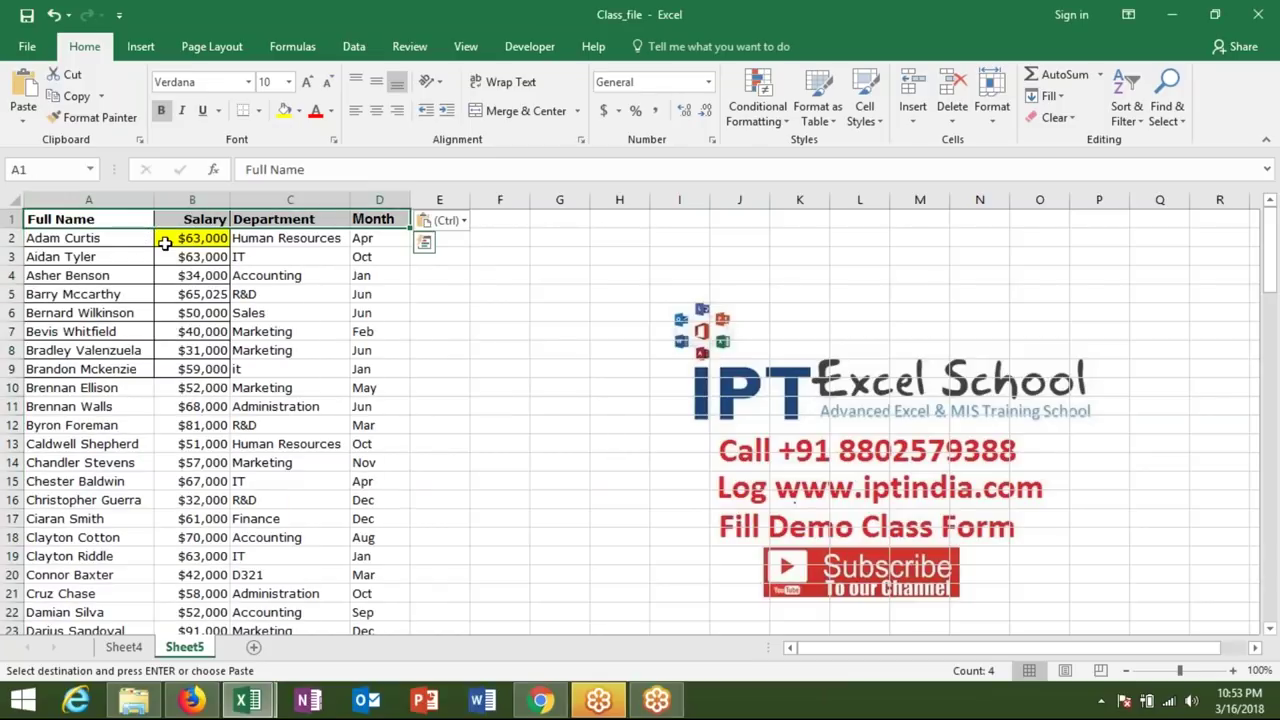
{"action": "key", "text": "ctrl+c"}
{"action": "key", "text": "Right"}
{"action": "key", "text": "Right"}
{"action": "key", "text": "Right"}
{"action": "key", "text": "Right"}
{"action": "key", "text": "Right"}
{"action": "key", "text": "Right"}
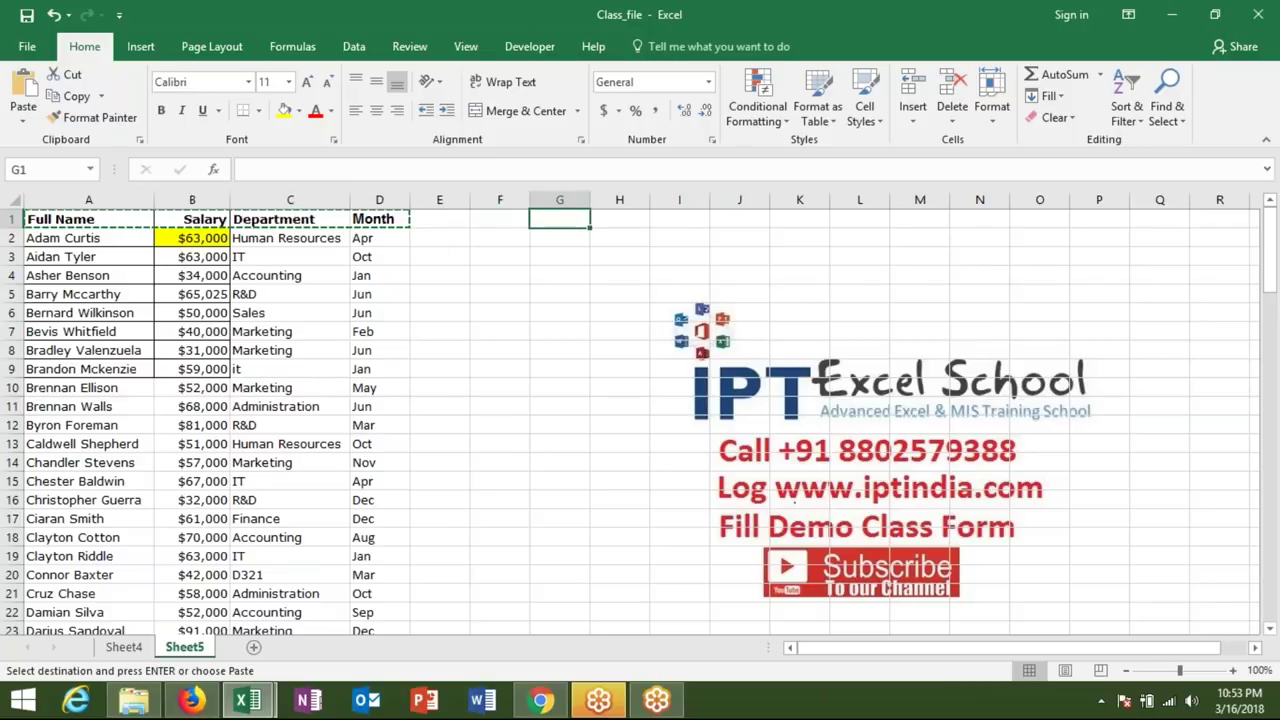
{"action": "key", "text": "ctrl+v"}
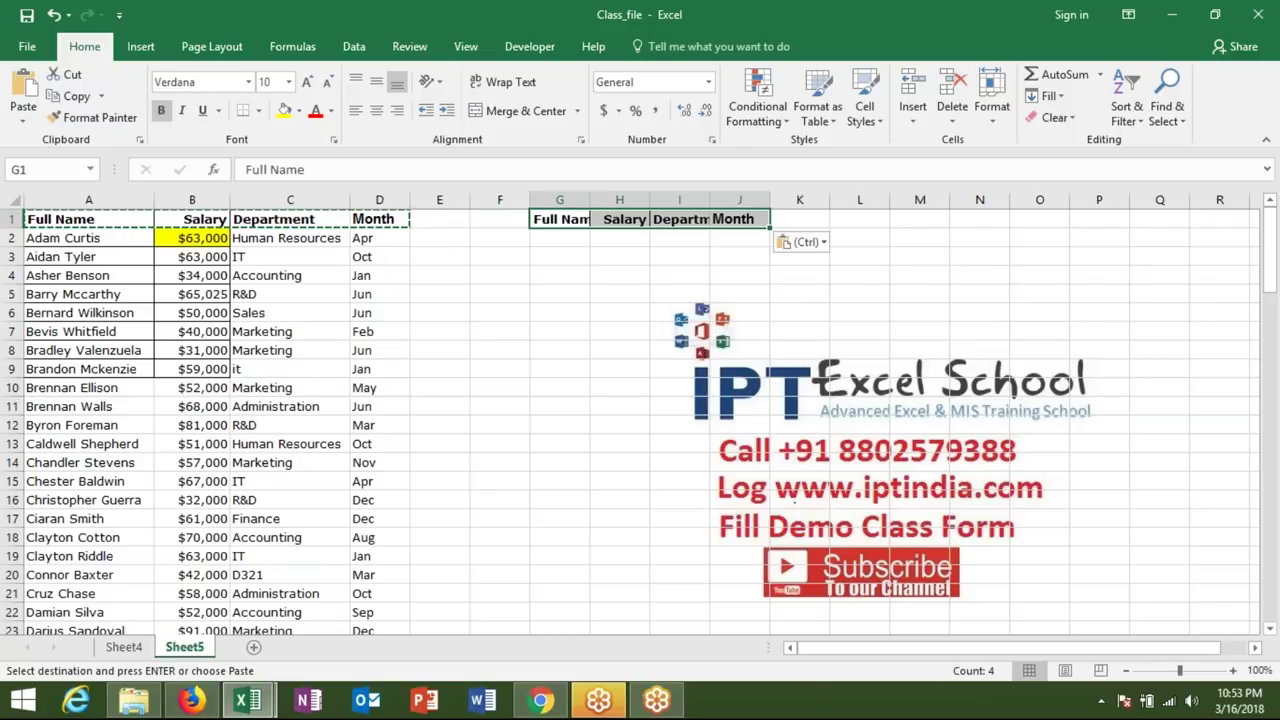
{"action": "key", "text": "ctrl+z"}
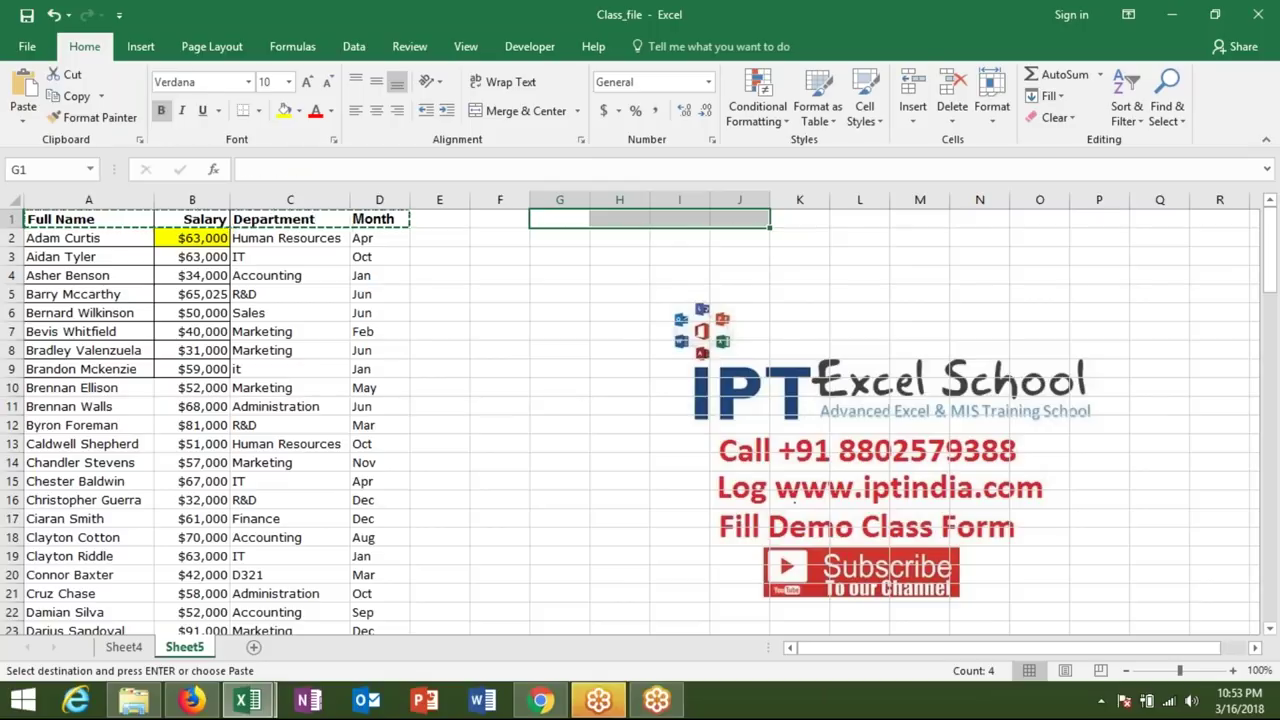
{"action": "left_click", "coordinate": [619, 275]}
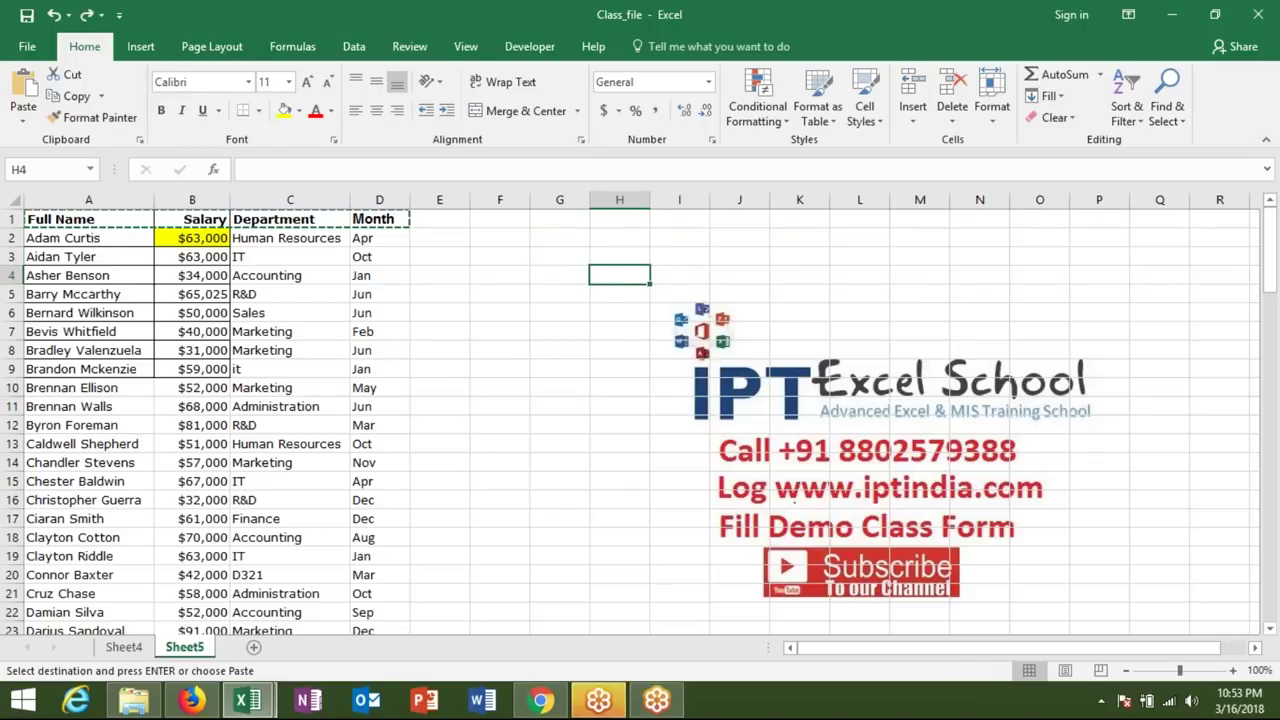
{"action": "key", "text": "ctrl+v"}
{"action": "key", "text": "ctrl"}
{"action": "key", "text": "Escape"}
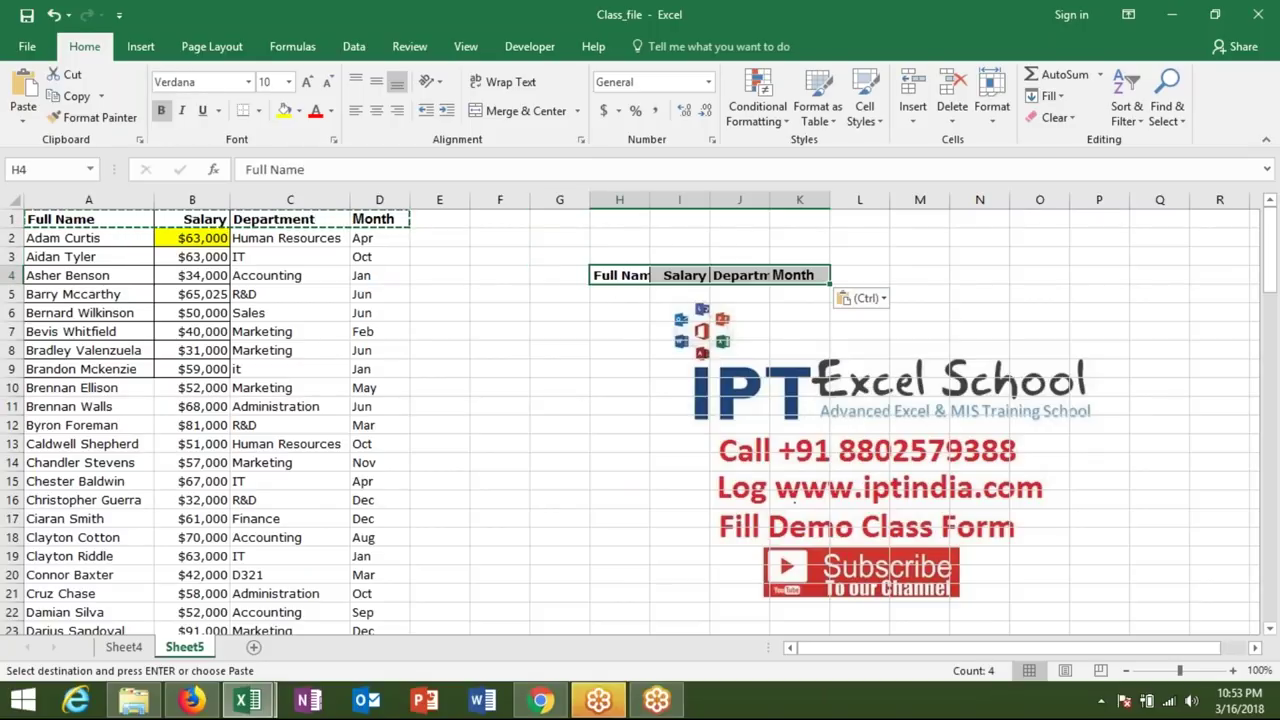
Step: AutoFit columns H to K to fit the Full Name, Salary, Department and Month headers
{"action": "double_click", "coordinate": [650, 200]}
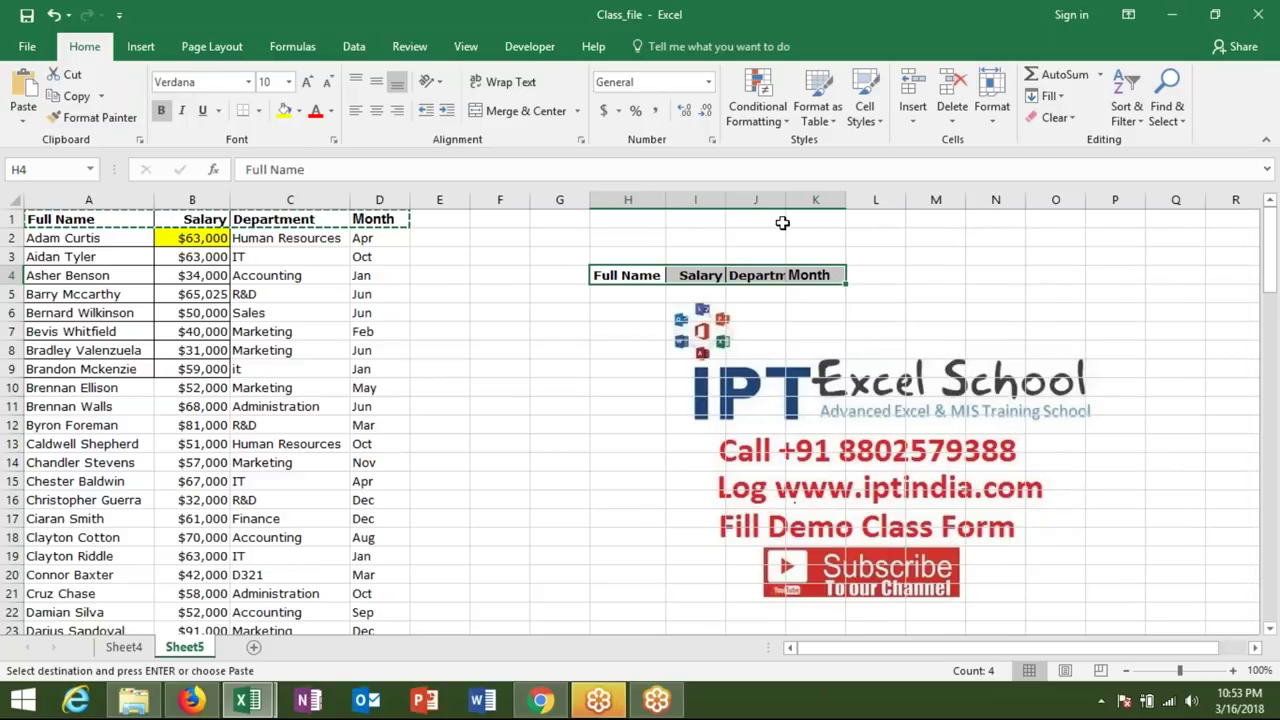
{"action": "left_click_drag", "start_coordinate": [727, 200], "coordinate": [729, 200]}
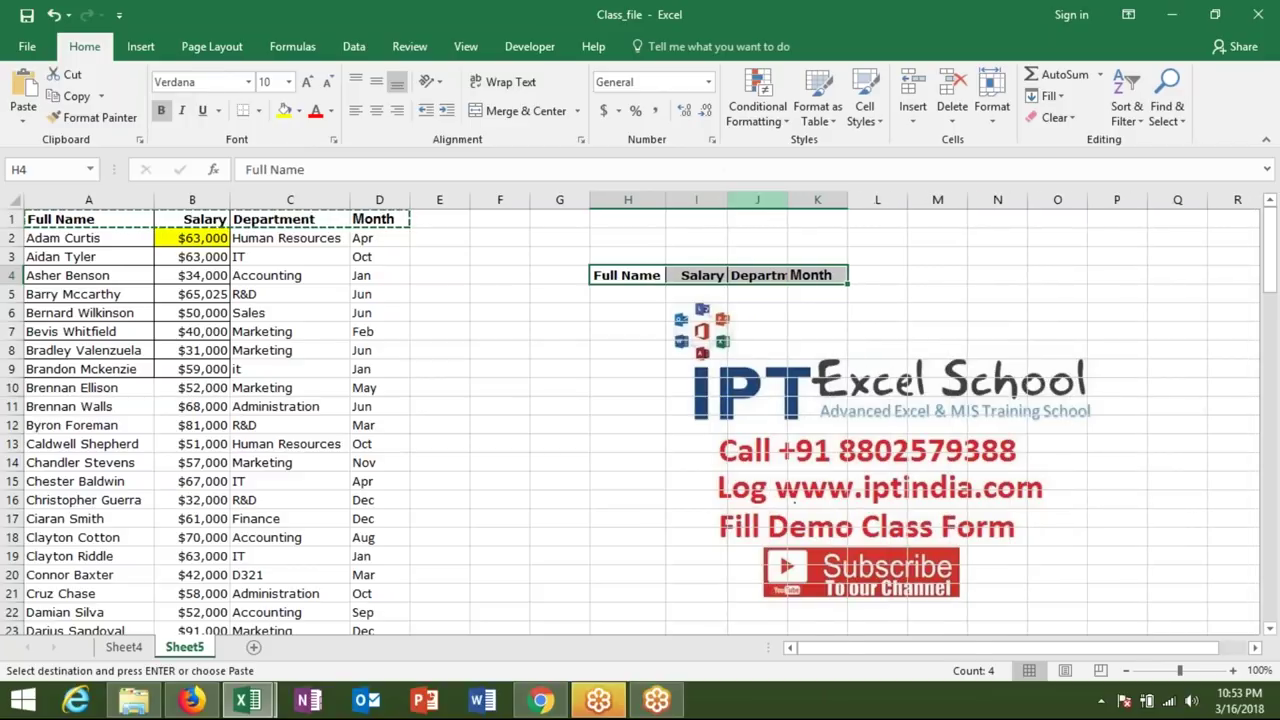
{"action": "double_click", "coordinate": [788, 200]}
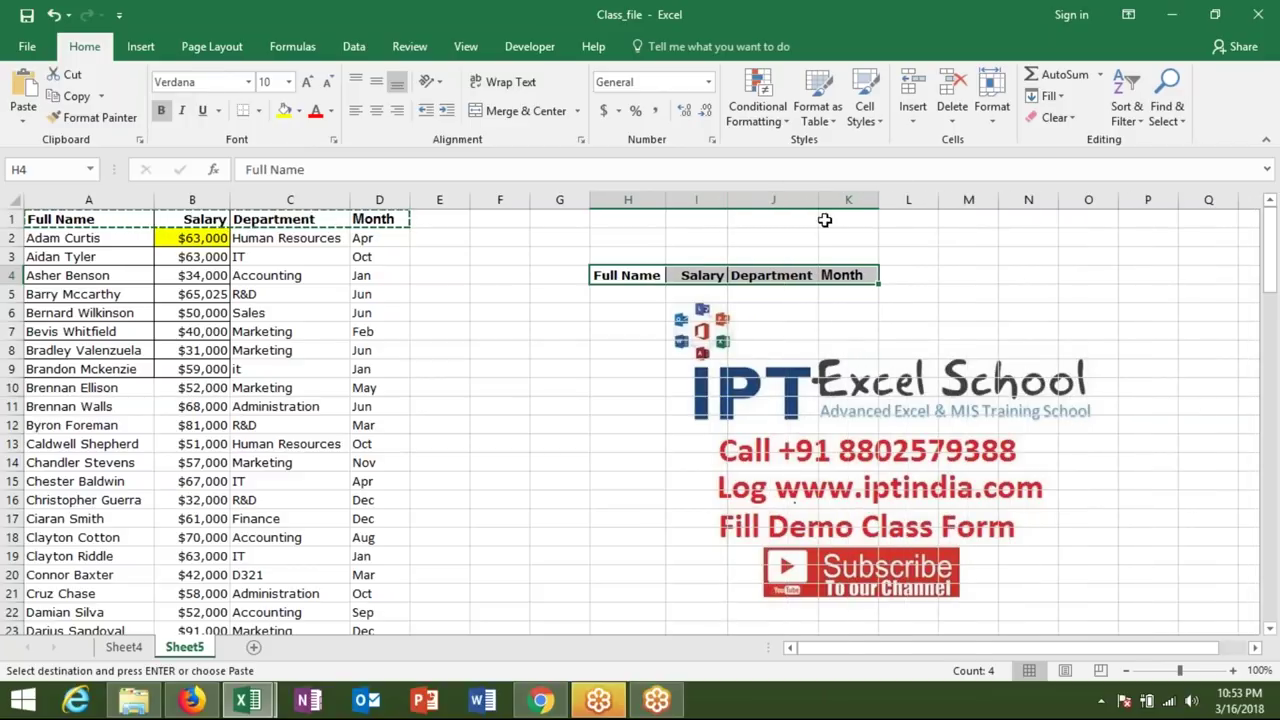
{"action": "double_click", "coordinate": [877, 202]}
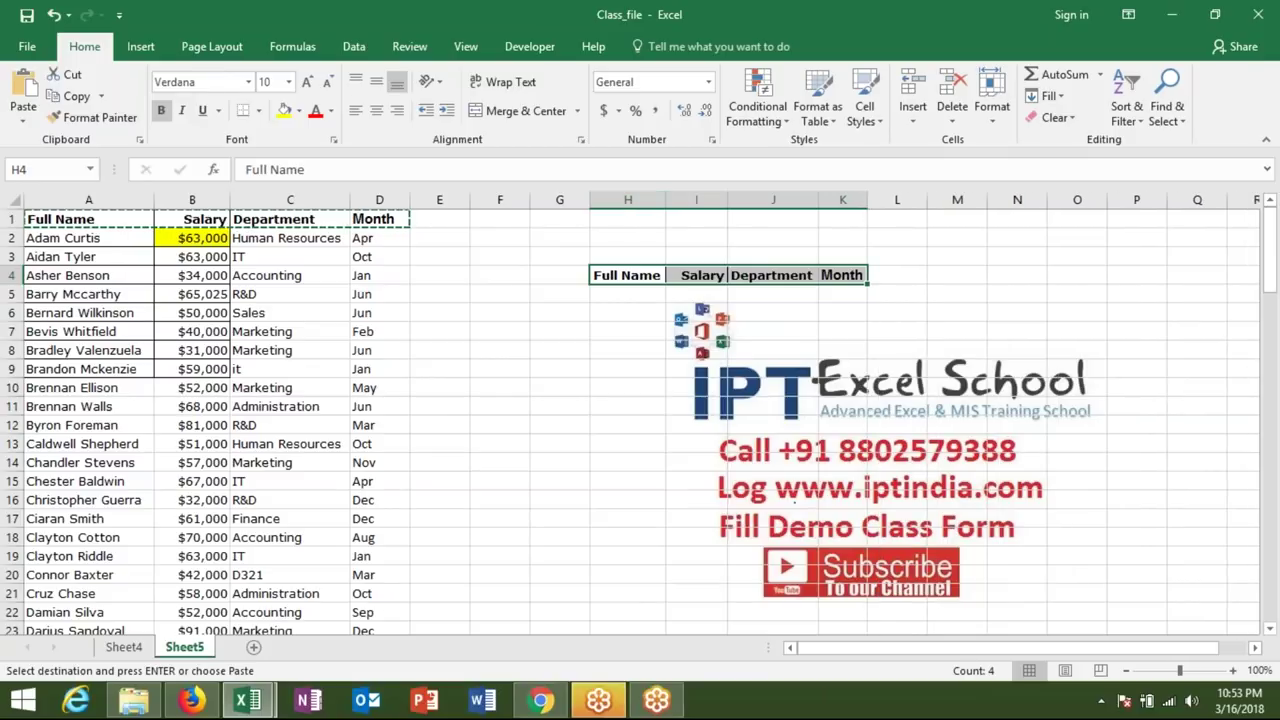
{"action": "key", "text": "Escape"}
{"action": "left_click", "coordinate": [370, 238]}
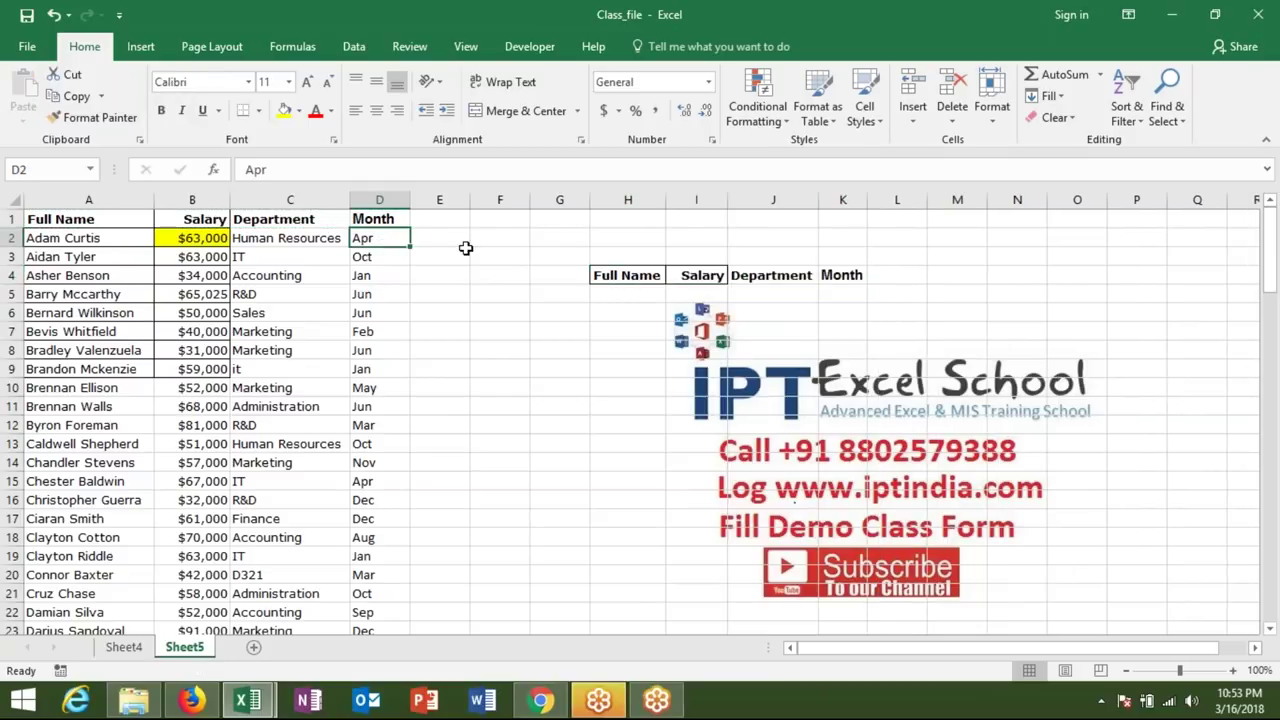
{"action": "key", "text": "ctrl+c"}
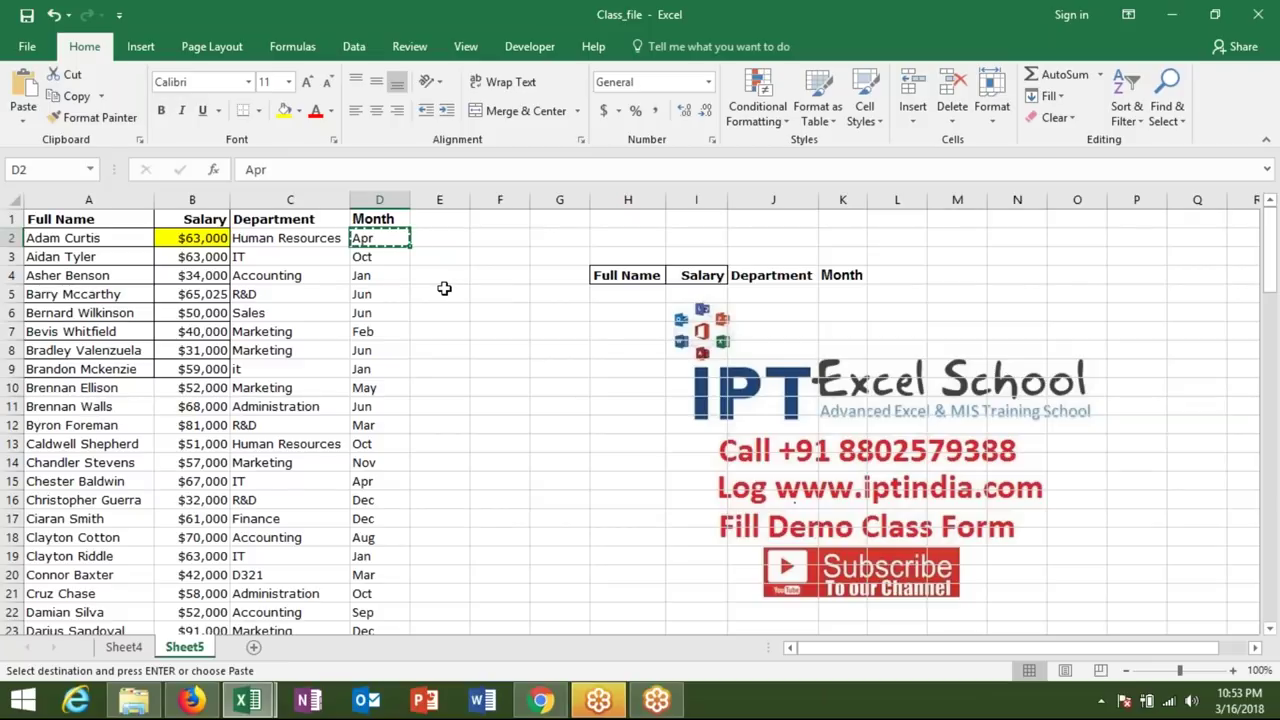
{"action": "key", "text": "Escape"}
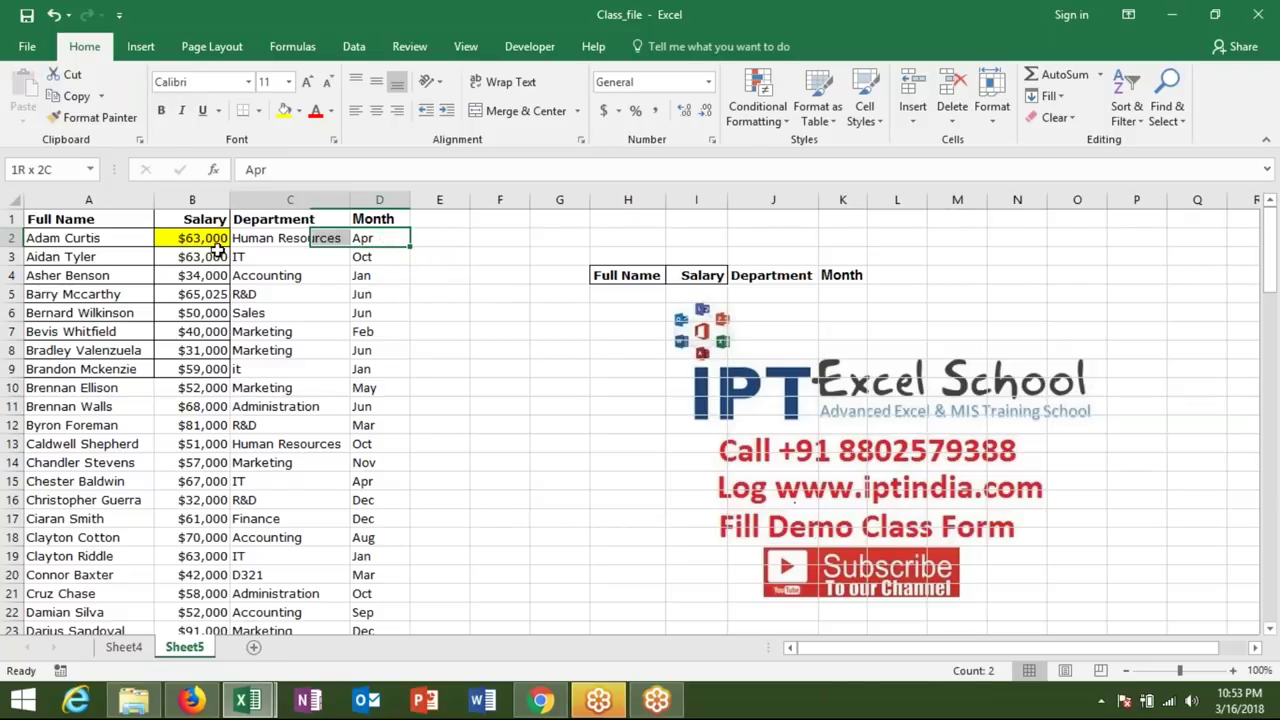
{"action": "left_click_drag", "start_coordinate": [388, 241], "coordinate": [68, 238]}
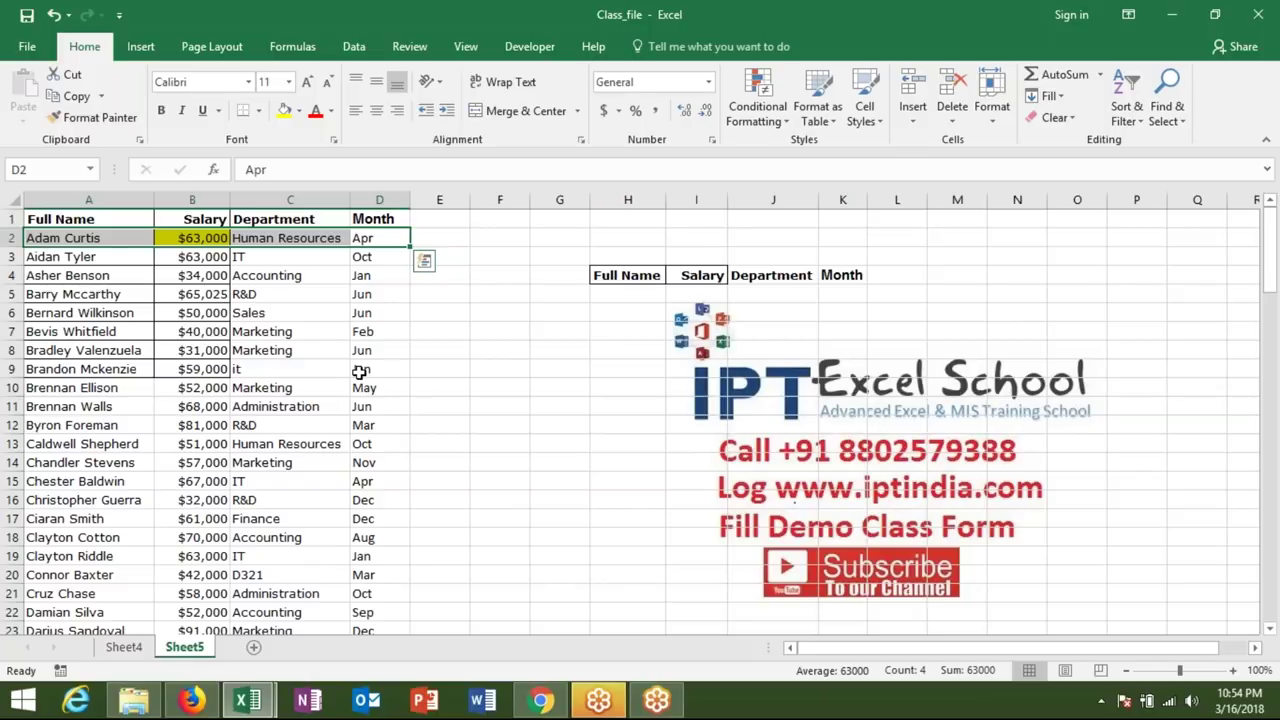
{"action": "key", "text": "Up"}
{"action": "key", "text": "ctrl+shift+l"}
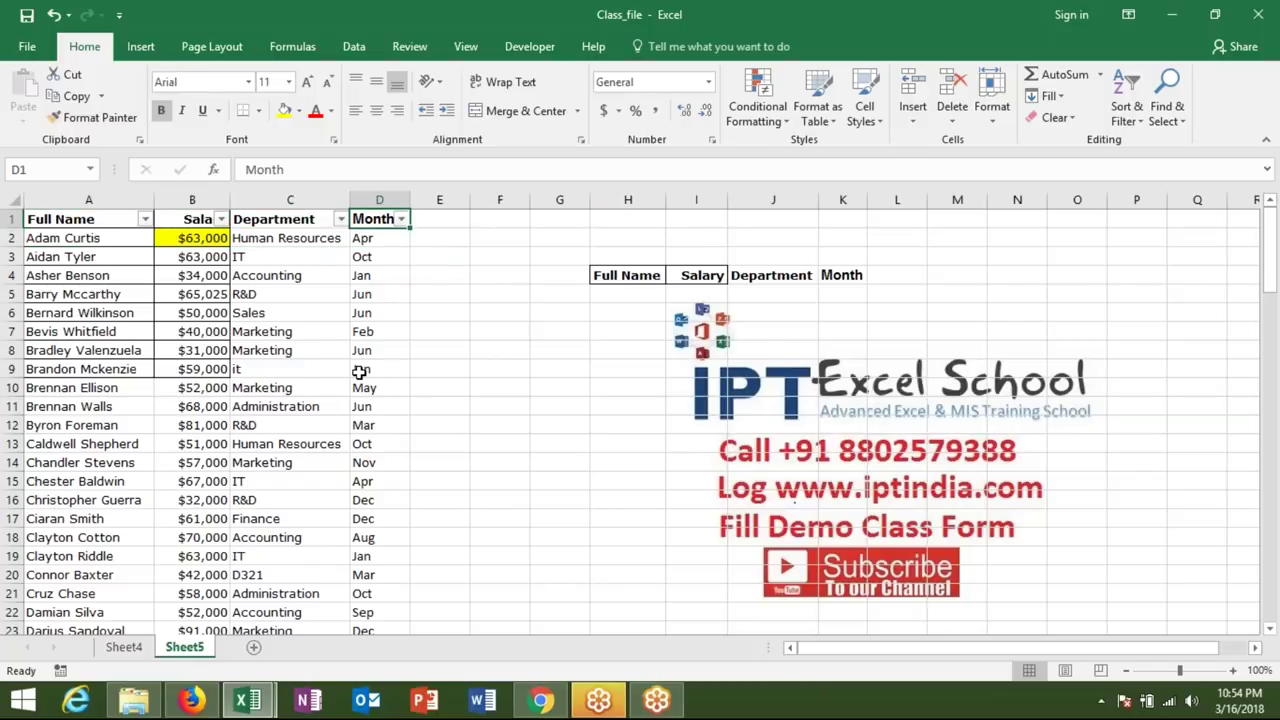
{"action": "left_click", "coordinate": [400, 219]}
{"action": "left_click", "coordinate": [248, 401]}
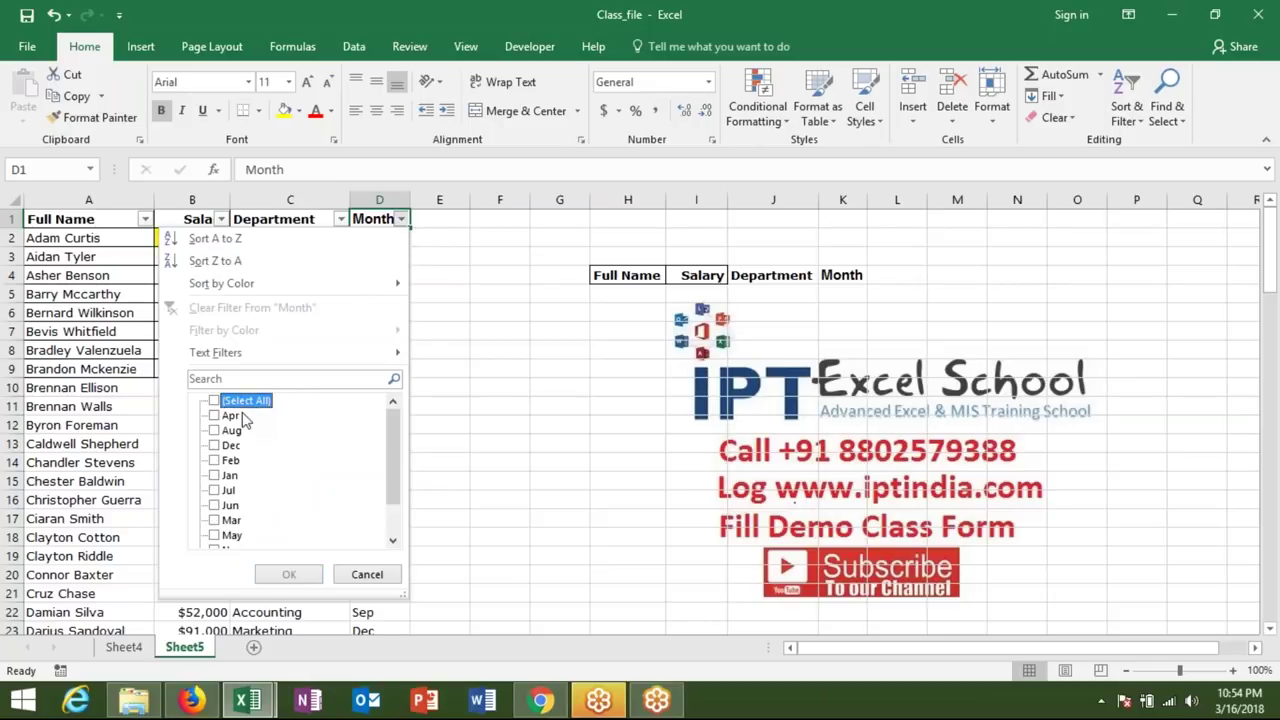
{"action": "left_click", "coordinate": [232, 415]}
{"action": "left_click", "coordinate": [300, 575]}
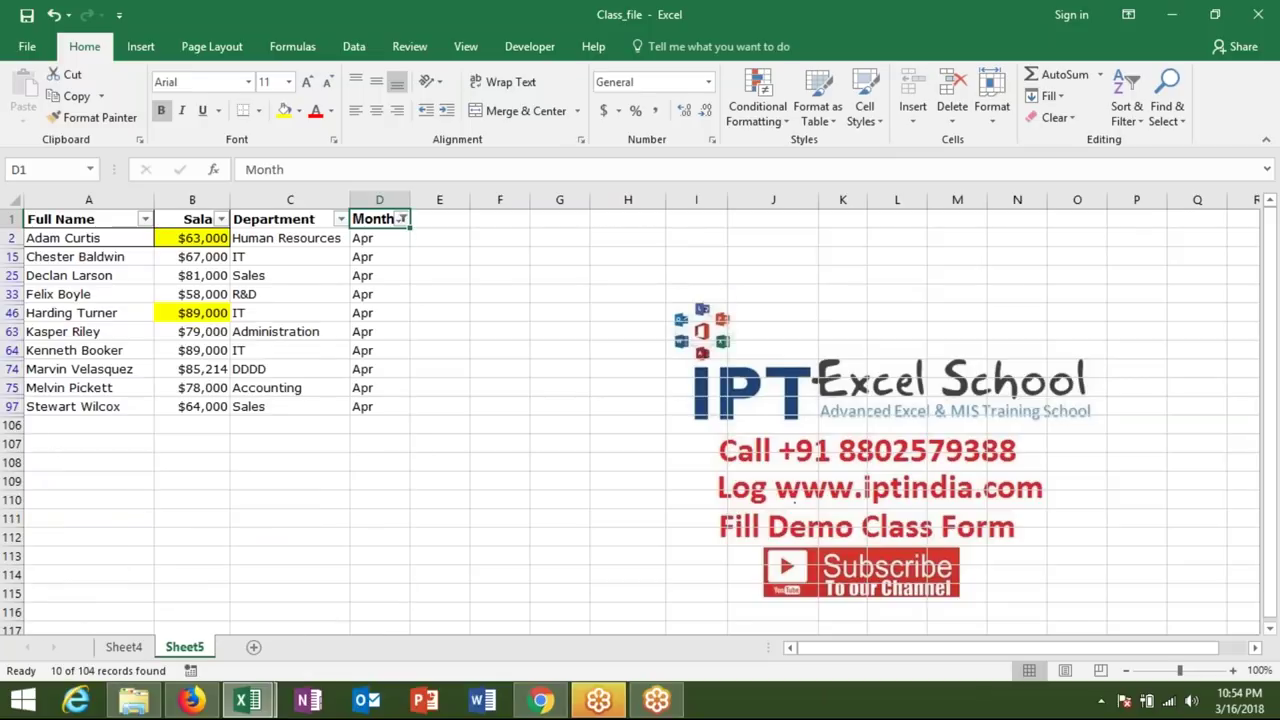
{"action": "key", "text": "Down"}
{"action": "key", "text": "ctrl+shift+Down"}
{"action": "key", "text": "ctrl+v"}
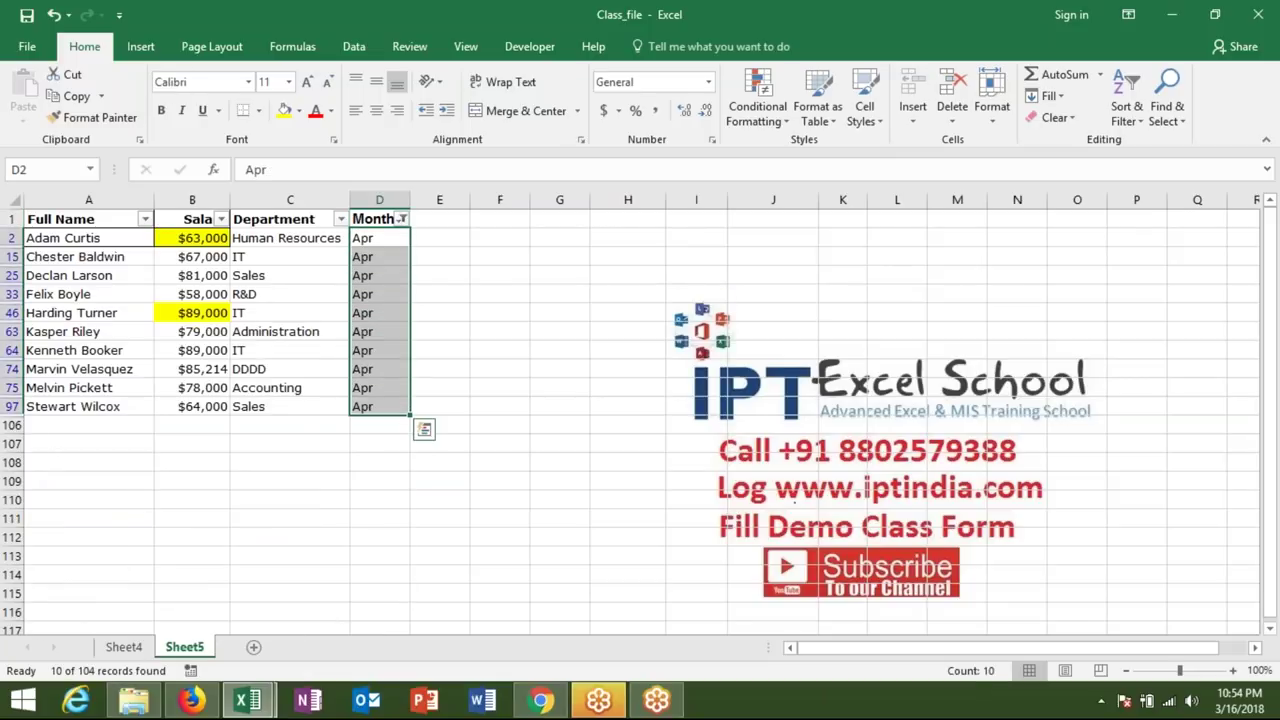
{"action": "key", "text": "ctrl+shift+l"}
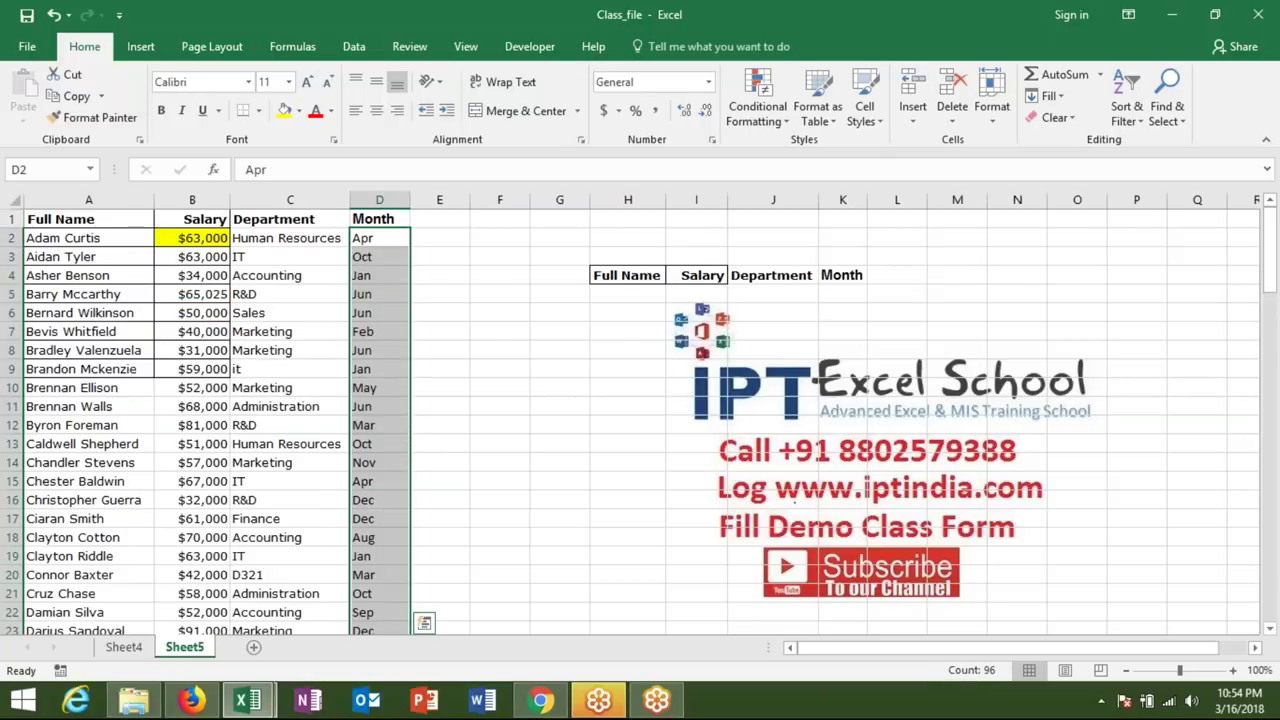
{"action": "key", "text": "ctrl+Up"}
{"action": "key", "text": "Right"}
{"action": "key", "text": "Right"}
{"action": "key", "text": "Right"}
{"action": "key", "text": "Right"}
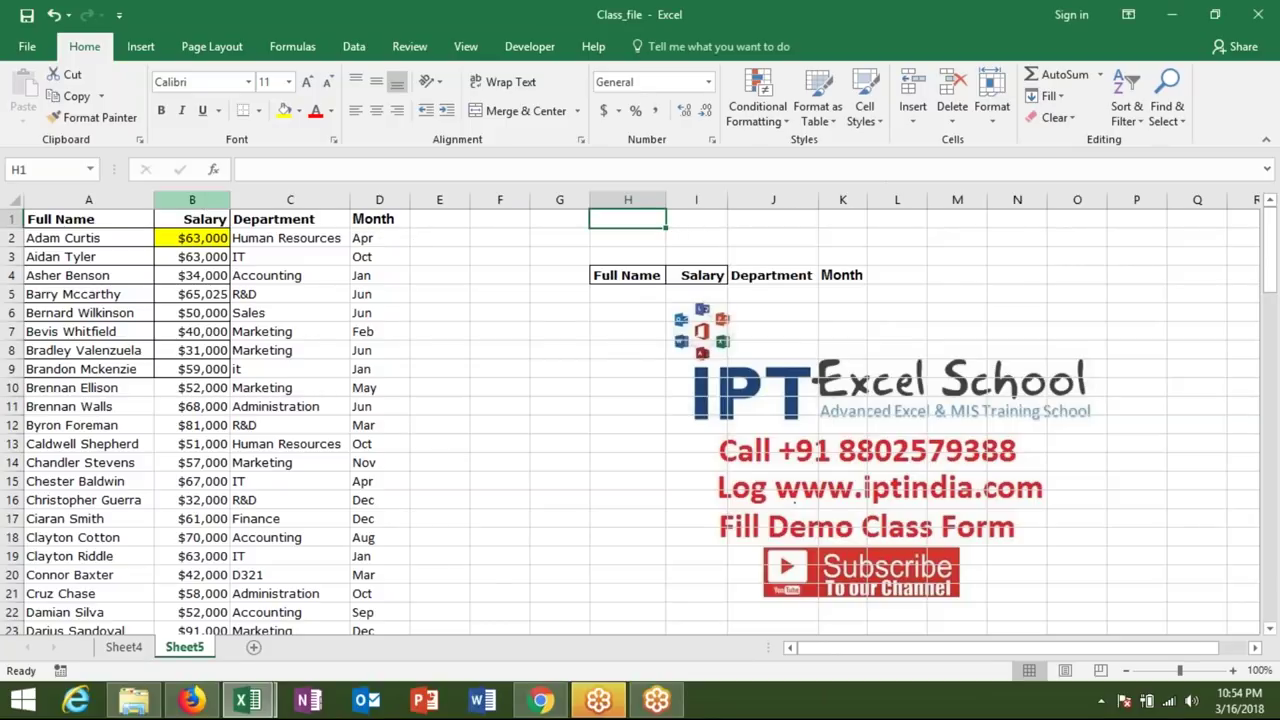
Step: Enter the criterion Month in H1 and Jan in I1
{"action": "type", "text": "Month"}
{"action": "key", "text": "Tab"}
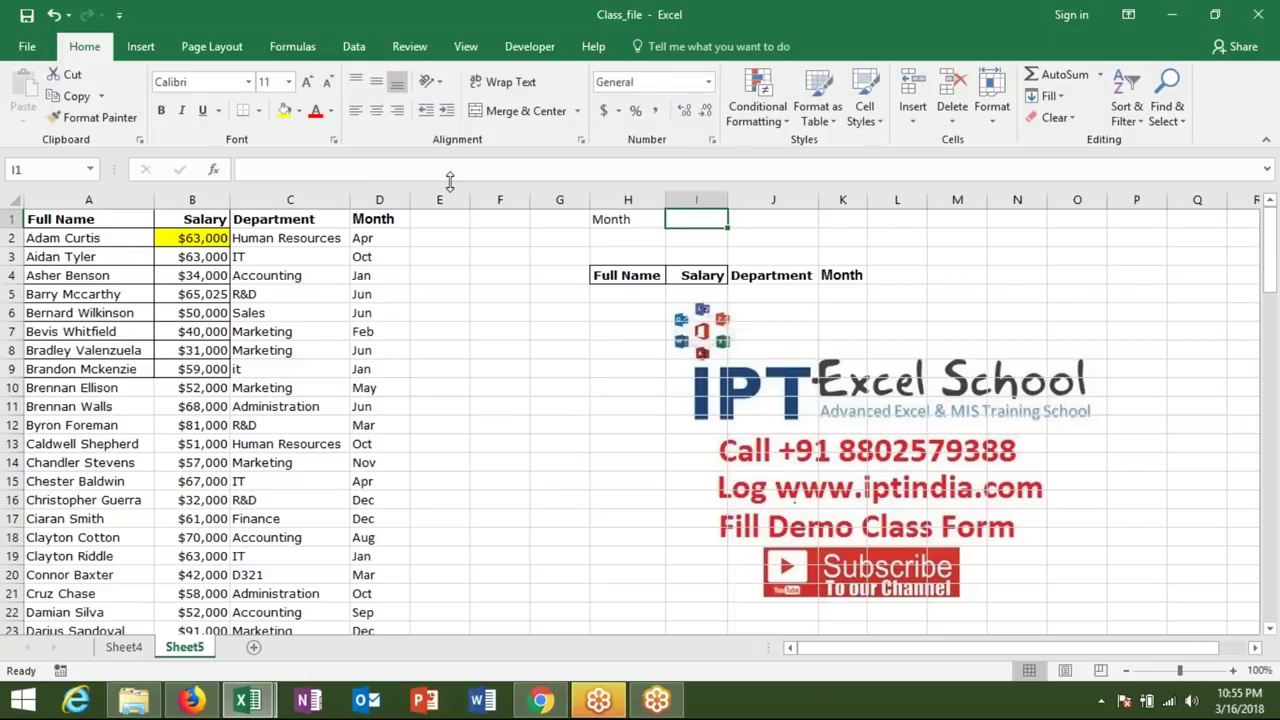
{"action": "type", "text": "Jan"}
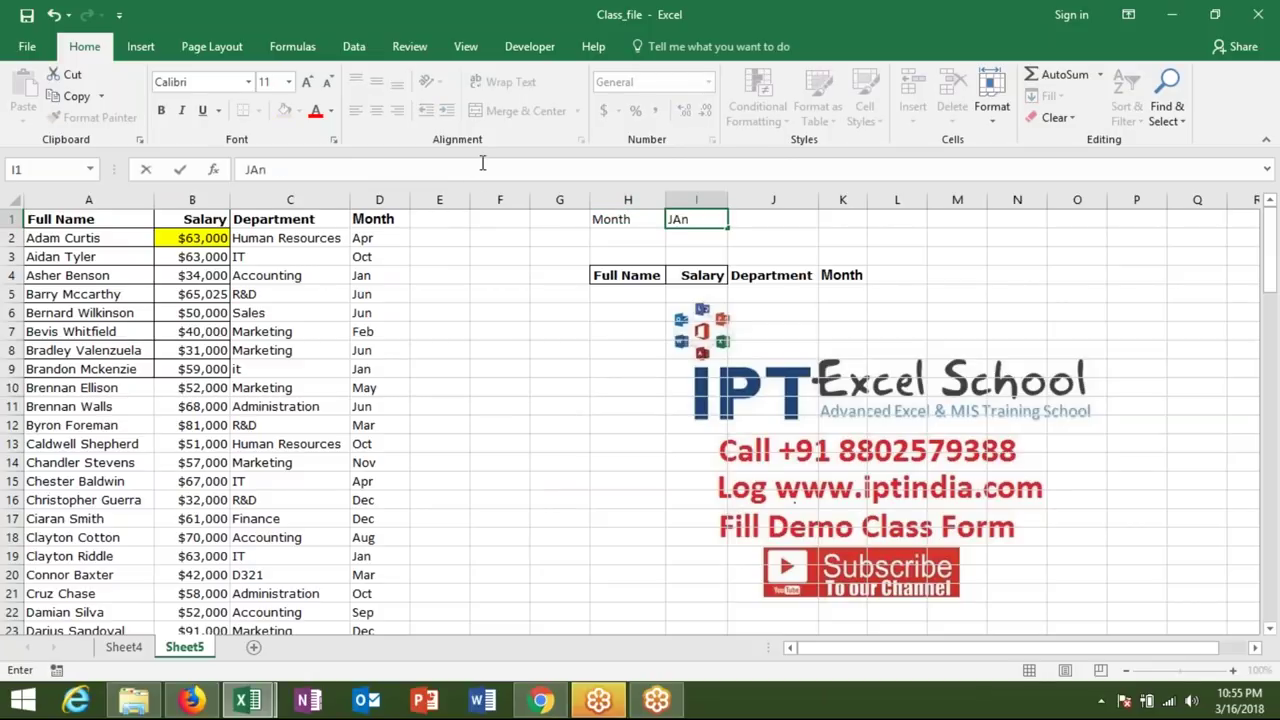
{"action": "left_click", "coordinate": [622, 308]}
Step: Add the heading Sr in G4
{"action": "left_click", "coordinate": [579, 277]}
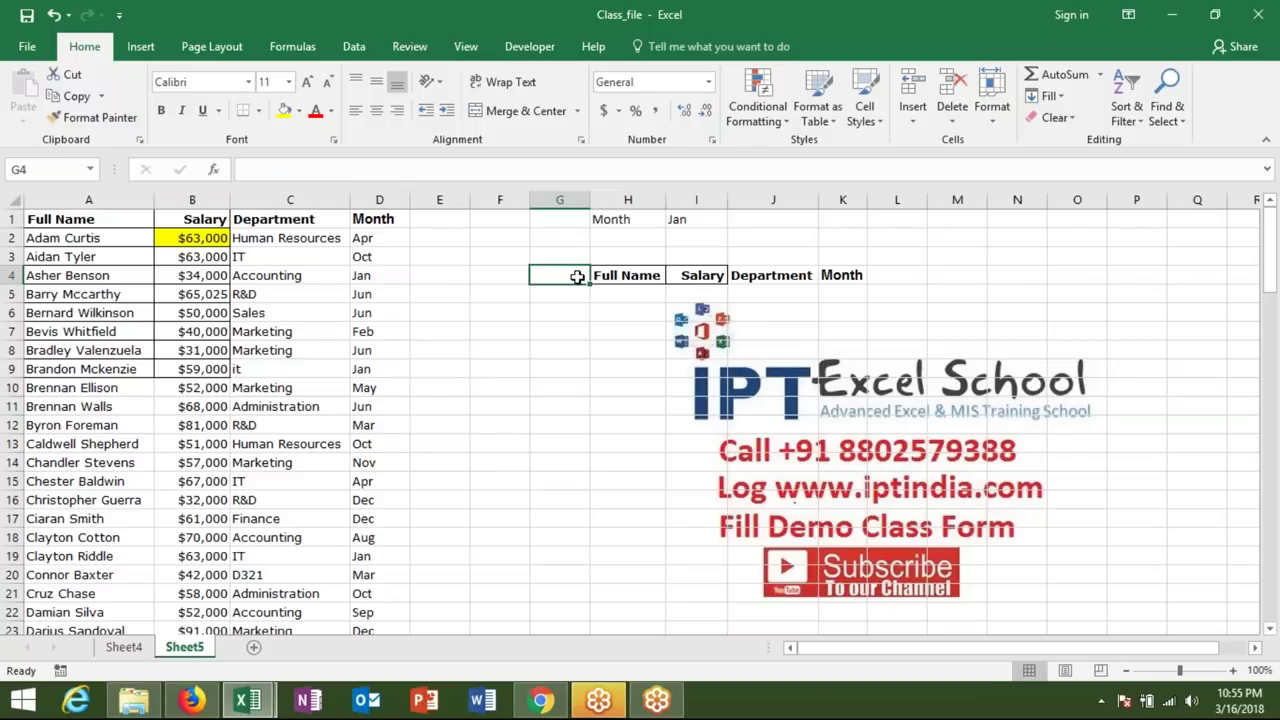
{"action": "type", "text": "Sr"}
{"action": "key", "text": "Return"}
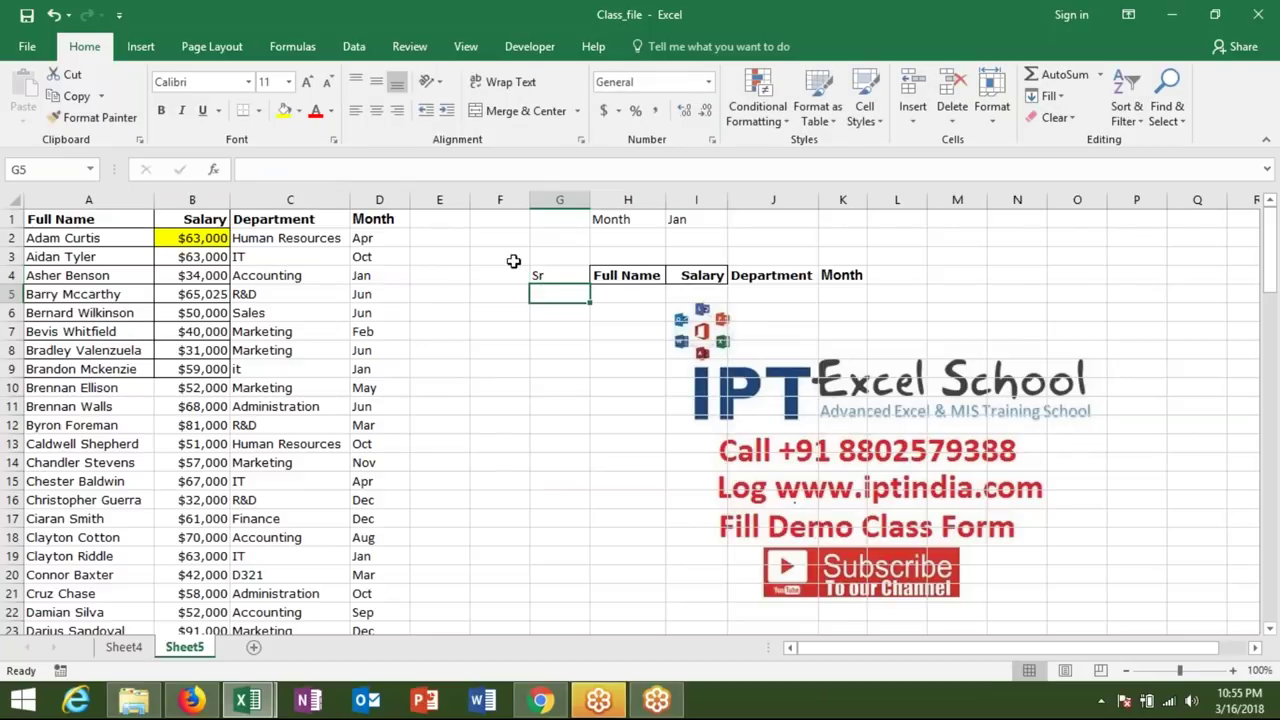
Step: Insert a blank column before the Full Name column
{"action": "left_click", "coordinate": [150, 200]}
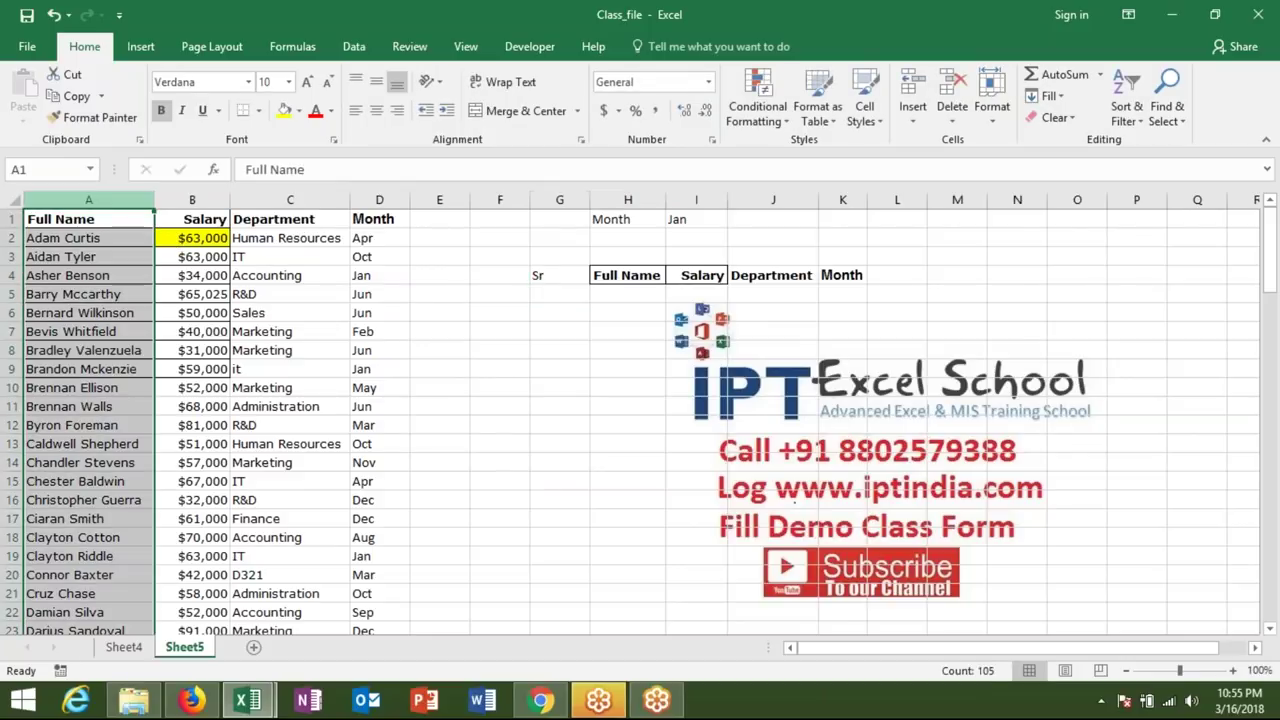
{"action": "key", "text": "ctrl+shift+plus"}
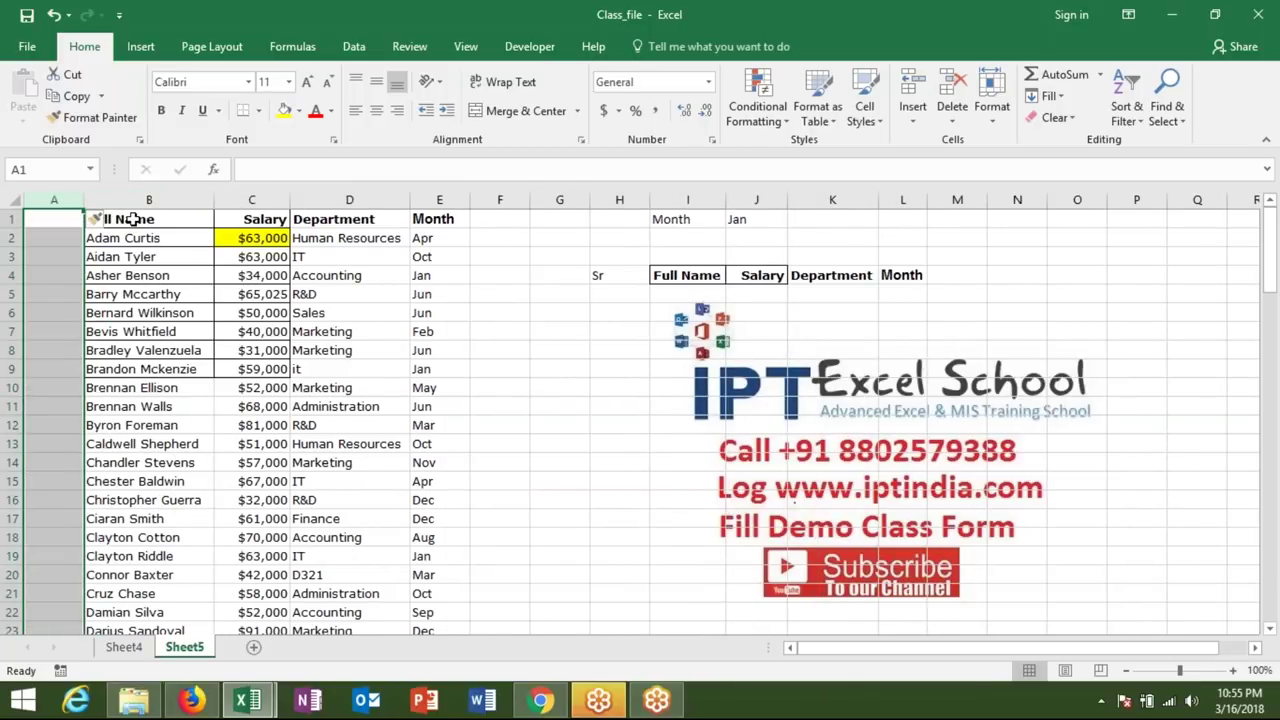
{"action": "key", "text": "Down"}
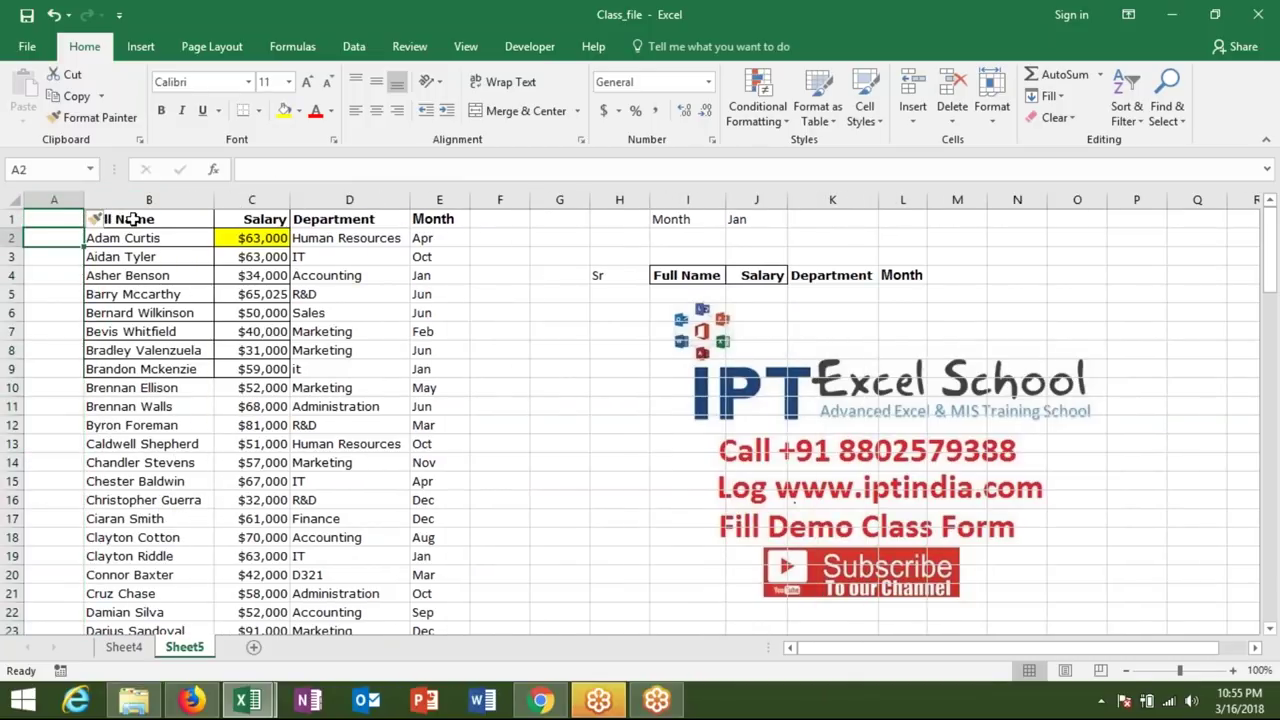
Step: Enter =COUNTIF(E2:E2,E2) in A2
{"action": "type", "text": "=coun"}
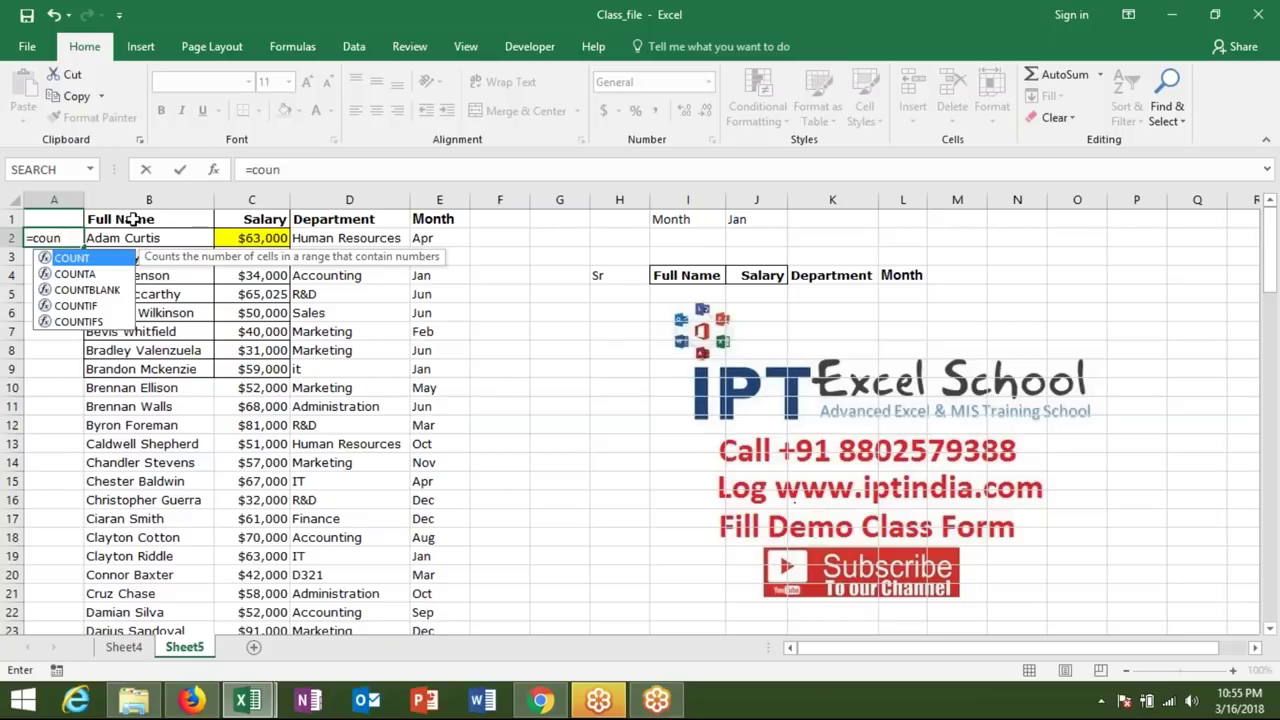
{"action": "key", "text": "Down"}
{"action": "key", "text": "Down"}
{"action": "key", "text": "Down"}
{"action": "key", "text": "Tab"}
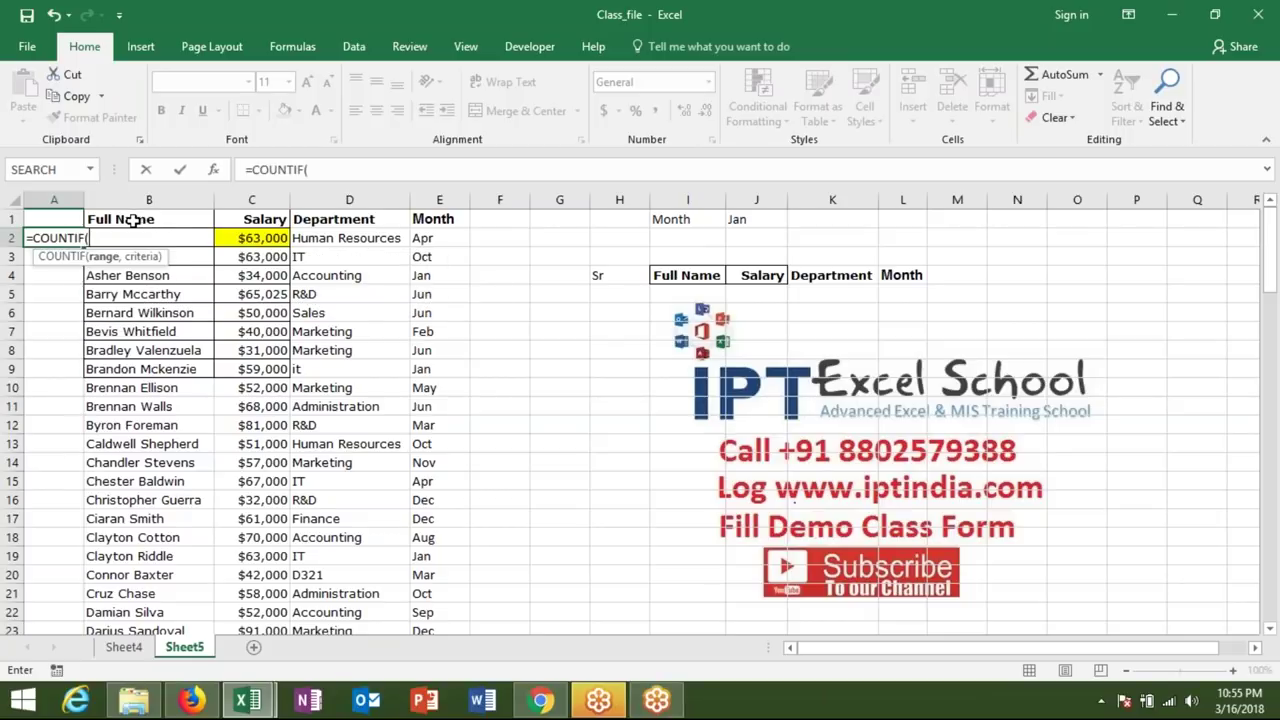
{"action": "key", "text": "Right"}
{"action": "key", "text": "Right"}
{"action": "key", "text": "Right"}
{"action": "key", "text": "Right"}
{"action": "key", "text": "Right"}
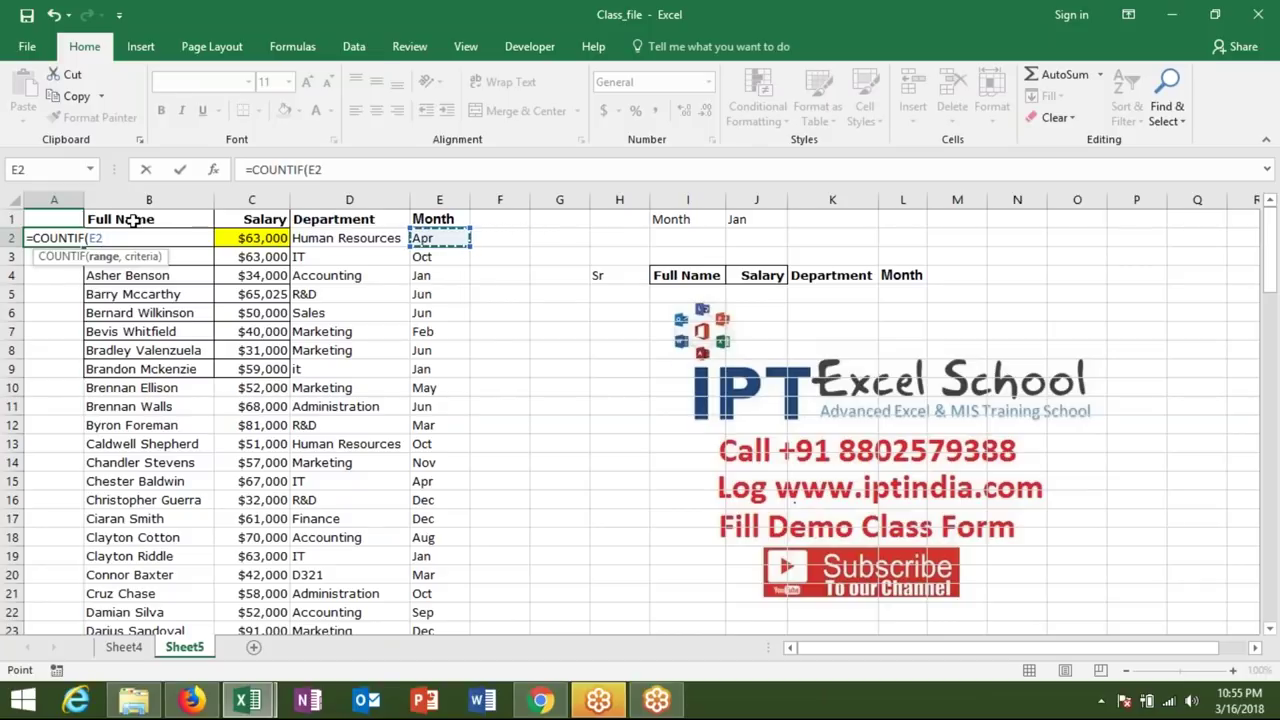
{"action": "key", "text": "F8"}
{"action": "type", "text": ",E2"}
{"action": "key", "text": "ctrl+Return"}
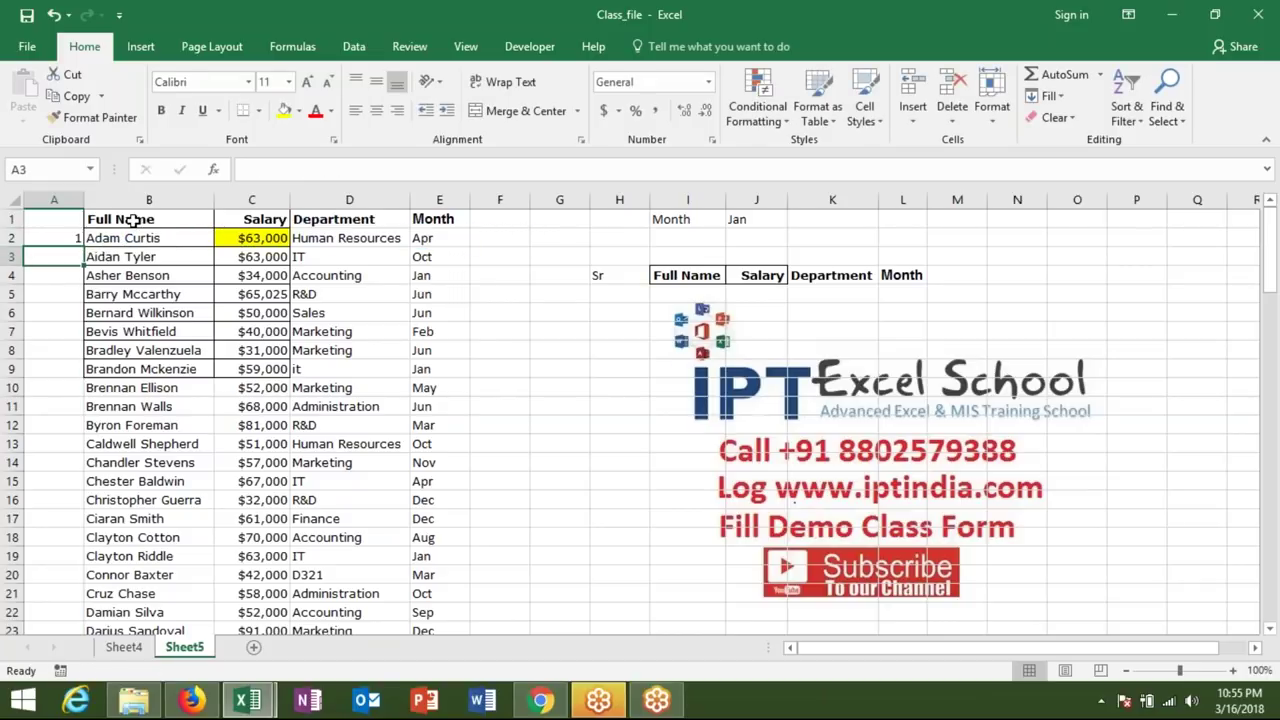
Step: Anchor the range start as $E$2 and fill the running-count formula down column A
{"action": "left_click", "coordinate": [318, 172]}
{"action": "key", "text": "F4"}
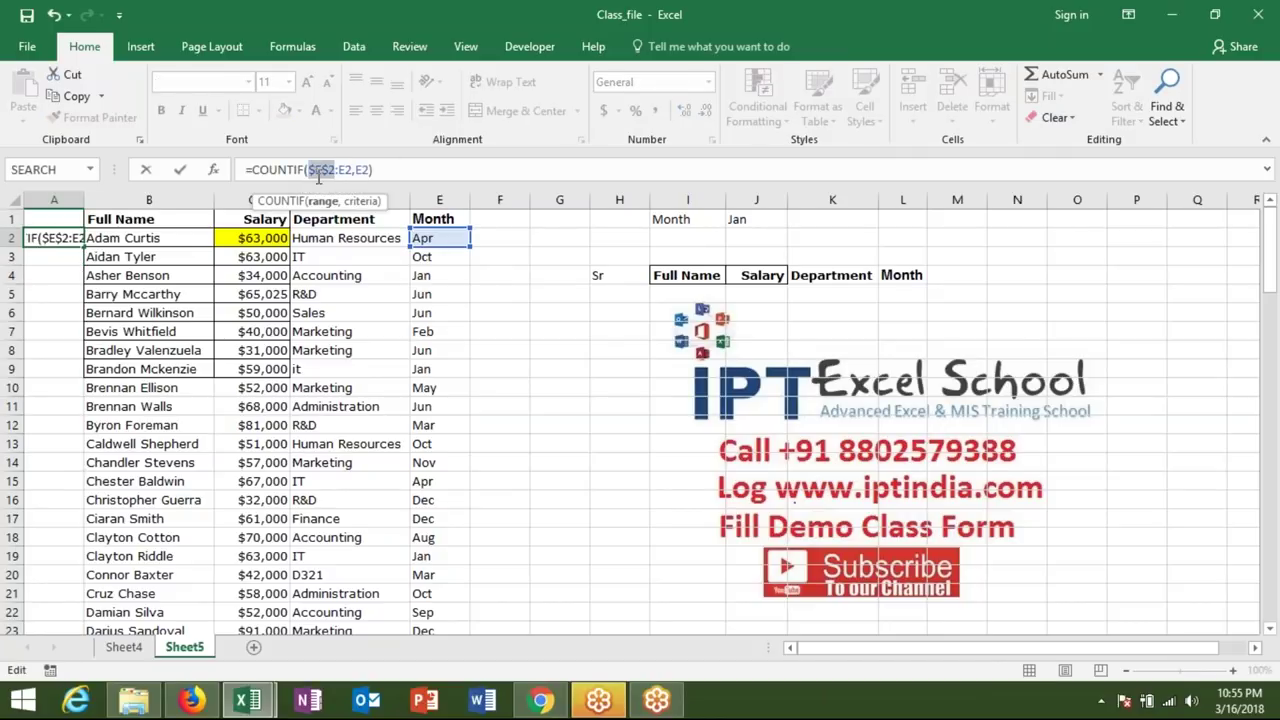
{"action": "key", "text": "ctrl+Return"}
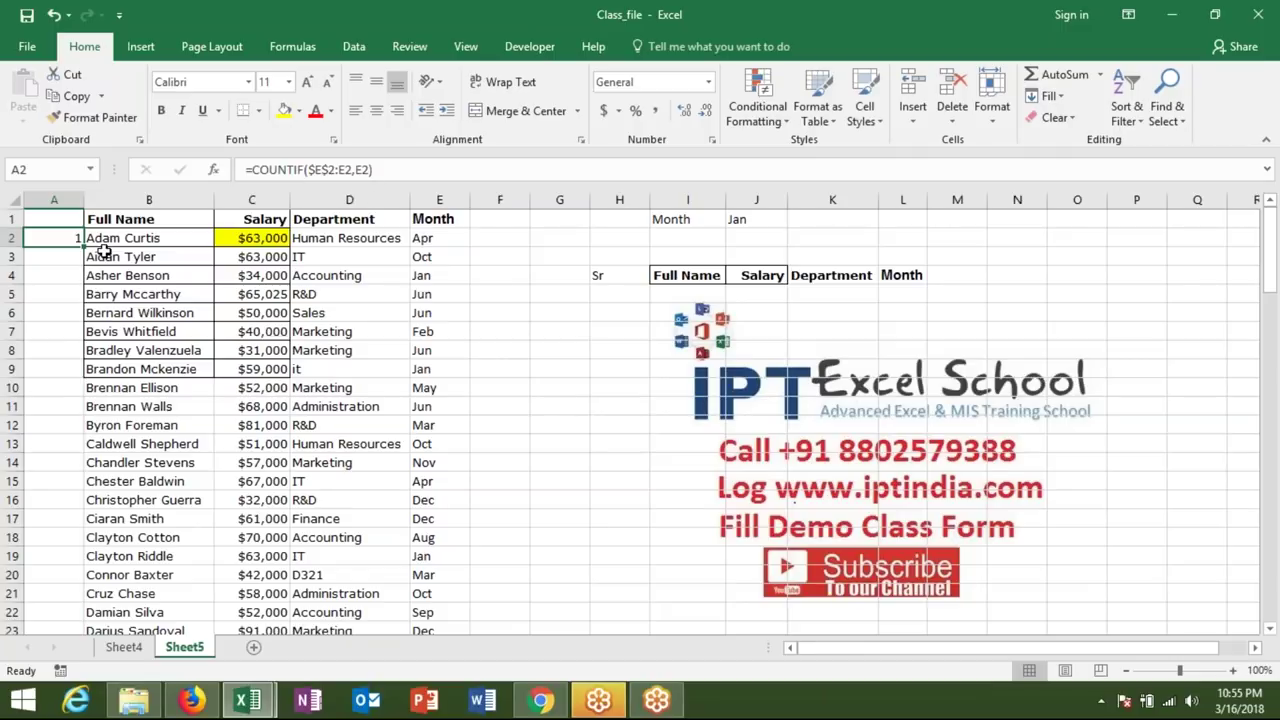
{"action": "double_click", "coordinate": [84, 246]}
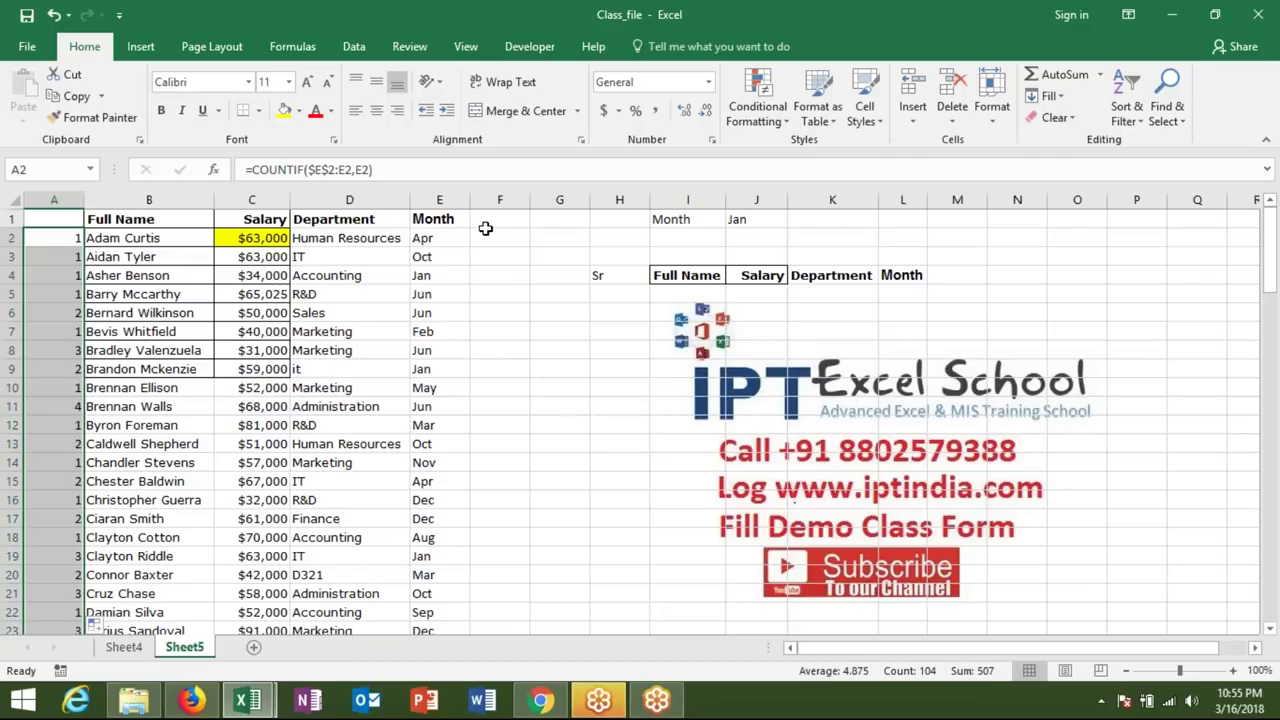
{"action": "left_click", "coordinate": [421, 236]}
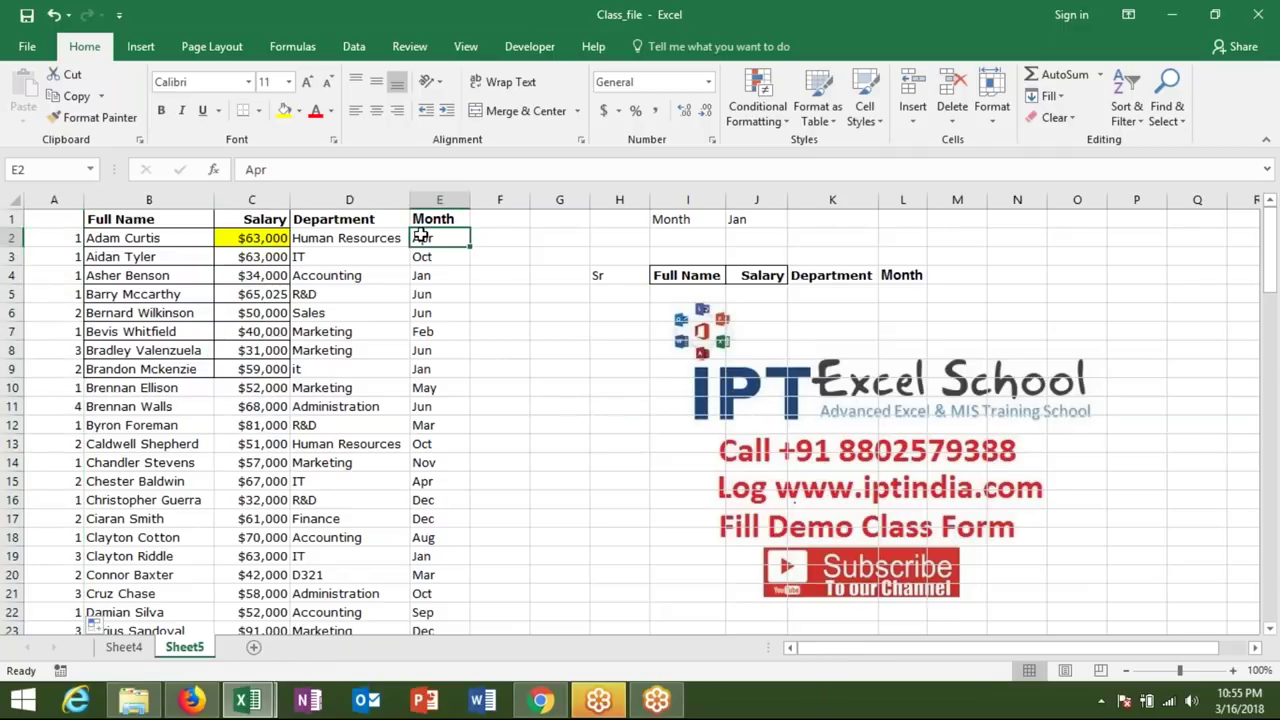
{"action": "left_click", "coordinate": [426, 219]}
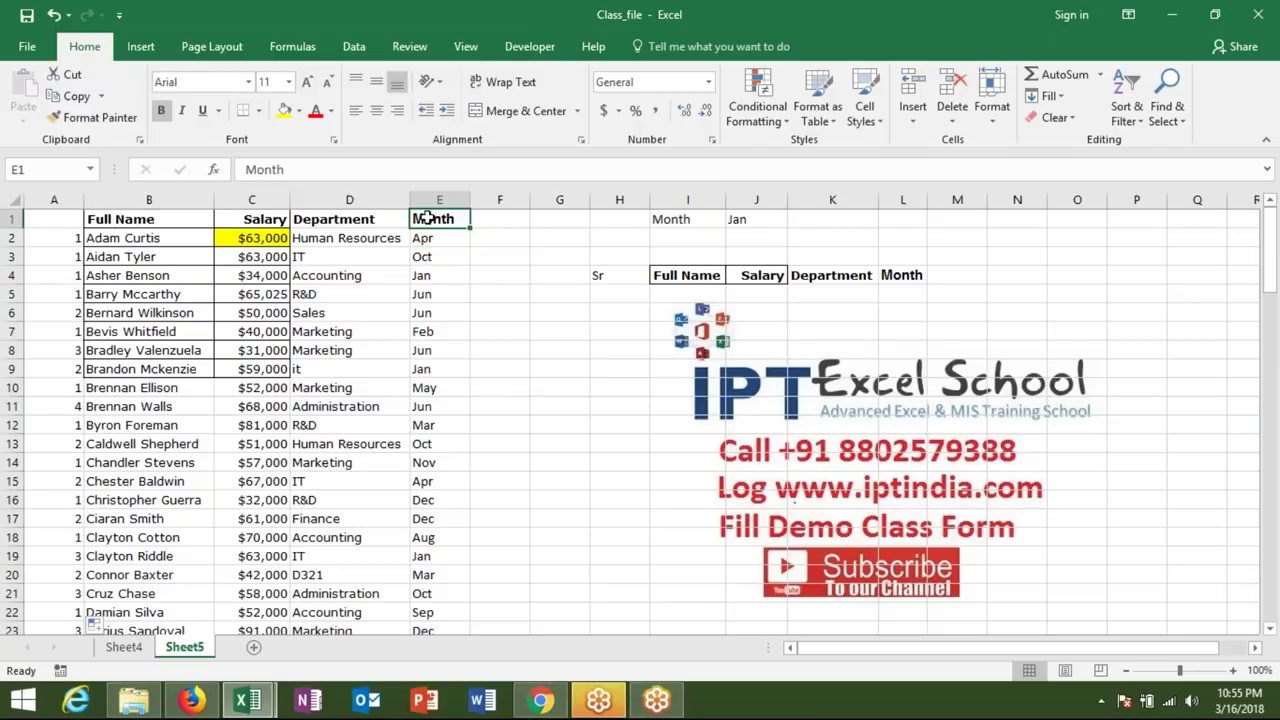
{"action": "key", "text": "ctrl+shift+l"}
{"action": "left_click", "coordinate": [466, 223]}
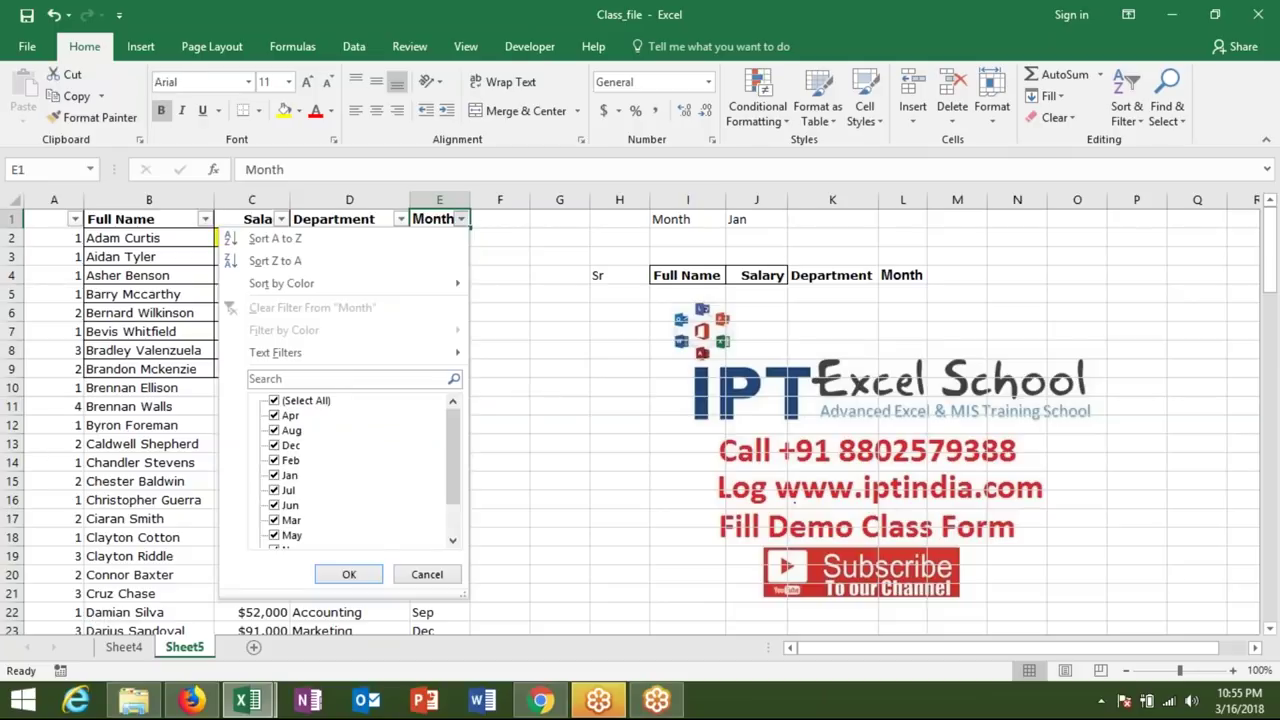
{"action": "left_click", "coordinate": [306, 400]}
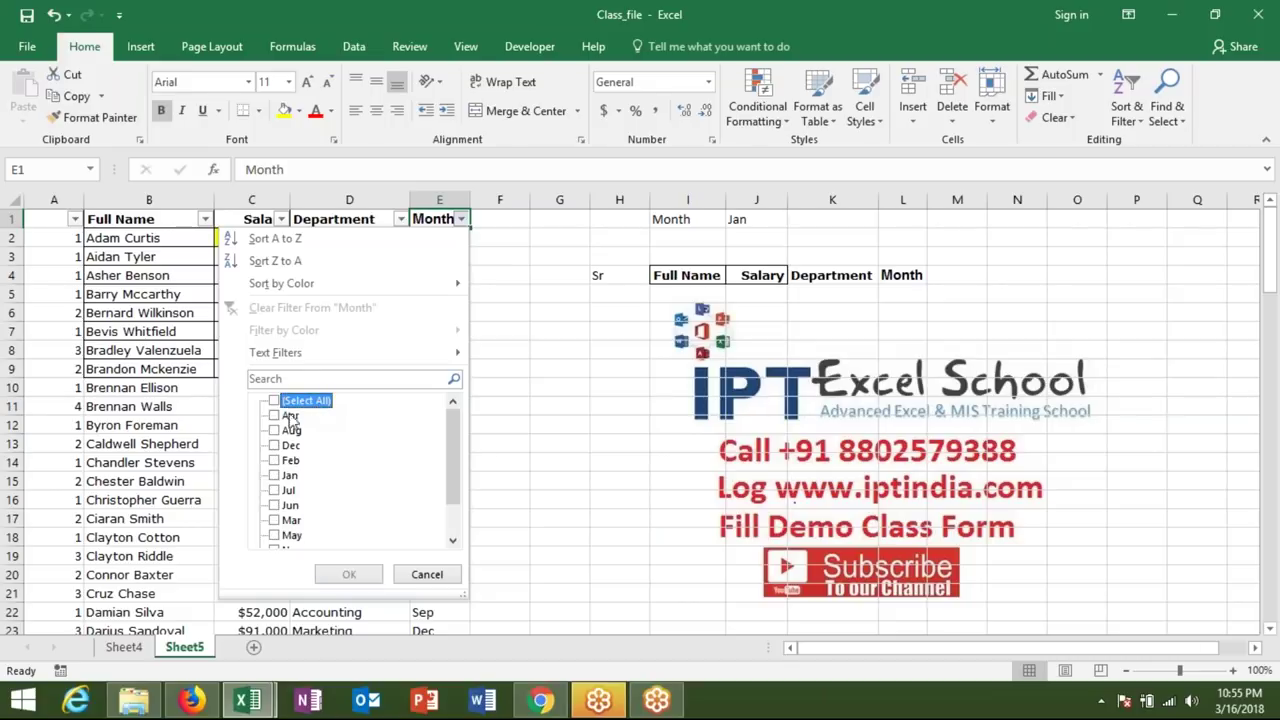
{"action": "left_click", "coordinate": [274, 415]}
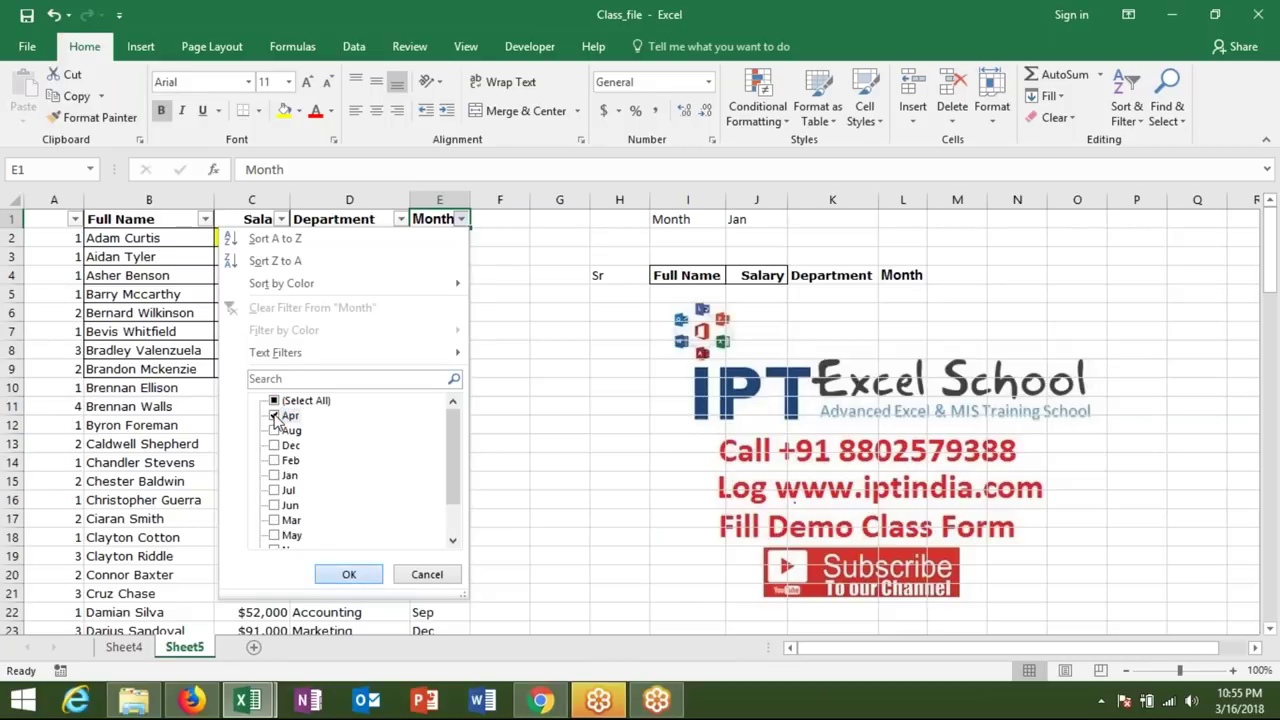
{"action": "left_click", "coordinate": [349, 574]}
{"action": "left_click", "coordinate": [251, 219]}
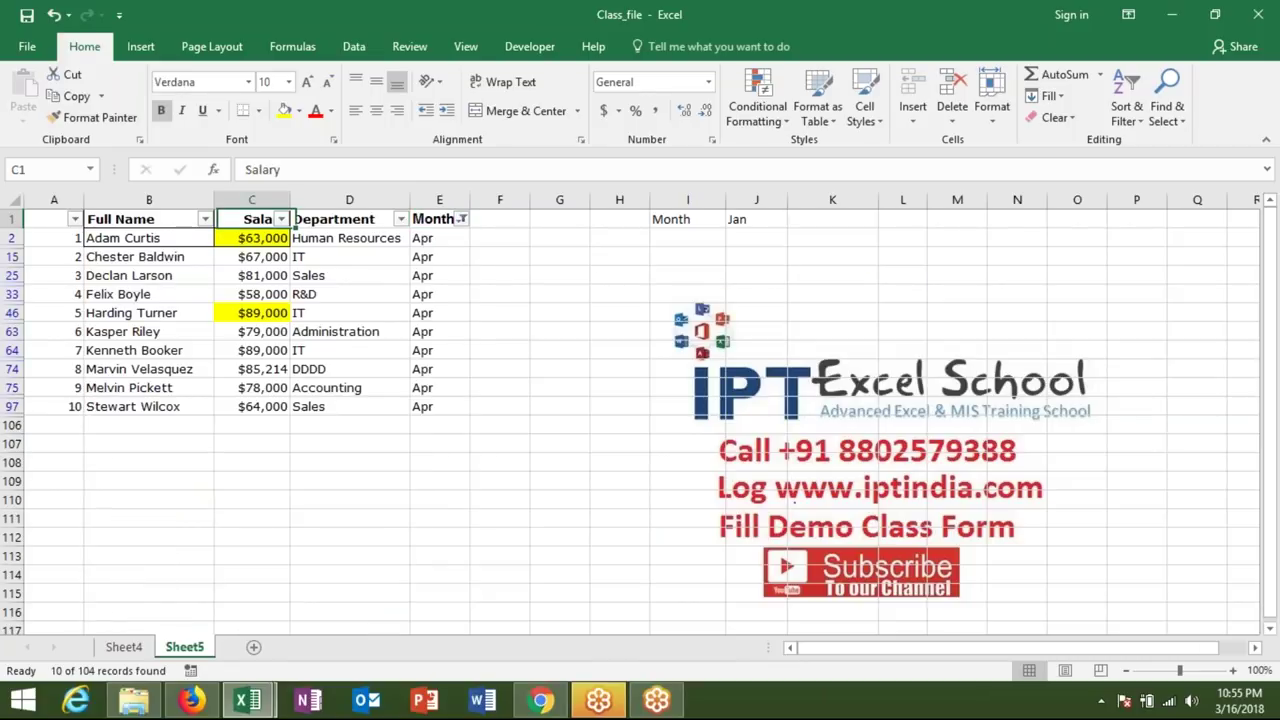
{"action": "left_click", "coordinate": [148, 238]}
{"action": "left_click", "coordinate": [148, 256]}
{"action": "left_click", "coordinate": [148, 275]}
{"action": "left_click", "coordinate": [148, 294]}
{"action": "left_click", "coordinate": [148, 313]}
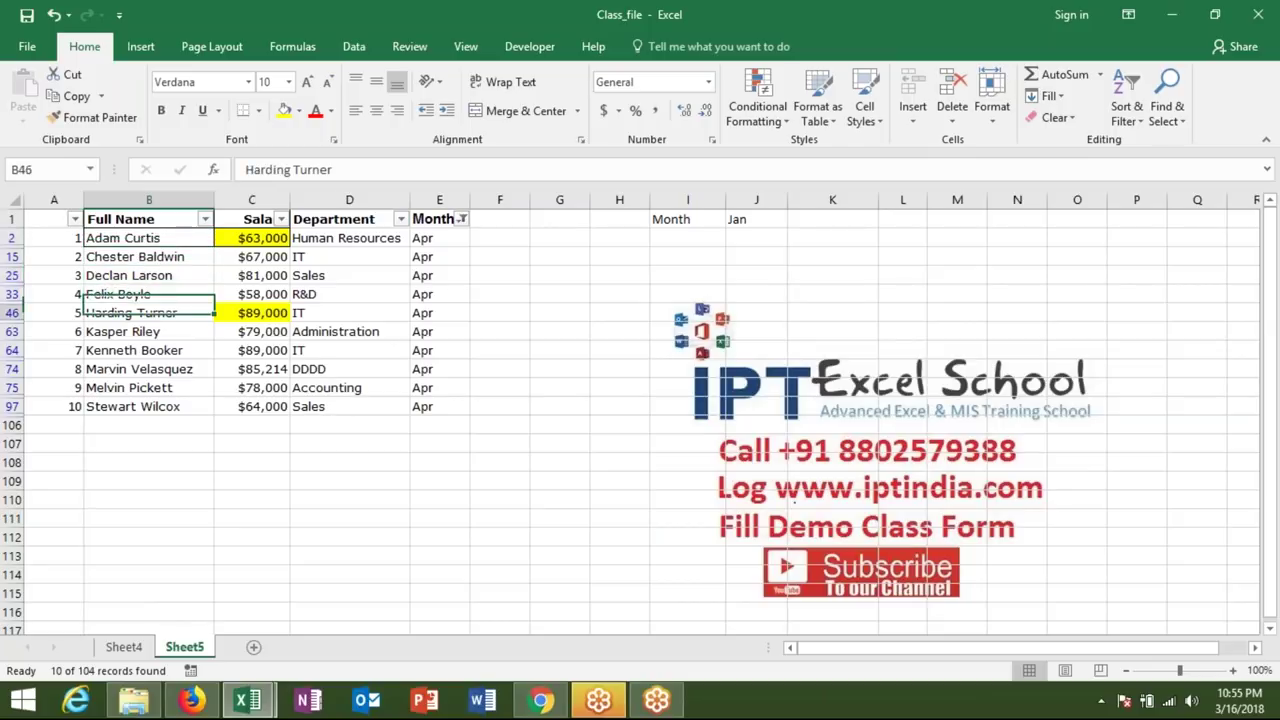
{"action": "key", "text": "ctrl+shift+l"}
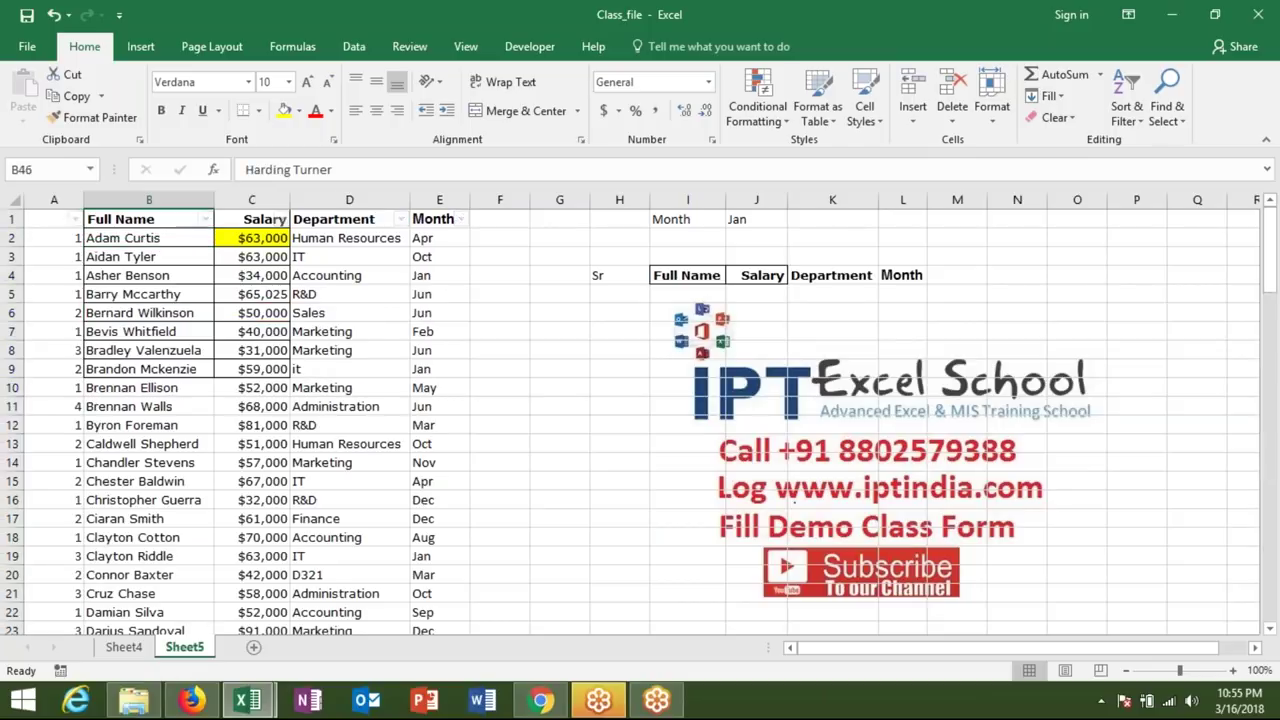
{"action": "key", "text": "ctrl+Up"}
{"action": "left_click", "coordinate": [158, 244]}
{"action": "key", "text": "Left"}
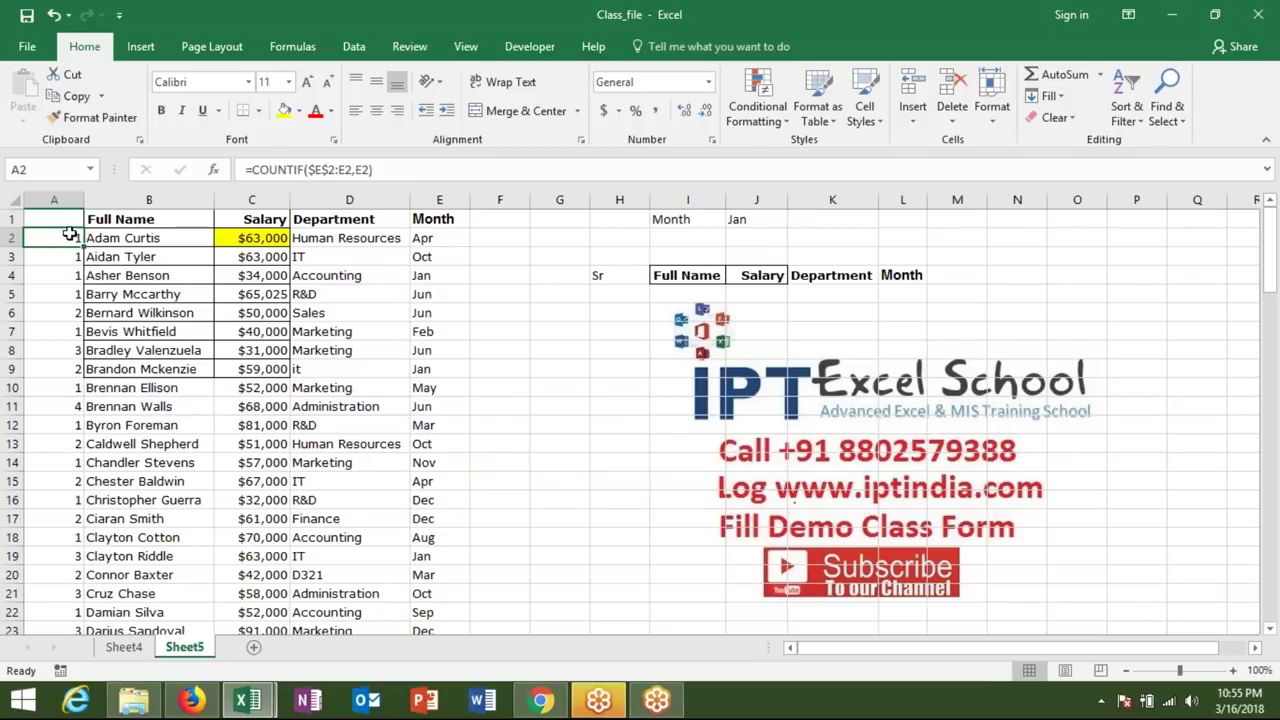
Step: Change A2 to =COUNTIF($E$2:E2,E2)&"-"&E2 and fill it down, giving keys like 1-Apr
{"action": "double_click", "coordinate": [69, 235]}
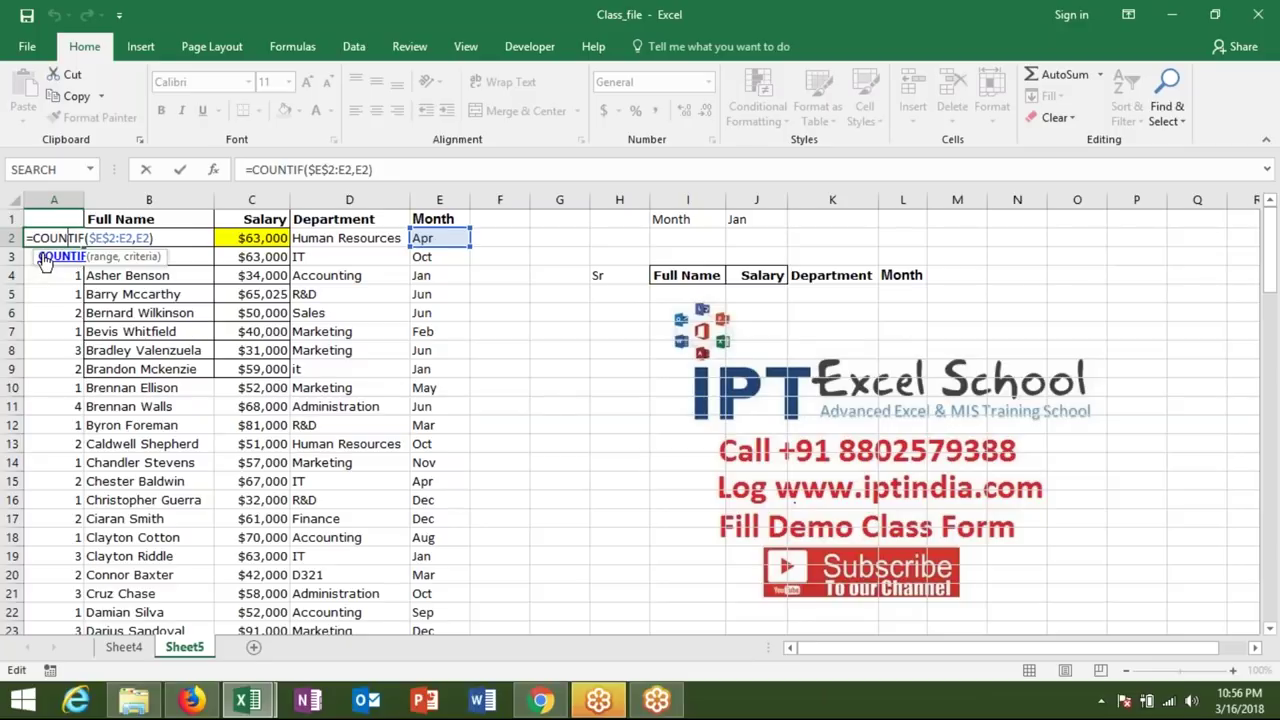
{"action": "key", "text": "Return"}
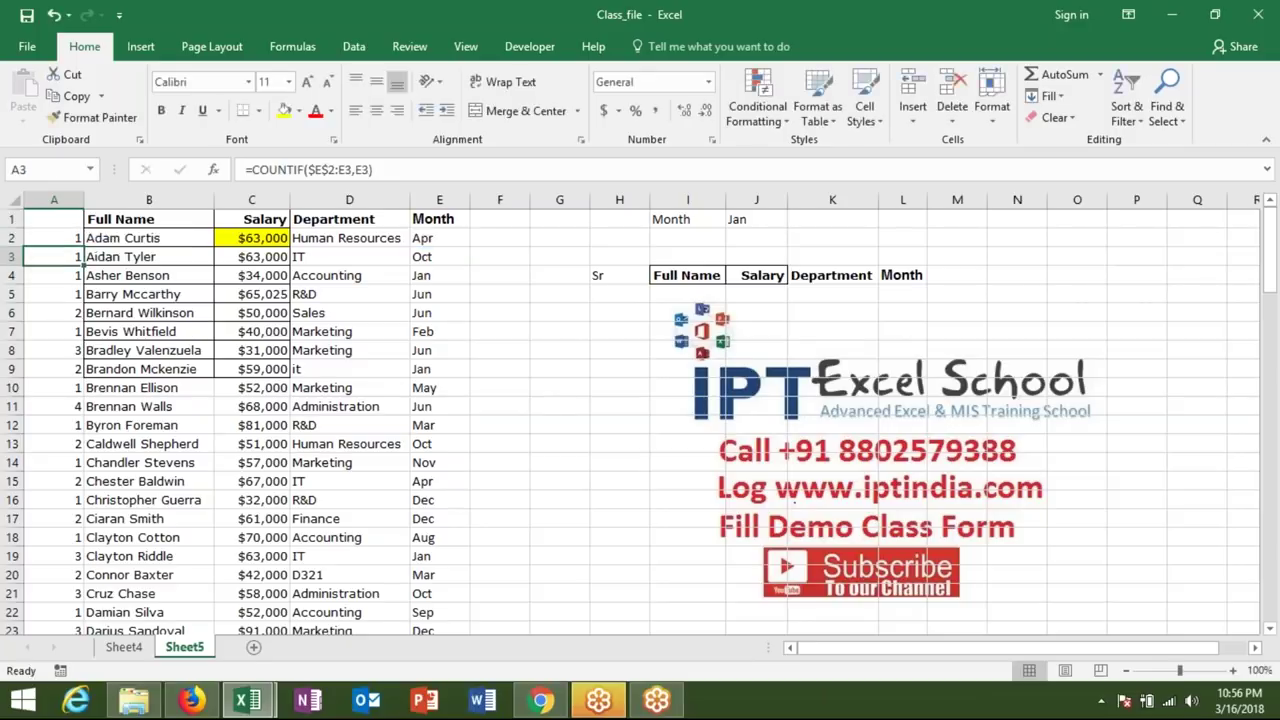
{"action": "mouse_move", "coordinate": [1277, 5]}
{"action": "left_click", "coordinate": [60, 238]}
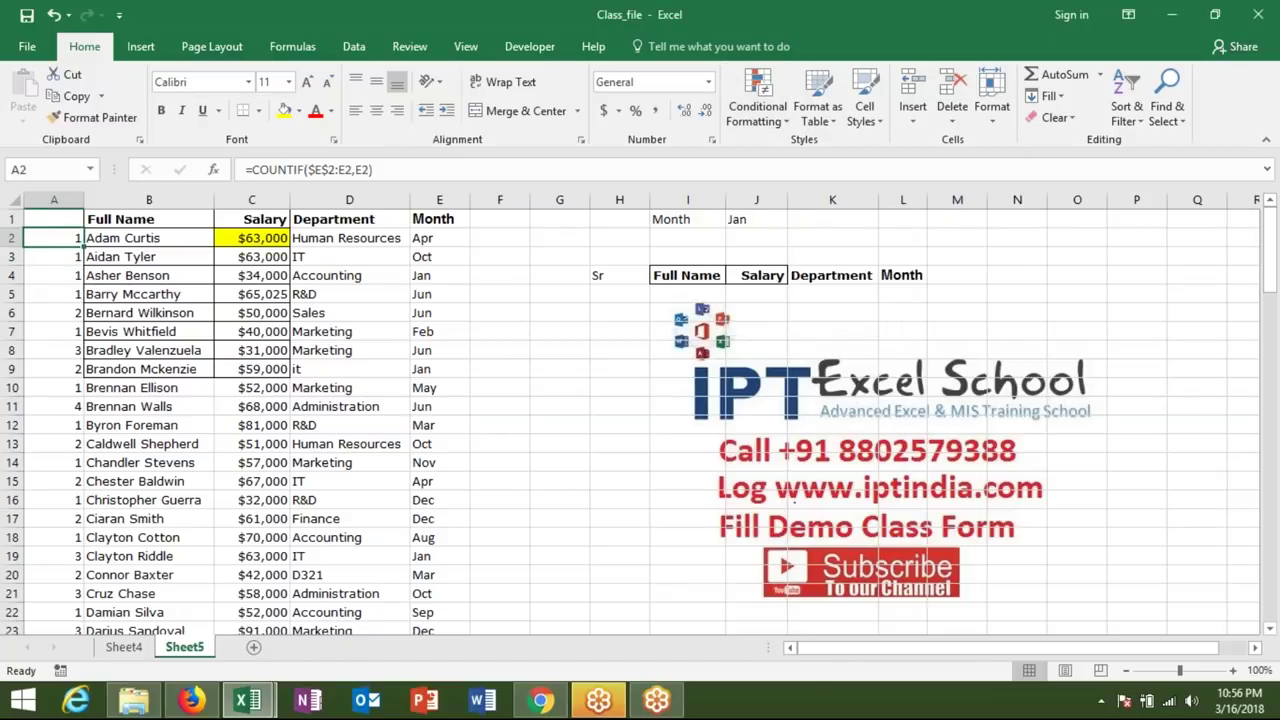
{"action": "left_click", "coordinate": [444, 170]}
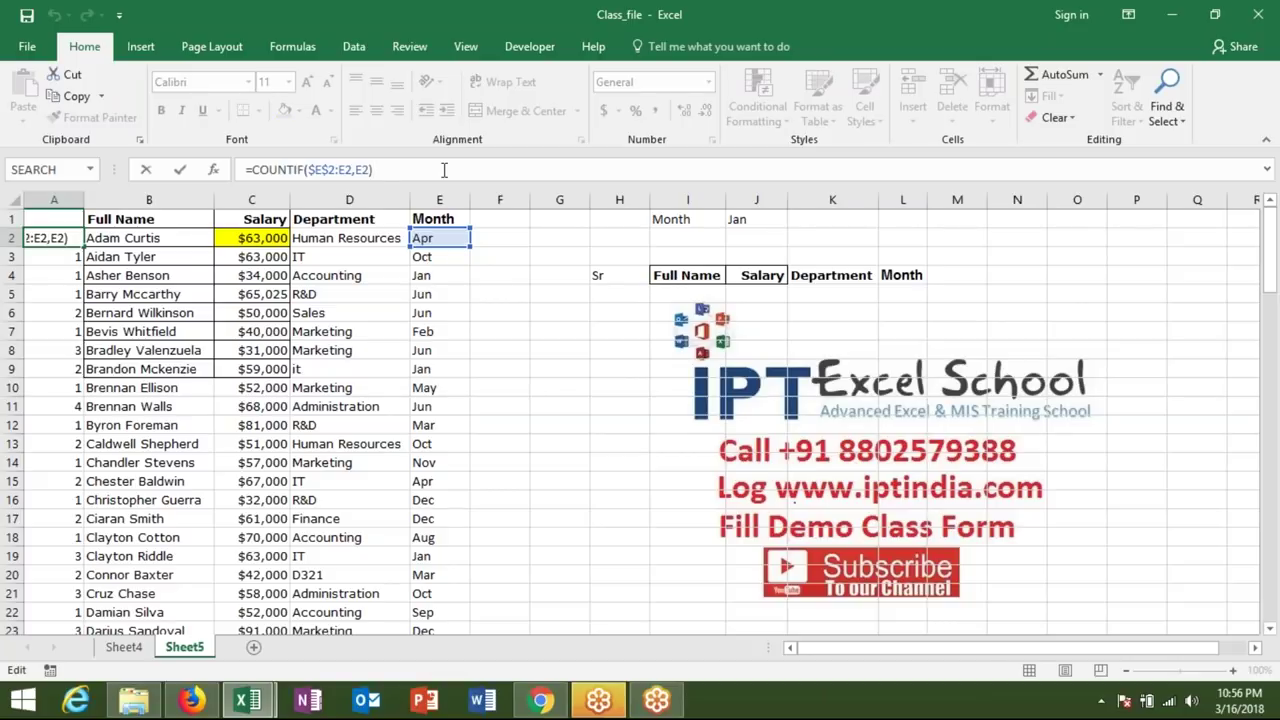
{"action": "type", "text": "&"}
{"action": "left_click", "coordinate": [437, 248]}
{"action": "type", "text": "\"-\"&"}
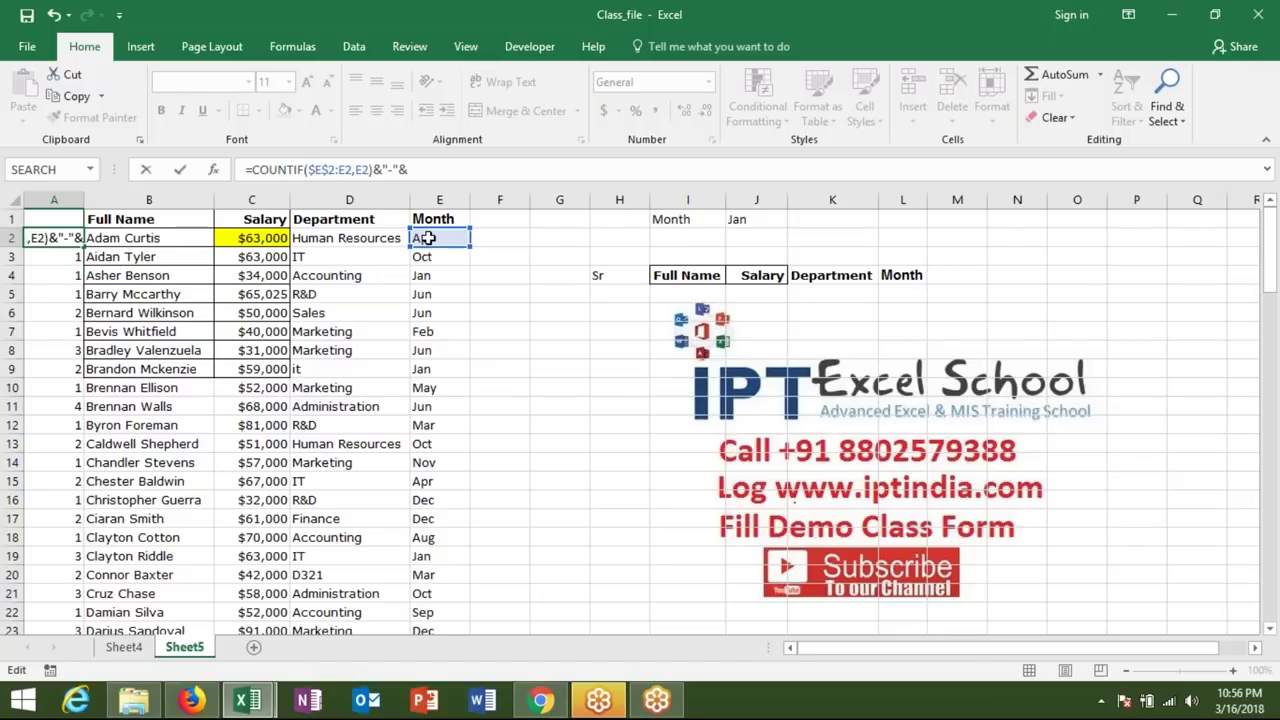
{"action": "left_click", "coordinate": [426, 240]}
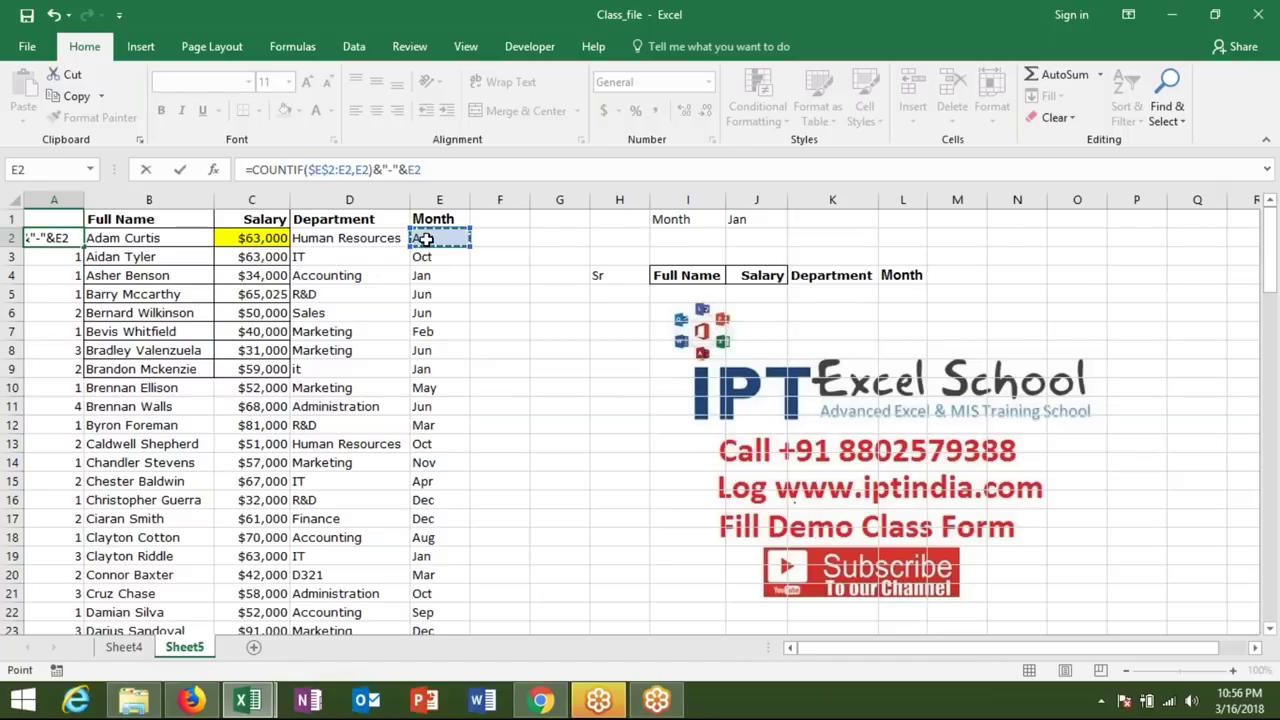
{"action": "key", "text": "ctrl+Return"}
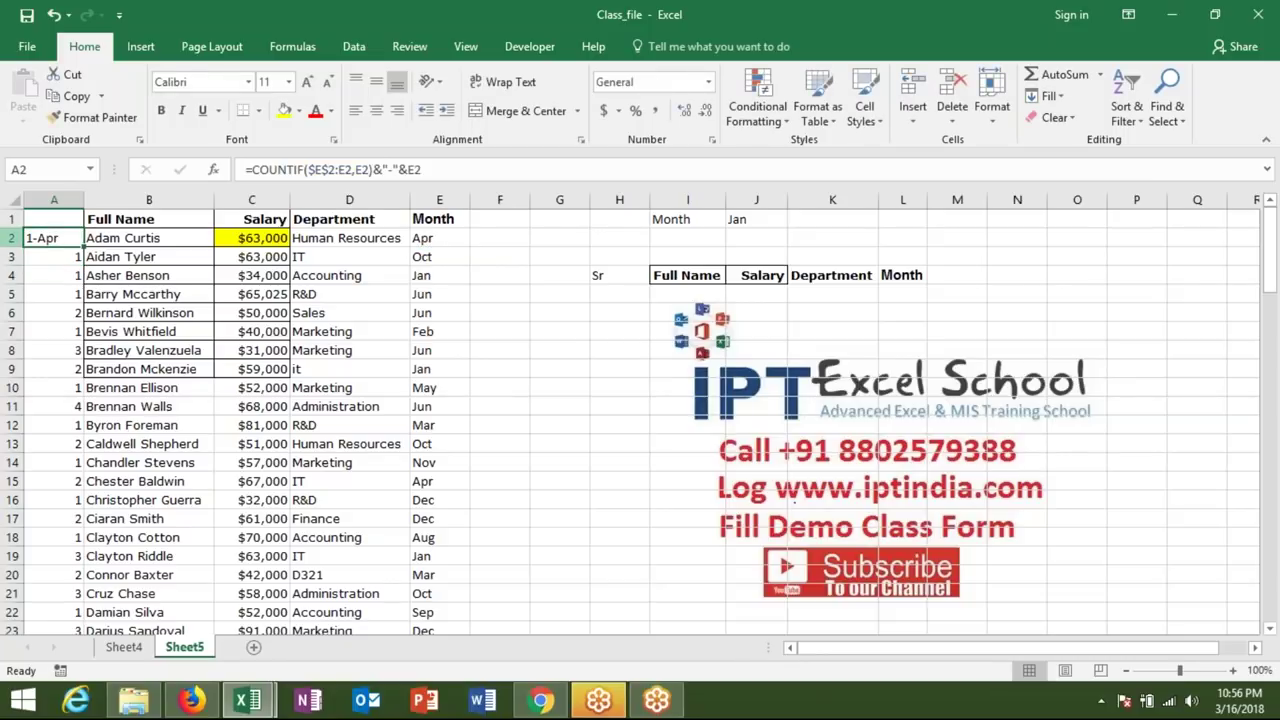
{"action": "double_click", "coordinate": [84, 250]}
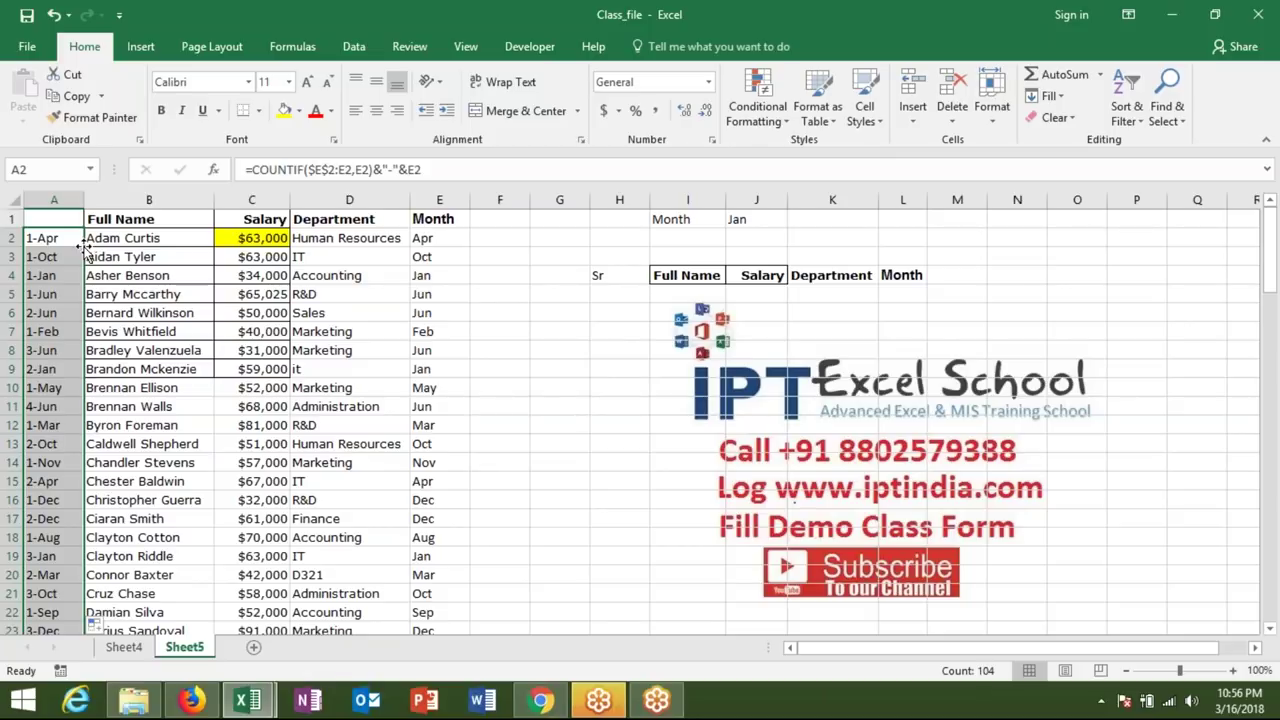
Step: Enter =COUNTIF(E:E,J1) in K1, which returns 9 matching Jan entries
{"action": "key", "text": "Right"}
{"action": "key", "text": "Right"}
{"action": "key", "text": "Right"}
{"action": "key", "text": "Right"}
{"action": "key", "text": "Right"}
{"action": "key", "text": "Right"}
{"action": "key", "text": "Right"}
{"action": "key", "text": "Down"}
{"action": "key", "text": "Down"}
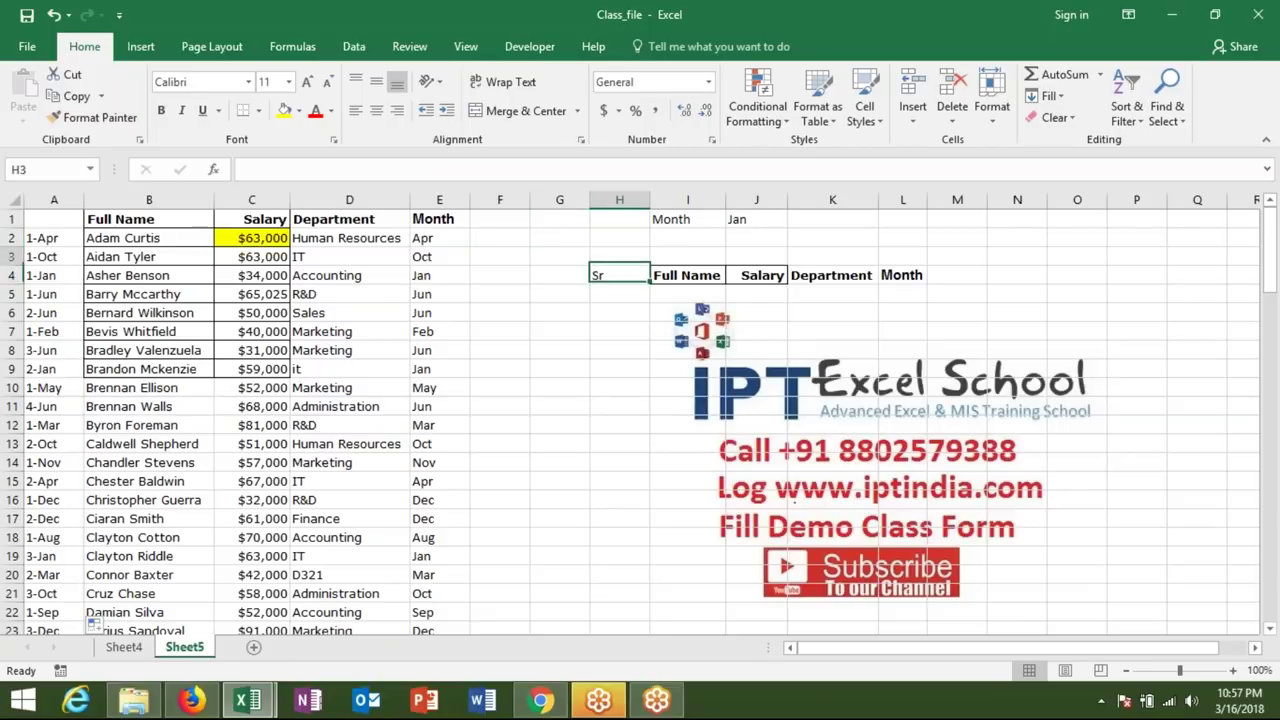
{"action": "key", "text": "Down"}
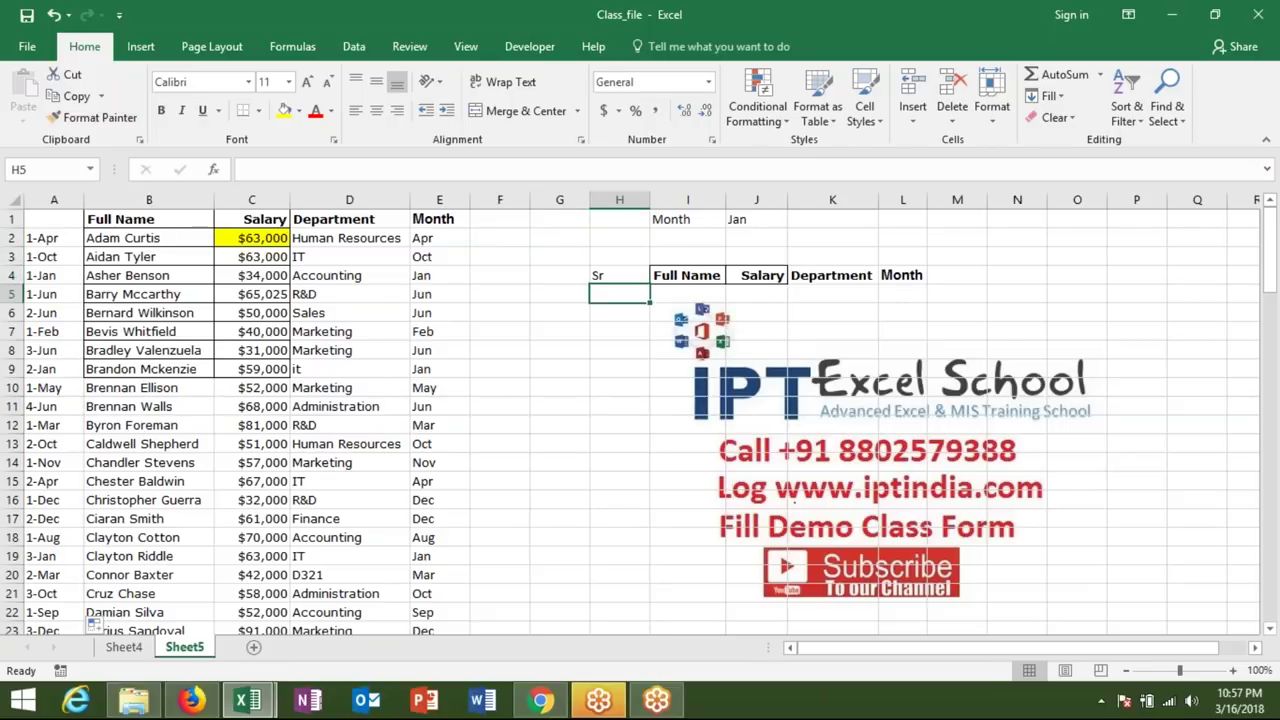
{"action": "key", "text": "Up"}
{"action": "key", "text": "Up"}
{"action": "key", "text": "Up"}
{"action": "key", "text": "Up"}
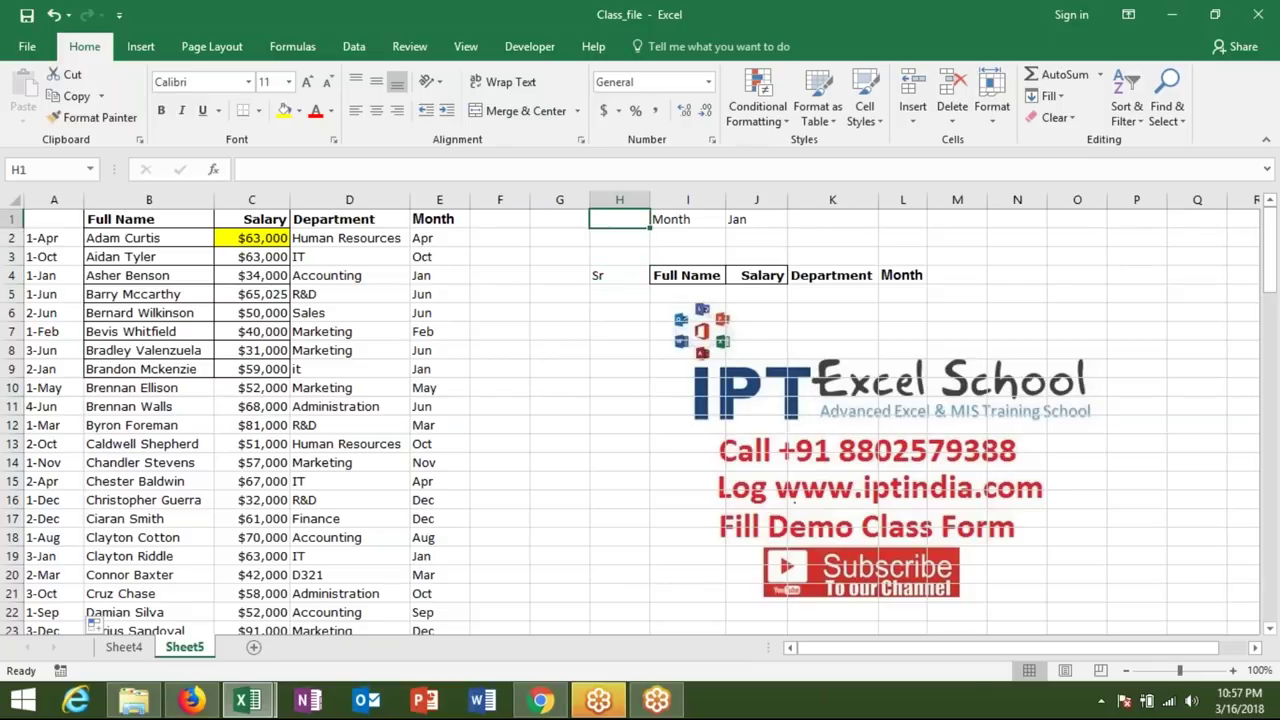
{"action": "key", "text": "Right"}
{"action": "key", "text": "Right"}
{"action": "key", "text": "Right"}
{"action": "type", "text": "=c"}
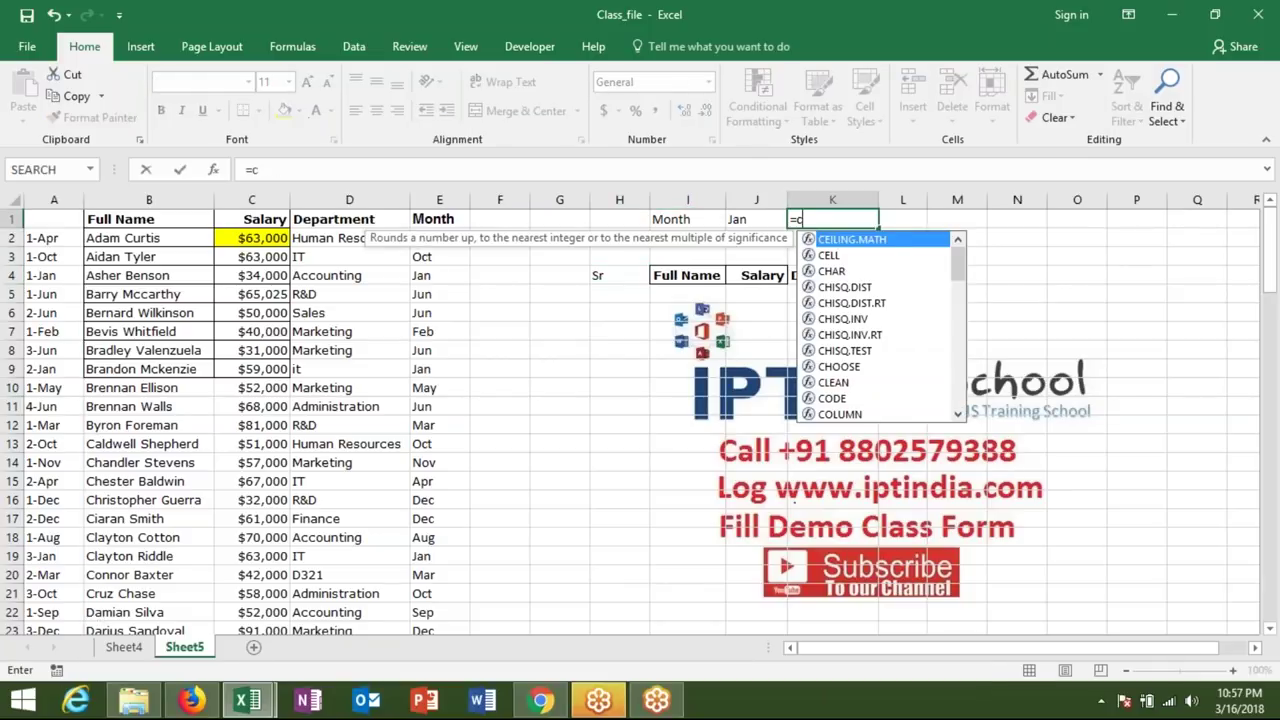
{"action": "type", "text": "oun"}
{"action": "key", "text": "Down"}
{"action": "key", "text": "Down"}
{"action": "key", "text": "Down"}
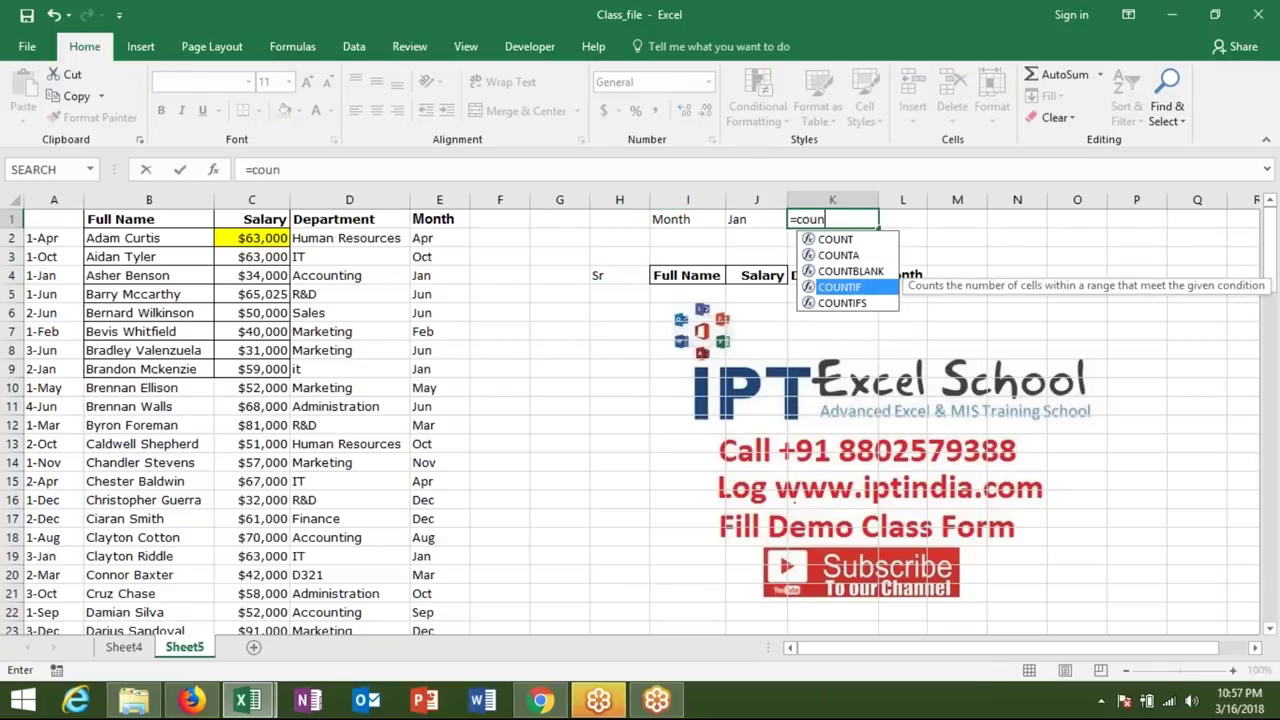
{"action": "key", "text": "Tab"}
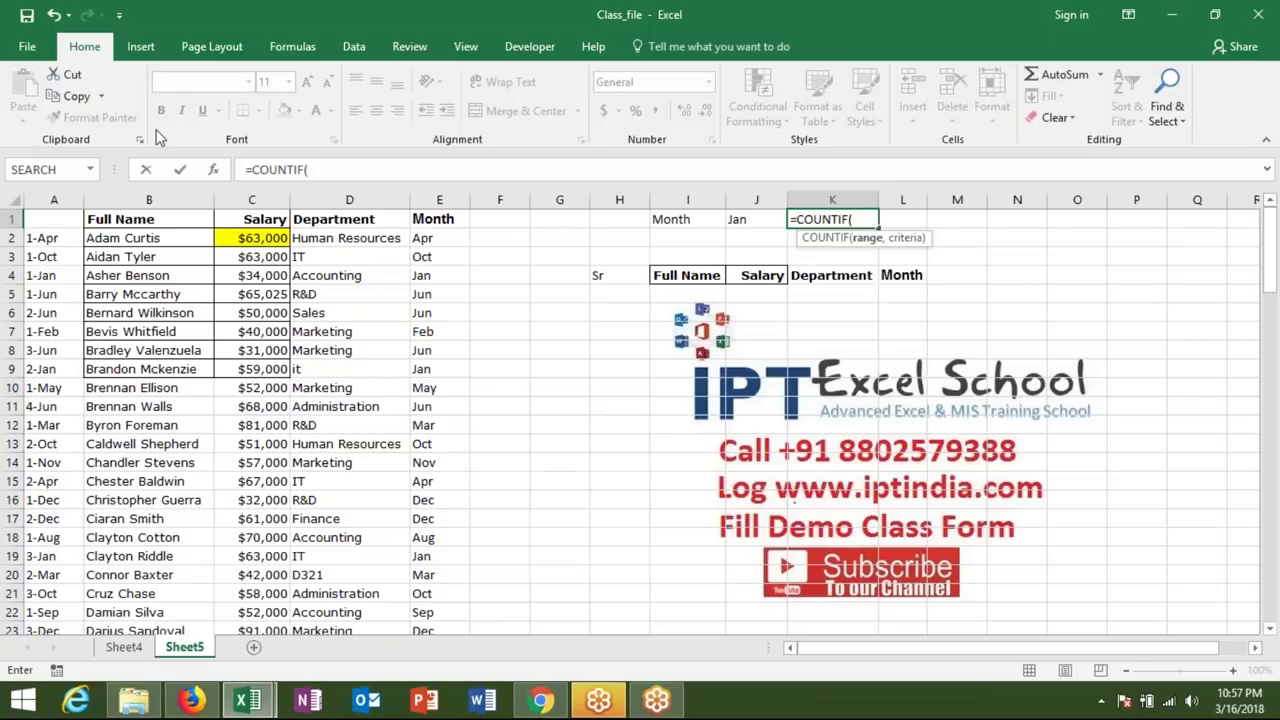
{"action": "left_click", "coordinate": [424, 198]}
{"action": "type", "text": ","}
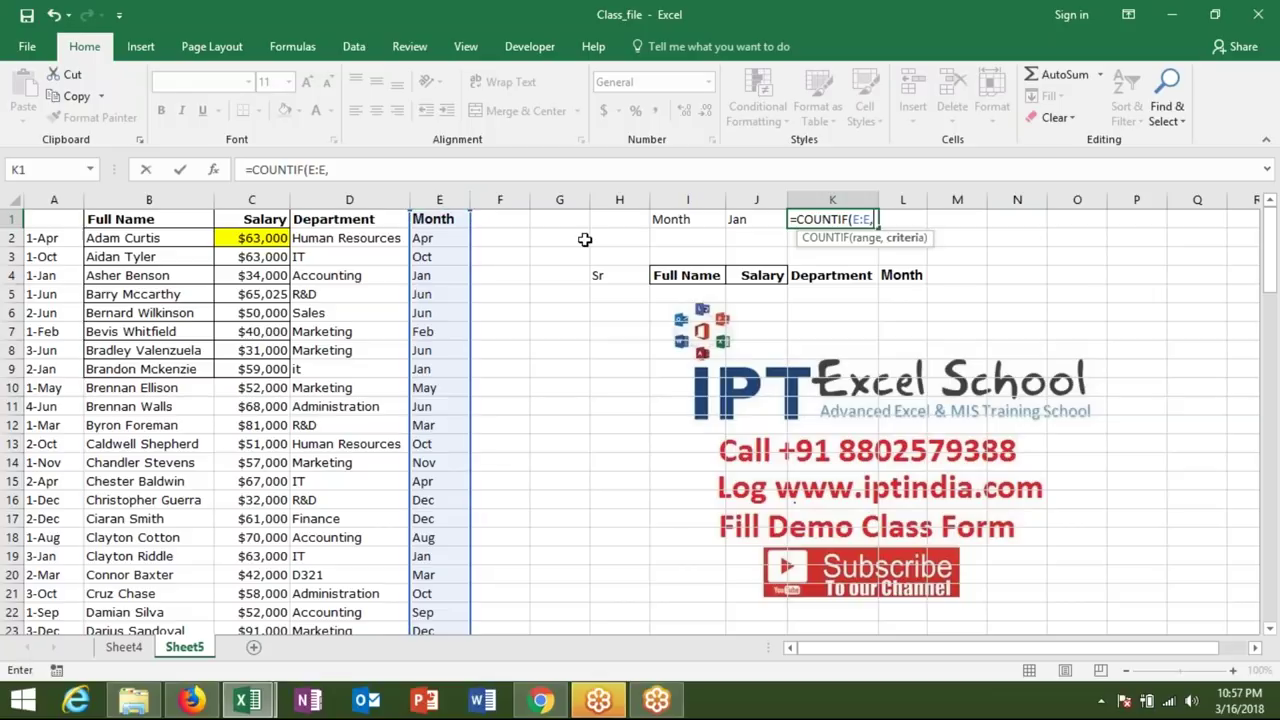
{"action": "left_click", "coordinate": [748, 224]}
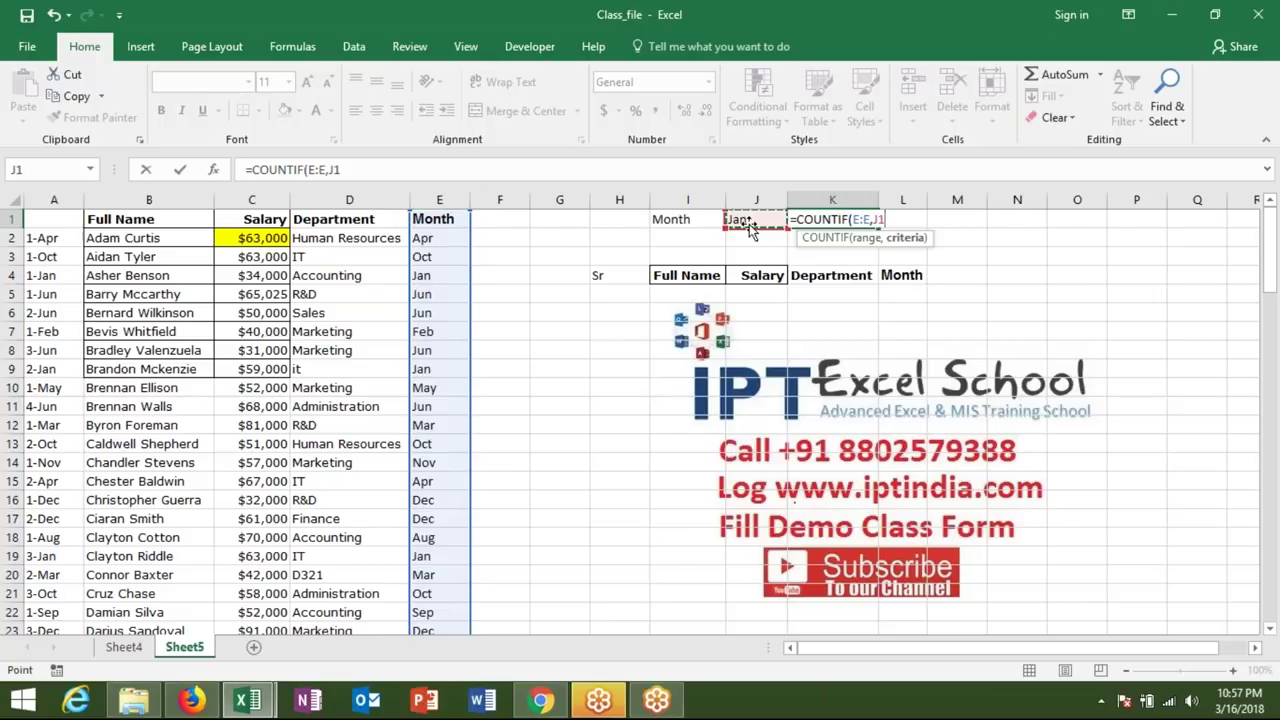
{"action": "key", "text": "Return"}
{"action": "key", "text": "Up"}
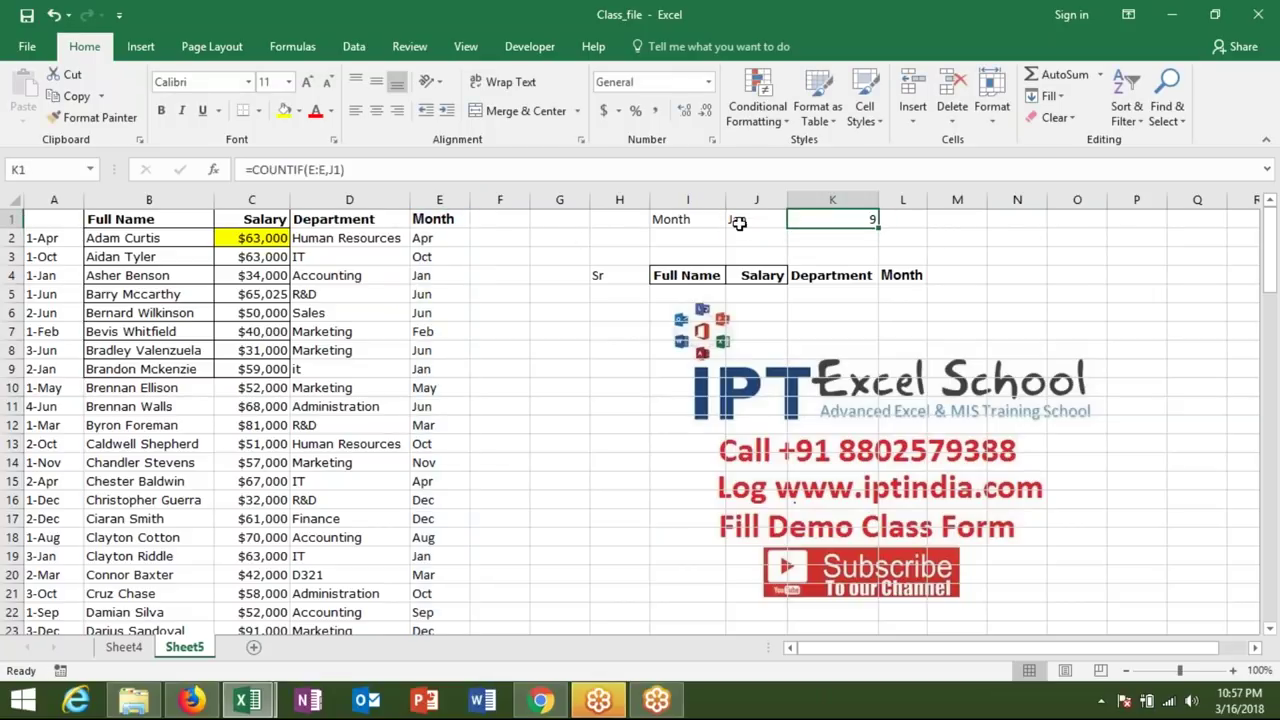
Step: Enter 1 in H5 as the first Sr number
{"action": "left_click", "coordinate": [615, 294]}
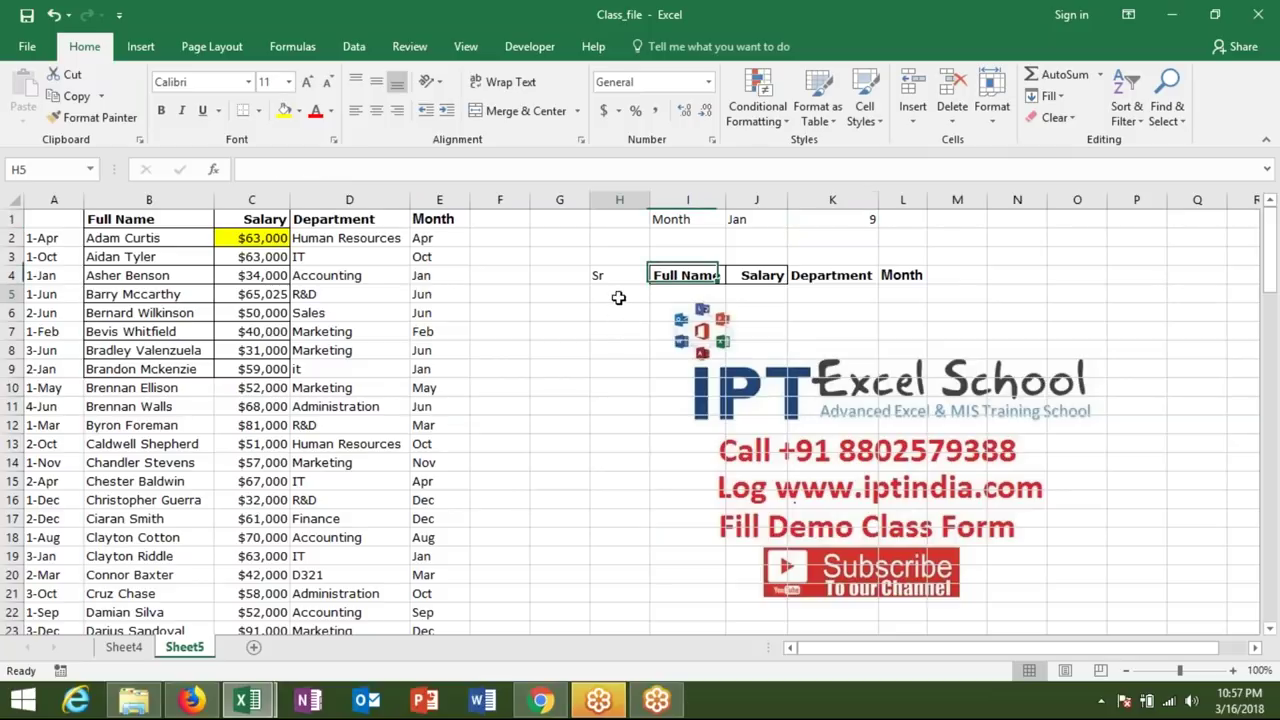
{"action": "type", "text": "1"}
{"action": "key", "text": "Return"}
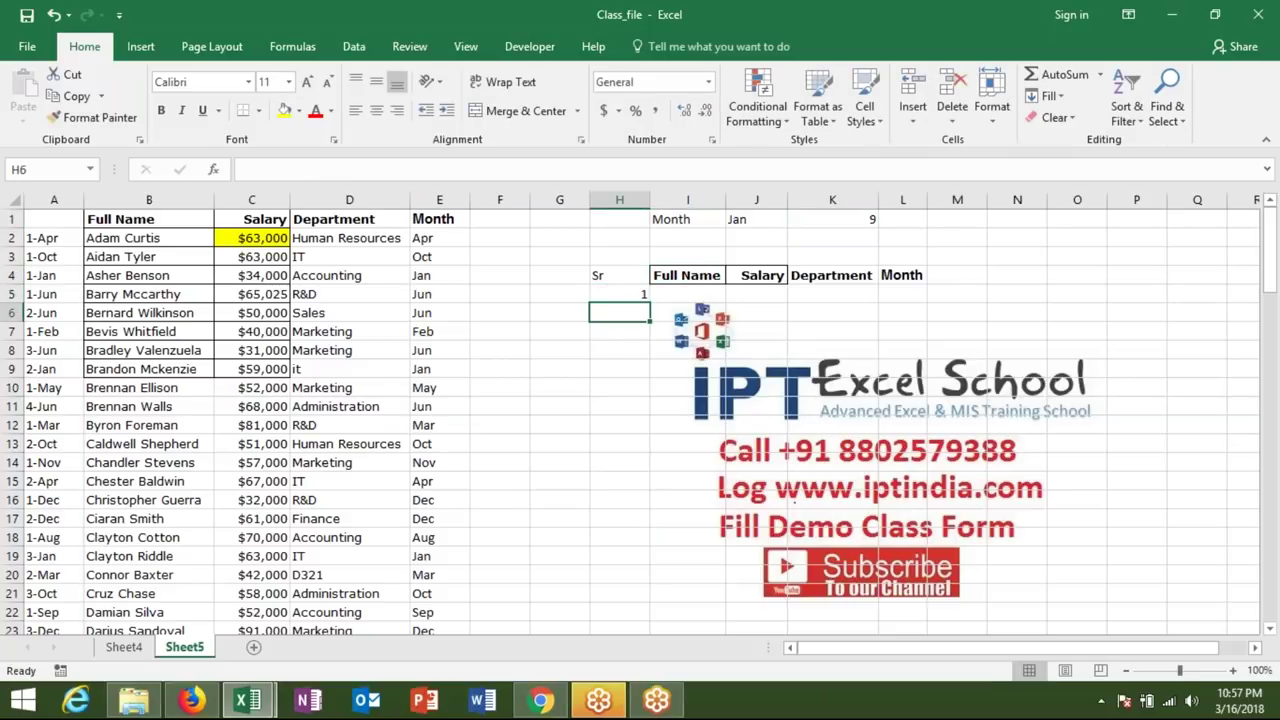
Step: Enter =IF(H5+1>K1,"",H5+1) in H6
{"action": "type", "text": "=if"}
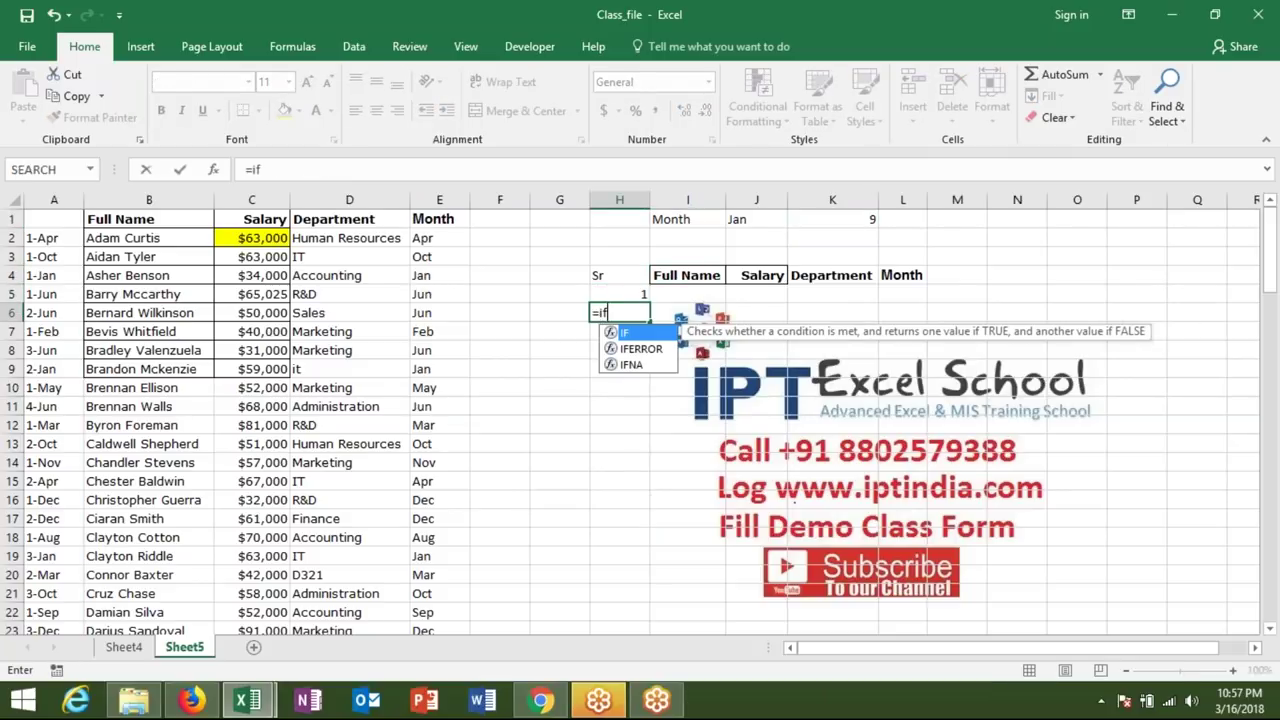
{"action": "key", "text": "Tab"}
{"action": "key", "text": "Up"}
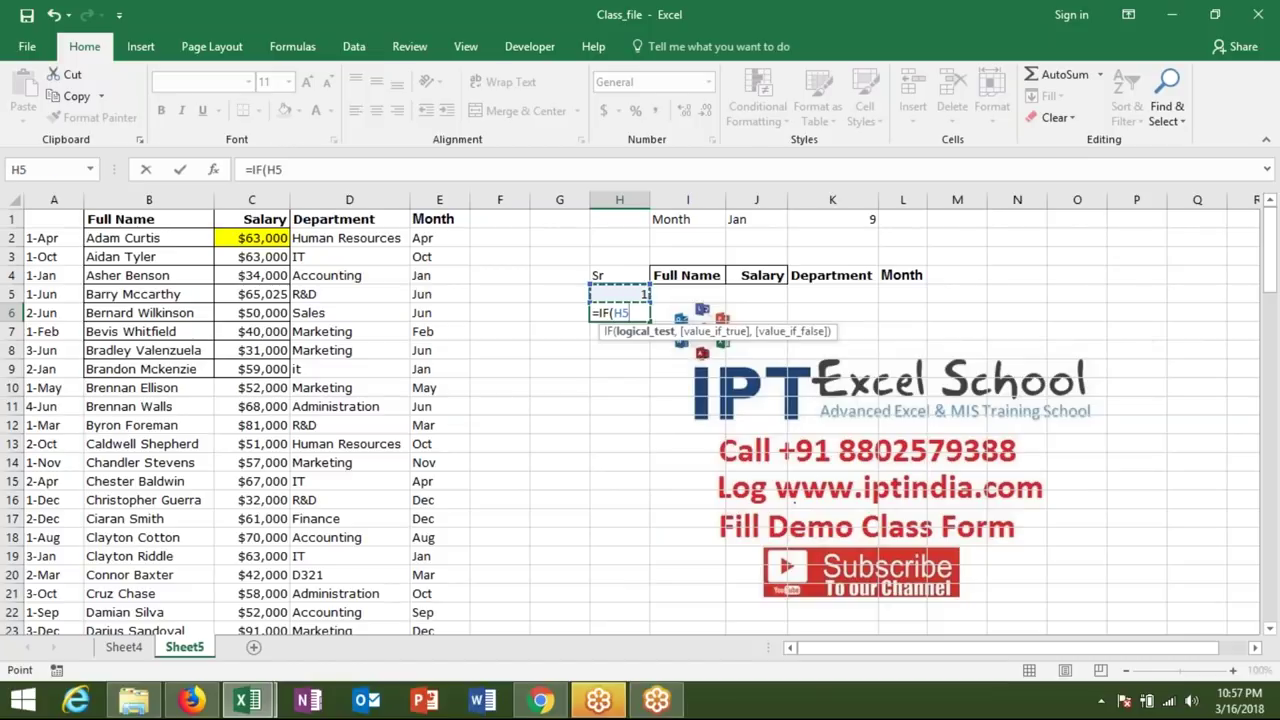
{"action": "type", "text": "+1"}
{"action": "type", "text": ">"}
{"action": "left_click", "coordinate": [840, 222]}
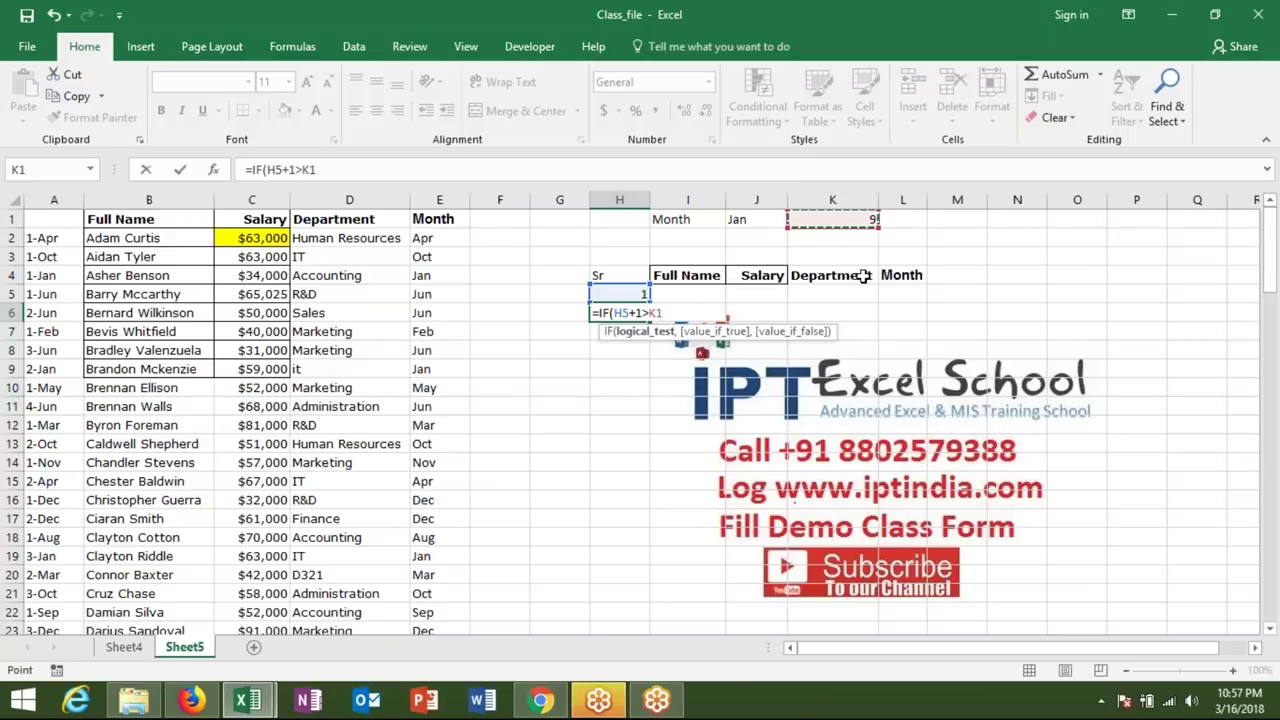
{"action": "type", "text": ",\"\","}
{"action": "key", "text": "Up"}
{"action": "type", "text": "+1"}
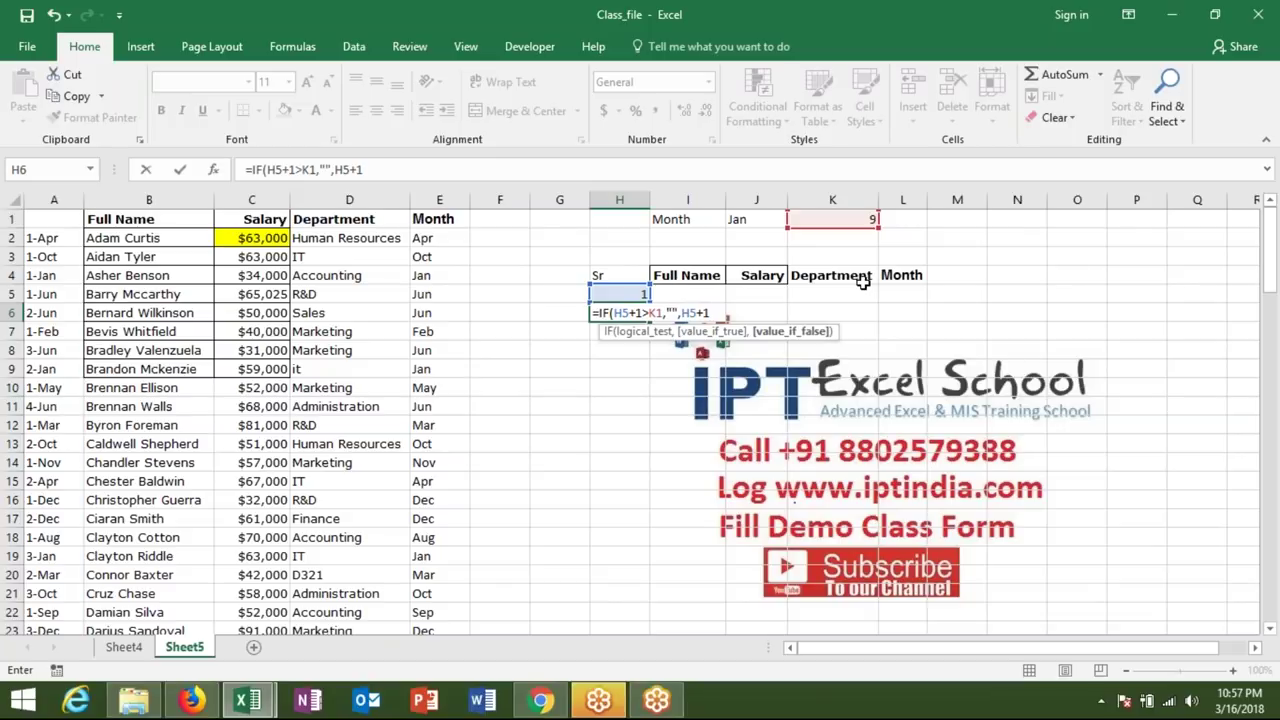
{"action": "key", "text": "Return"}
Step: Make the K1 reference absolute ($K$1) and fill the H6 formula down column H
{"action": "key", "text": "Up"}
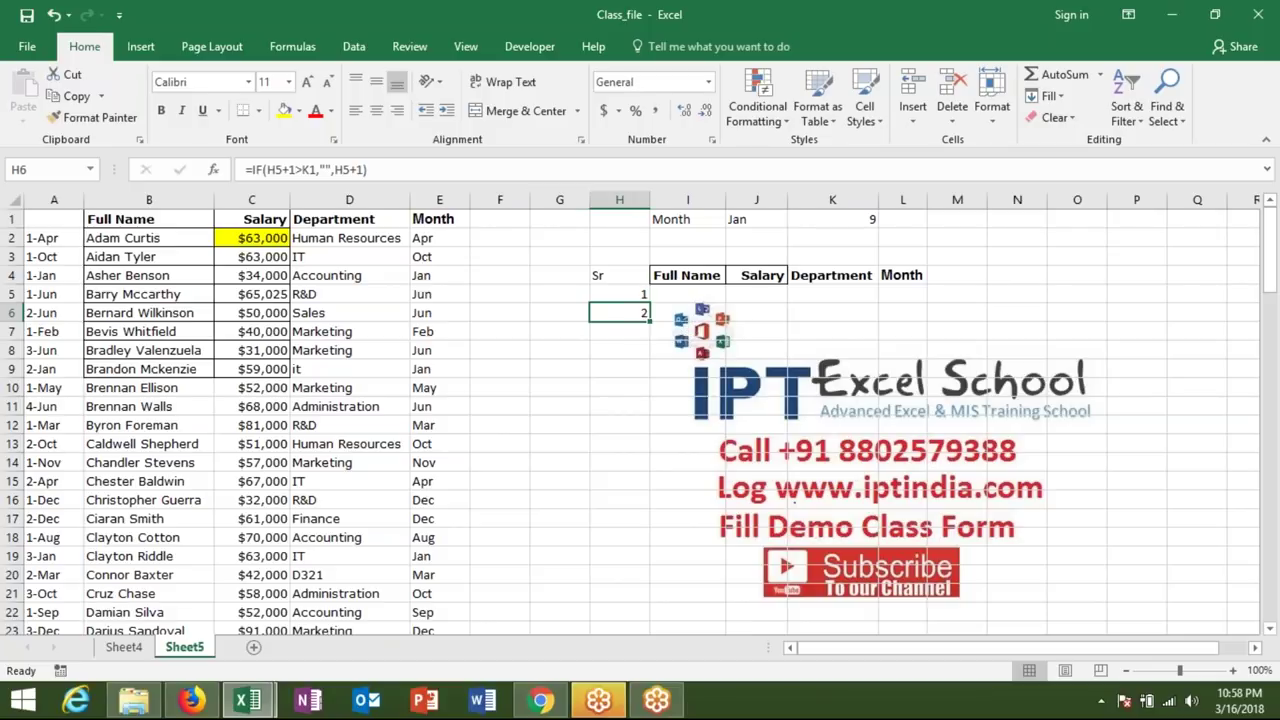
{"action": "left_click", "coordinate": [311, 170]}
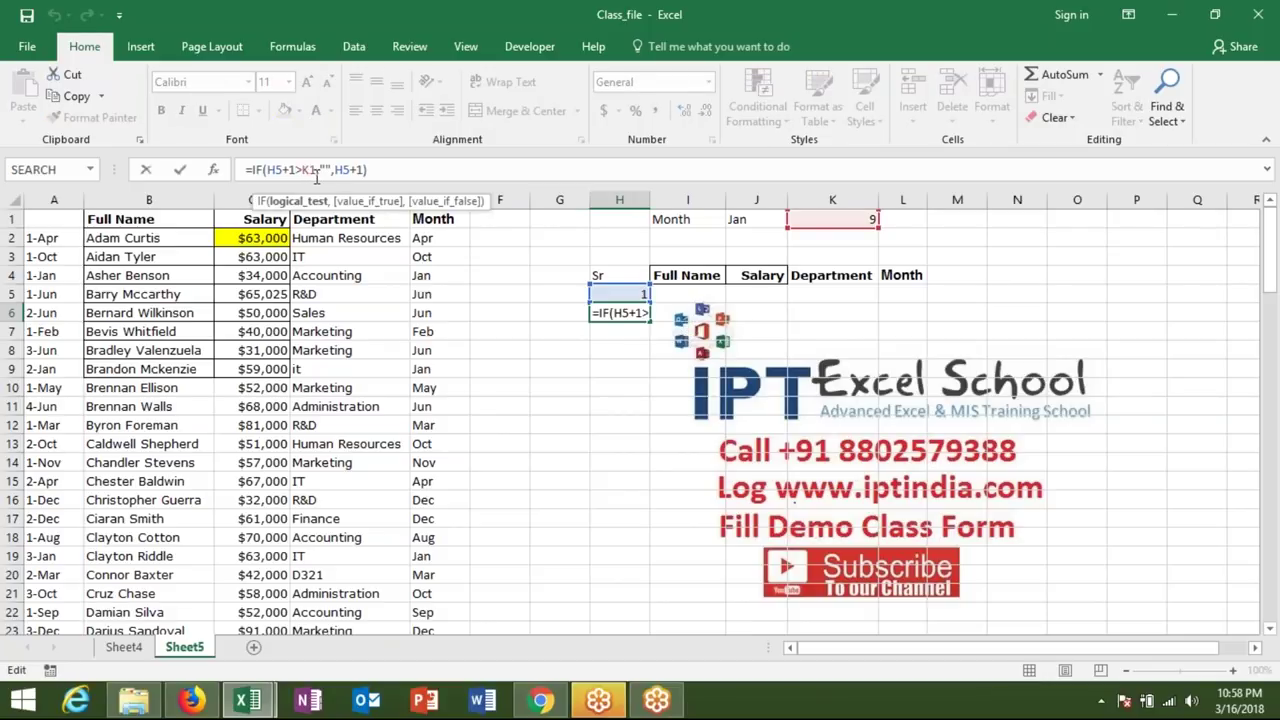
{"action": "key", "text": "F4"}
{"action": "key", "text": "Return"}
{"action": "key", "text": "Up"}
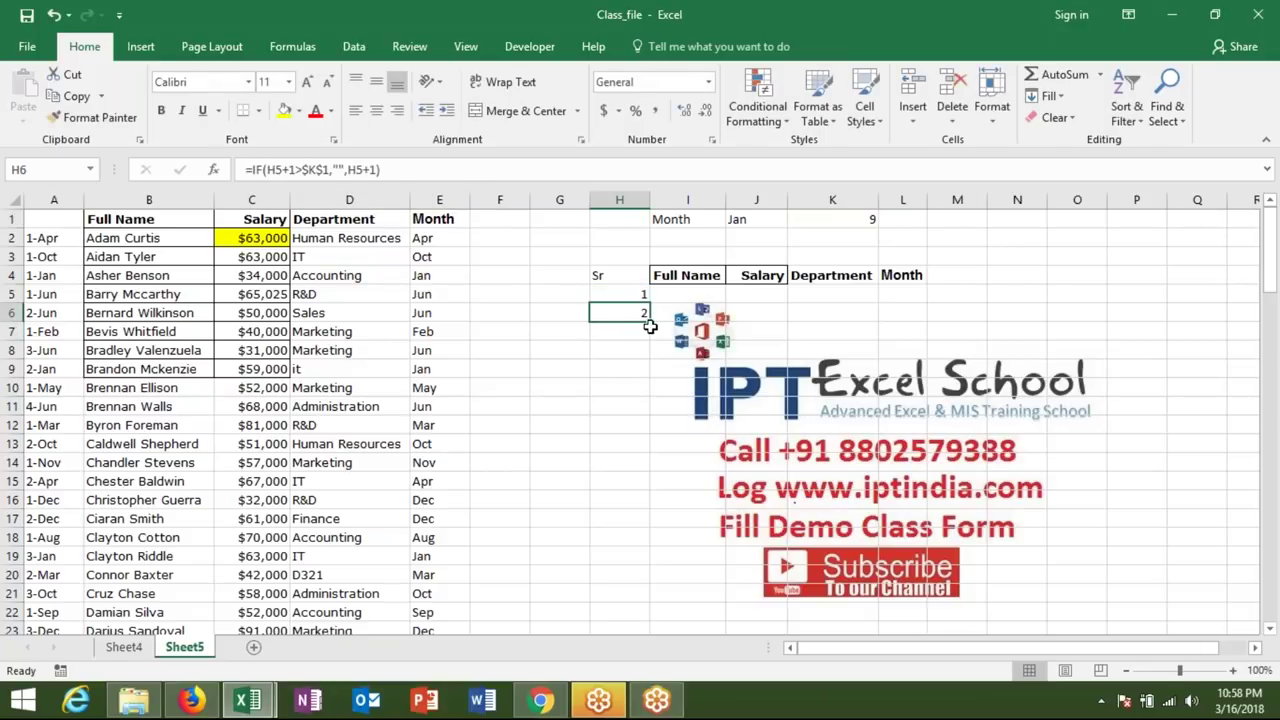
{"action": "mouse_move", "coordinate": [650, 326]}
{"action": "left_mouse_down"}
{"action": "mouse_move", "coordinate": [633, 464]}
{"action": "mouse_move", "coordinate": [540, 700]}
{"action": "left_mouse_up"}
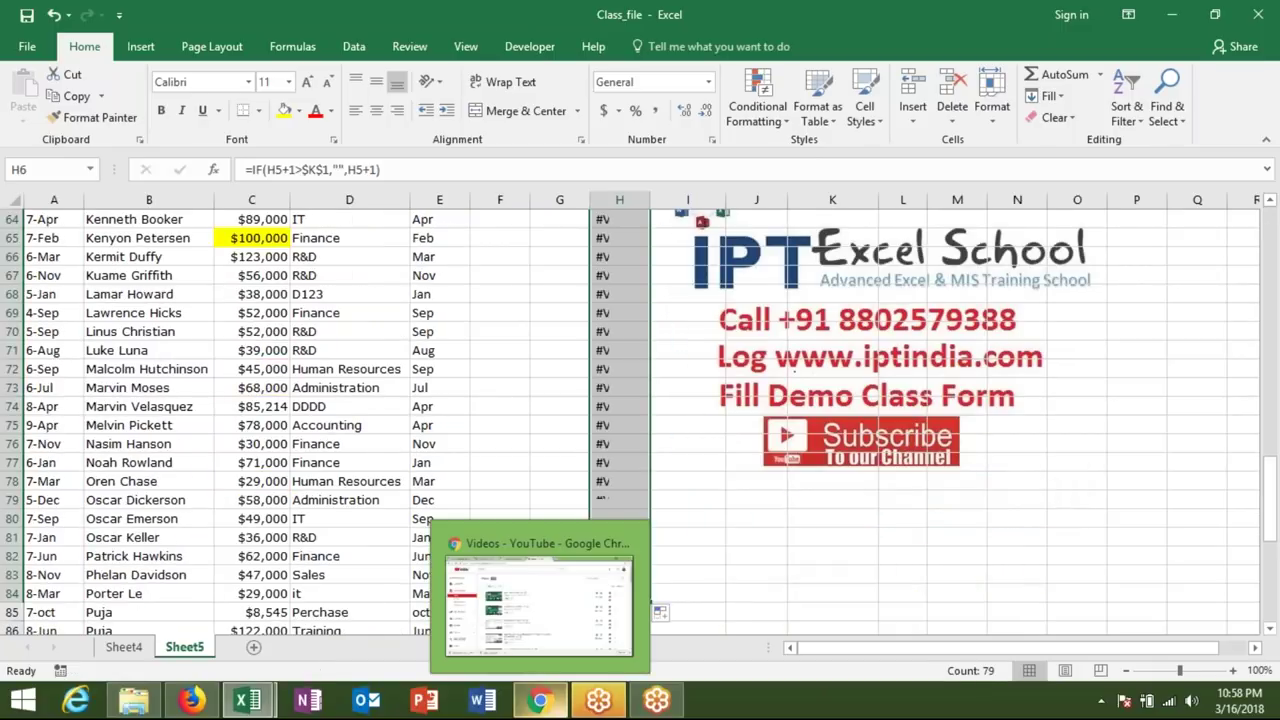
{"action": "key", "text": "ctrl+Up"}
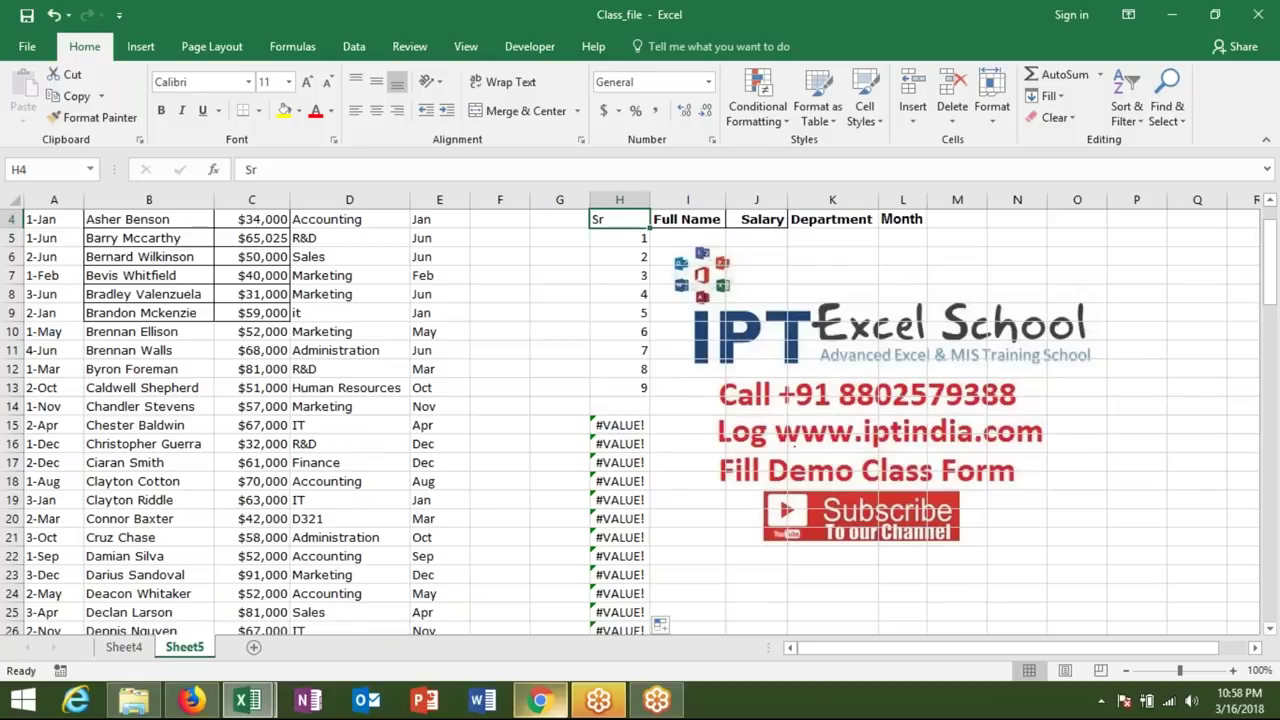
Step: Change H6 to =IFERROR(IF(H5+1>$K$1,"",H5+1),"") and fill it down column H
{"action": "left_click", "coordinate": [620, 275]}
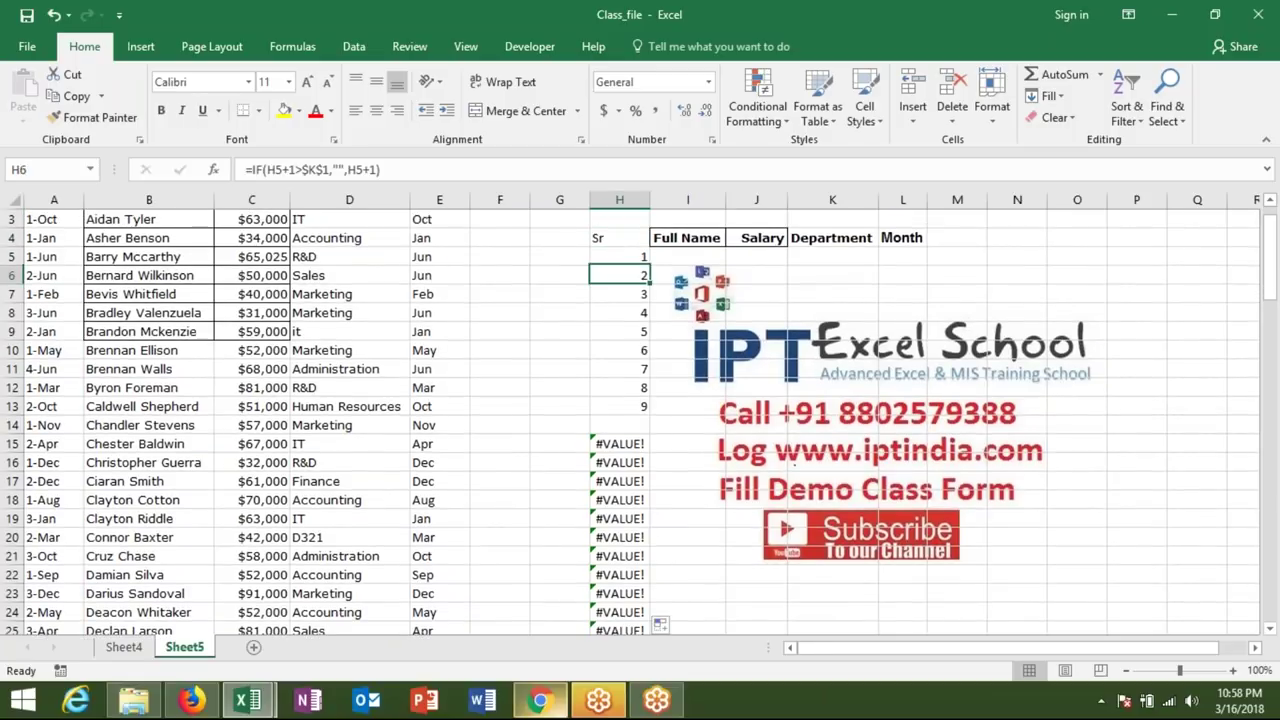
{"action": "left_click", "coordinate": [266, 171]}
{"action": "key", "text": "Home"}
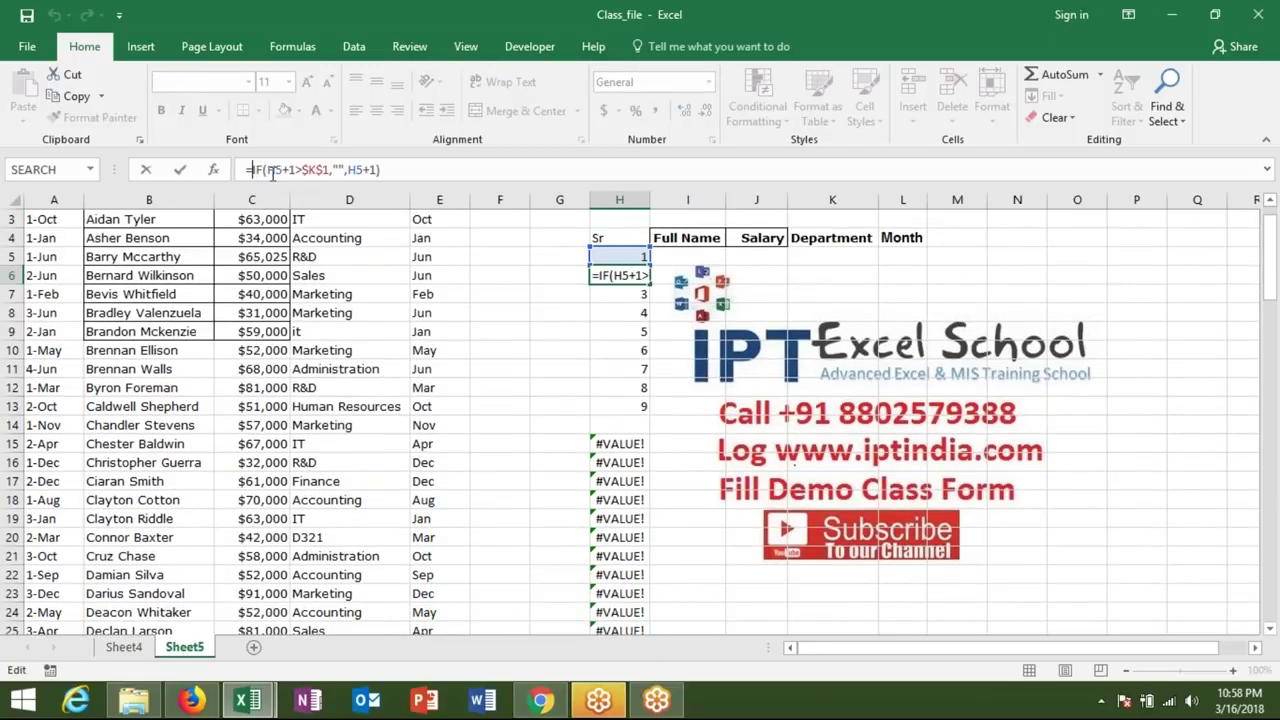
{"action": "type", "text": "if"}
{"action": "key", "text": "Down"}
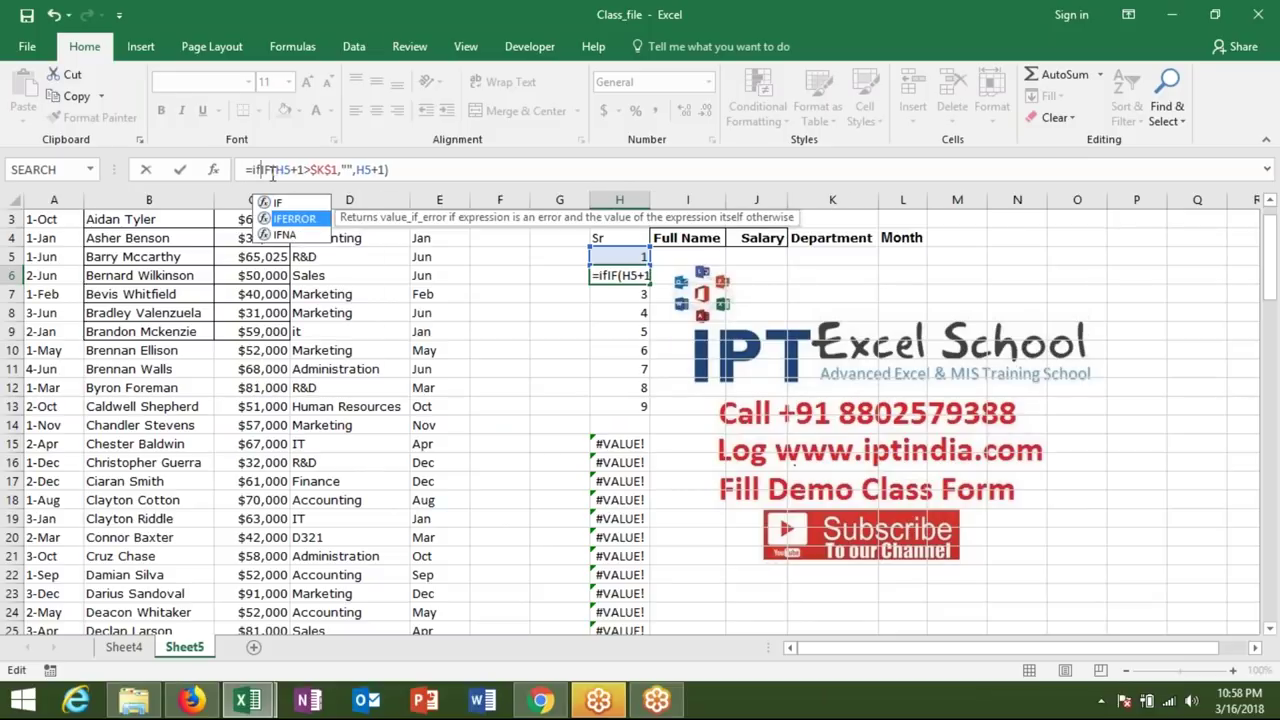
{"action": "key", "text": "Tab"}
{"action": "left_click", "coordinate": [443, 174]}
{"action": "type", "text": ",\""}
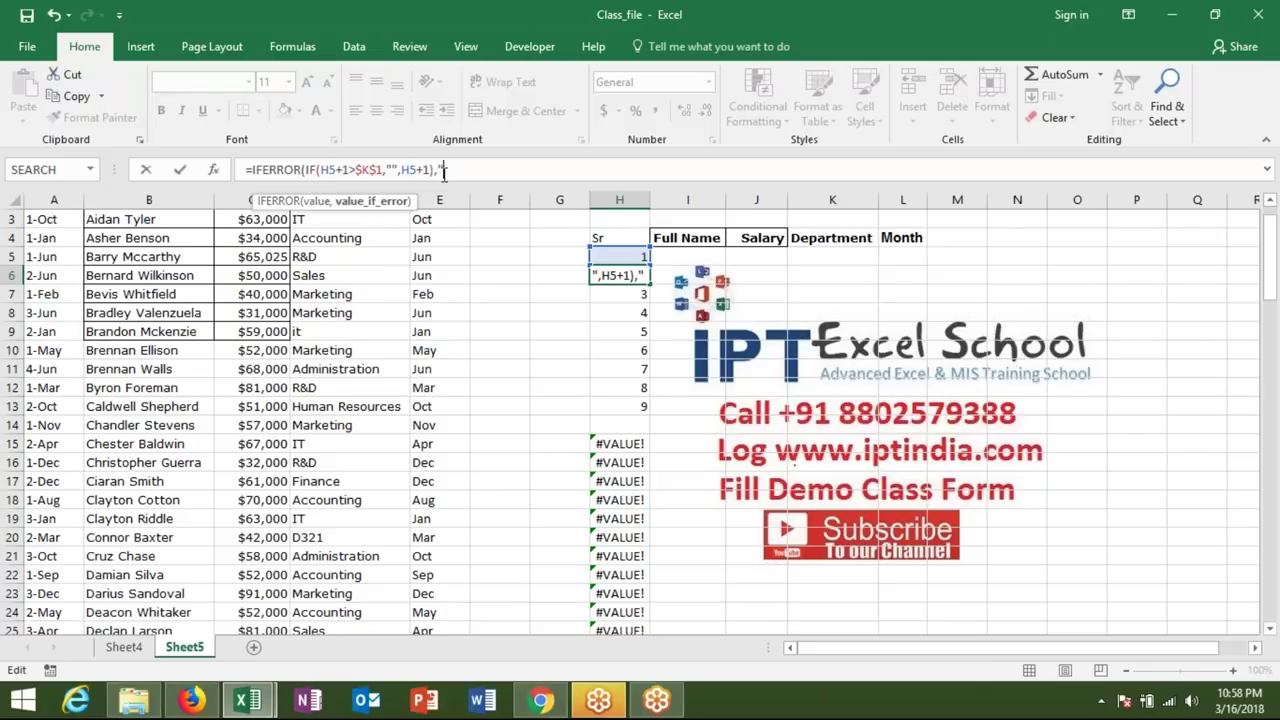
{"action": "type", "text": "\")"}
{"action": "key", "text": "Return"}
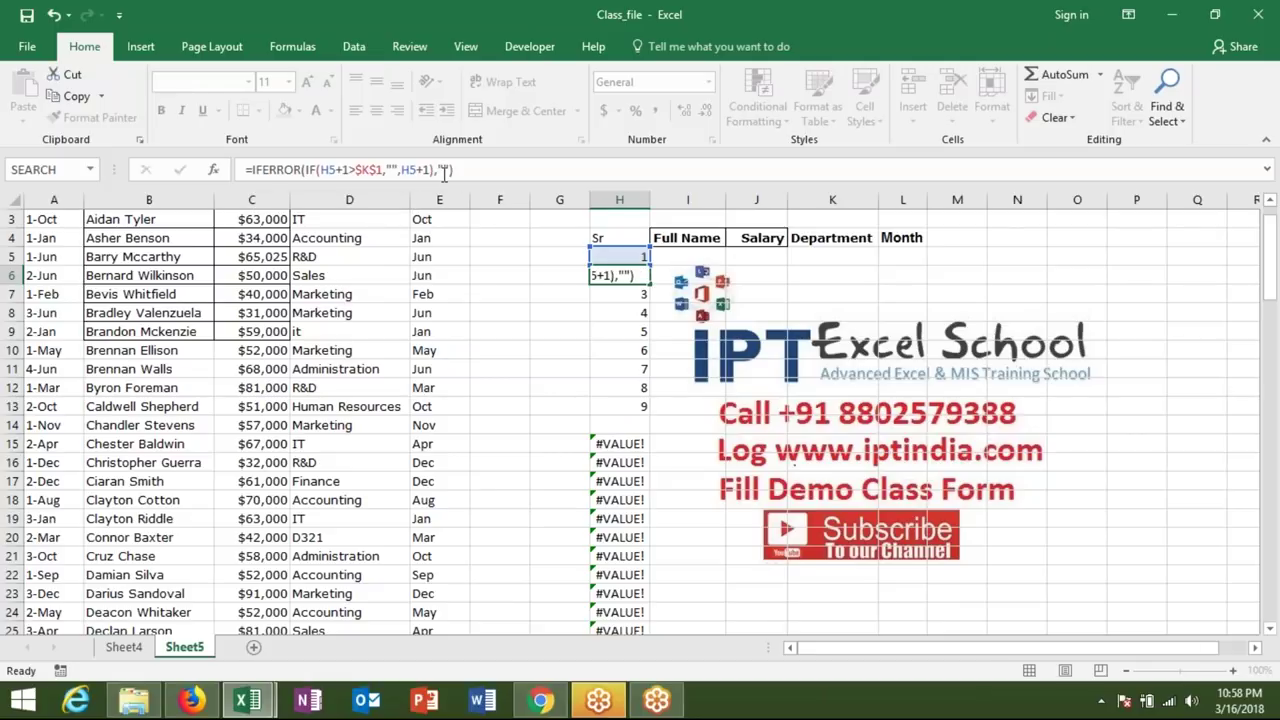
{"action": "key", "text": "Up"}
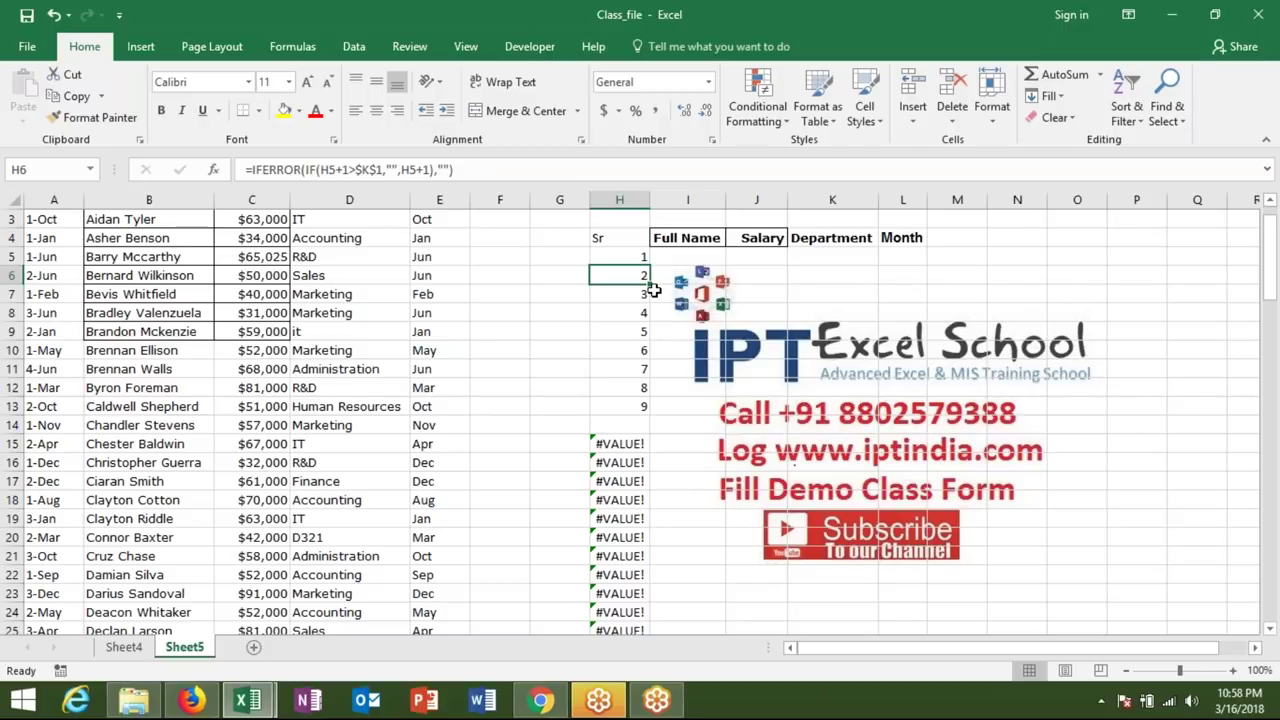
{"action": "double_click", "coordinate": [650, 285]}
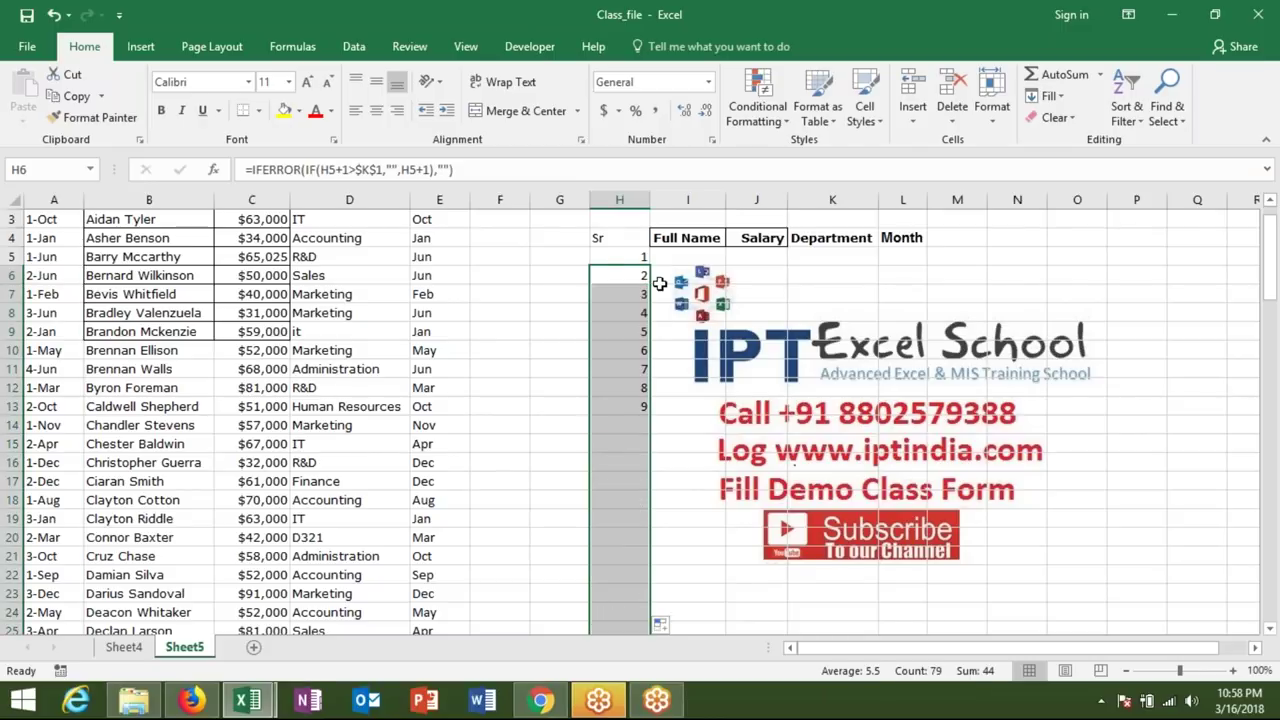
{"action": "key", "text": "ctrl+Down"}
Step: Change the month in J1 to Feb, then Mar, watching the count and Sr series update
{"action": "key", "text": "ctrl+Up"}
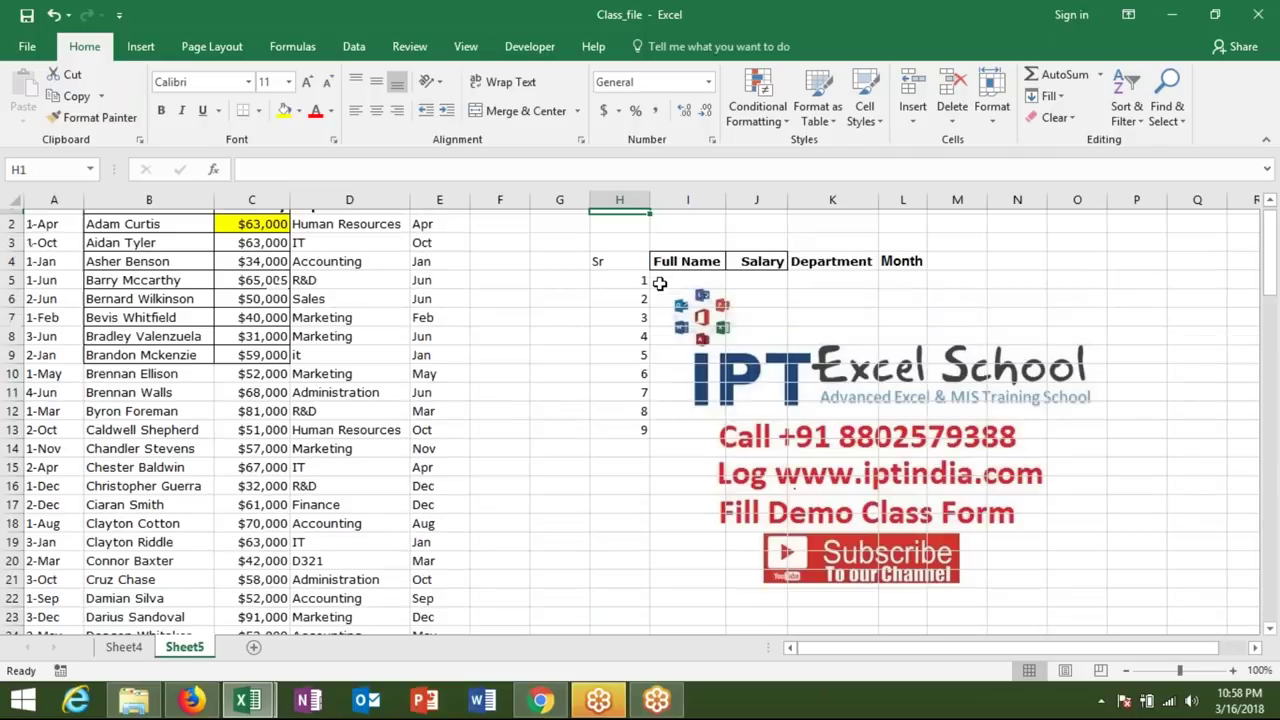
{"action": "key", "text": "ctrl+Up"}
{"action": "key", "text": "Down"}
{"action": "key", "text": "Down"}
{"action": "key", "text": "Down"}
{"action": "key", "text": "Down"}
{"action": "key", "text": "Up"}
{"action": "key", "text": "Up"}
{"action": "key", "text": "Up"}
{"action": "key", "text": "Up"}
{"action": "key", "text": "Right"}
{"action": "key", "text": "Right"}
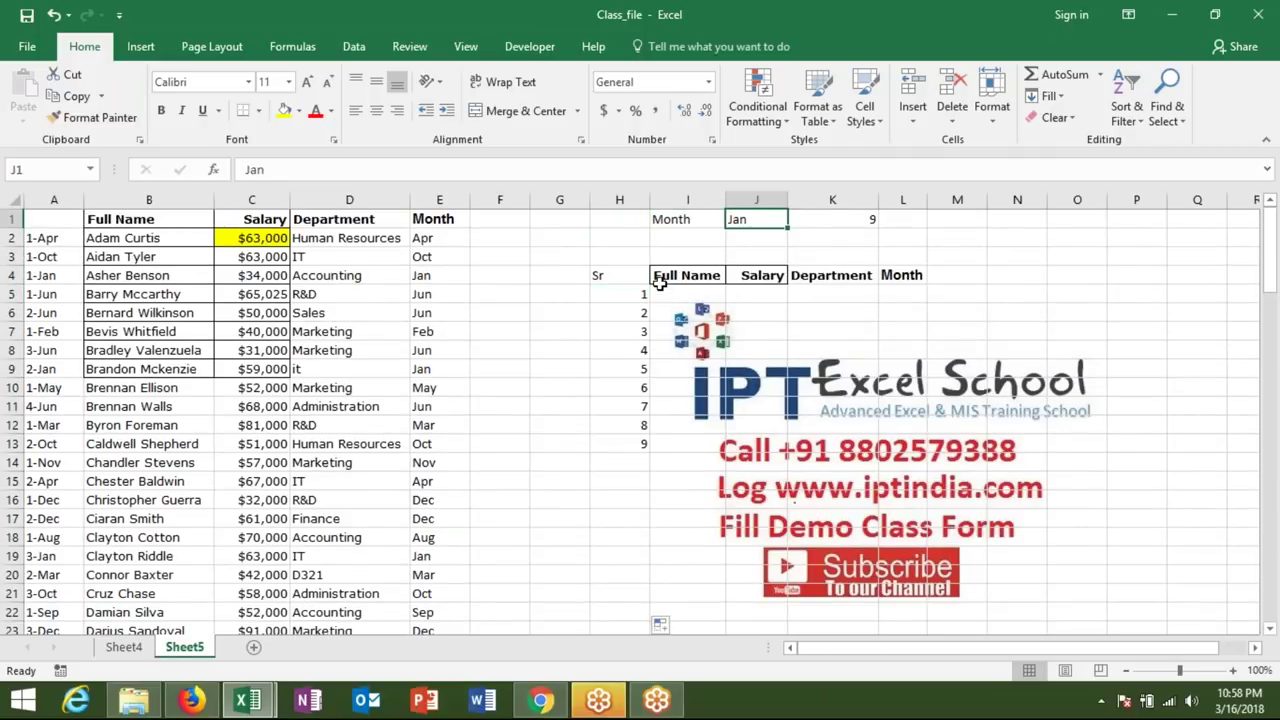
{"action": "type", "text": "Feb"}
{"action": "key", "text": "Return"}
{"action": "key", "text": "BackSpace"}
{"action": "key", "text": "BackSpace"}
{"action": "key", "text": "BackSpace"}
{"action": "type", "text": "Mar"}
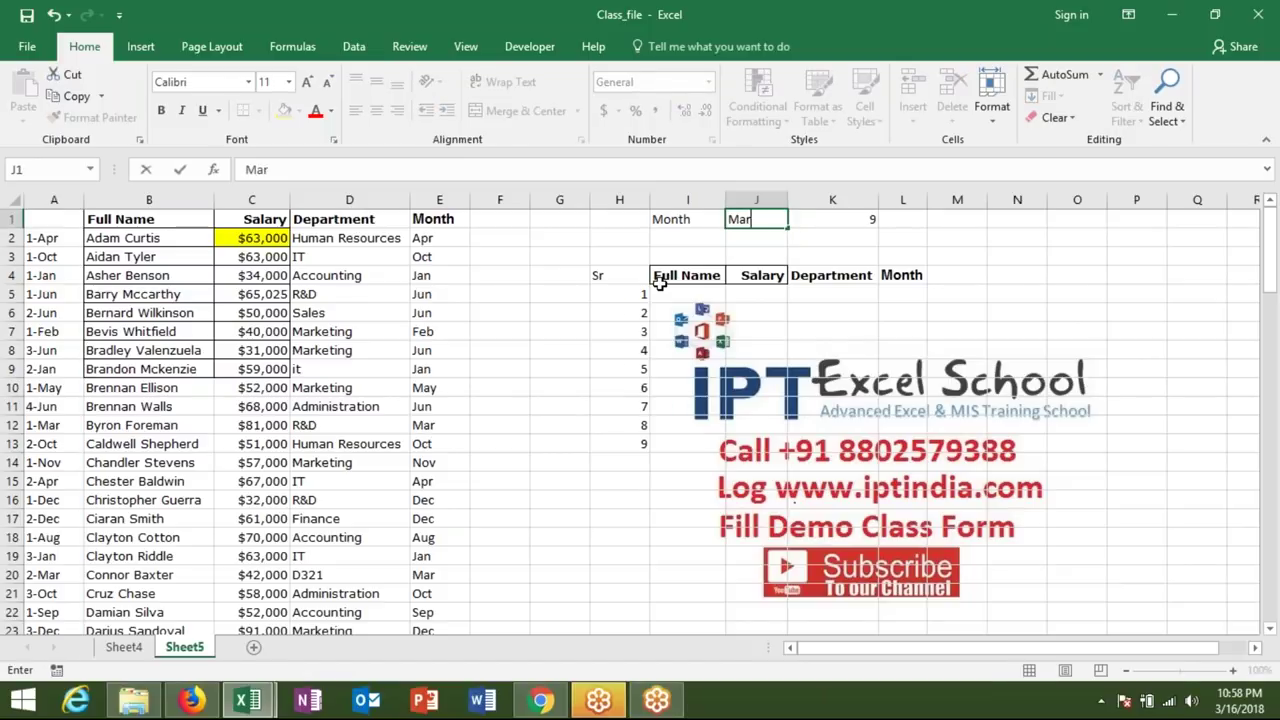
{"action": "key", "text": "ctrl+Return"}
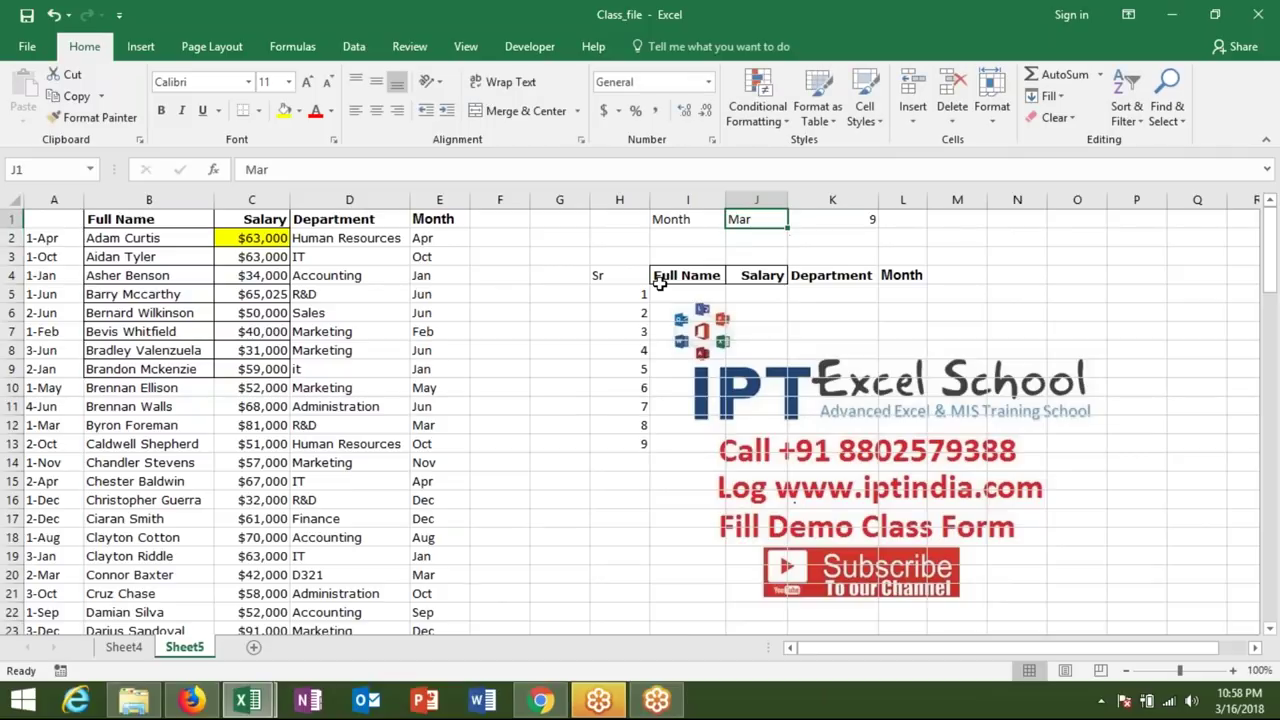
Step: Set J1 to Jun and finally Apr, so K1 shows 10 and Sr runs 1 to 10
{"action": "key", "text": "BackSpace"}
{"action": "type", "text": "Jun"}
{"action": "key", "text": "Return"}
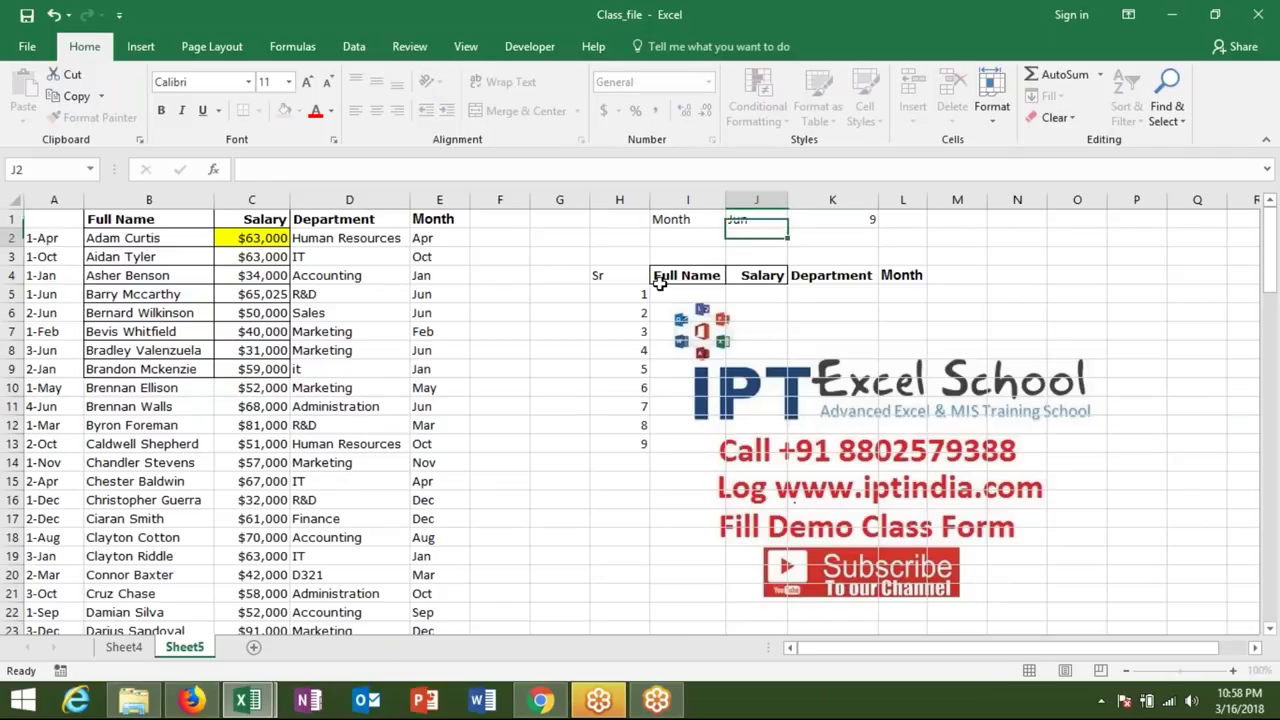
{"action": "key", "text": "Up"}
{"action": "type", "text": "Ap"}
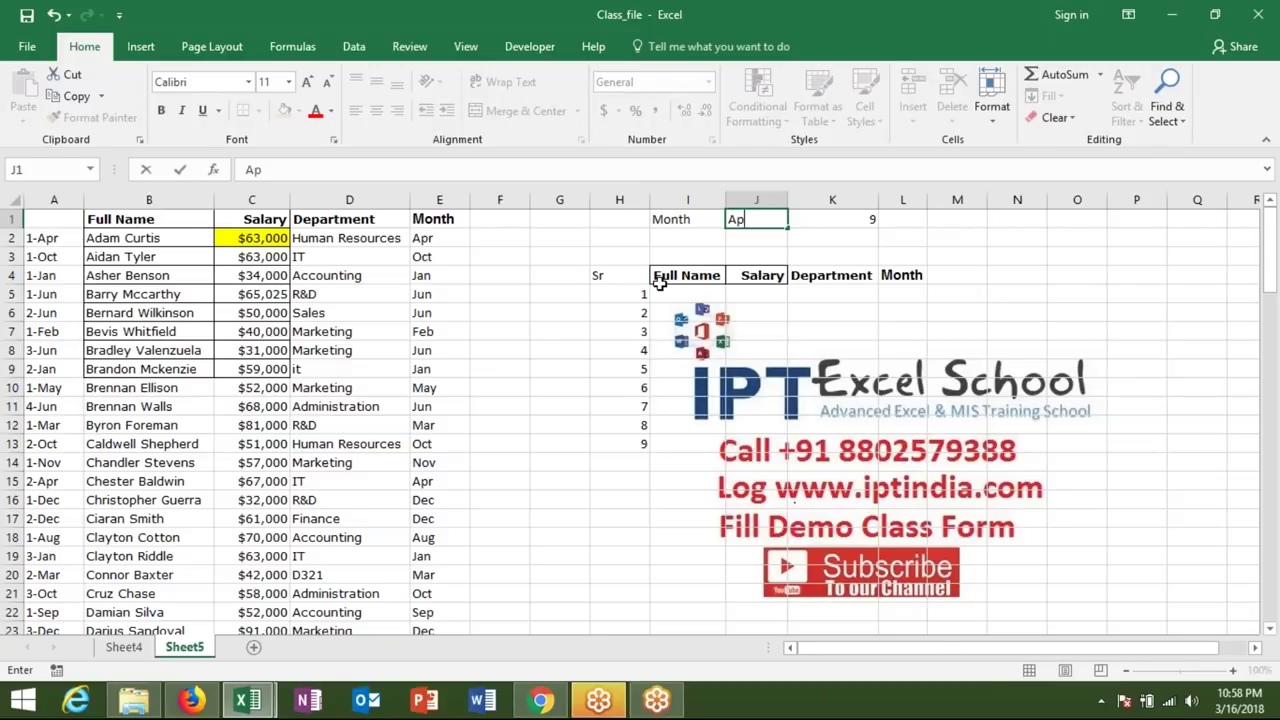
{"action": "key", "text": "Return"}
{"action": "key", "text": "Up"}
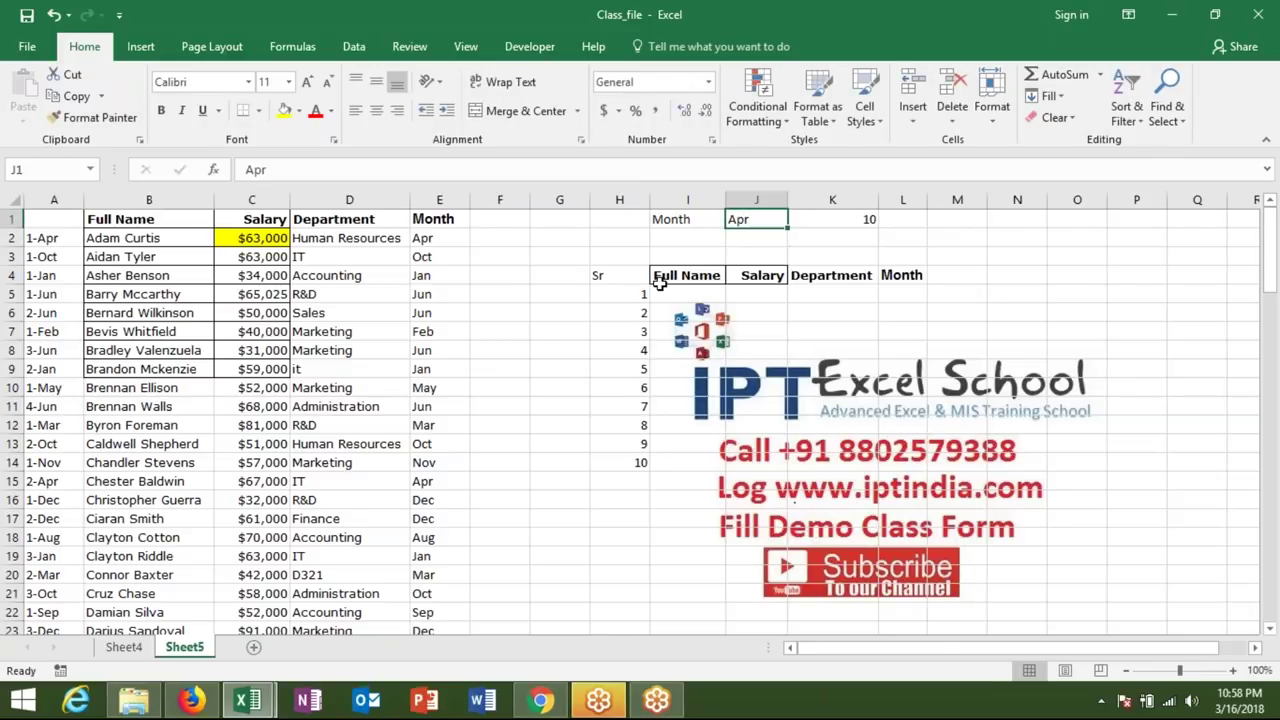
Step: Set the Month entries in rows 8 and 12 to Jan
{"action": "left_click", "coordinate": [480, 277]}
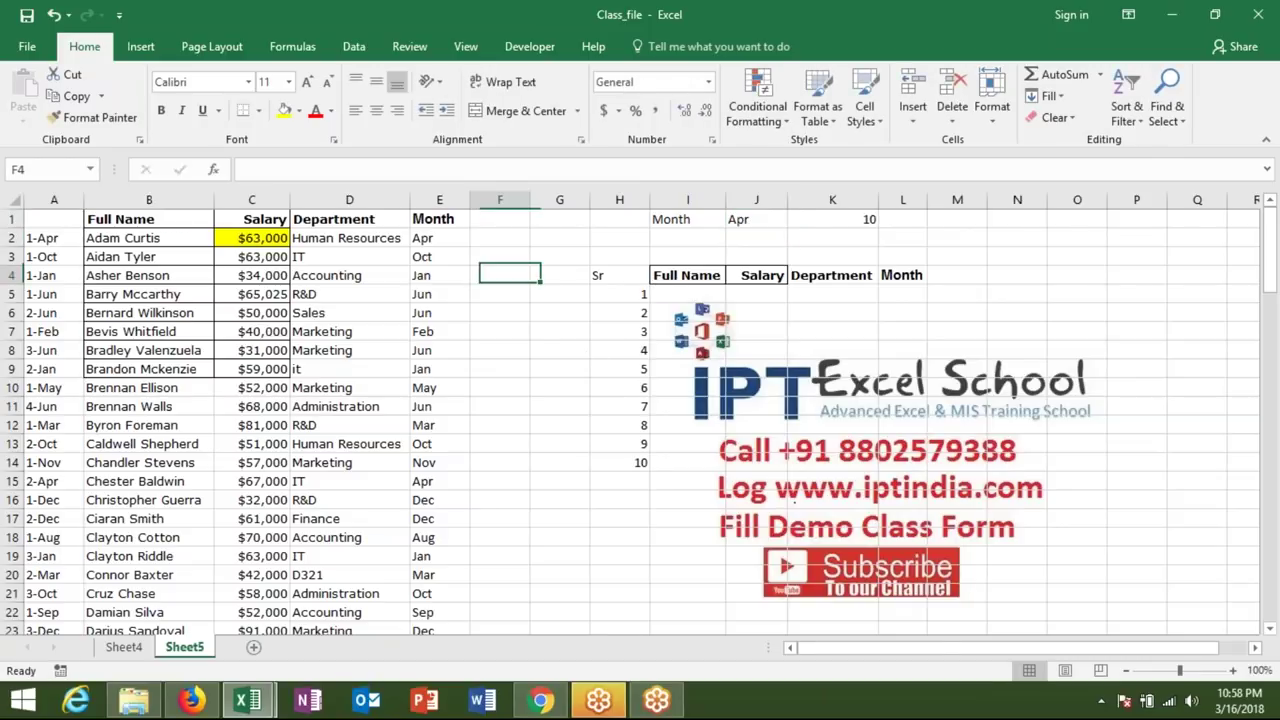
{"action": "left_click", "coordinate": [427, 351]}
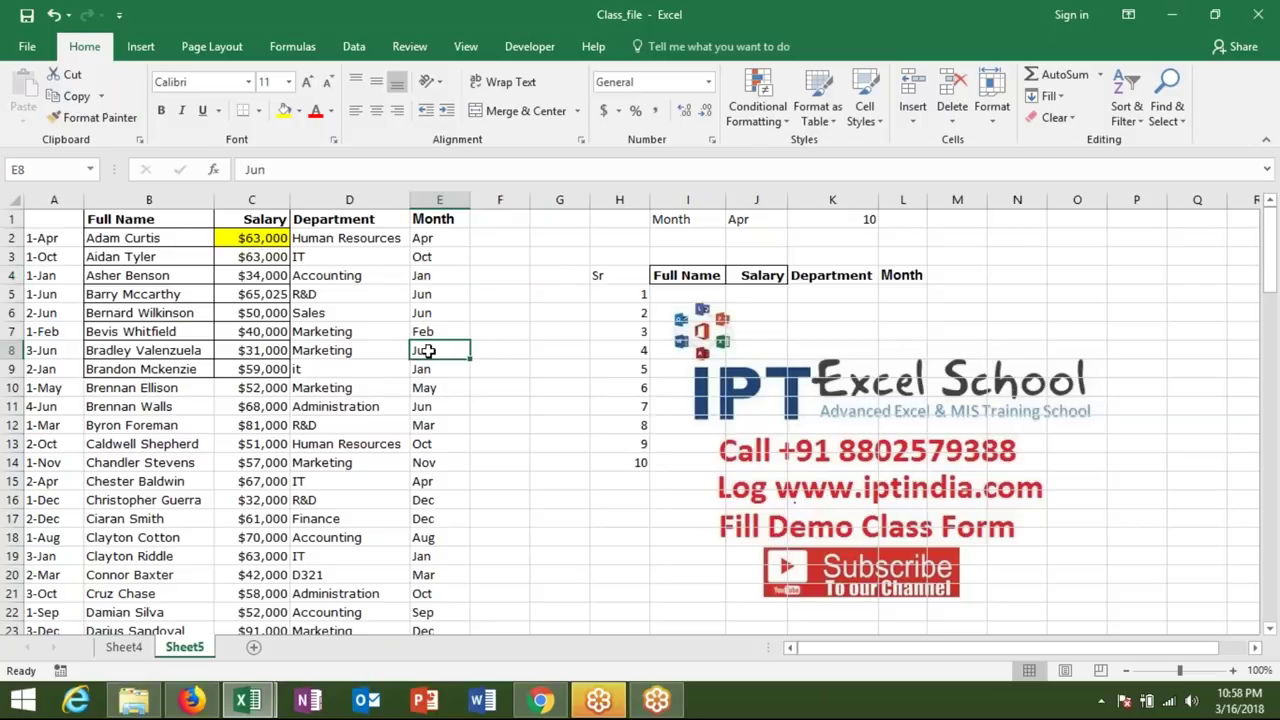
{"action": "type", "text": "Jan"}
{"action": "key", "text": "Return"}
{"action": "key", "text": "Return"}
{"action": "left_click", "coordinate": [439, 425]}
{"action": "type", "text": "jan"}
{"action": "key", "text": "Return"}
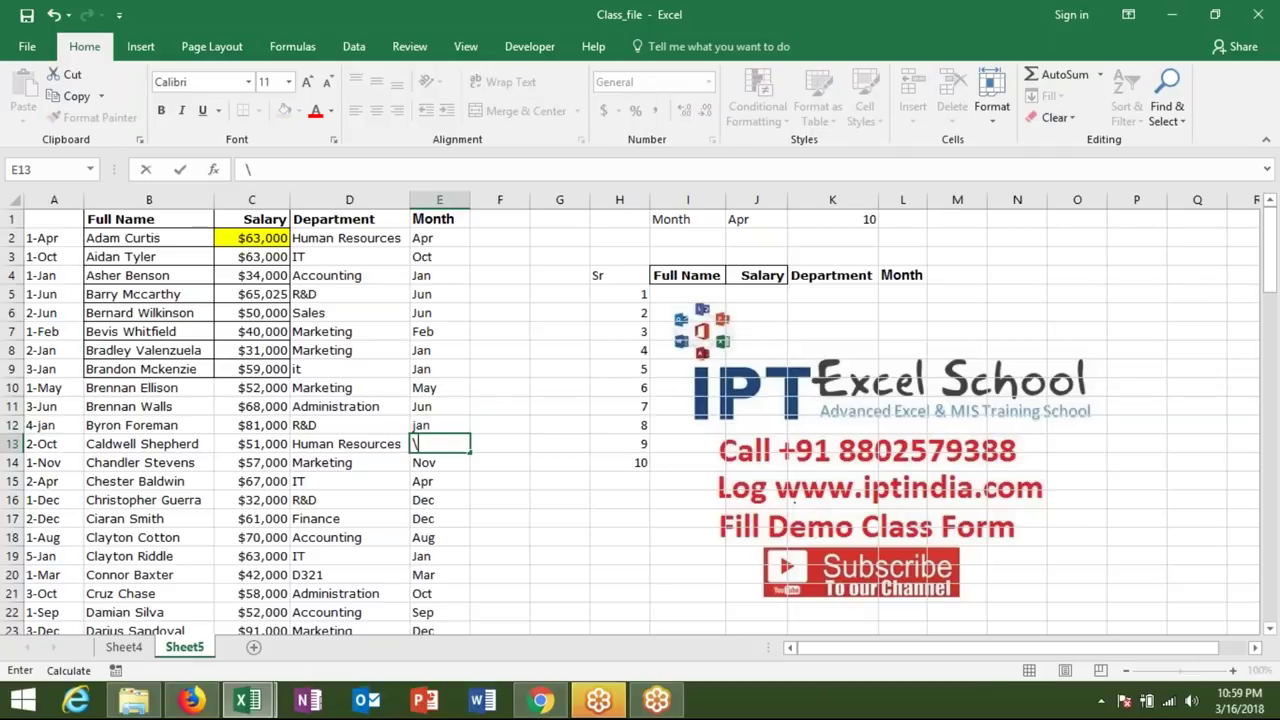
Step: Change E13 and E16 to Feb and E20 to JAN
{"action": "type", "text": "Feb"}
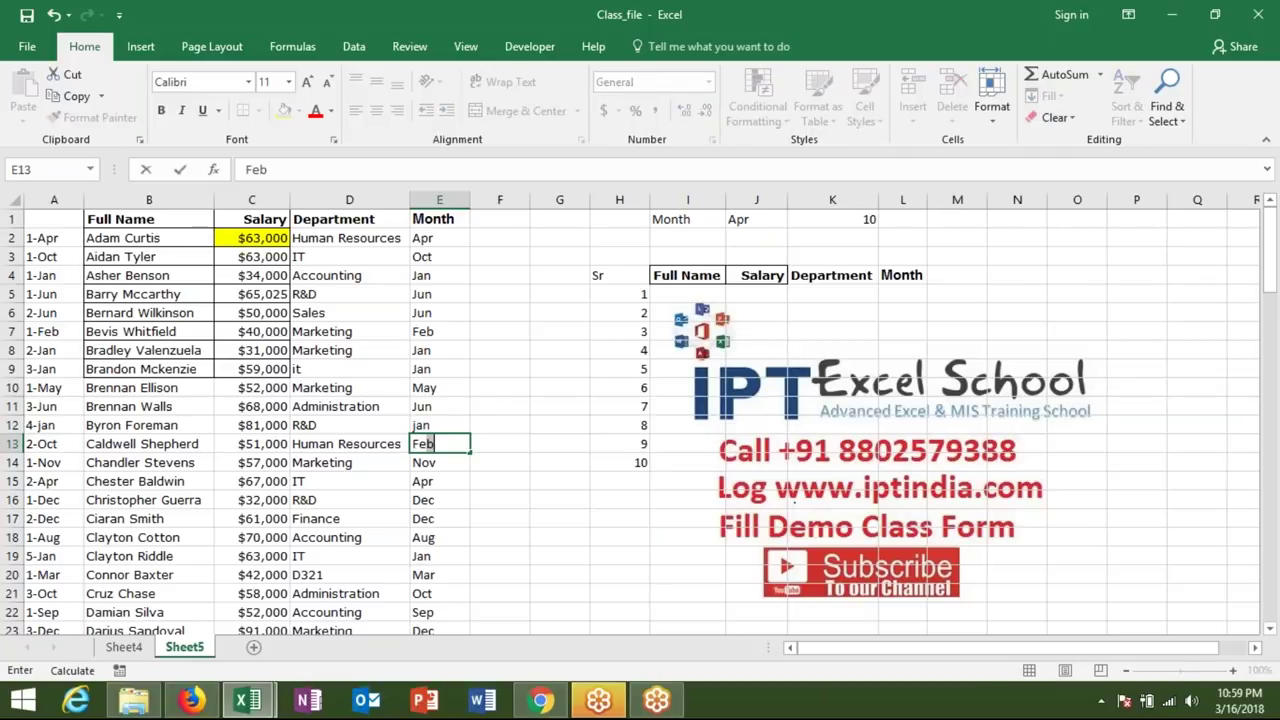
{"action": "key", "text": "Return"}
{"action": "key", "text": "Return"}
{"action": "key", "text": "Return"}
{"action": "type", "text": "Feb"}
{"action": "key", "text": "Return"}
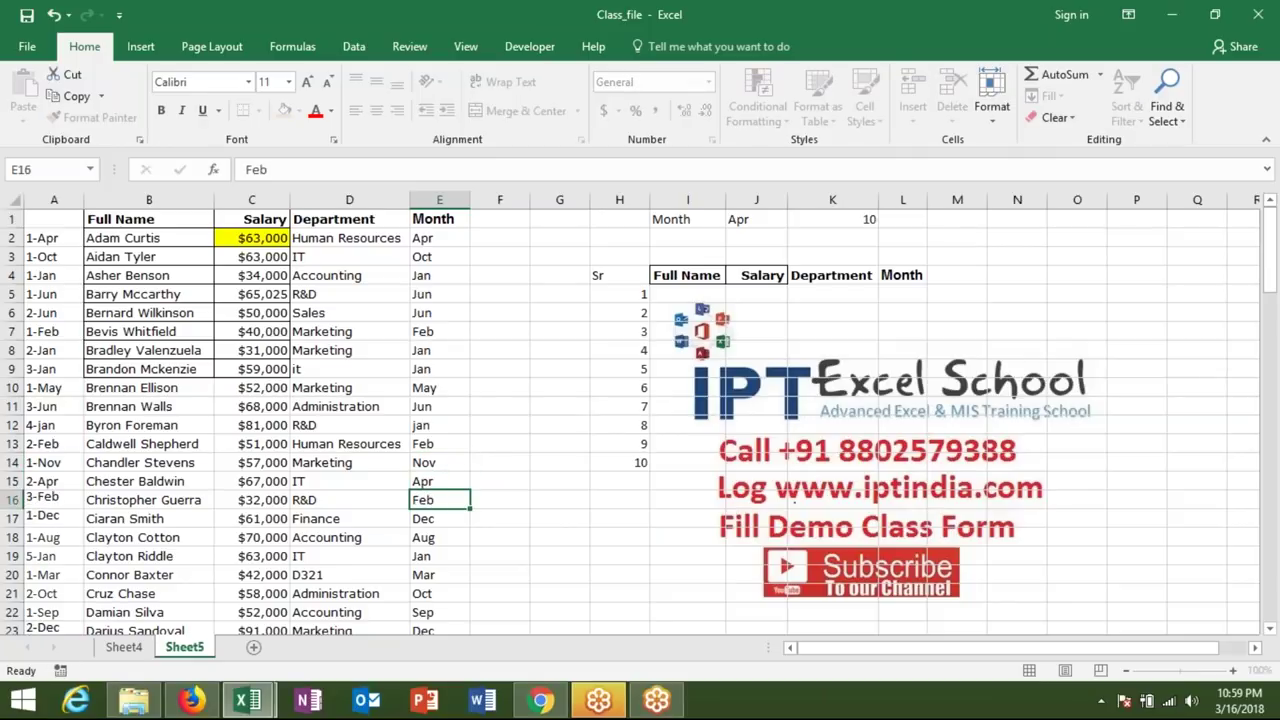
{"action": "key", "text": "Return"}
{"action": "key", "text": "Return"}
{"action": "key", "text": "Return"}
{"action": "type", "text": "A"}
{"action": "key", "text": "BackSpace"}
{"action": "type", "text": "JAN"}
{"action": "key", "text": "Return"}
Step: Start changing row 22's month but cancel it, keeping Sep, then select J1
{"action": "left_click", "coordinate": [439, 612]}
{"action": "type", "text": "Jan"}
{"action": "key", "text": "Escape"}
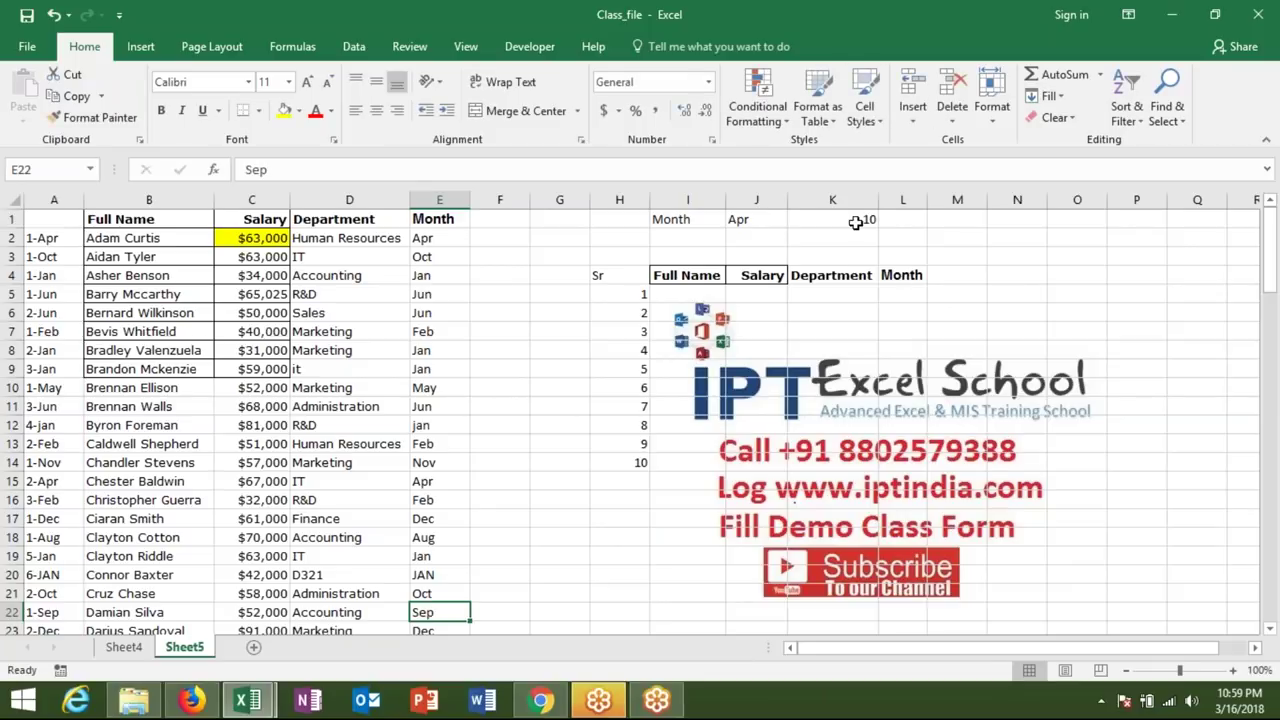
{"action": "left_click", "coordinate": [751, 218]}
Step: Try Jan, Feb, mar, dec in J1, ending on jun so K1 counts 8
{"action": "type", "text": "JAn"}
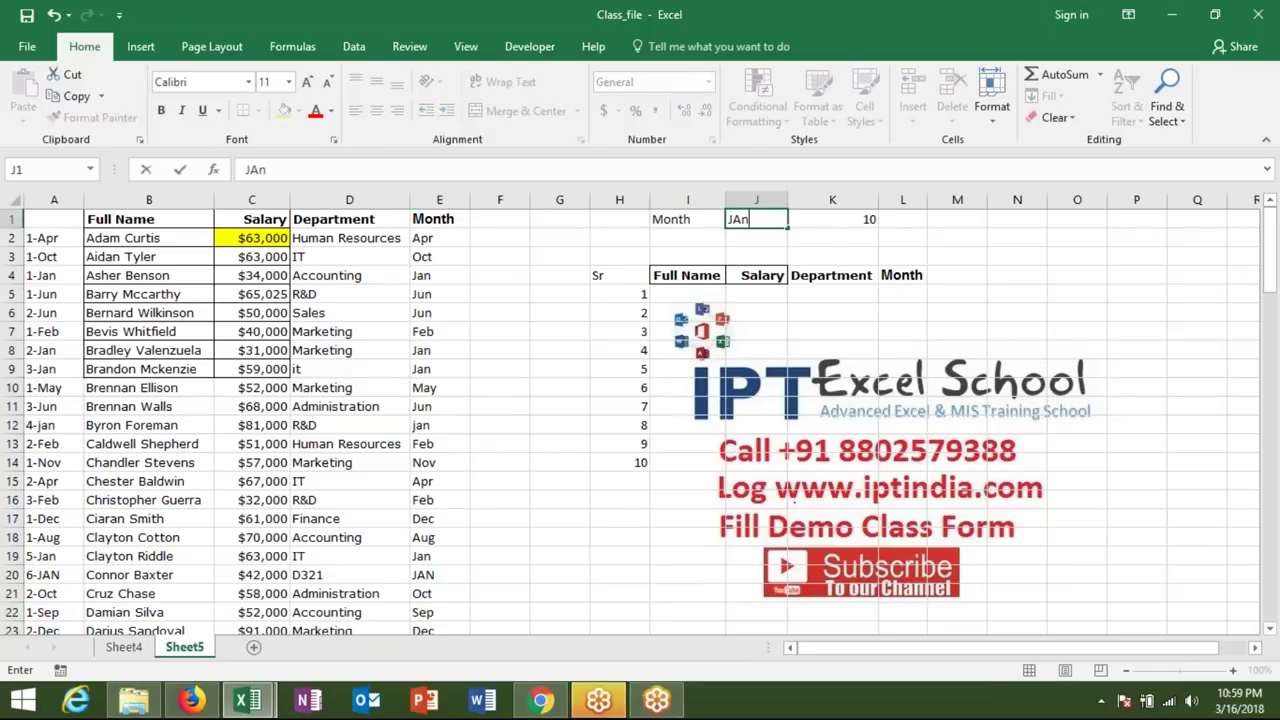
{"action": "key", "text": "Return"}
{"action": "left_click", "coordinate": [756, 218]}
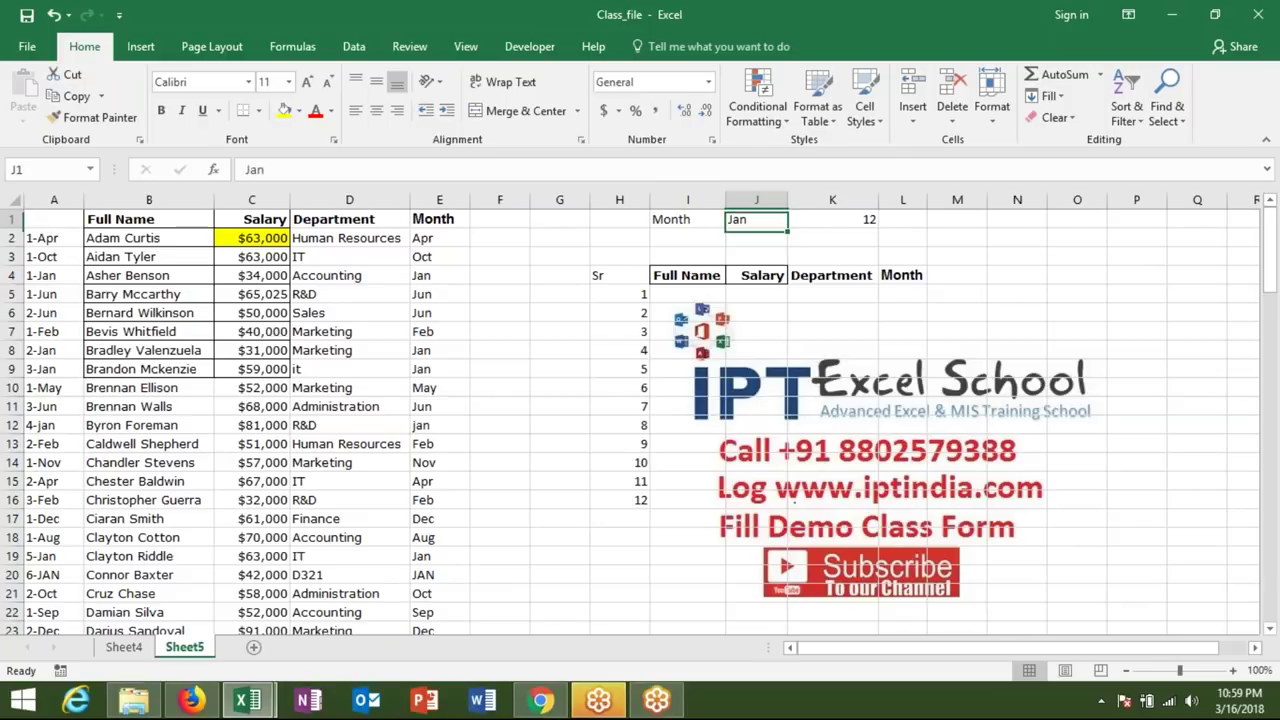
{"action": "type", "text": "Feb"}
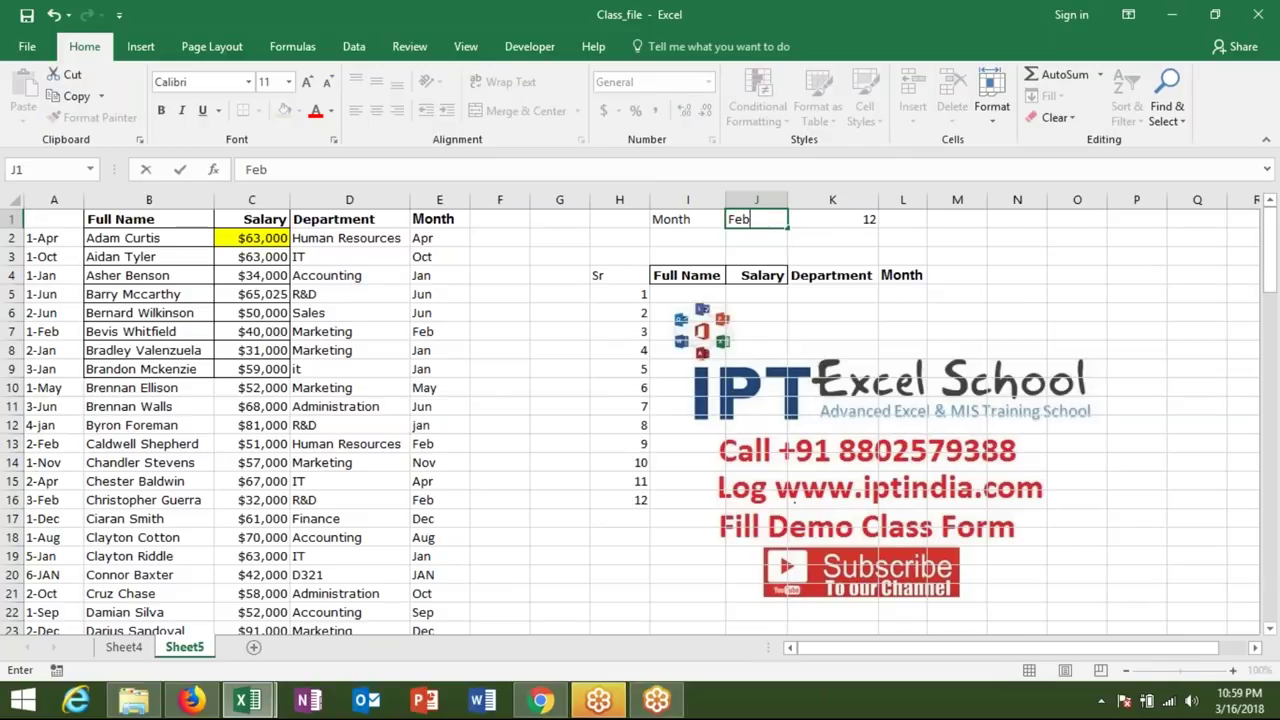
{"action": "key", "text": "Return"}
{"action": "key", "text": "Up"}
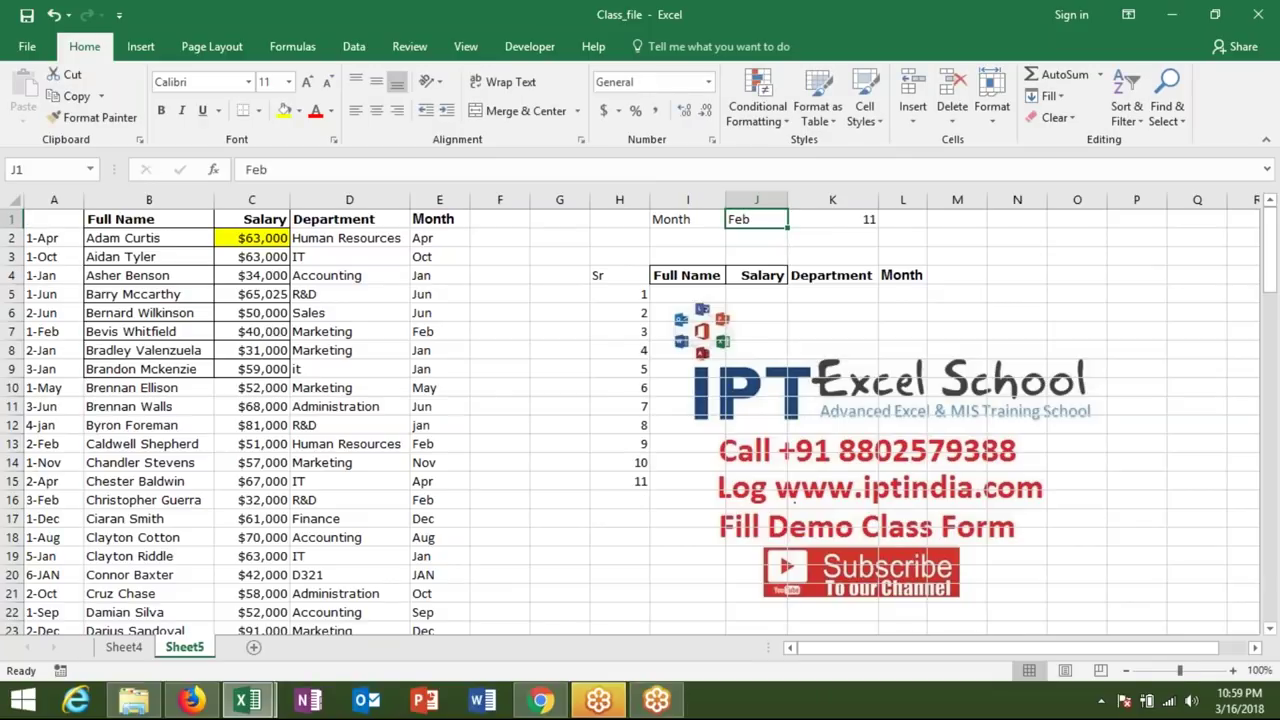
{"action": "type", "text": "mar"}
{"action": "key", "text": "Return"}
{"action": "key", "text": "Up"}
{"action": "type", "text": "dec"}
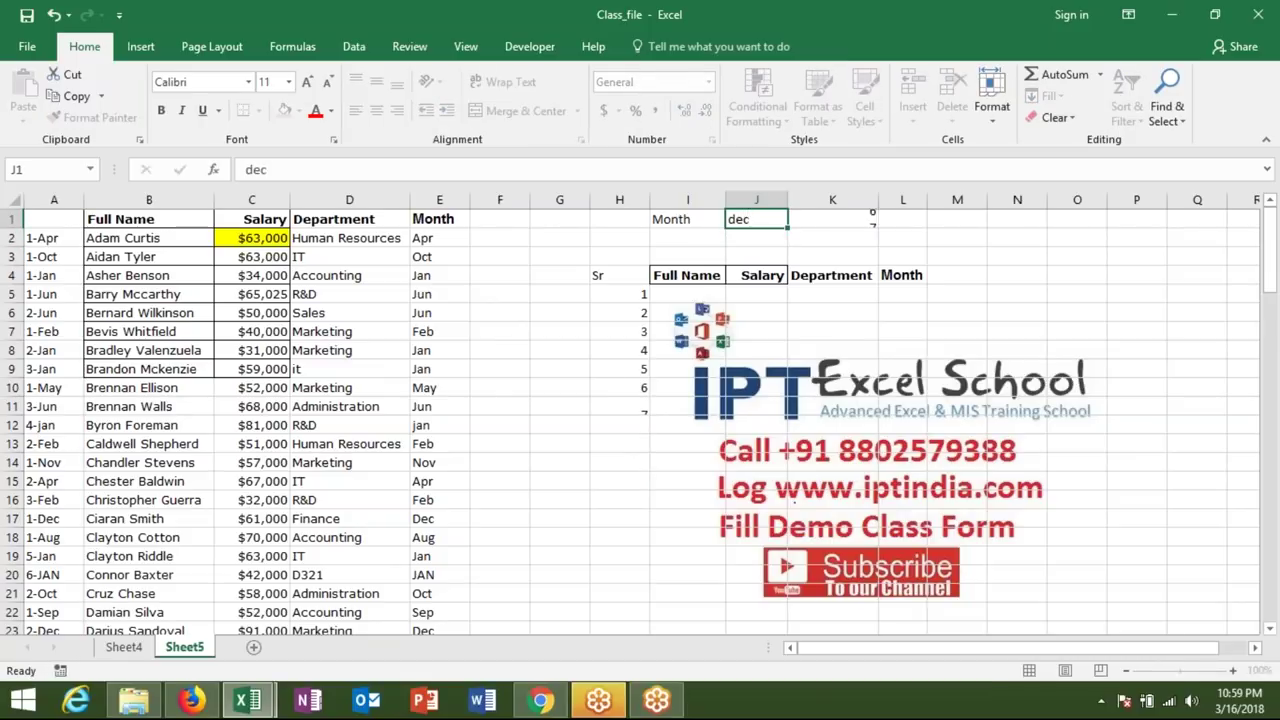
{"action": "key", "text": "Return"}
{"action": "key", "text": "Up"}
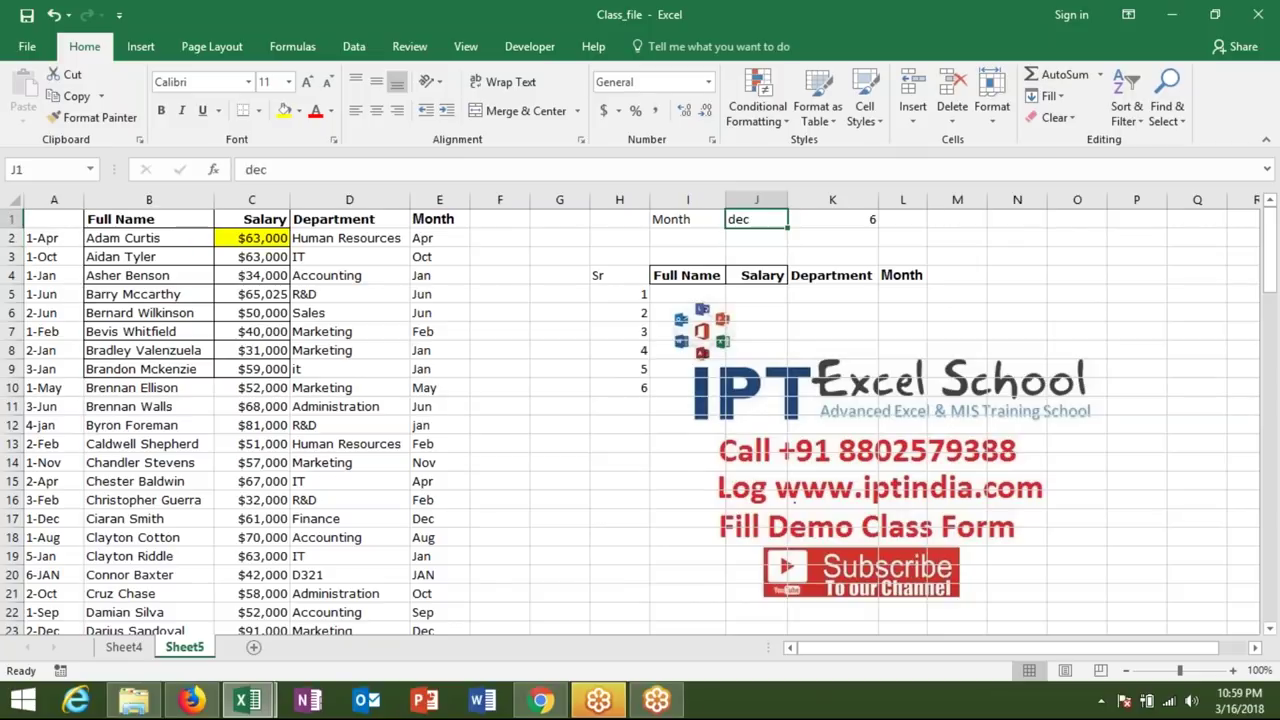
{"action": "type", "text": "jun"}
{"action": "key", "text": "Return"}
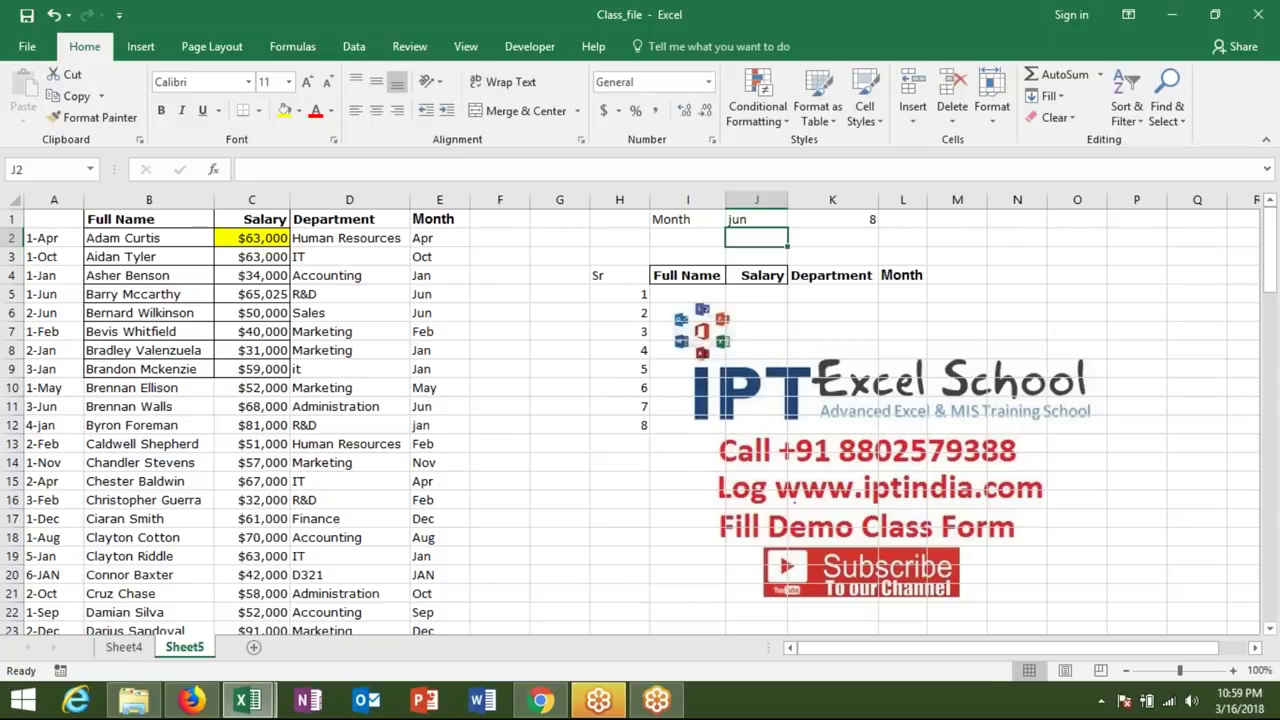
{"action": "key", "text": "Up"}
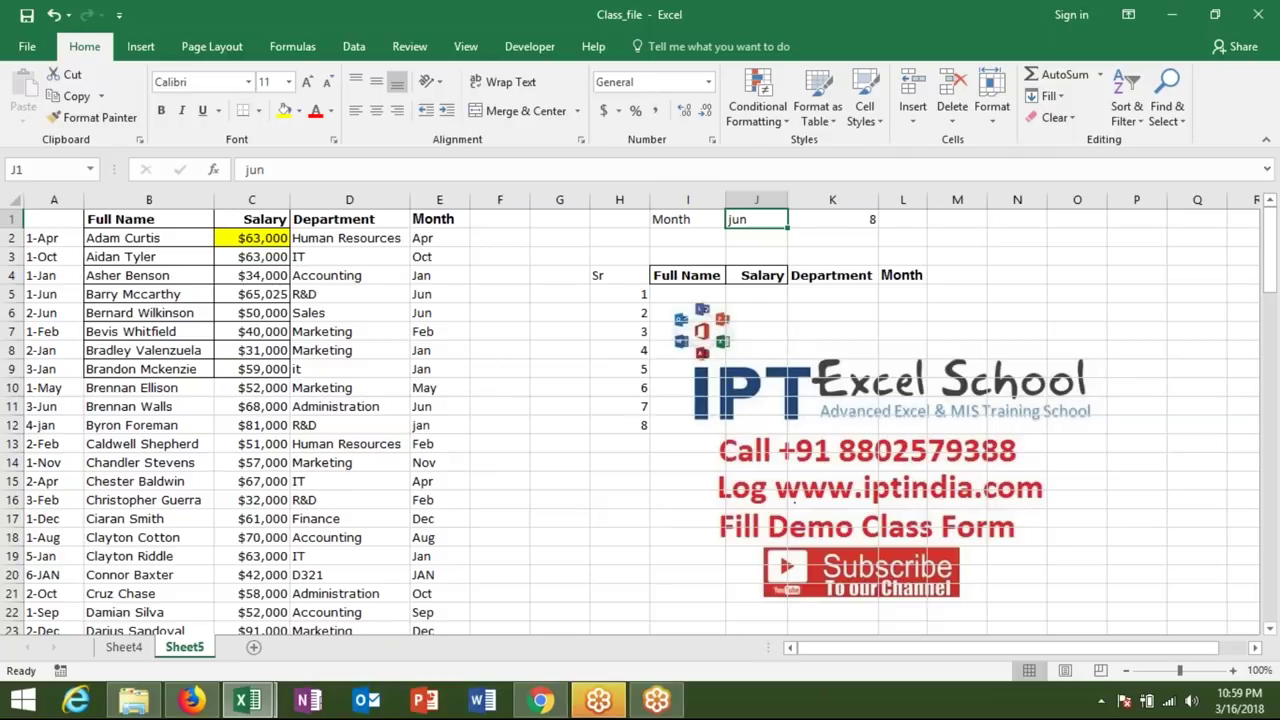
Step: Enter =VLOOKUP(H5&"-"&J1,A:E,2,0) in I5 to fetch serial 1's full name
{"action": "left_click", "coordinate": [700, 293]}
{"action": "type", "text": "="}
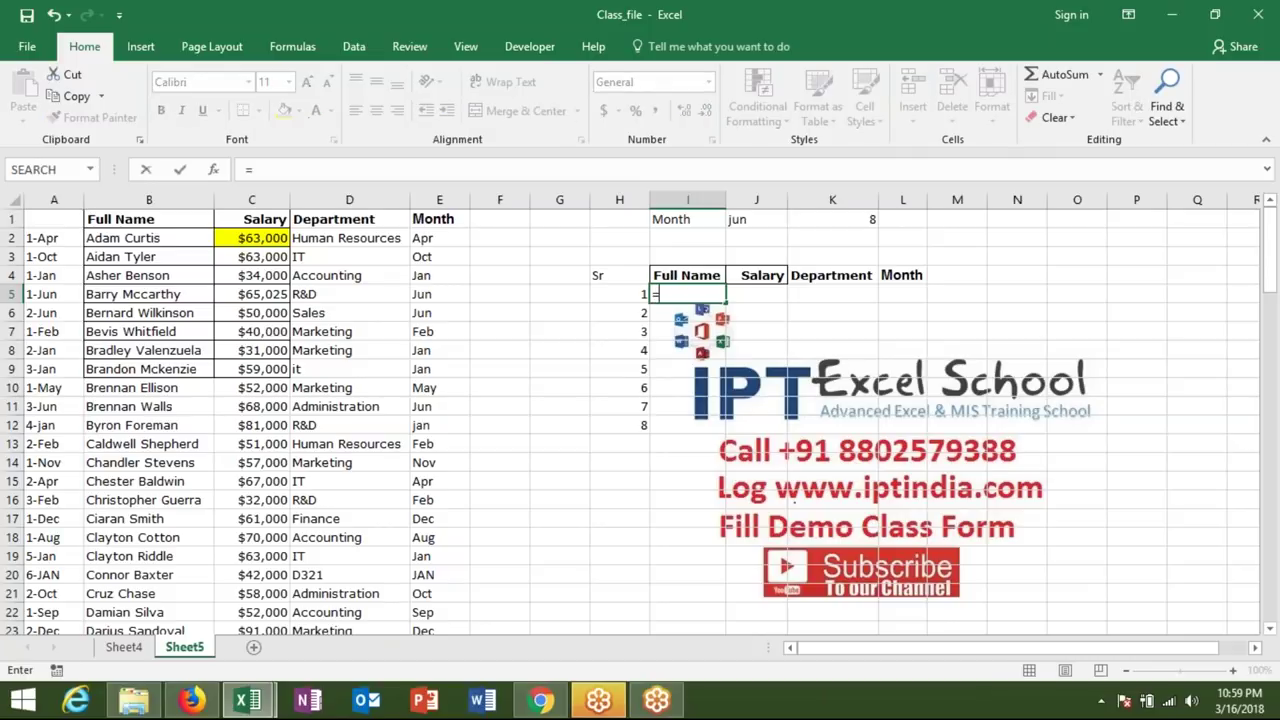
{"action": "type", "text": "vl"}
{"action": "key", "text": "Tab"}
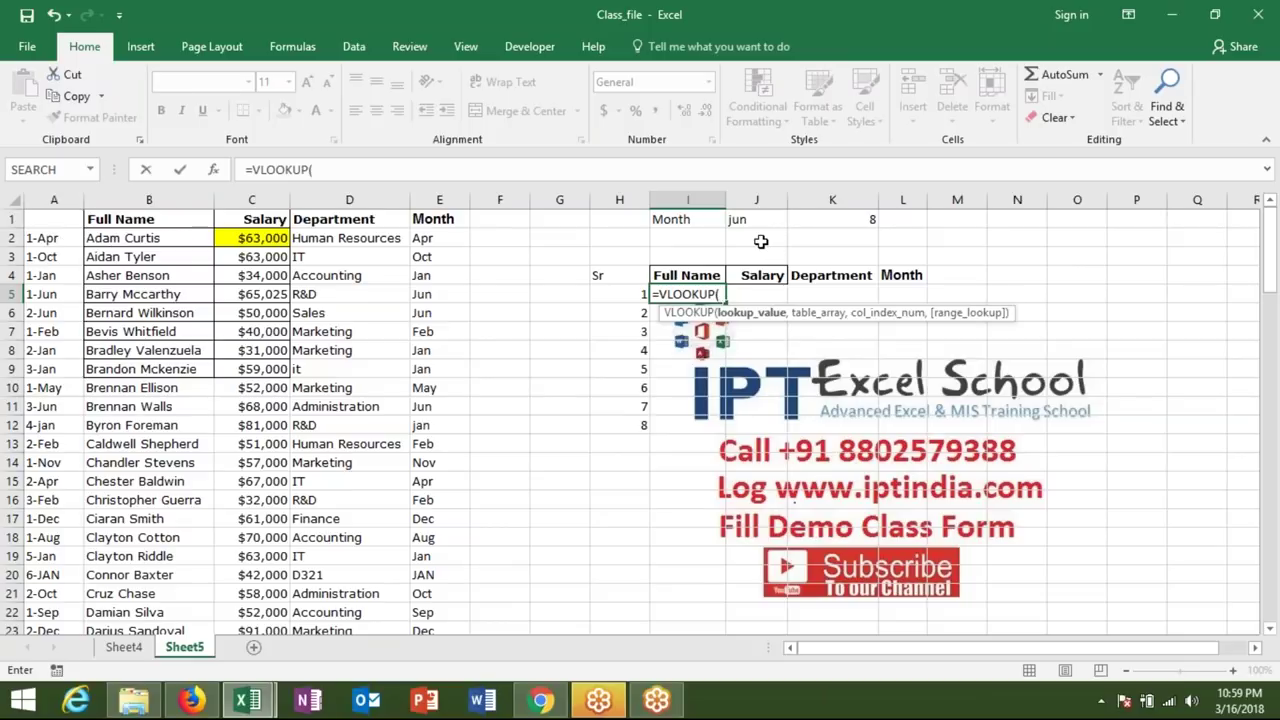
{"action": "key", "text": "Left"}
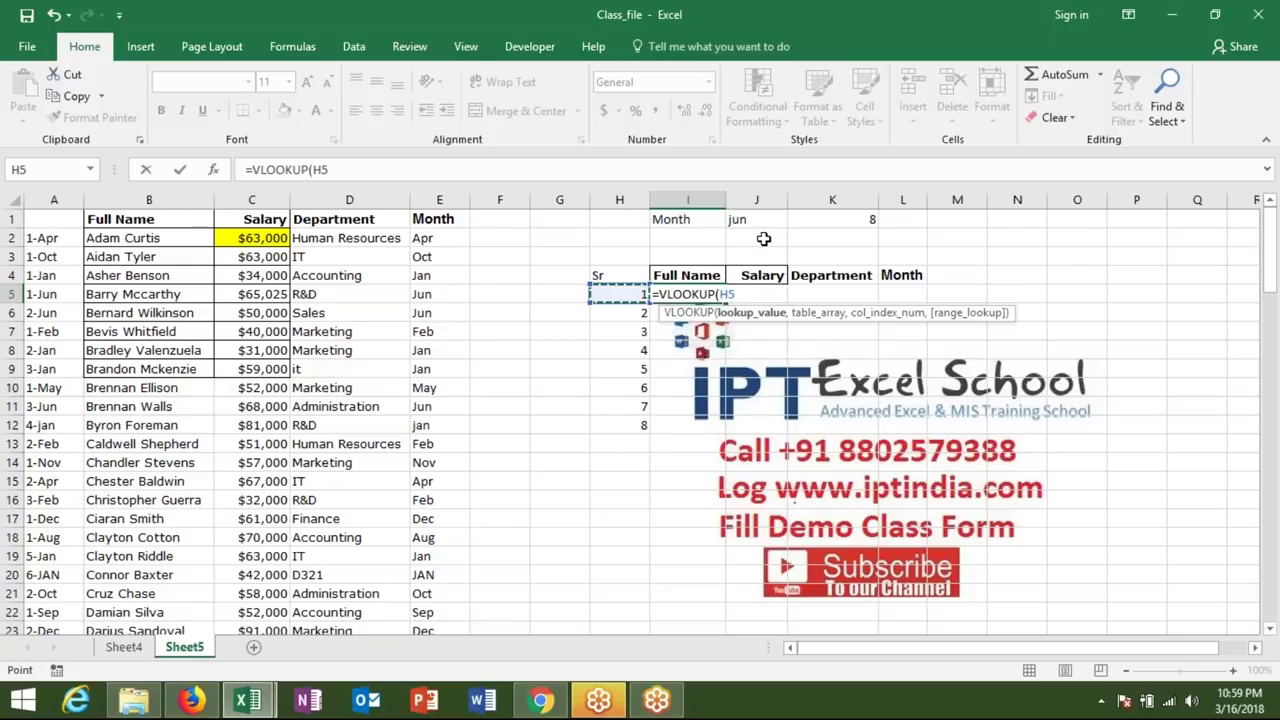
{"action": "type", "text": "&\"-\""}
{"action": "type", "text": "&"}
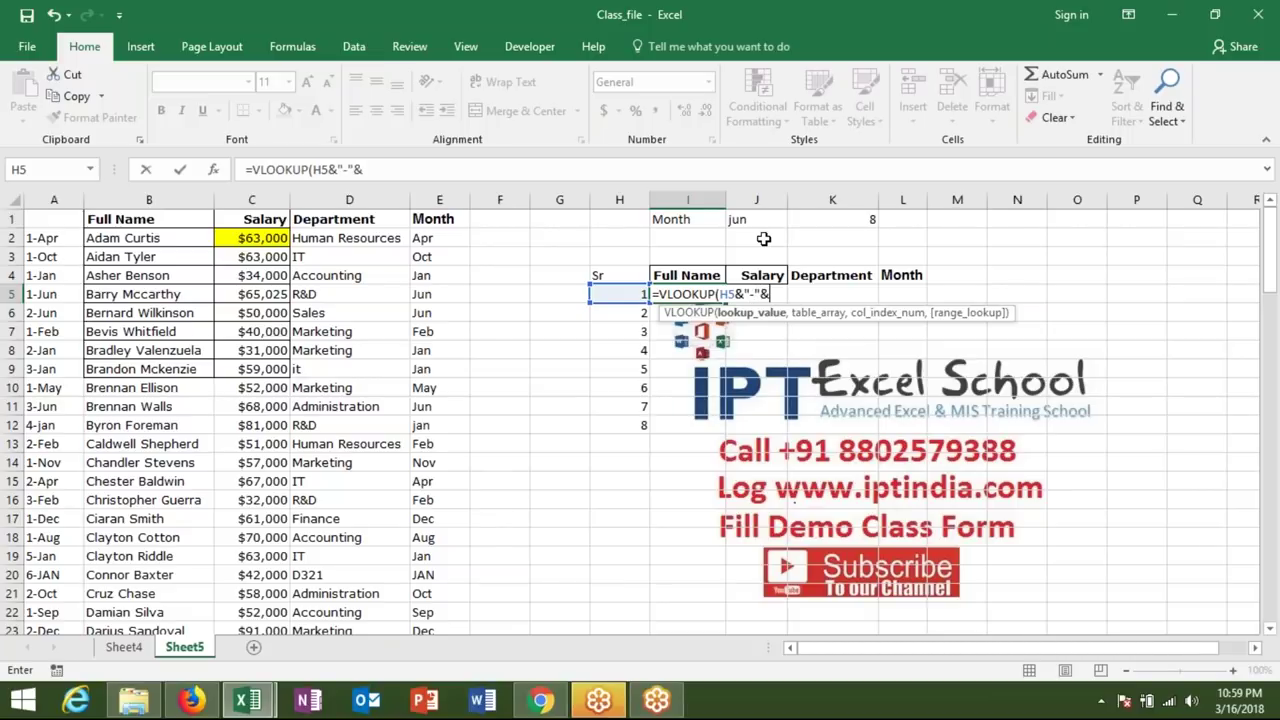
{"action": "left_click", "coordinate": [744, 219]}
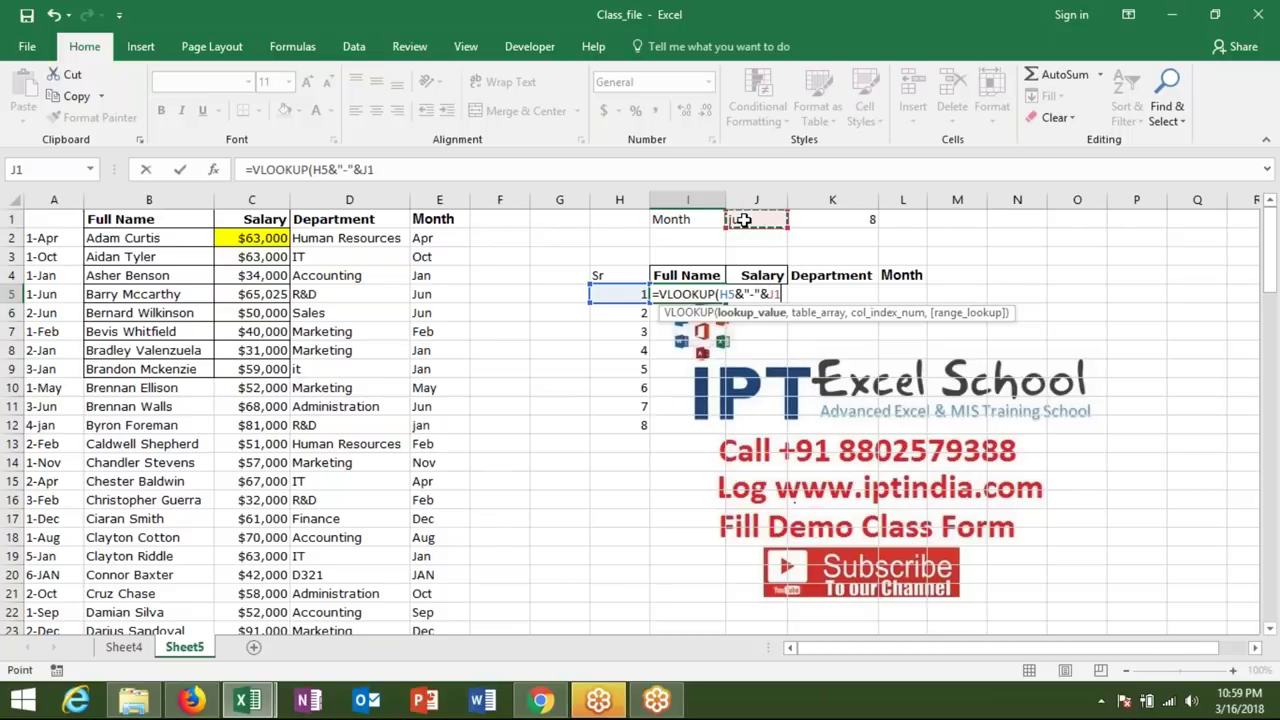
{"action": "type", "text": ","}
{"action": "mouse_move", "coordinate": [54, 199]}
{"action": "left_mouse_down"}
{"action": "mouse_move", "coordinate": [474, 199]}
{"action": "mouse_move", "coordinate": [448, 199]}
{"action": "left_mouse_up"}
{"action": "type", "text": ","}
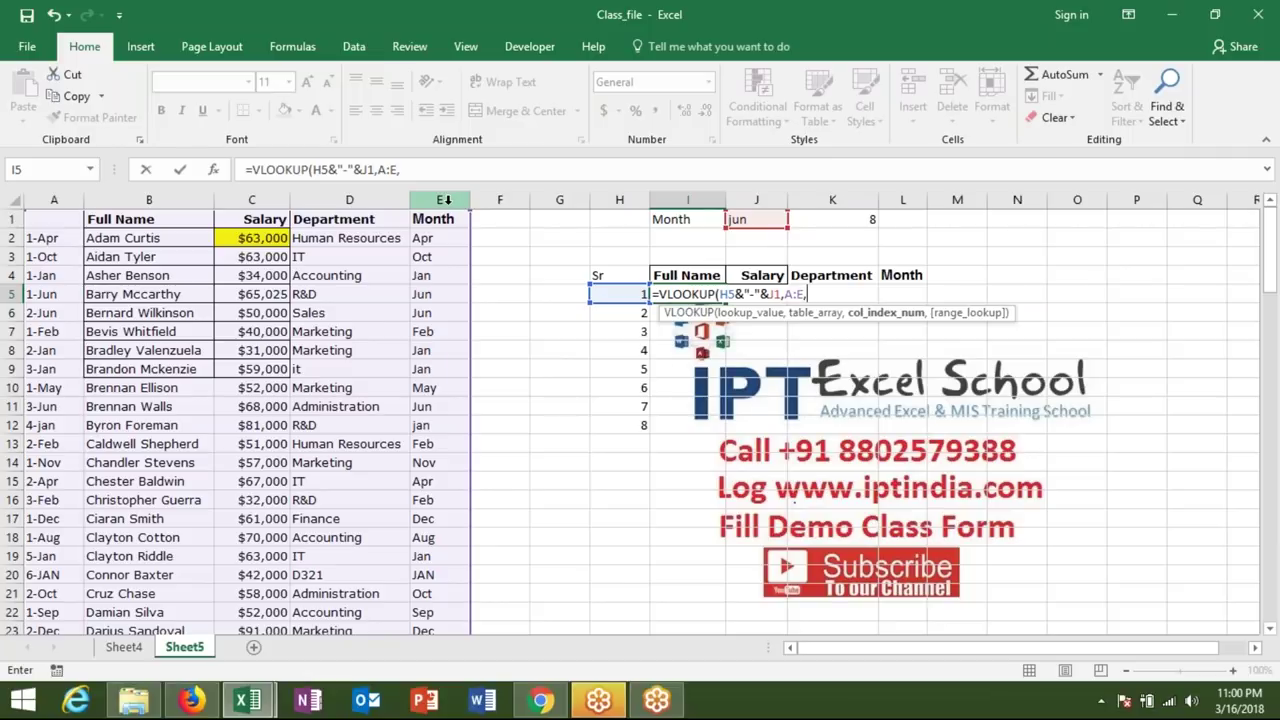
{"action": "type", "text": "2,0)"}
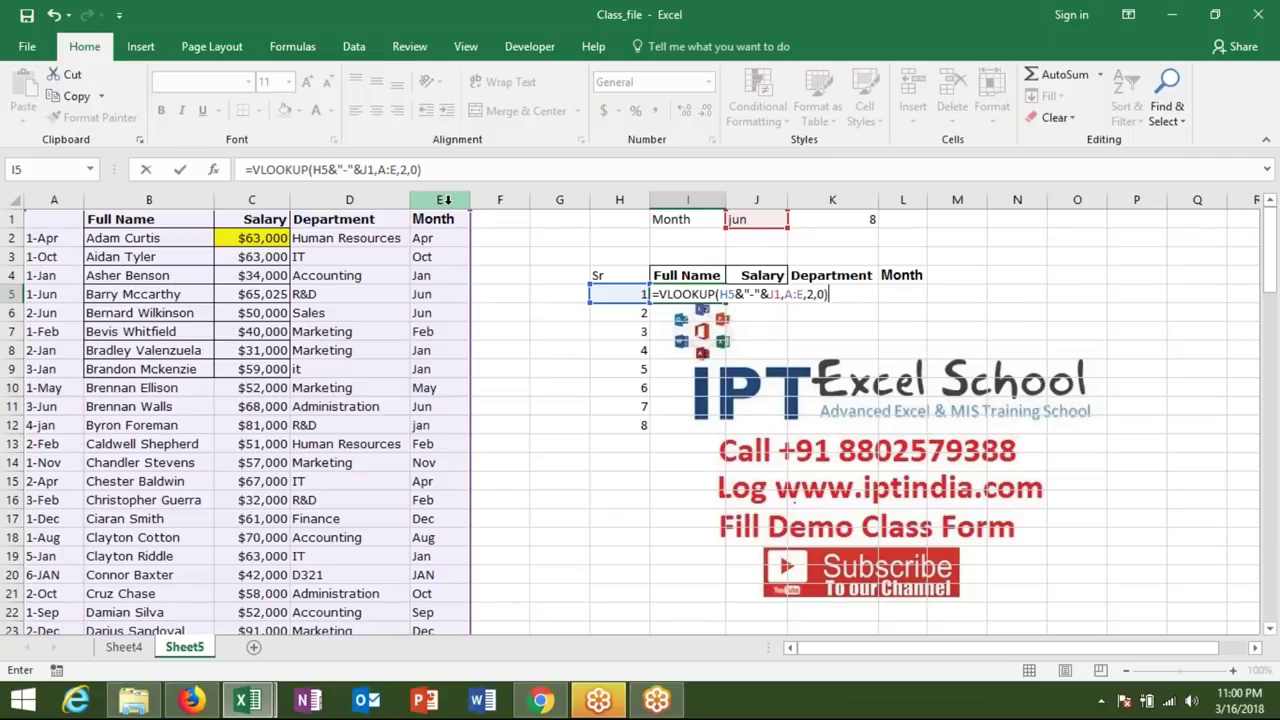
{"action": "key", "text": "Return"}
{"action": "key", "text": "Up"}
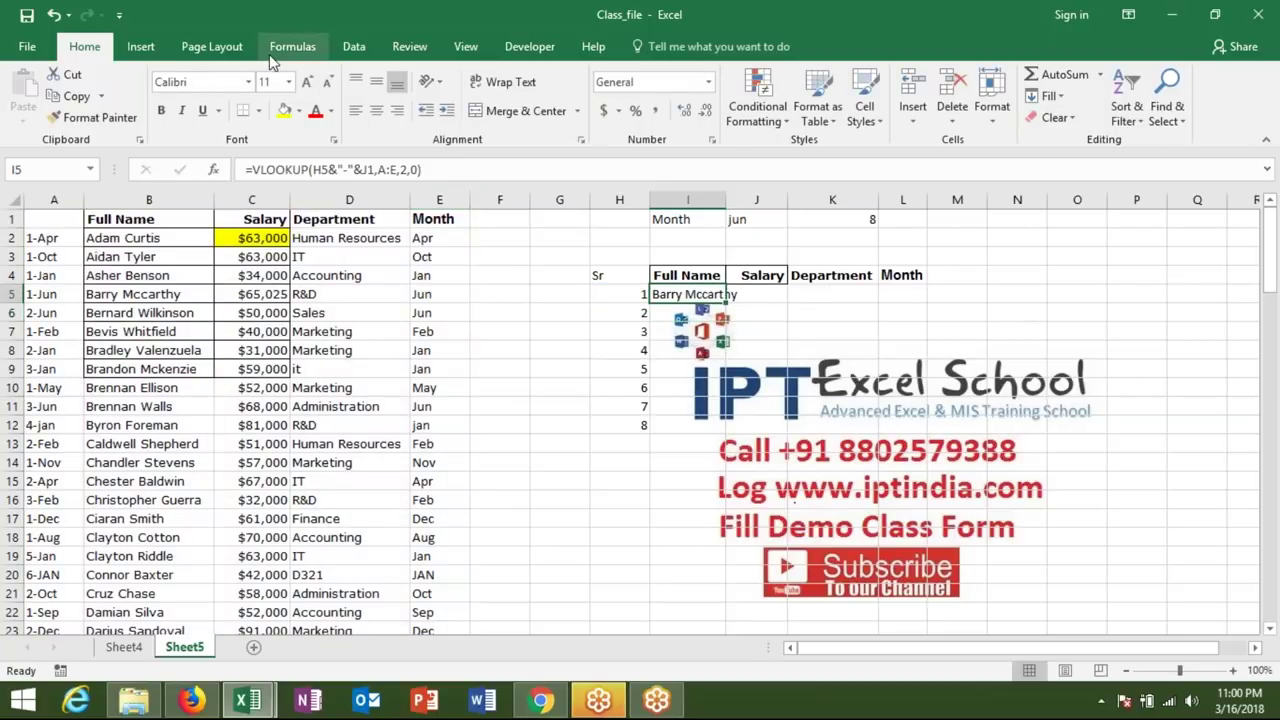
Step: Change I5 to =VLOOKUP($H5&"-"&$J$1,$A:$E,2,0) and fill it across to L5
{"action": "left_click", "coordinate": [311, 170]}
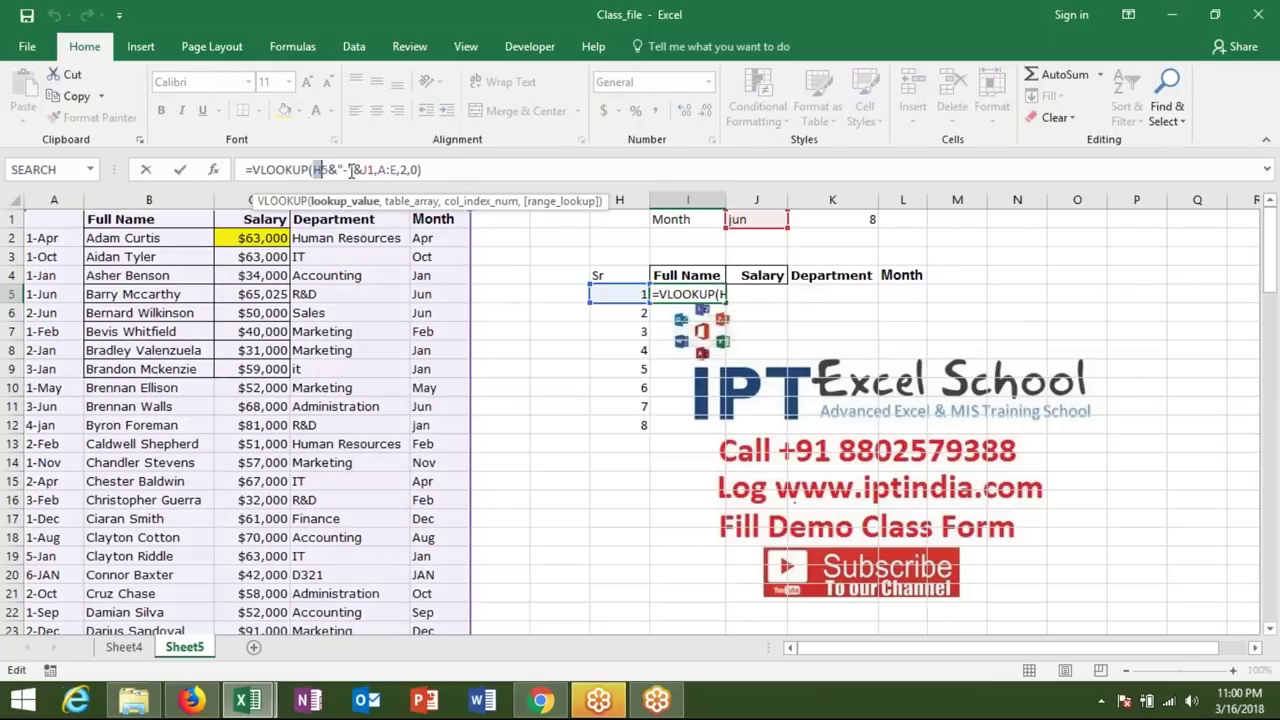
{"action": "key", "text": "Left"}
{"action": "type", "text": "$"}
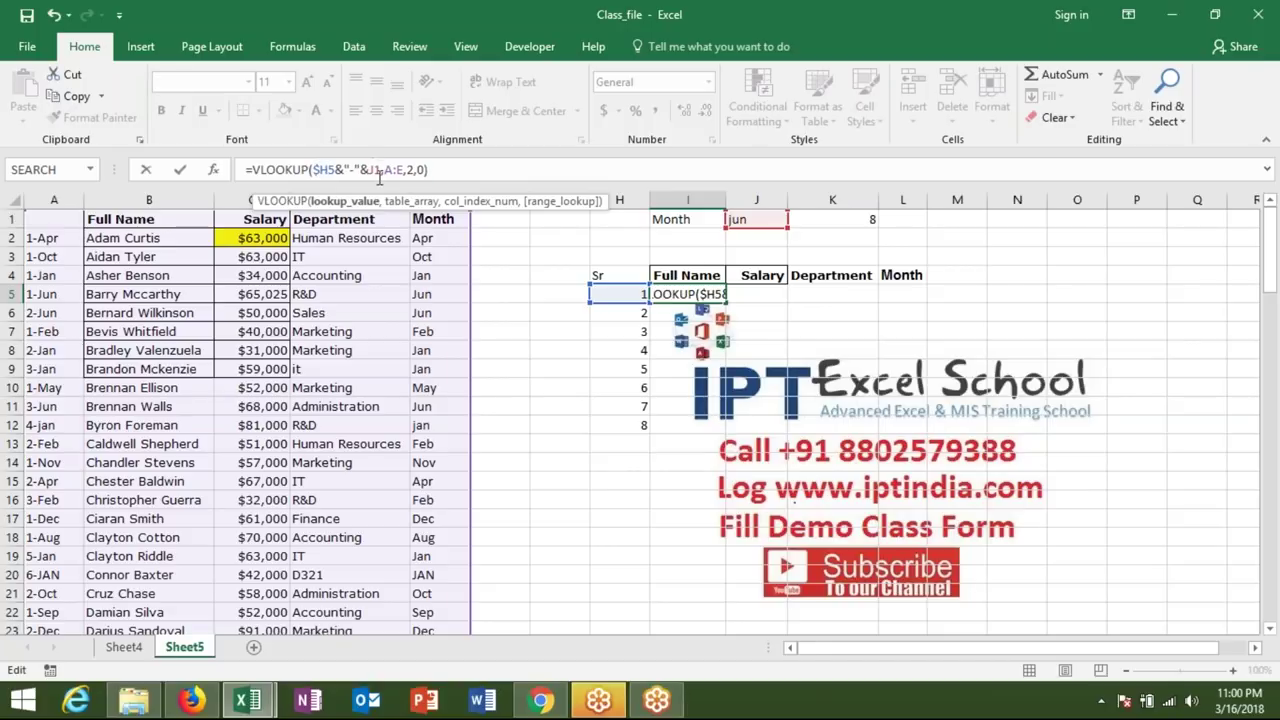
{"action": "left_click", "coordinate": [373, 171]}
{"action": "key", "text": "F4"}
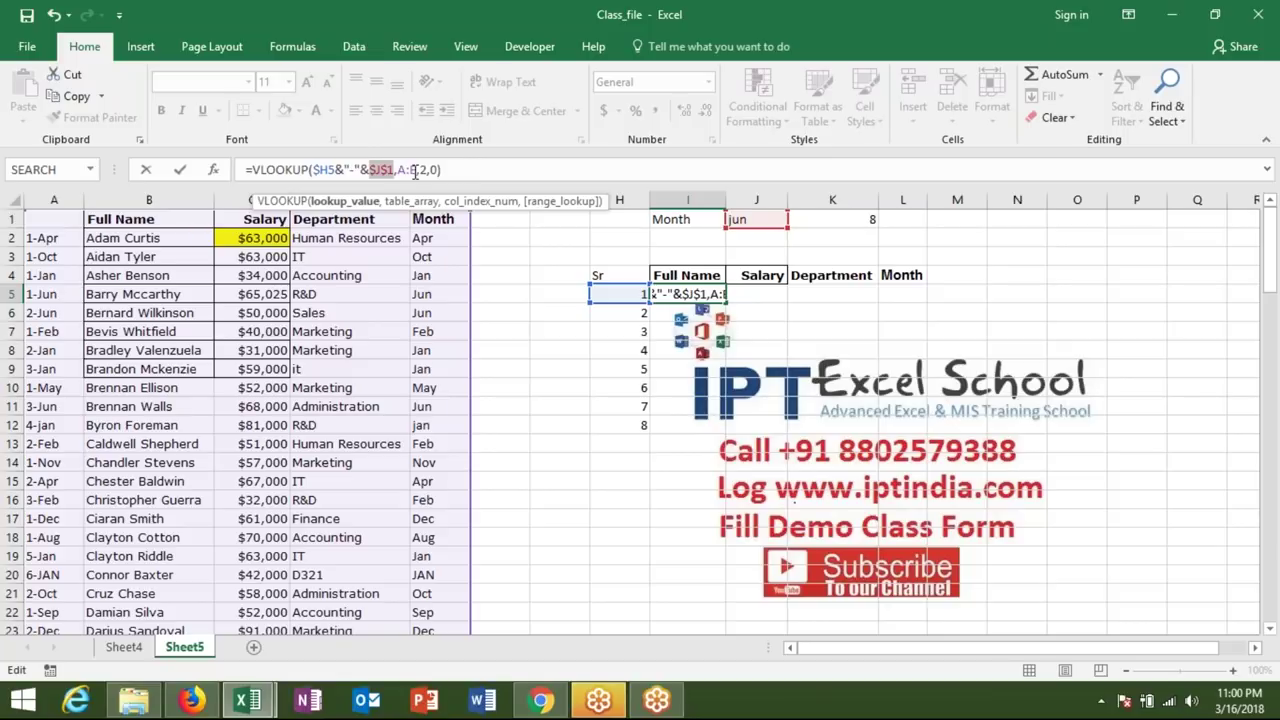
{"action": "left_click", "coordinate": [411, 170]}
{"action": "key", "text": "F4"}
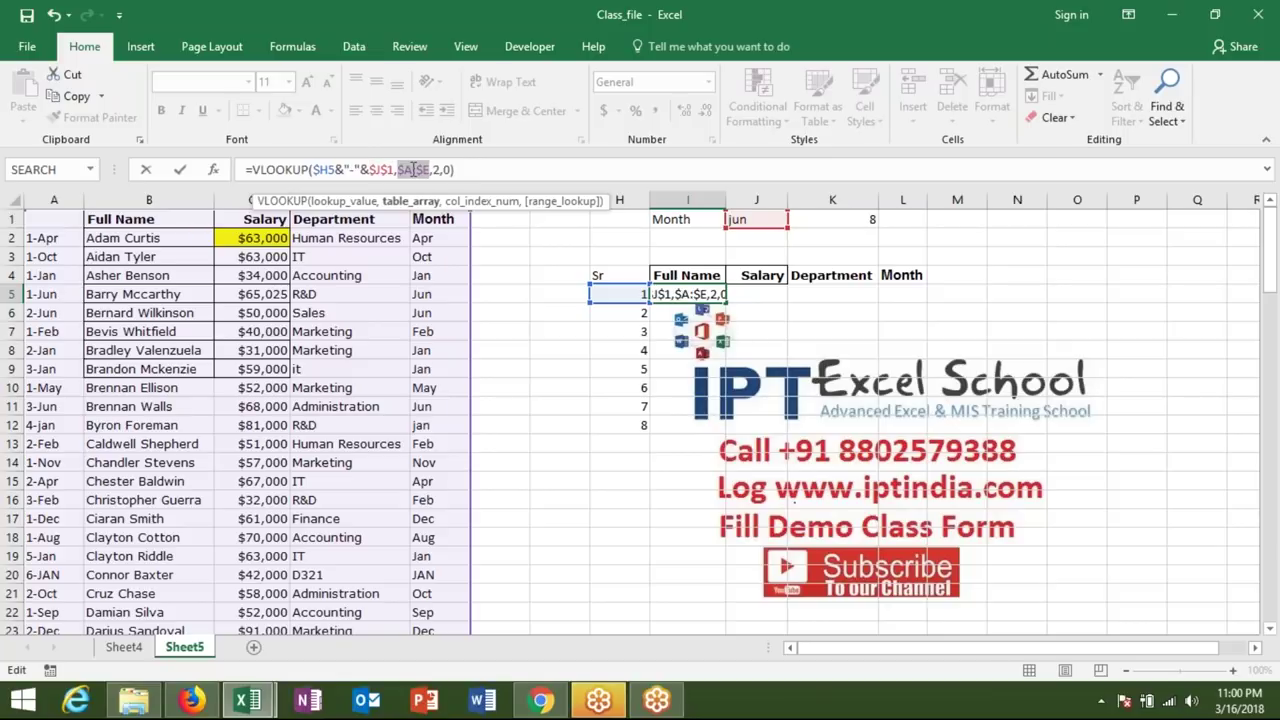
{"action": "key", "text": "ctrl+Return"}
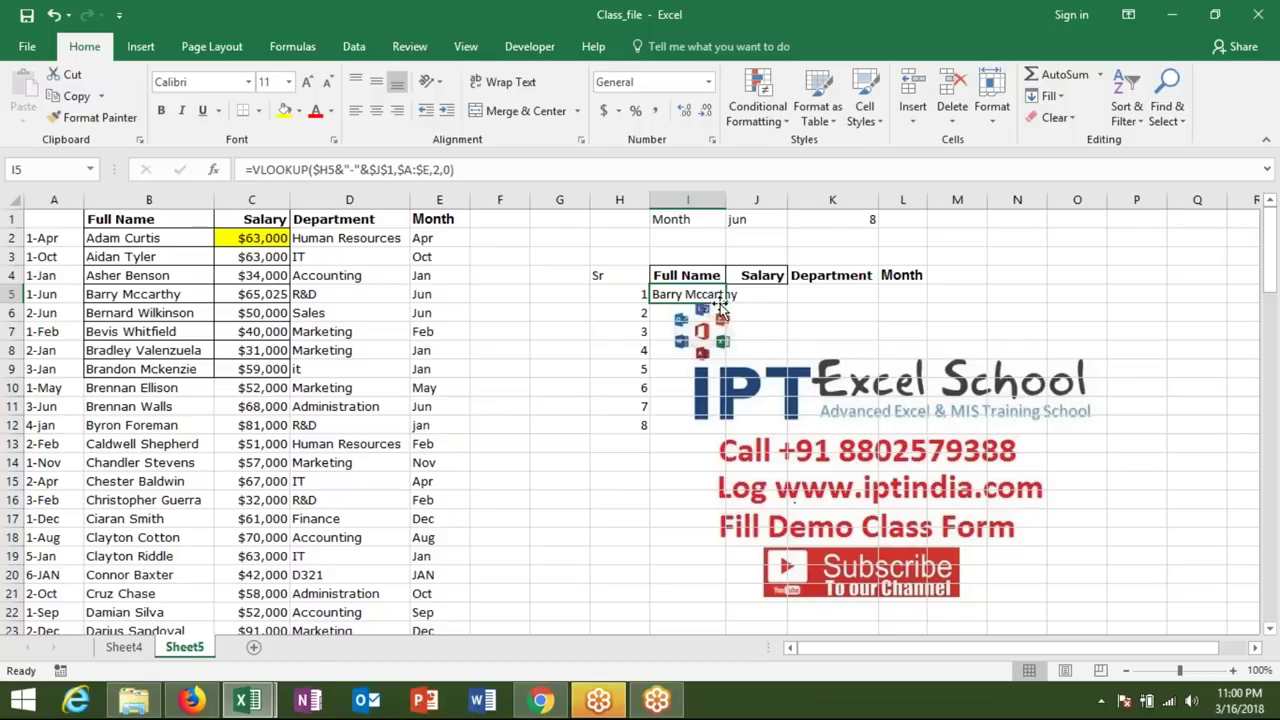
{"action": "left_click_drag", "start_coordinate": [725, 303], "coordinate": [905, 300]}
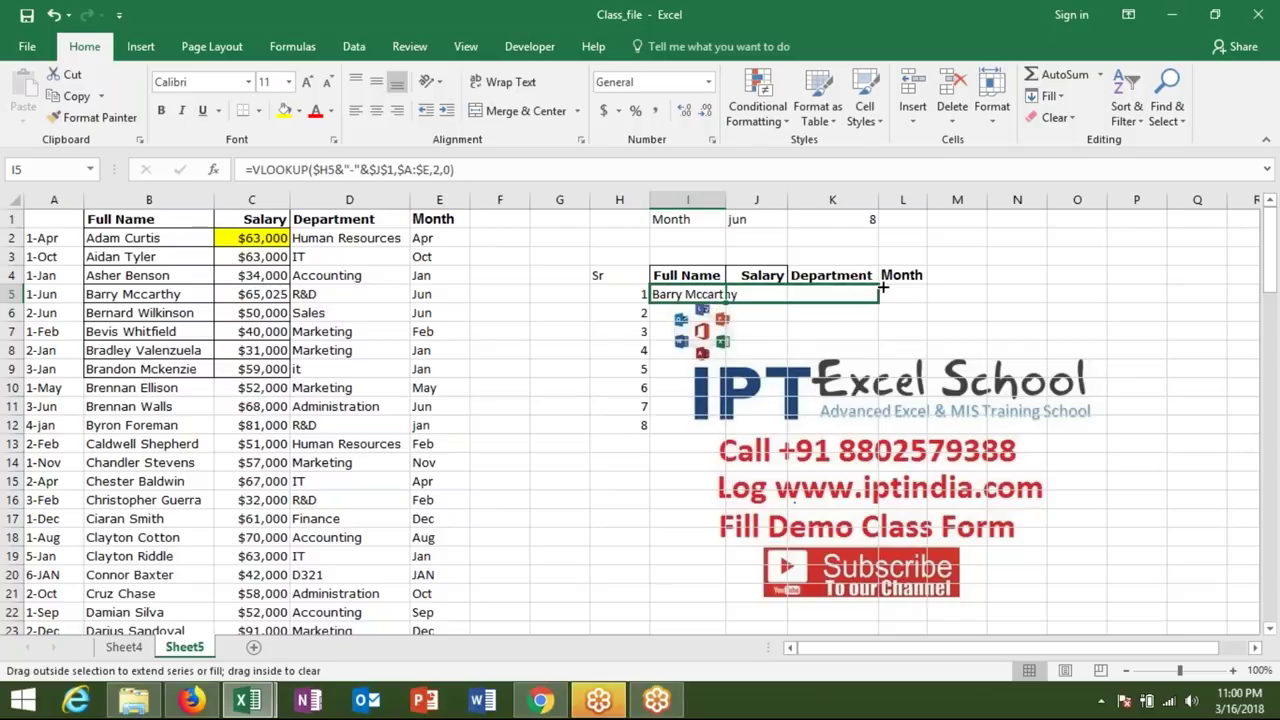
Step: Set the VLOOKUP column index to 3 in J5 and 4 in K5
{"action": "left_click", "coordinate": [777, 294]}
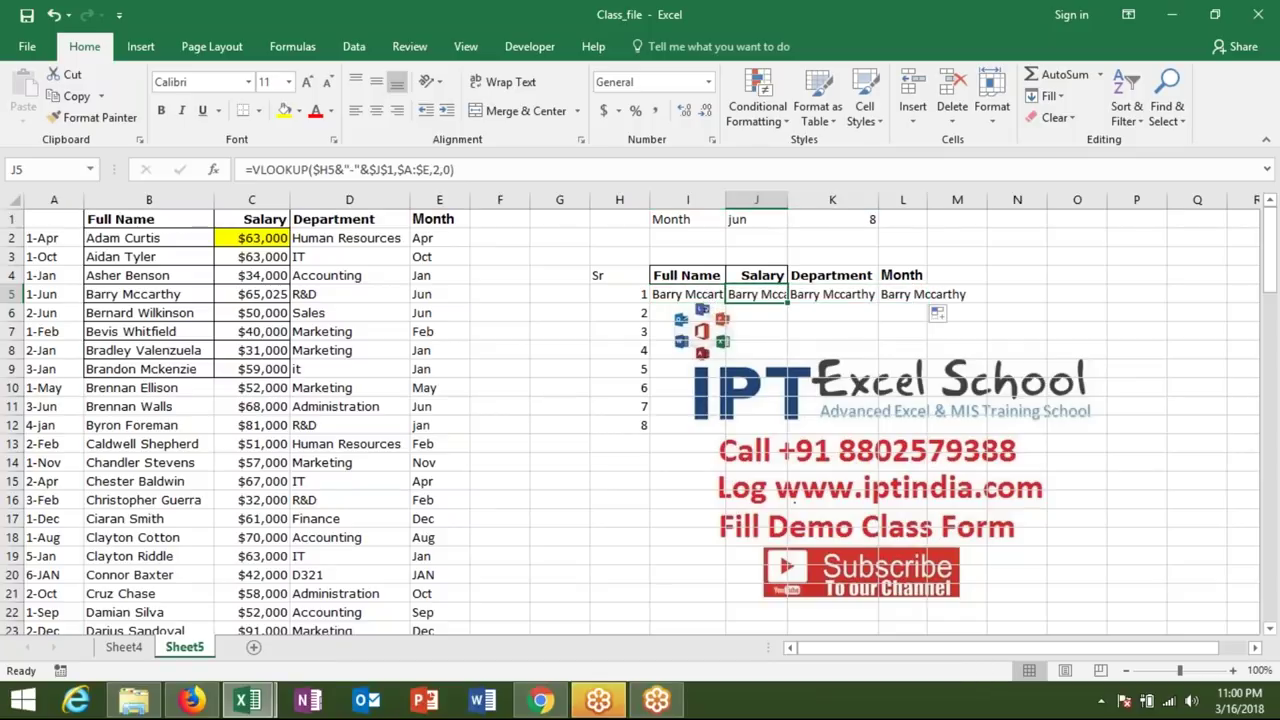
{"action": "left_click", "coordinate": [437, 170]}
{"action": "type", "text": "3"}
{"action": "key", "text": "Tab"}
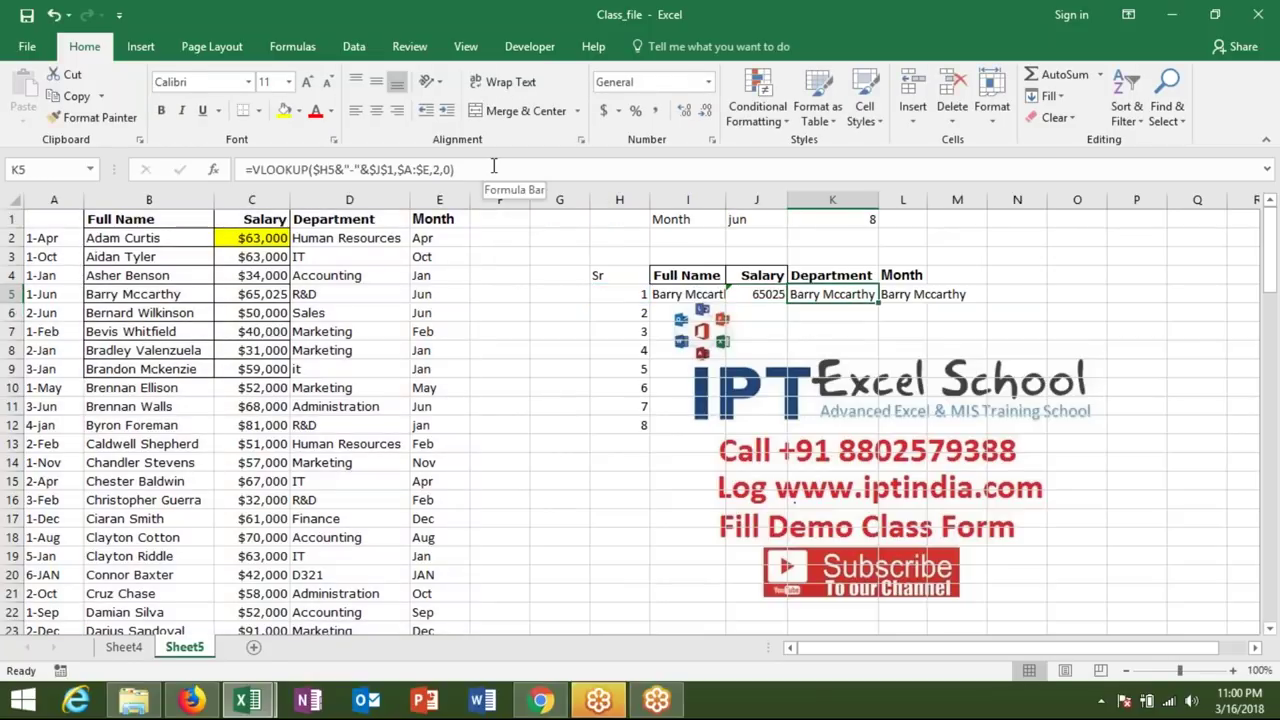
{"action": "left_click", "coordinate": [436, 169]}
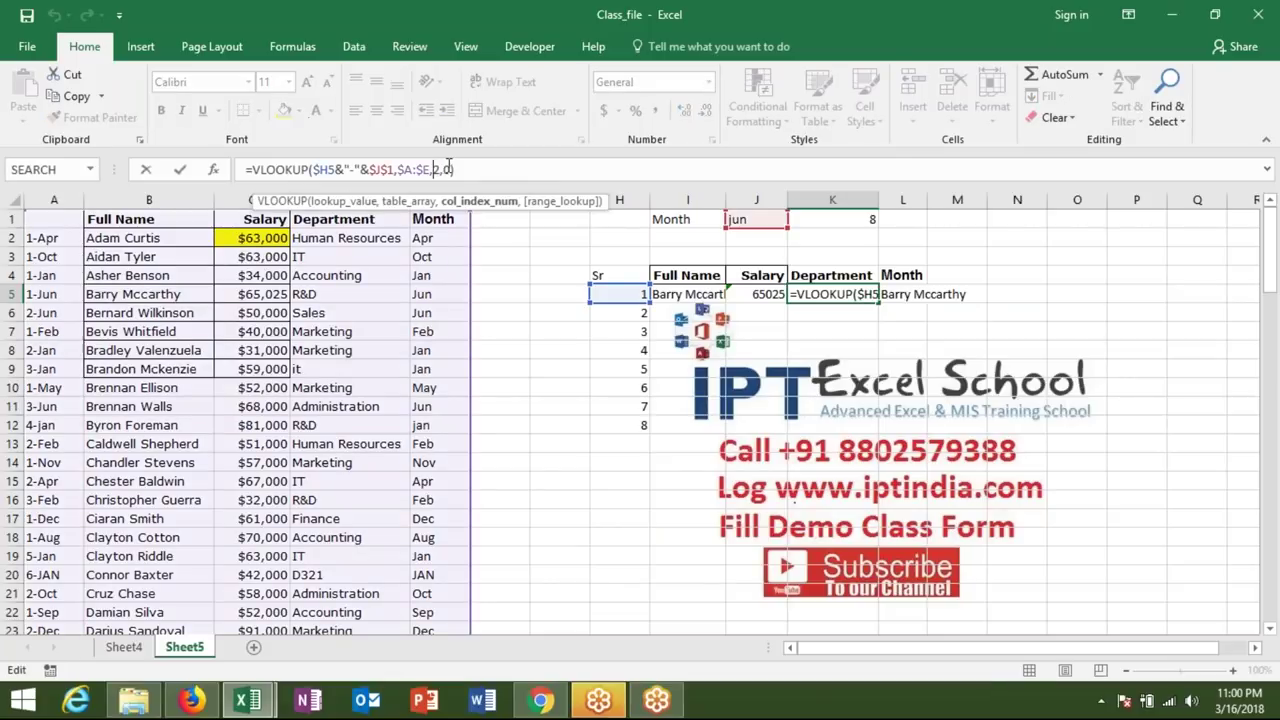
{"action": "key", "text": "Delete"}
{"action": "type", "text": "4"}
{"action": "key", "text": "Return"}
{"action": "key", "text": "Up"}
Step: Set L5's column index to 5, then select the row 5 results J5:L5
{"action": "key", "text": "Right"}
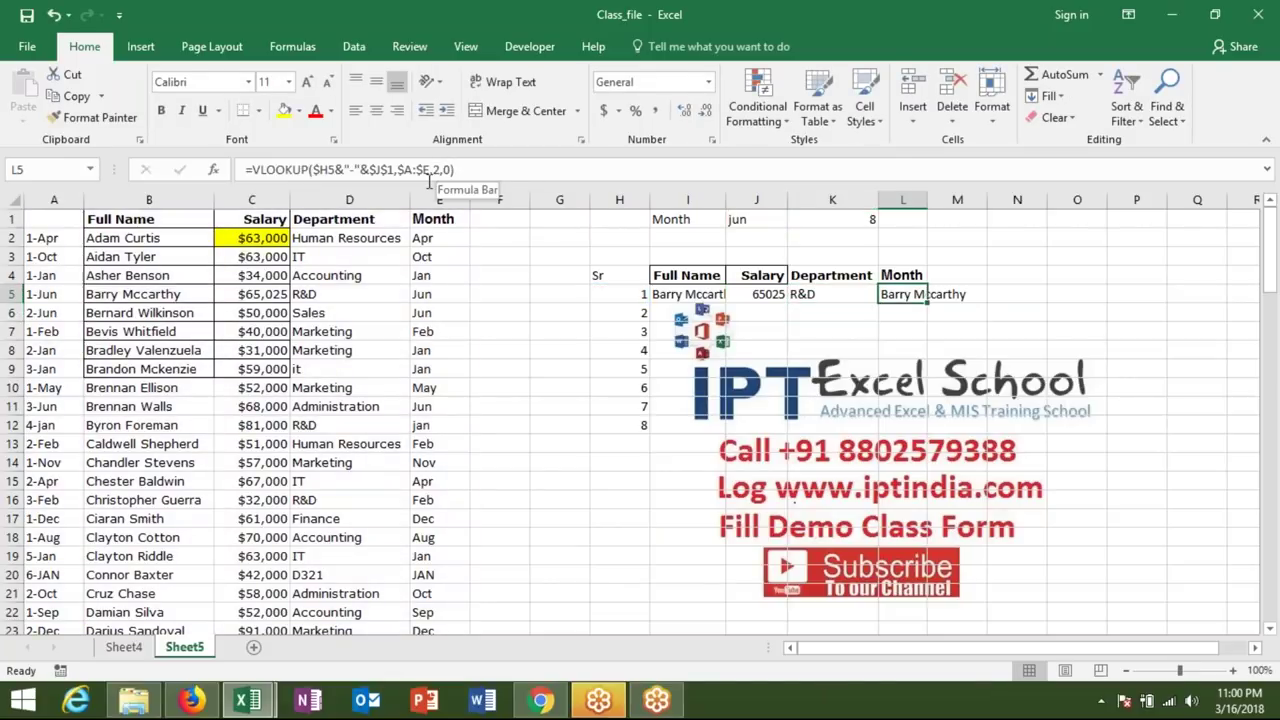
{"action": "left_click", "coordinate": [443, 170]}
{"action": "key", "text": "BackSpace"}
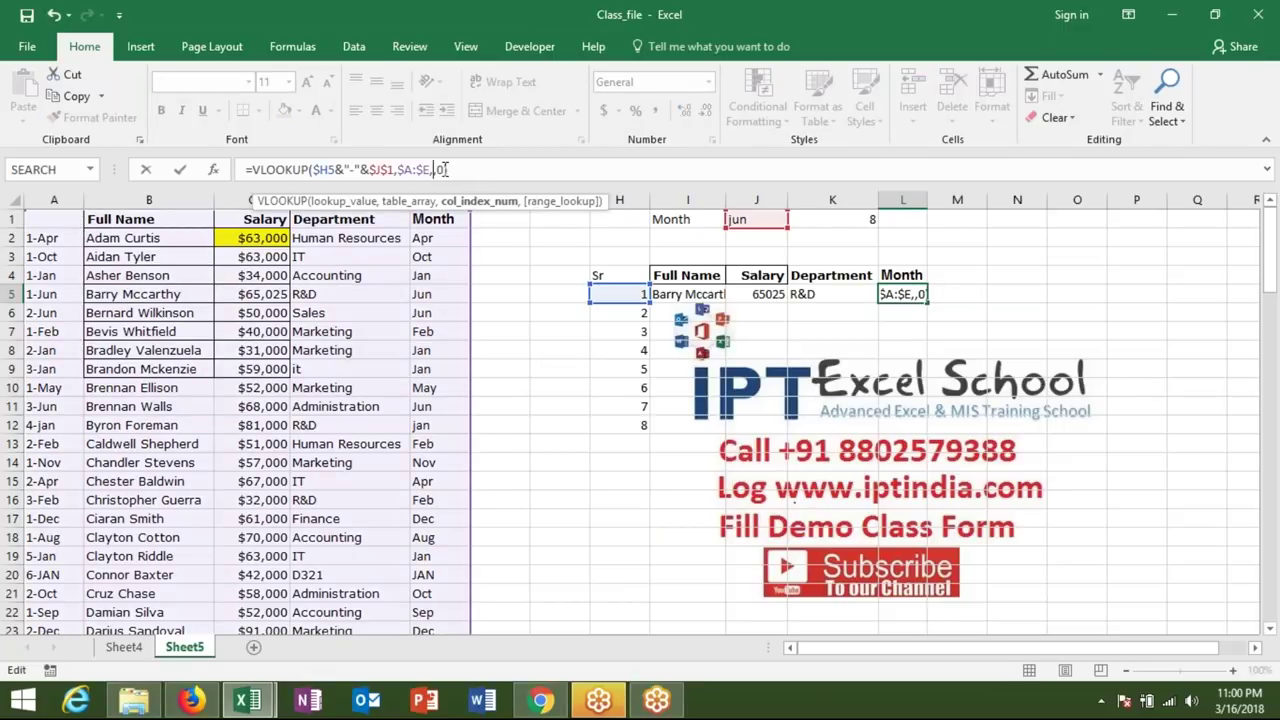
{"action": "type", "text": "5"}
{"action": "key", "text": "Return"}
{"action": "key", "text": "Up"}
{"action": "key", "text": "shift+Left"}
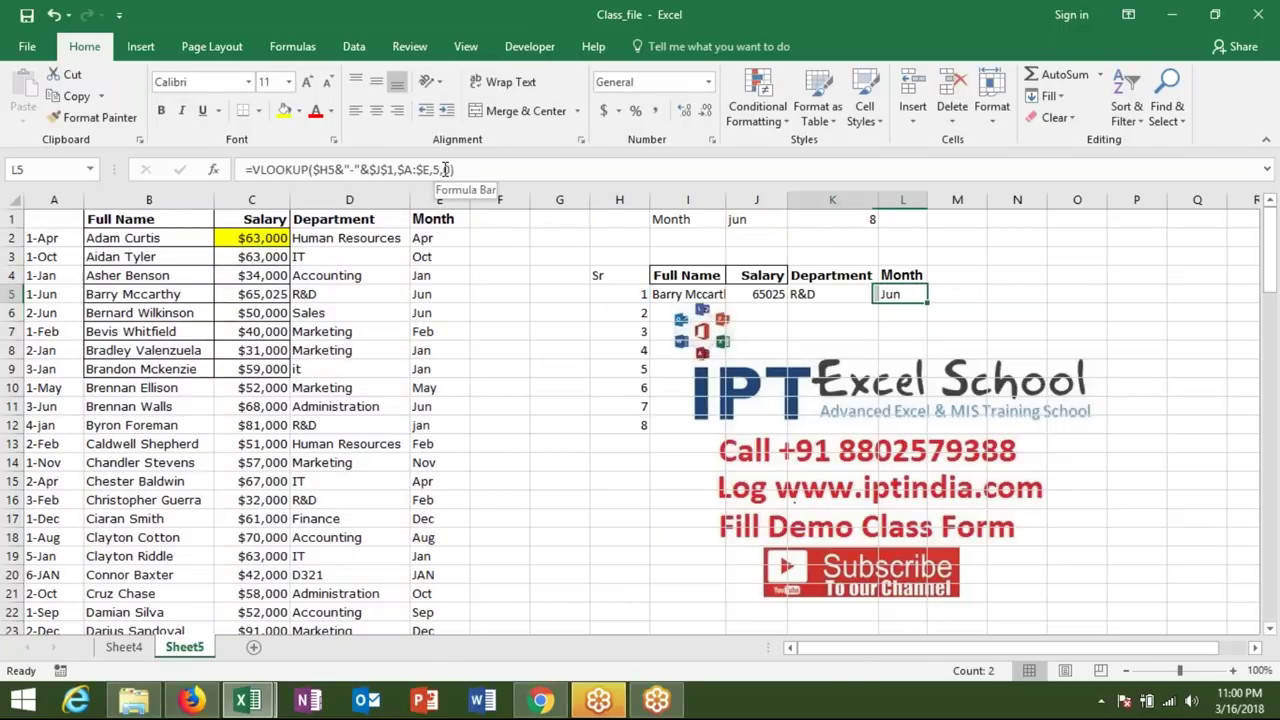
{"action": "key", "text": "shift+Left"}
{"action": "key", "text": "shift+Left"}
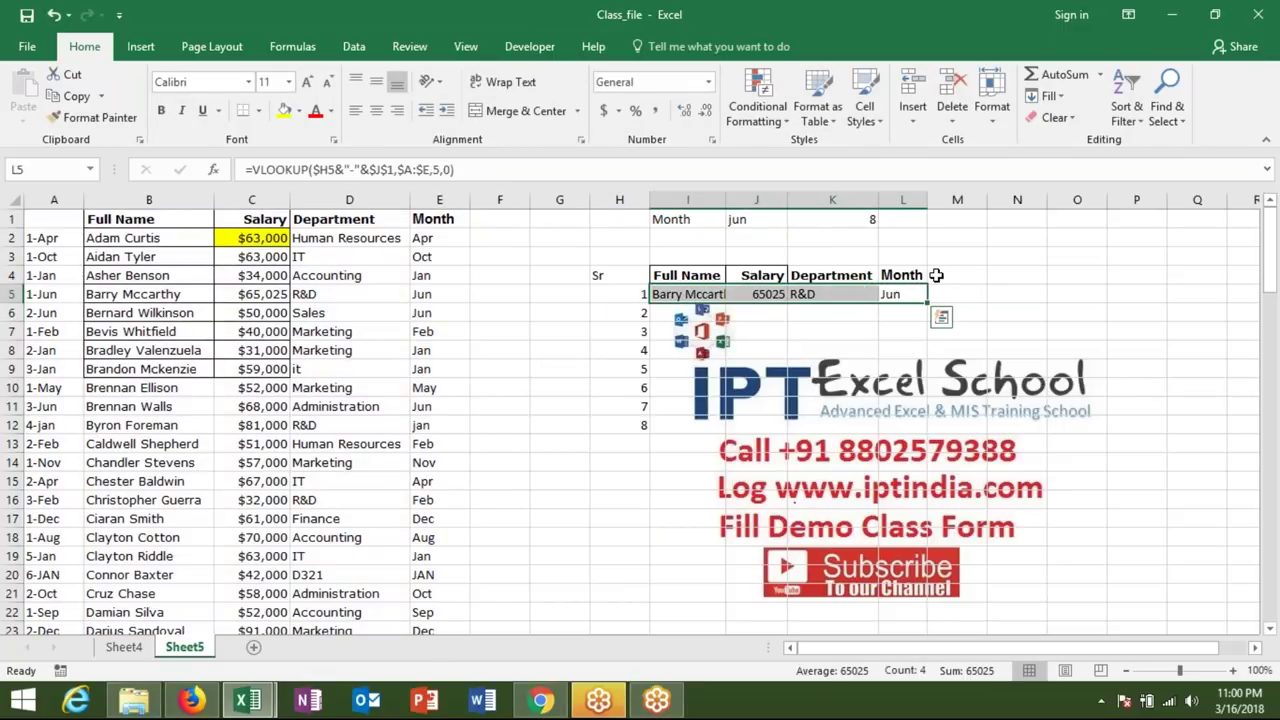
Step: Fill the I5:L5 lookups down the report, listing 8 Jun records with #N/A below
{"action": "double_click", "coordinate": [918, 310]}
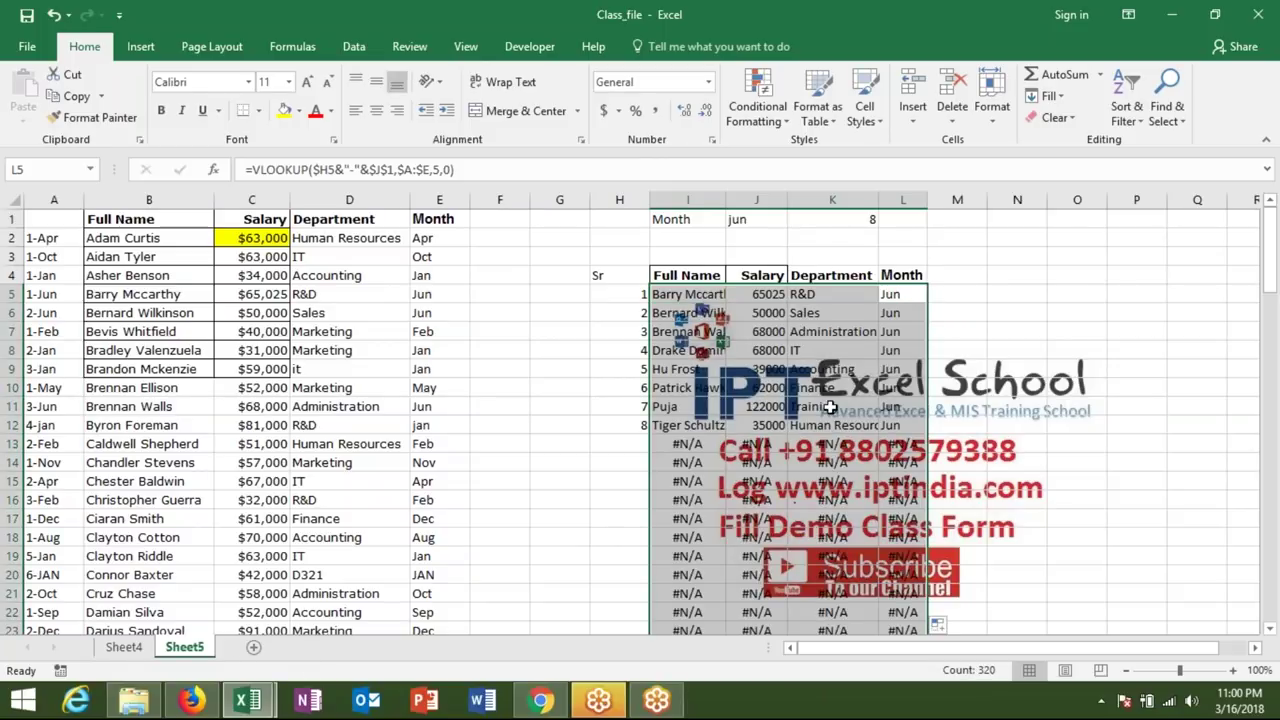
{"action": "mouse_move", "coordinate": [708, 446]}
{"action": "left_mouse_down"}
{"action": "mouse_move", "coordinate": [906, 464]}
{"action": "mouse_move", "coordinate": [906, 520]}
{"action": "left_mouse_up"}
{"action": "scroll", "coordinate": [930, 252], "scroll_direction": "down", "scroll_amount": 5}
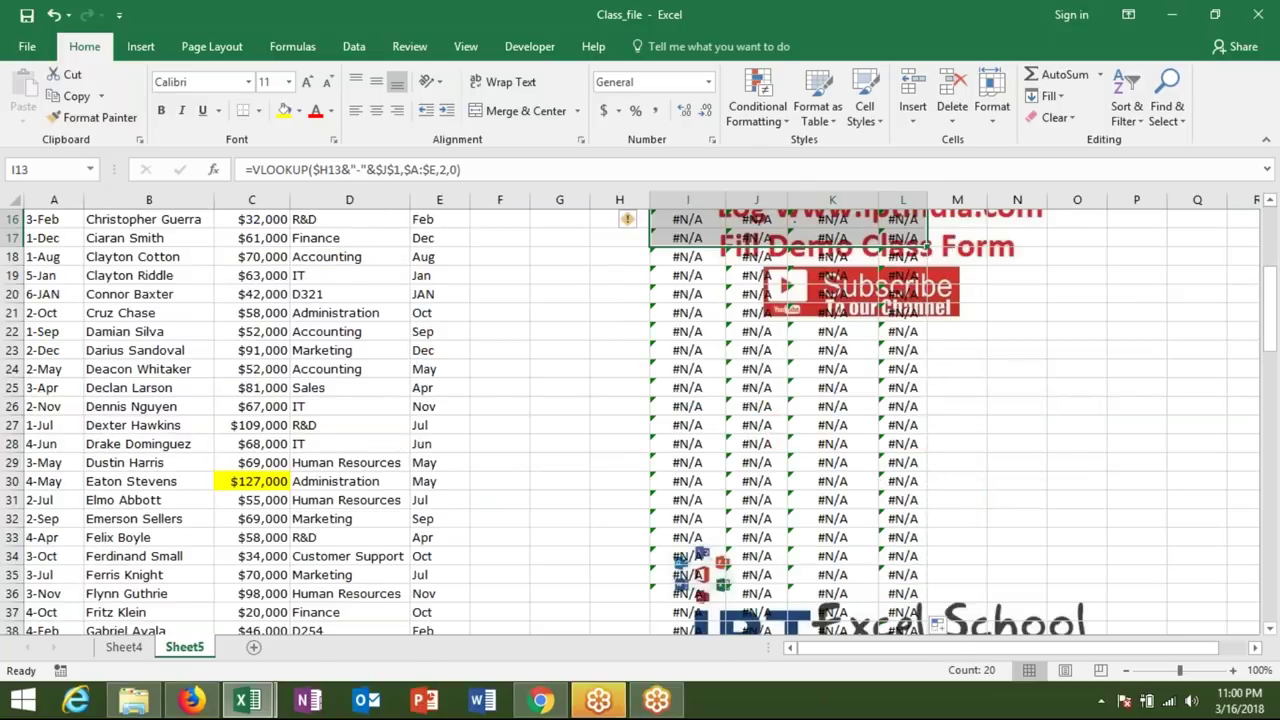
{"action": "scroll", "coordinate": [874, 518], "scroll_direction": "down", "scroll_amount": 3}
{"action": "scroll", "coordinate": [874, 518], "scroll_direction": "down", "scroll_amount": 4}
{"action": "scroll", "coordinate": [874, 518], "scroll_direction": "down", "scroll_amount": 5}
{"action": "scroll", "coordinate": [874, 518], "scroll_direction": "down", "scroll_amount": 3}
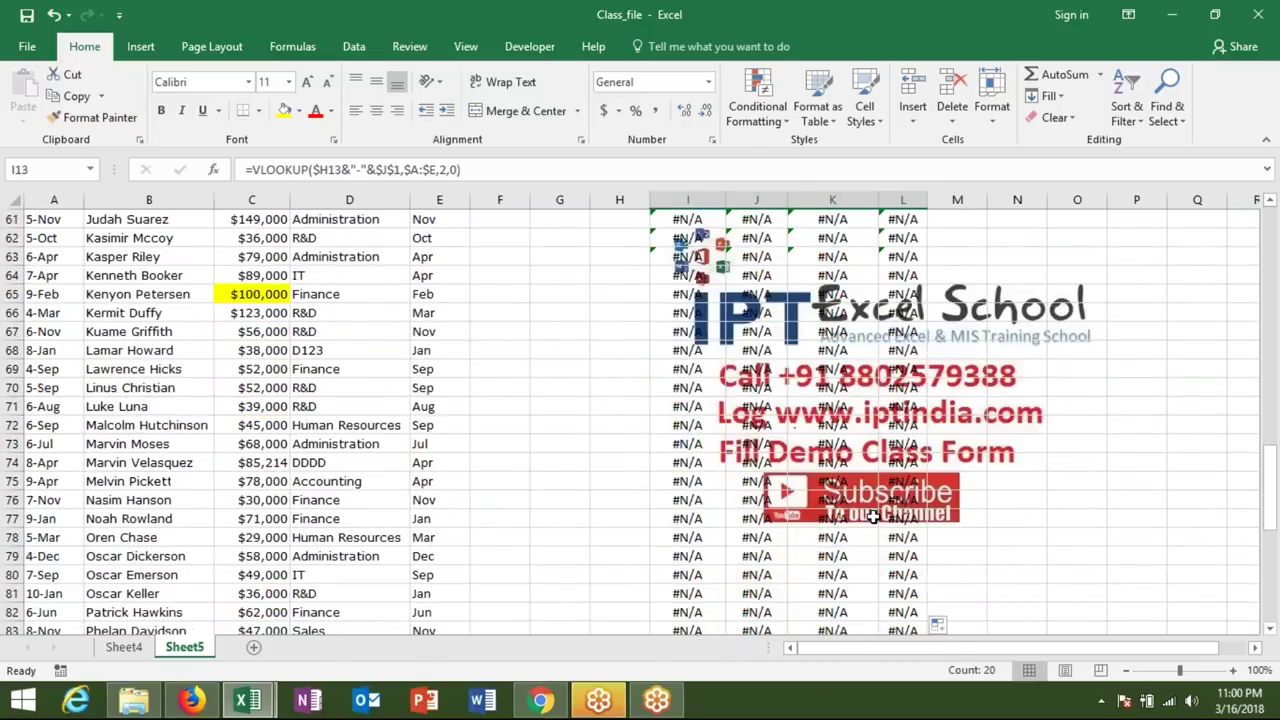
{"action": "scroll", "coordinate": [874, 518], "scroll_direction": "down", "scroll_amount": 14}
{"action": "scroll", "coordinate": [872, 515], "scroll_direction": "up", "scroll_amount": 12}
{"action": "scroll", "coordinate": [870, 512], "scroll_direction": "up", "scroll_amount": 13}
{"action": "scroll", "coordinate": [866, 508], "scroll_direction": "up", "scroll_amount": 6}
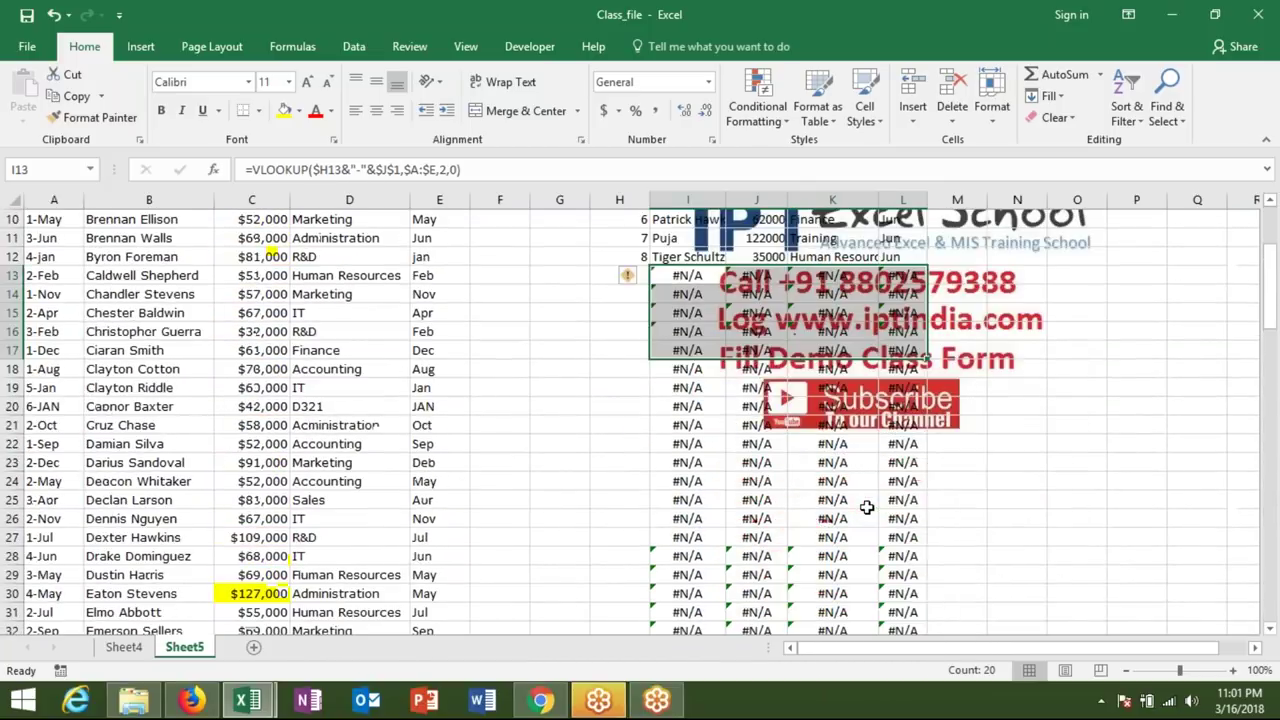
{"action": "scroll", "coordinate": [866, 508], "scroll_direction": "up", "scroll_amount": 3}
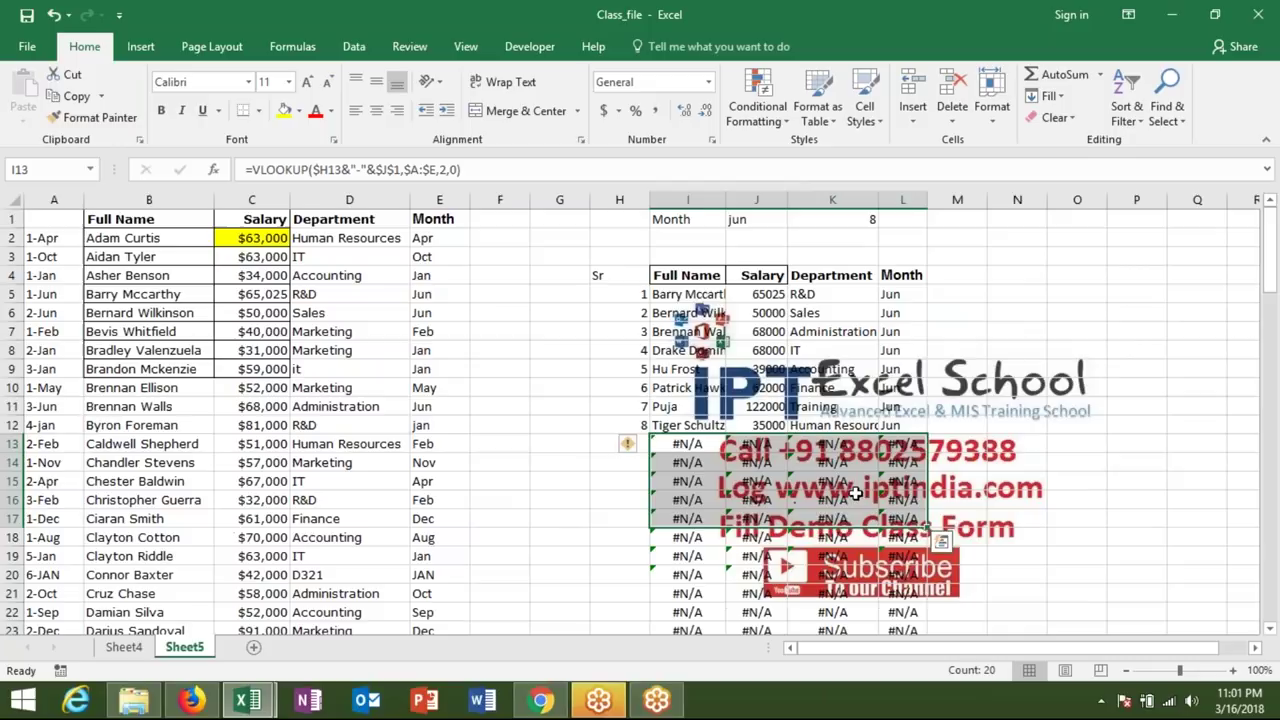
{"action": "left_click", "coordinate": [709, 311]}
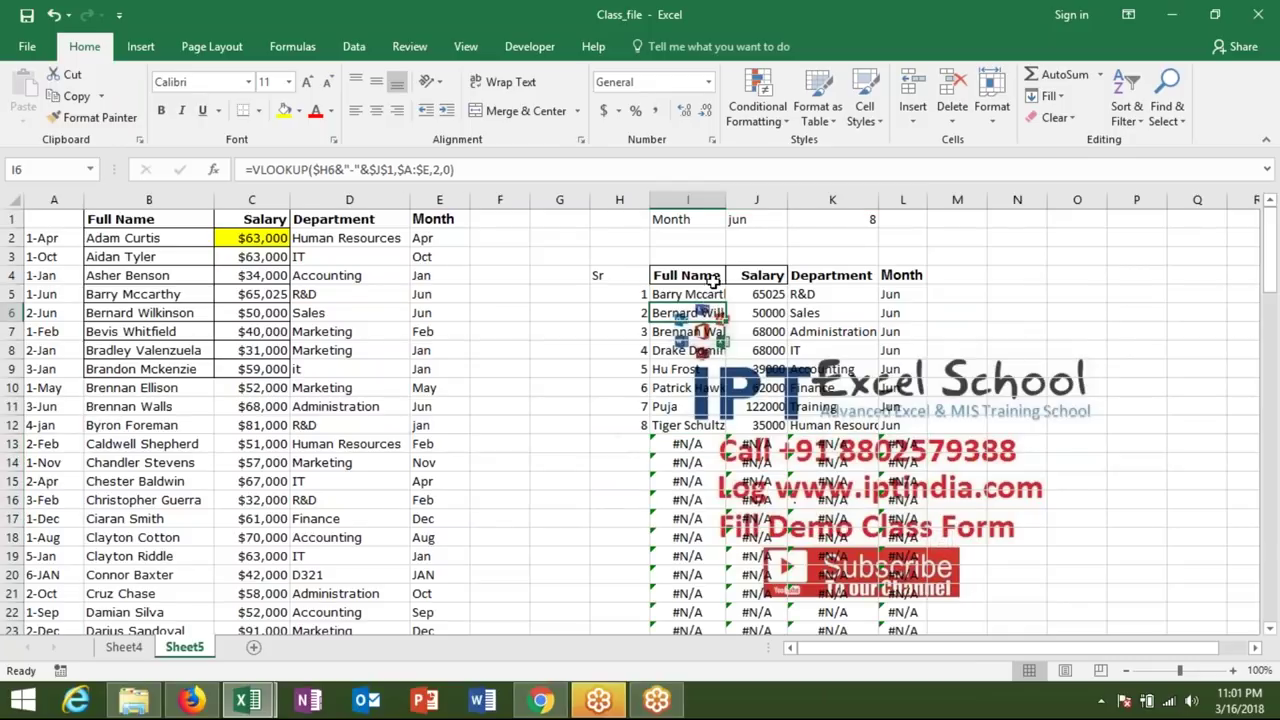
{"action": "left_click", "coordinate": [713, 291]}
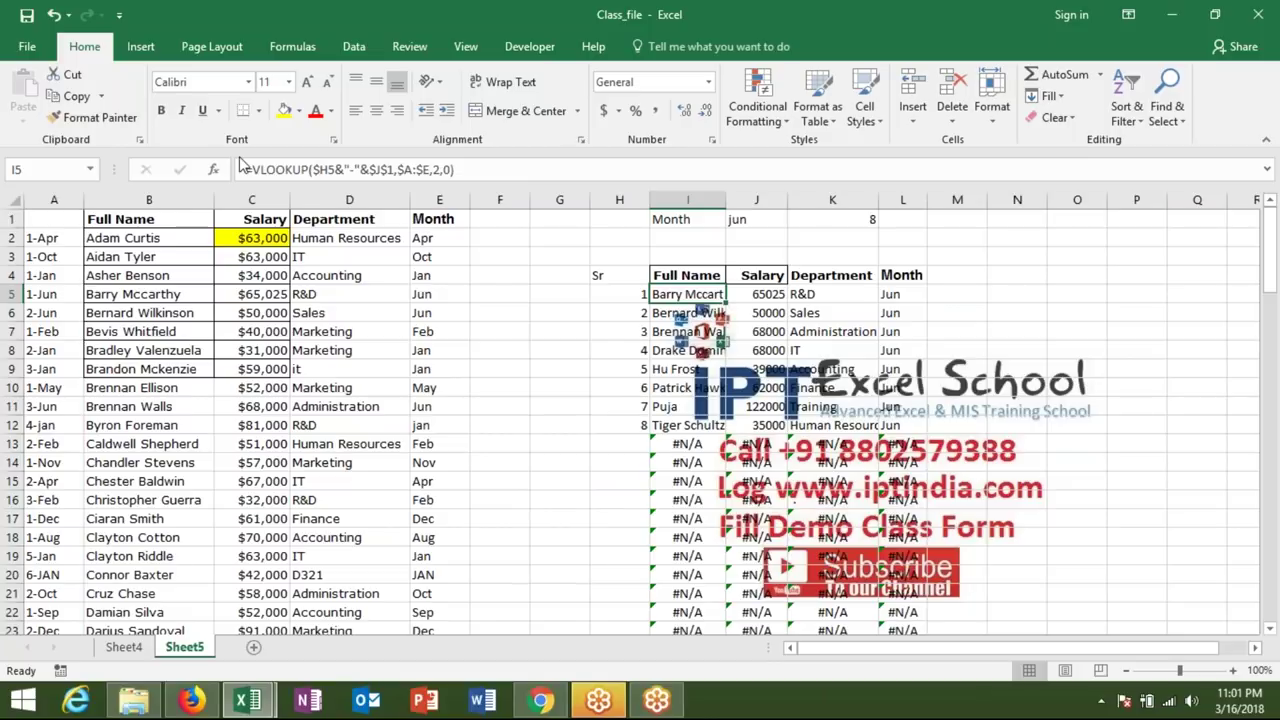
Step: Wrap the I5 Full Name lookup in IFERROR(...,"") and copy it down column I
{"action": "left_click", "coordinate": [252, 170]}
{"action": "type", "text": "IFE"}
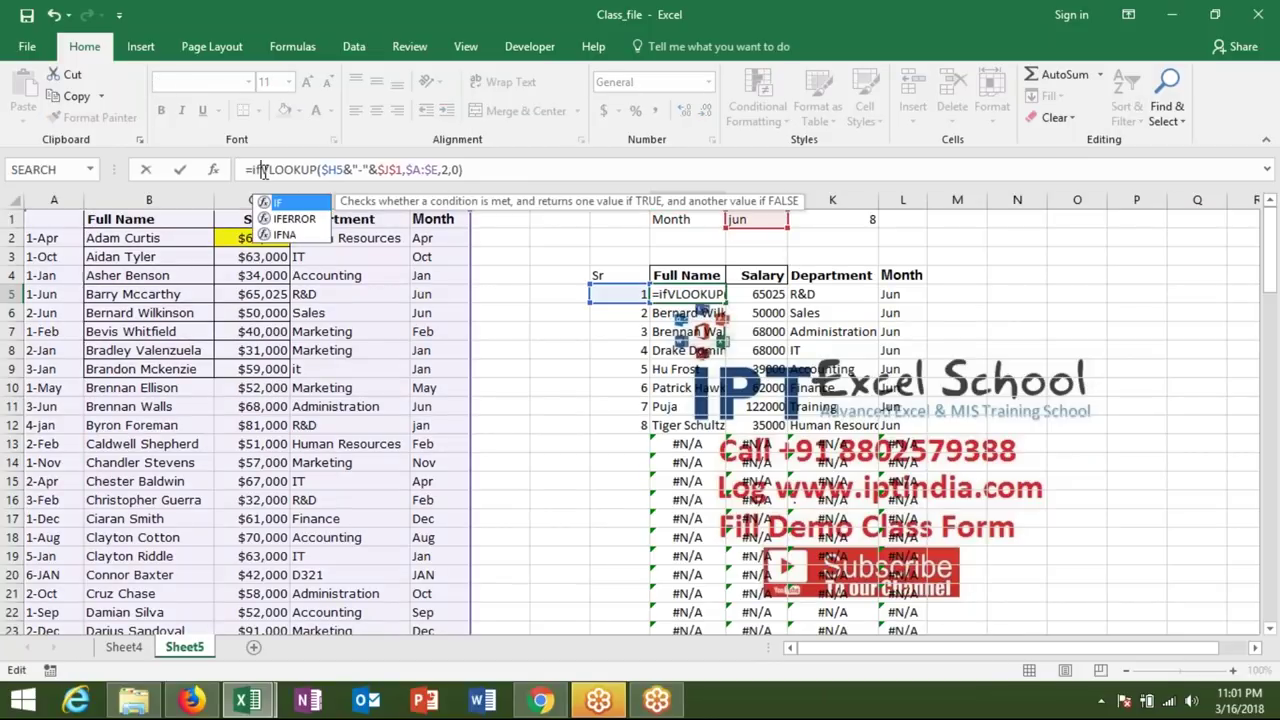
{"action": "key", "text": "Tab"}
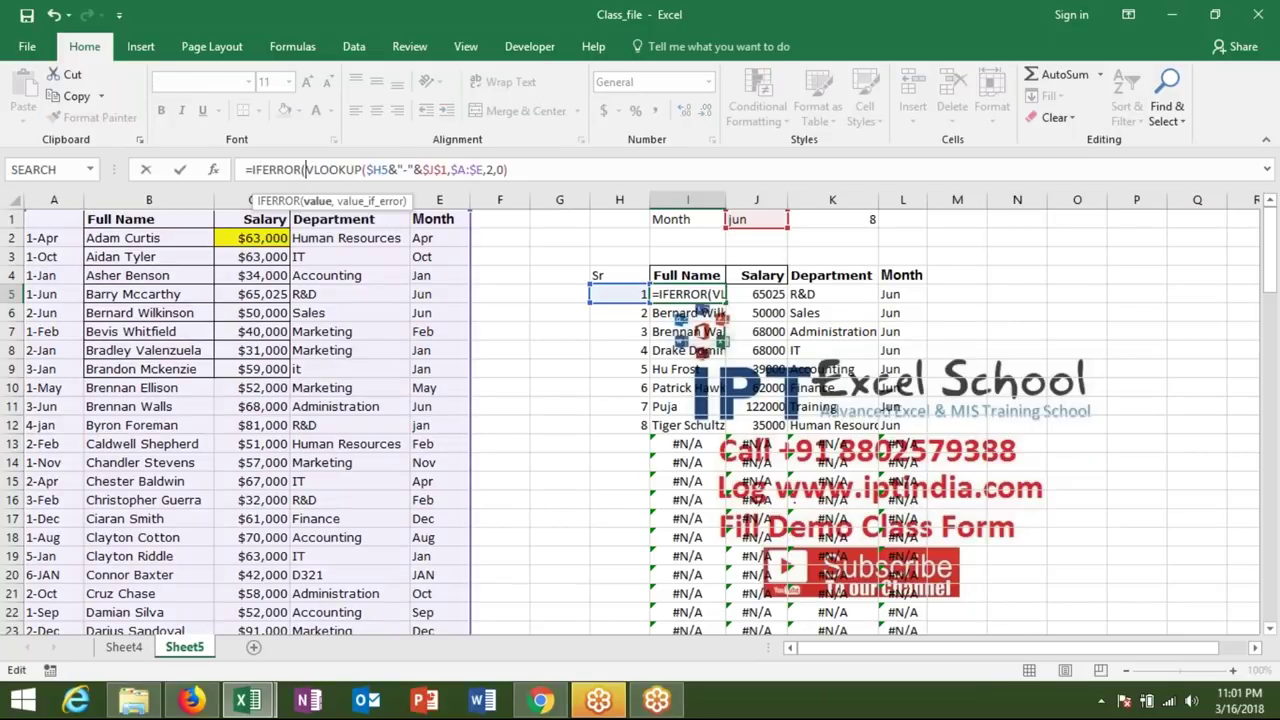
{"action": "left_click", "coordinate": [526, 170]}
{"action": "type", "text": ",\"\""}
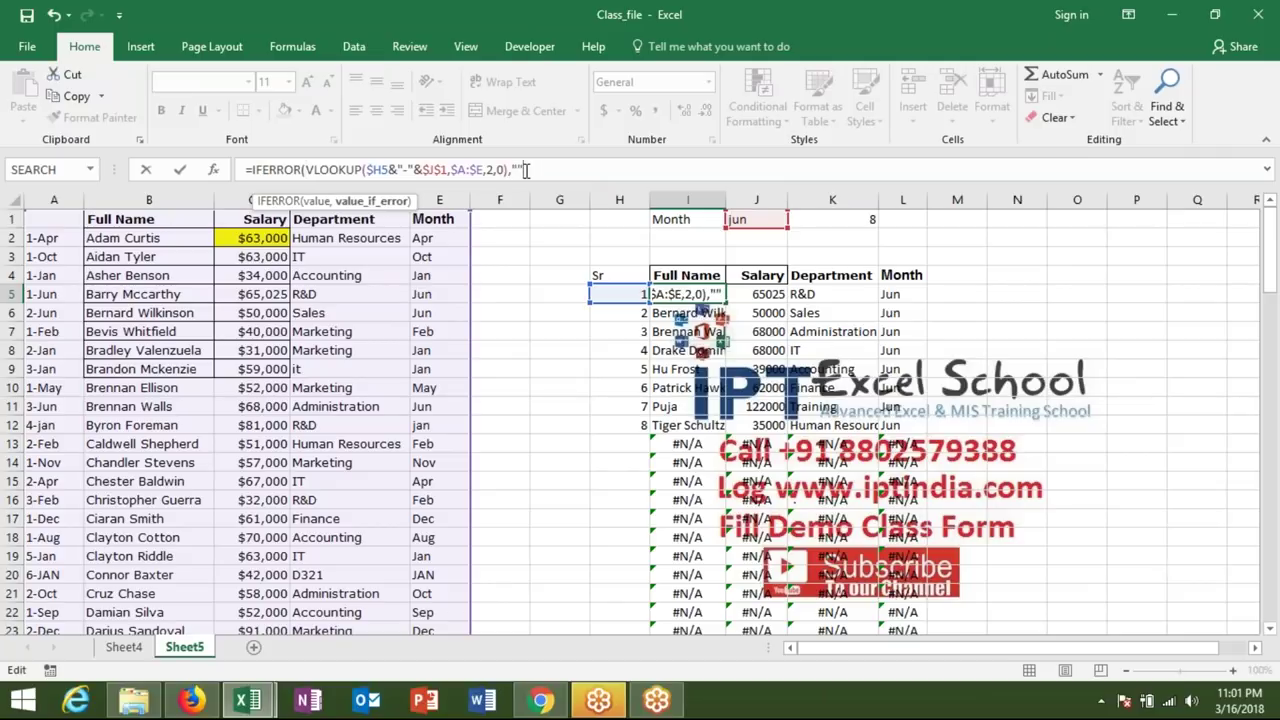
{"action": "type", "text": ")"}
{"action": "key", "text": "Return"}
{"action": "key", "text": "Up"}
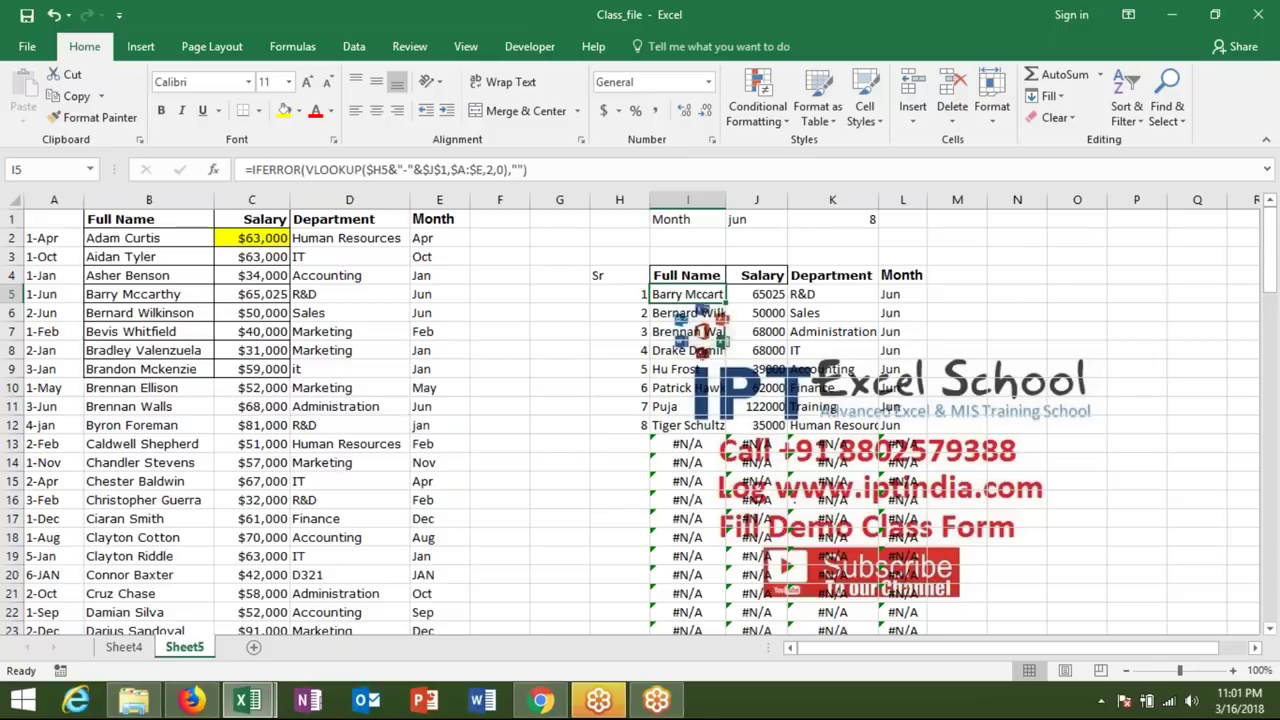
{"action": "left_click_drag", "start_coordinate": [725, 304], "coordinate": [730, 628]}
Step: Wrap the J5 Salary lookup in IFERROR(...,"") and fill it down column J
{"action": "left_click", "coordinate": [763, 294]}
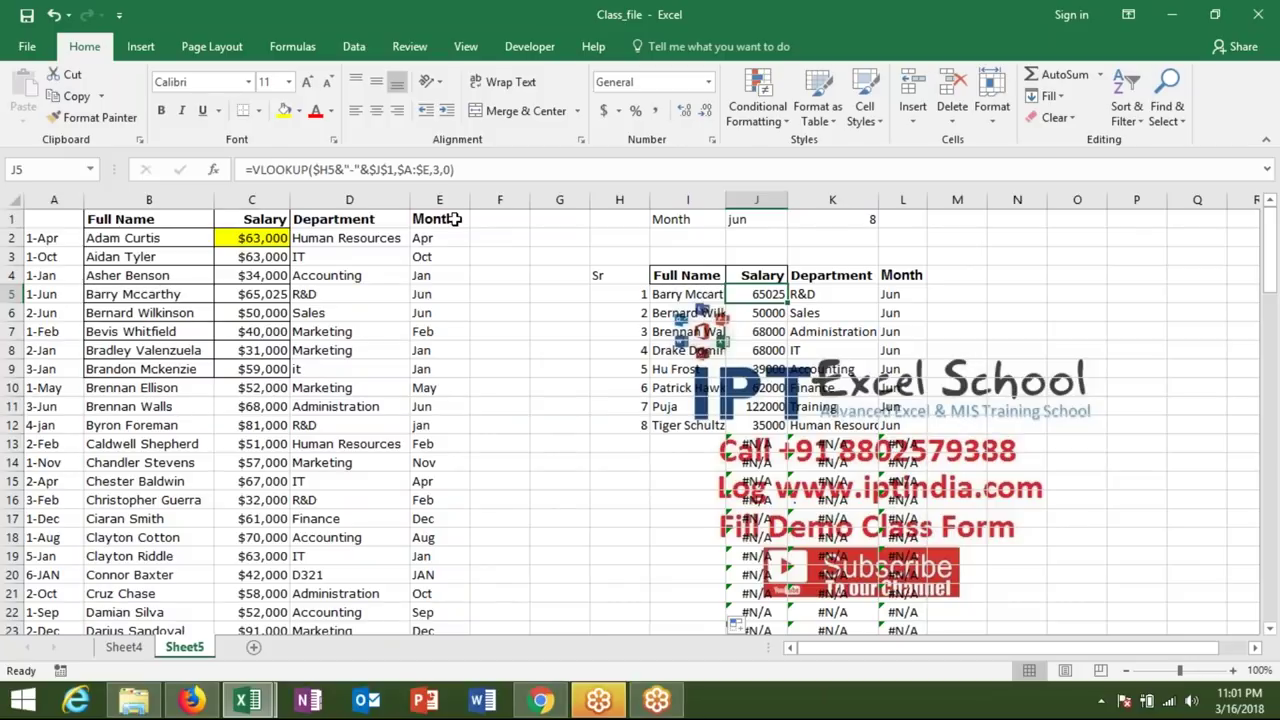
{"action": "left_click", "coordinate": [253, 170]}
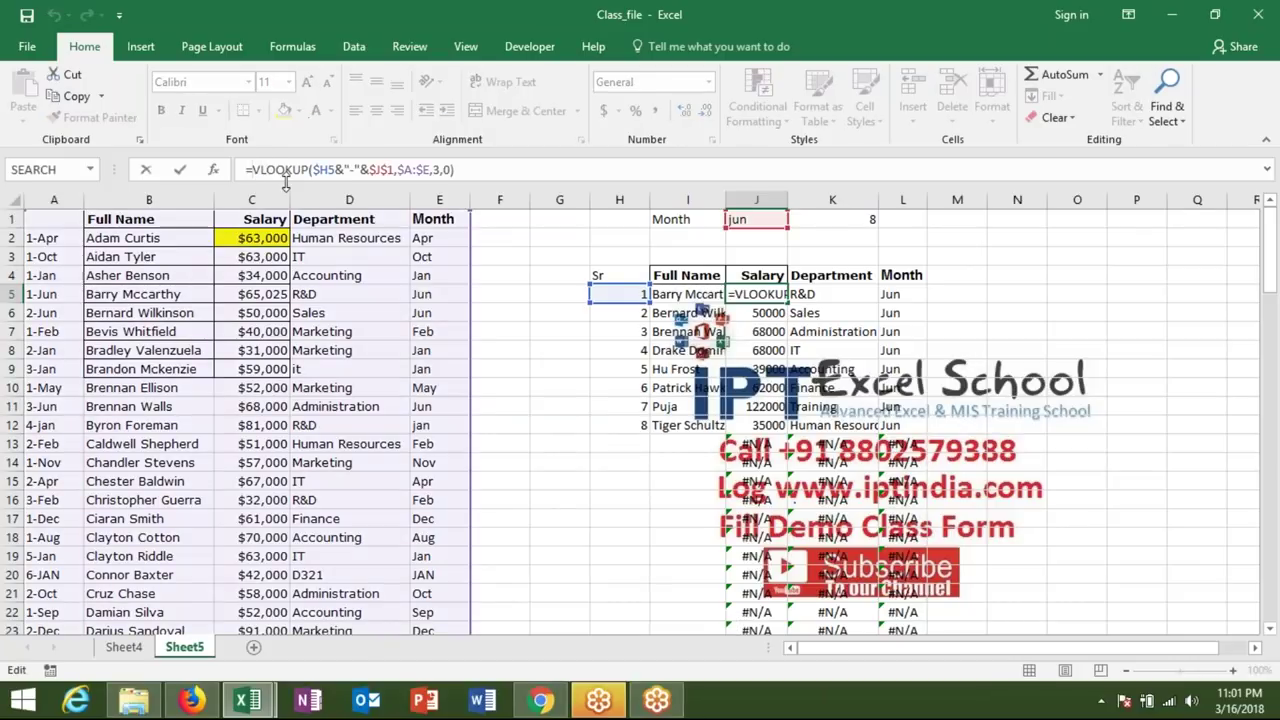
{"action": "type", "text": "if"}
{"action": "key", "text": "Down"}
{"action": "key", "text": "Tab"}
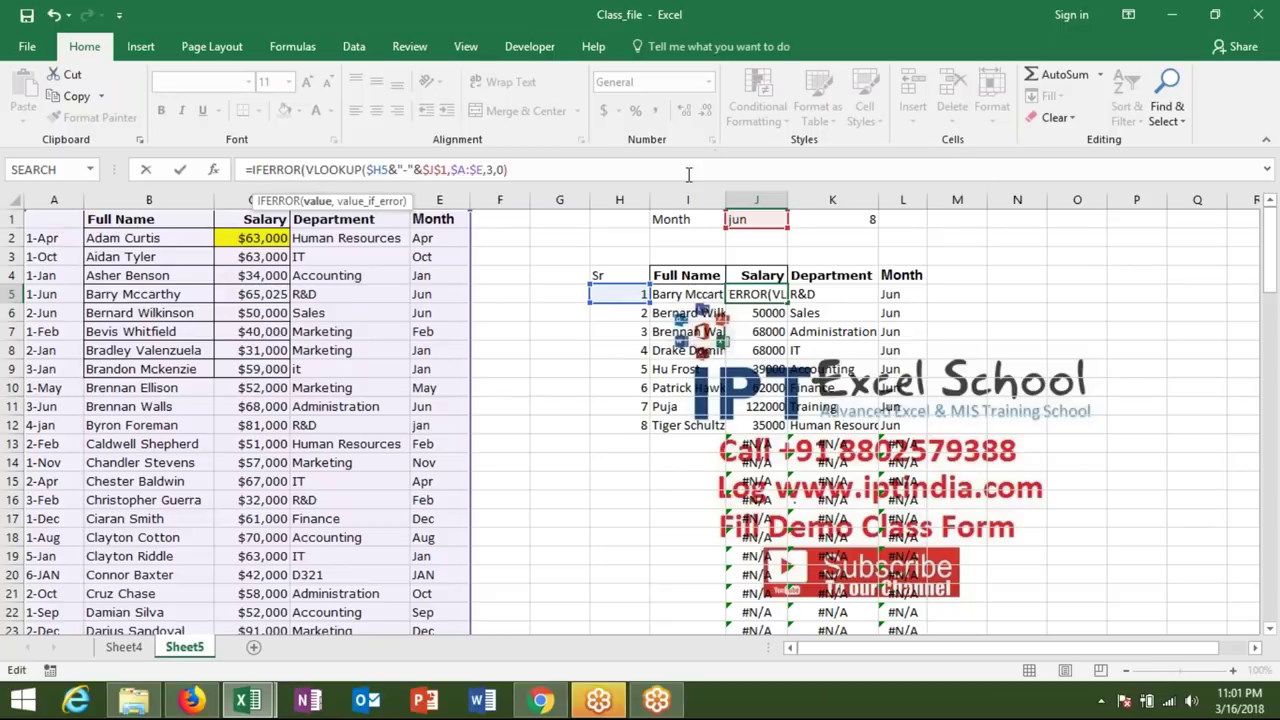
{"action": "type", "text": ",\"\""}
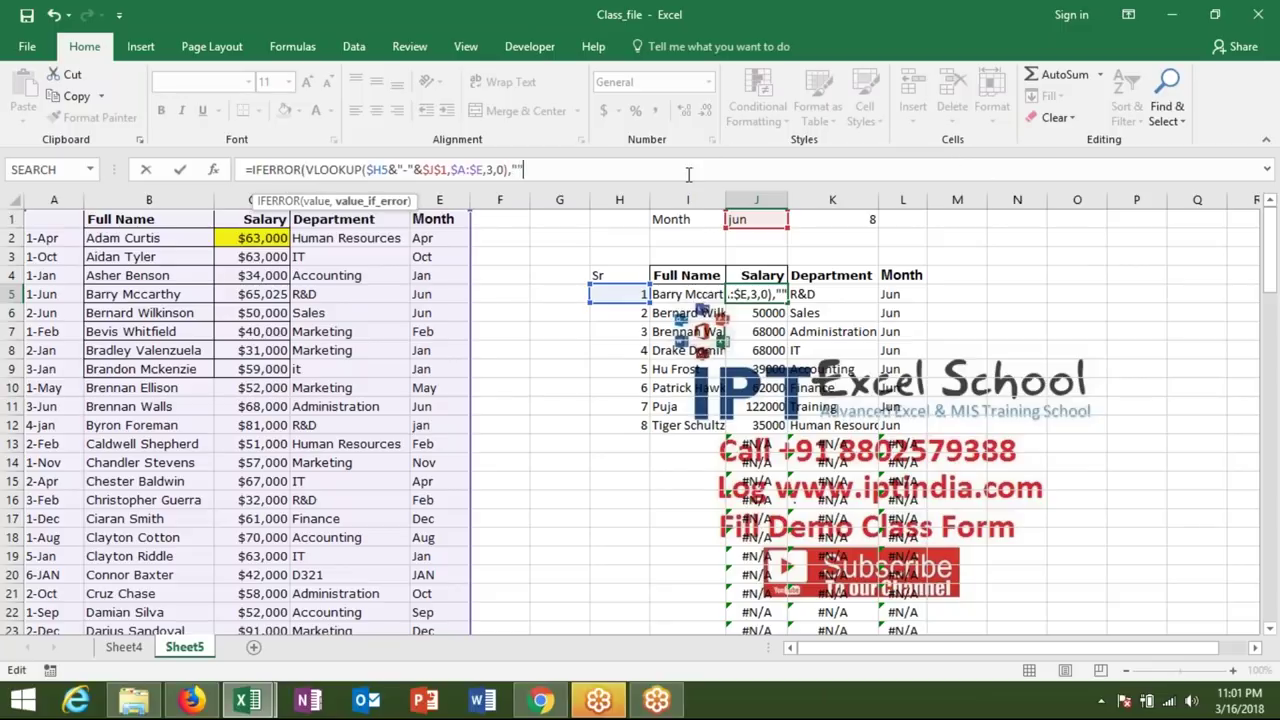
{"action": "key", "text": "Return"}
{"action": "key", "text": "Return"}
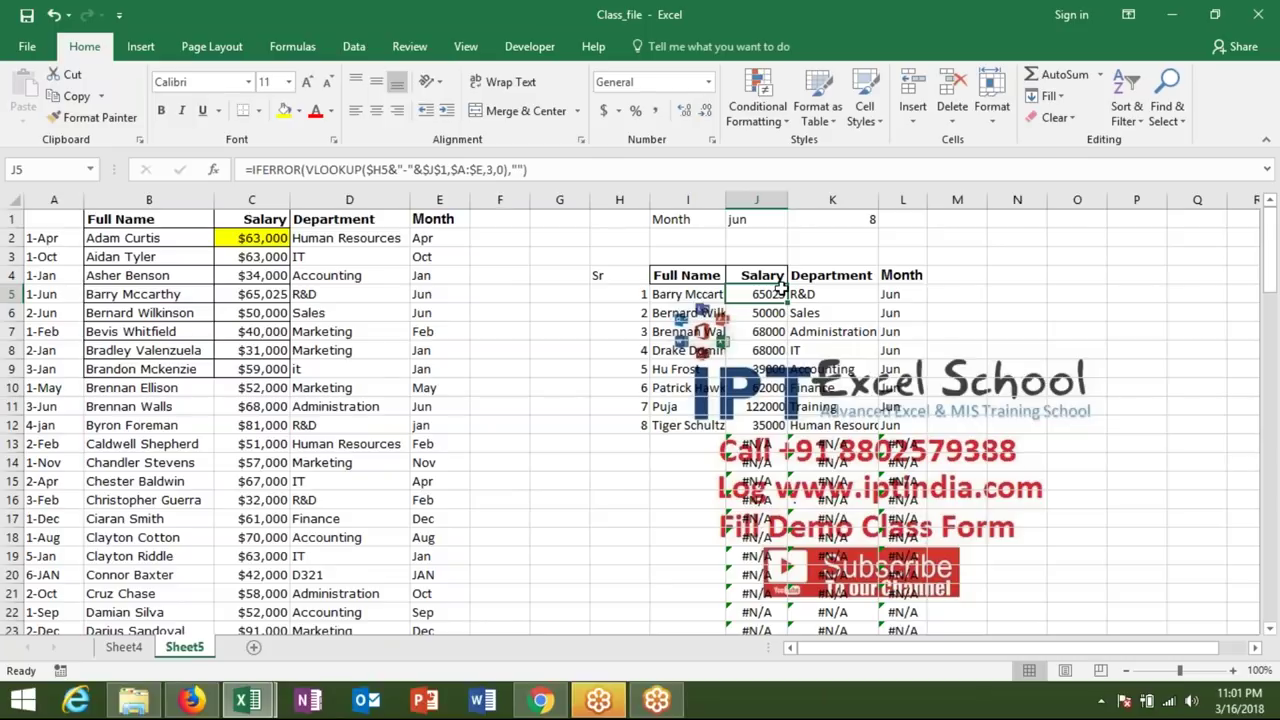
{"action": "double_click", "coordinate": [788, 303]}
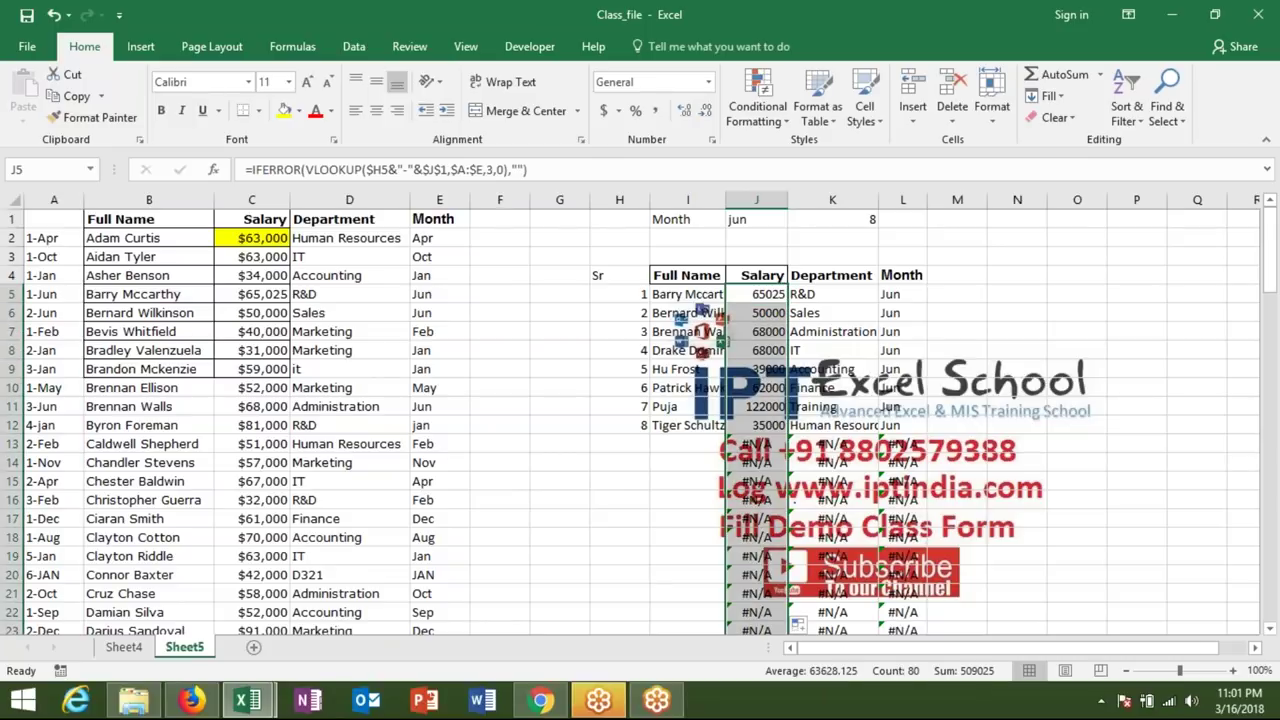
Step: Wrap the K5 Department lookup in IFERROR(...,"") and fill it down column K
{"action": "left_click", "coordinate": [795, 294]}
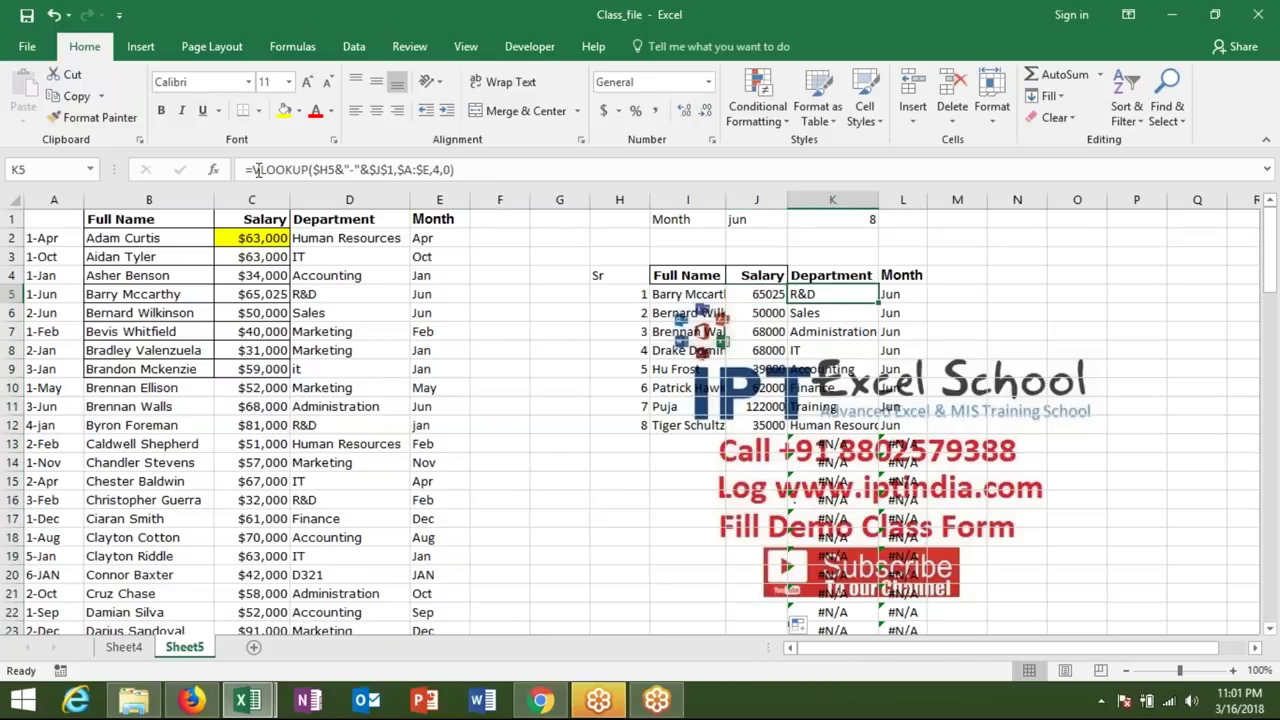
{"action": "left_click", "coordinate": [256, 170]}
{"action": "type", "text": "IFERROR("}
{"action": "left_click", "coordinate": [511, 170]}
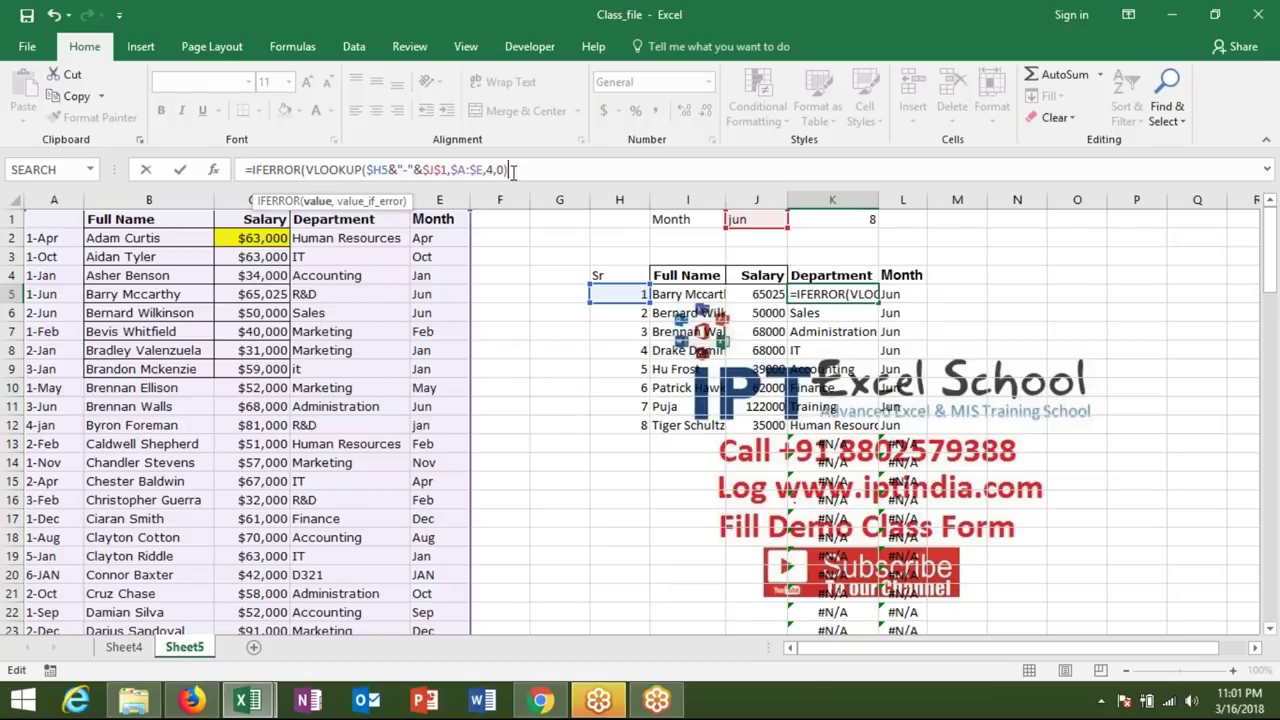
{"action": "type", "text": ",\"\""}
{"action": "key", "text": "Return"}
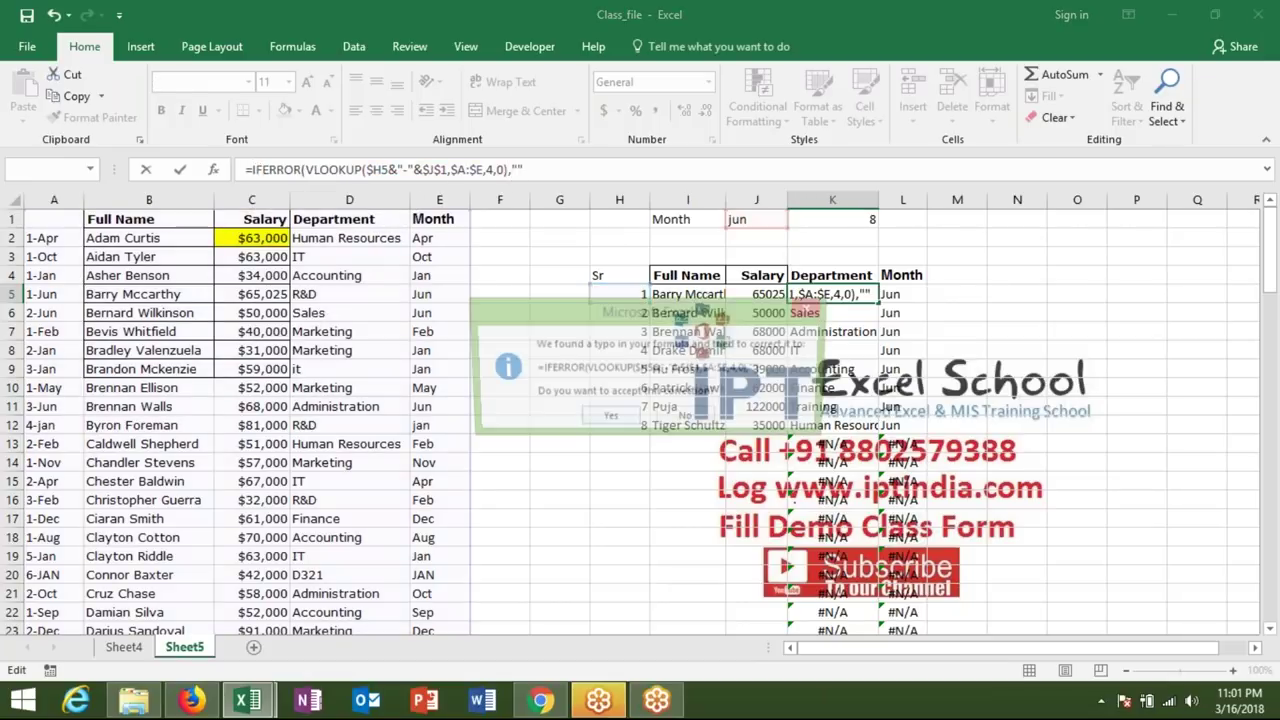
{"action": "key", "text": "Return"}
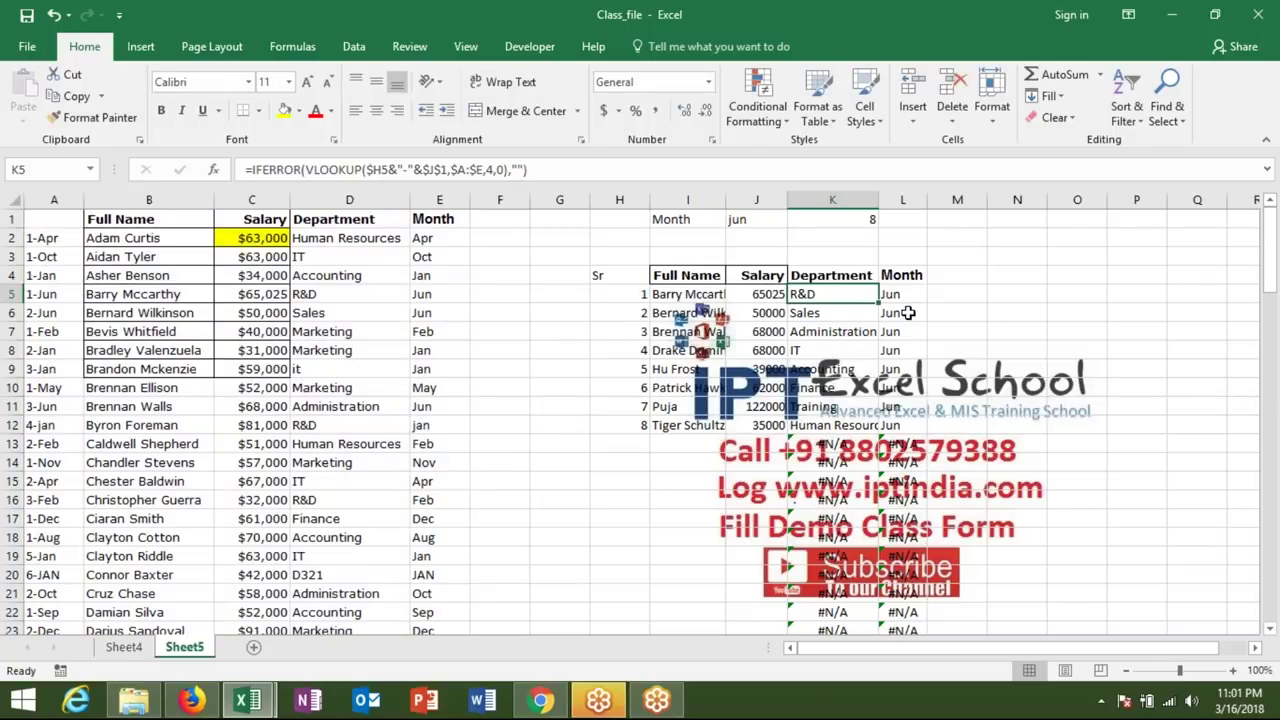
{"action": "double_click", "coordinate": [879, 303]}
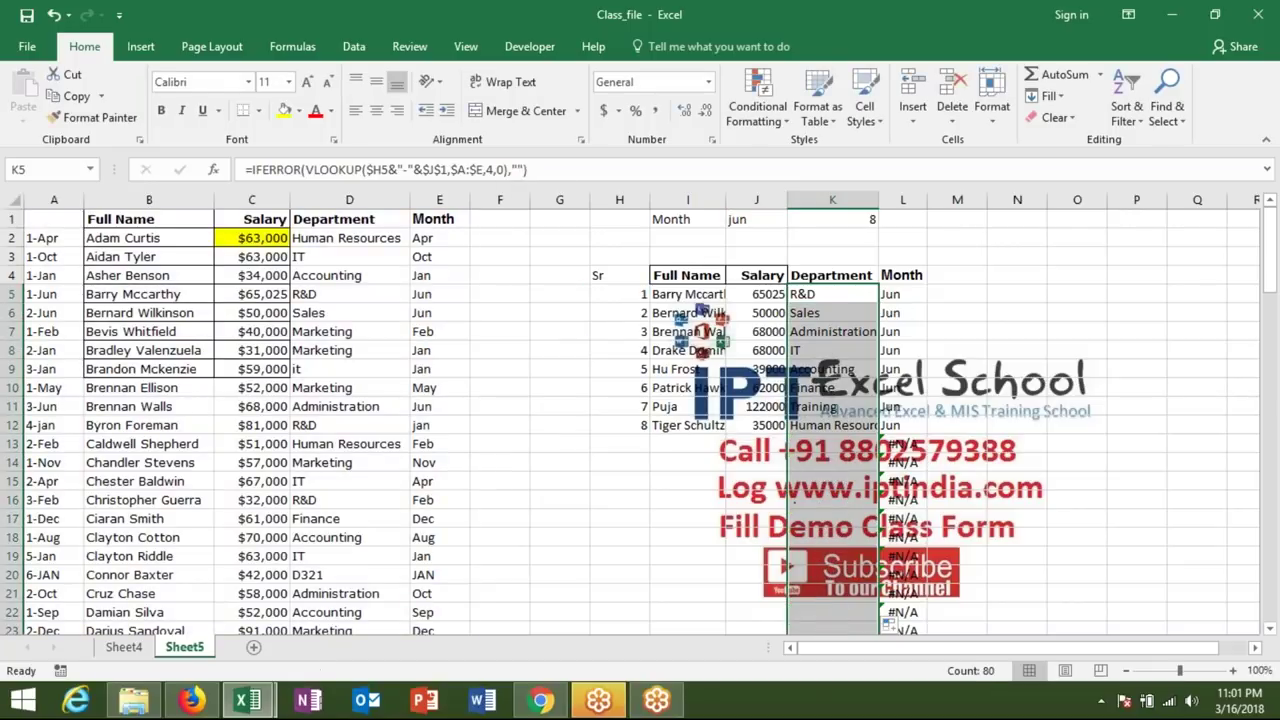
Step: Wrap the L5 Month lookup in IFERROR(...,"") to blank its #N/A results
{"action": "left_click", "coordinate": [891, 294]}
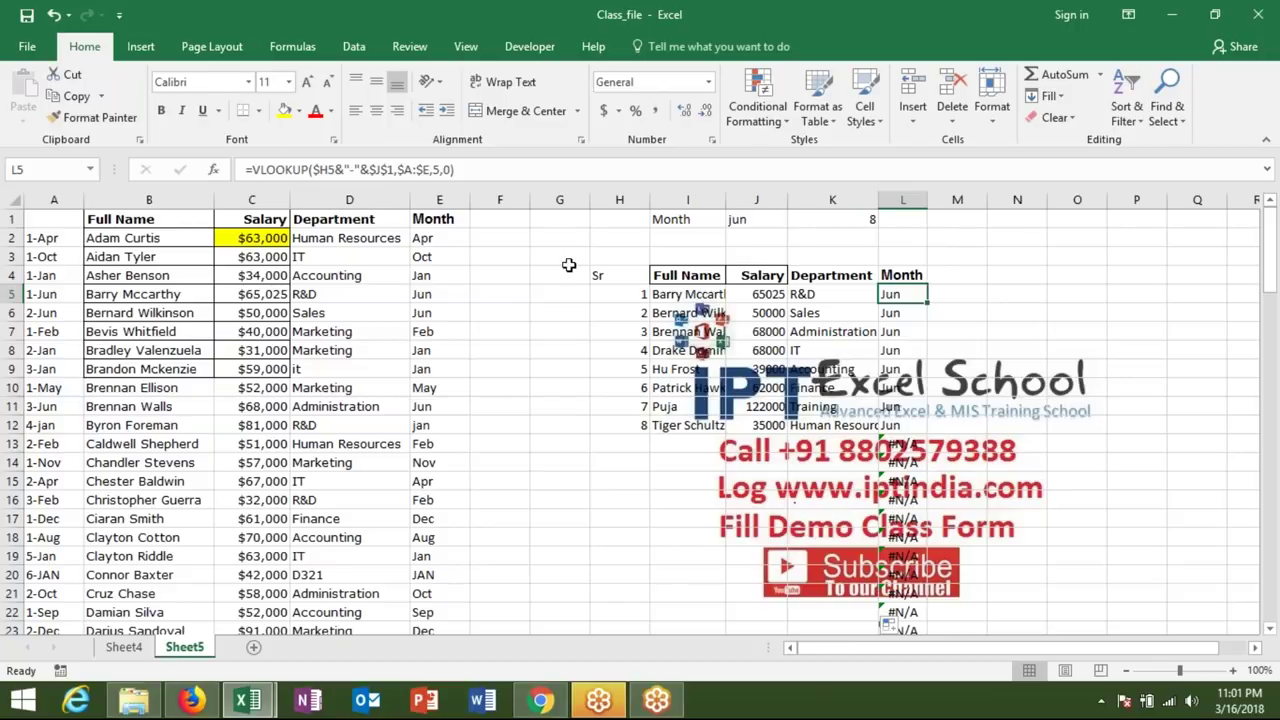
{"action": "left_click", "coordinate": [250, 166]}
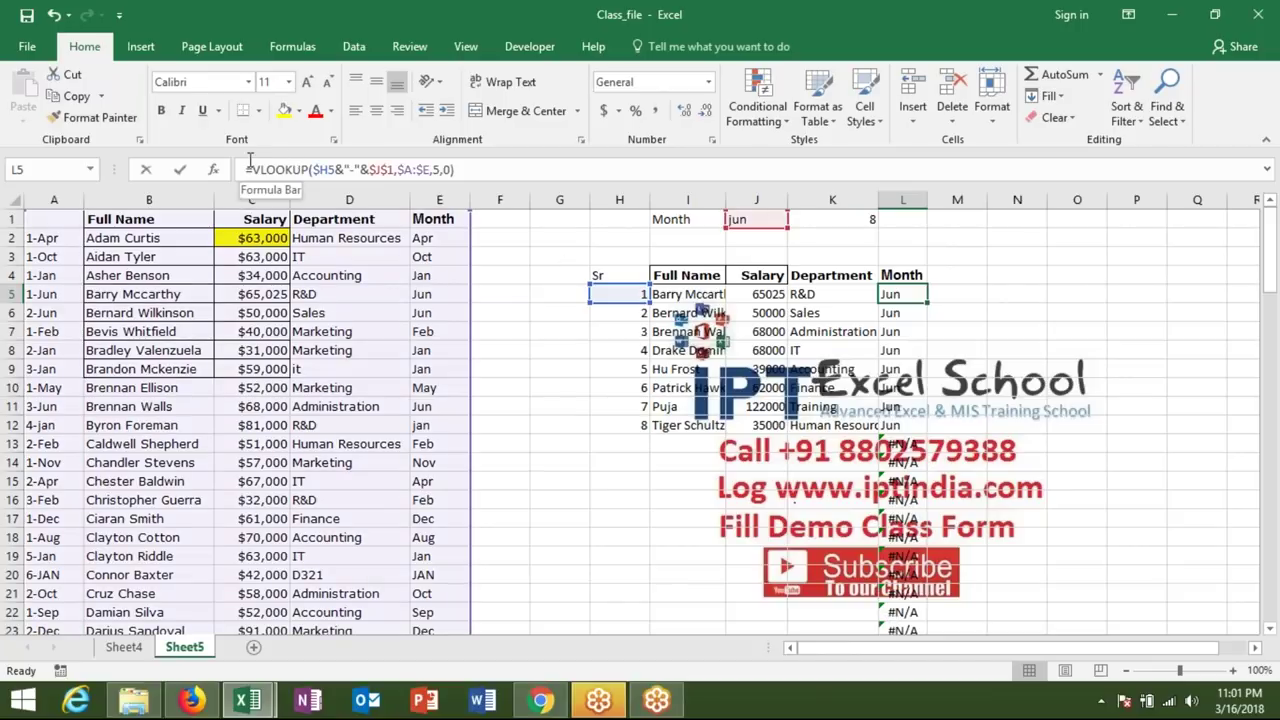
{"action": "type", "text": "IFERROR("}
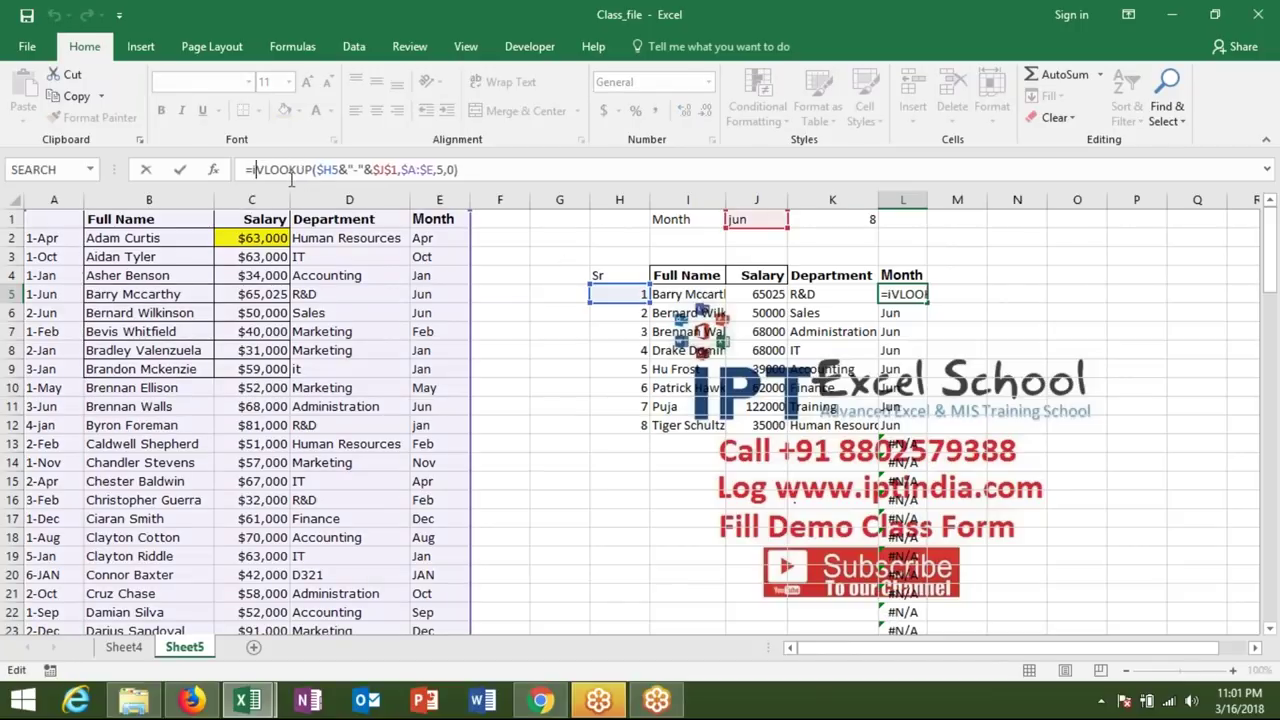
{"action": "left_click", "coordinate": [530, 171]}
{"action": "type", "text": ",\""}
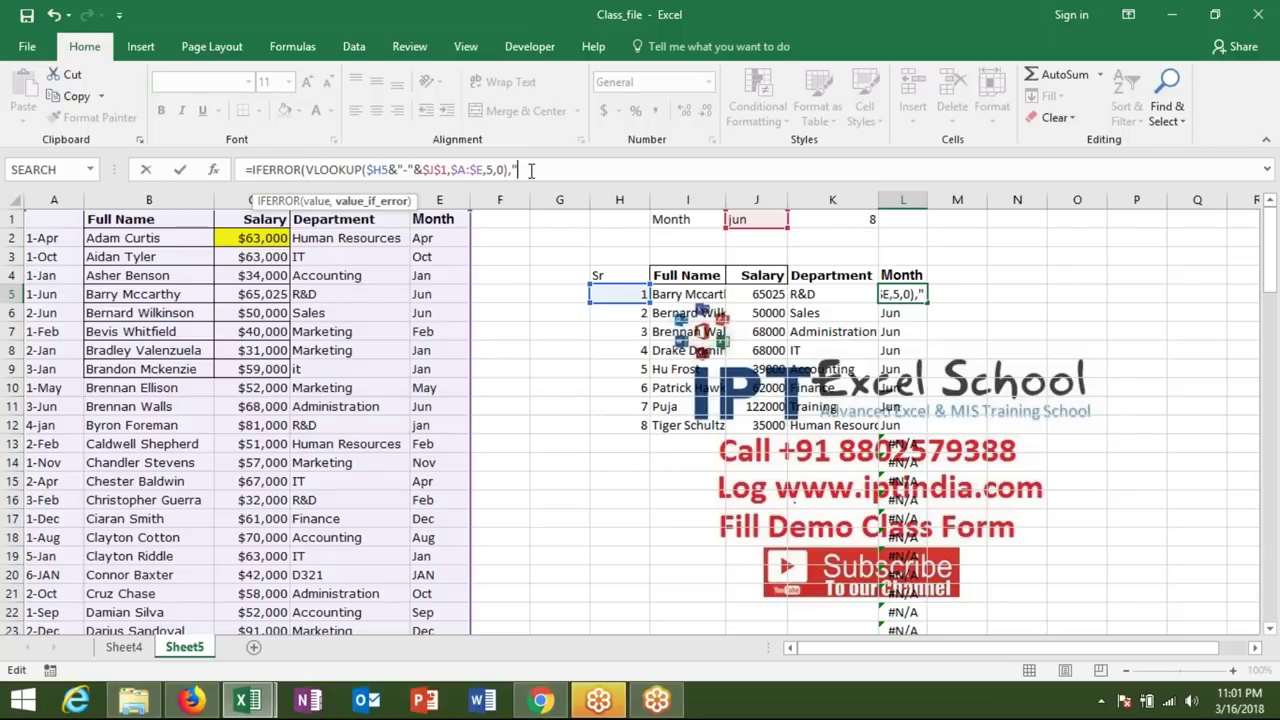
{"action": "type", "text": "\")"}
{"action": "key", "text": "ctrl+Return"}
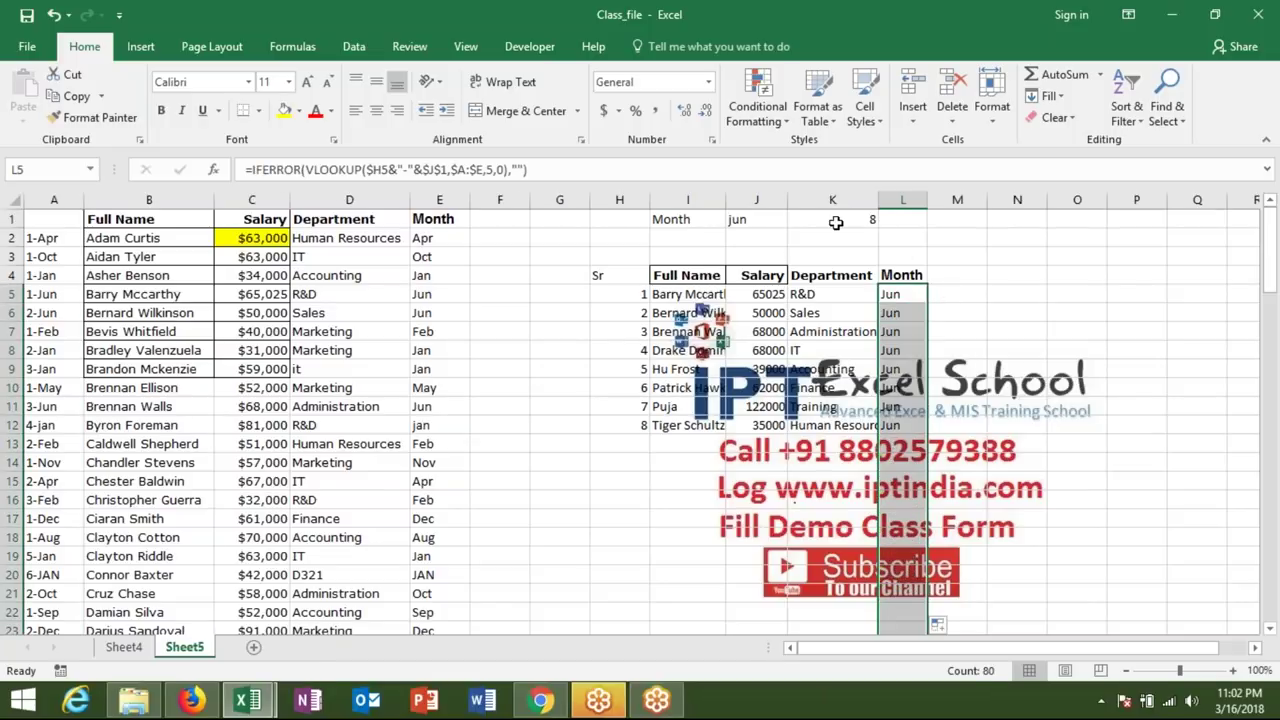
Step: Switch the report month in J1 through Jan and Feb, settling on Mar
{"action": "left_click", "coordinate": [778, 216]}
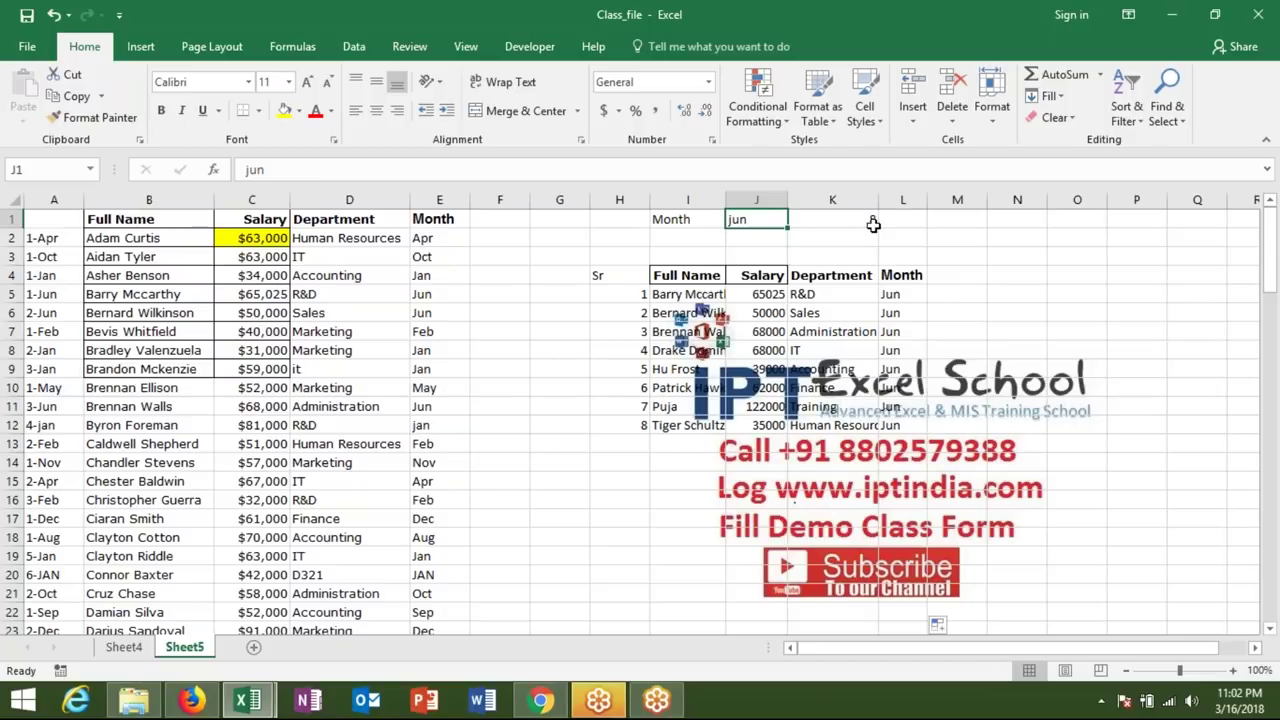
{"action": "type", "text": "Jan"}
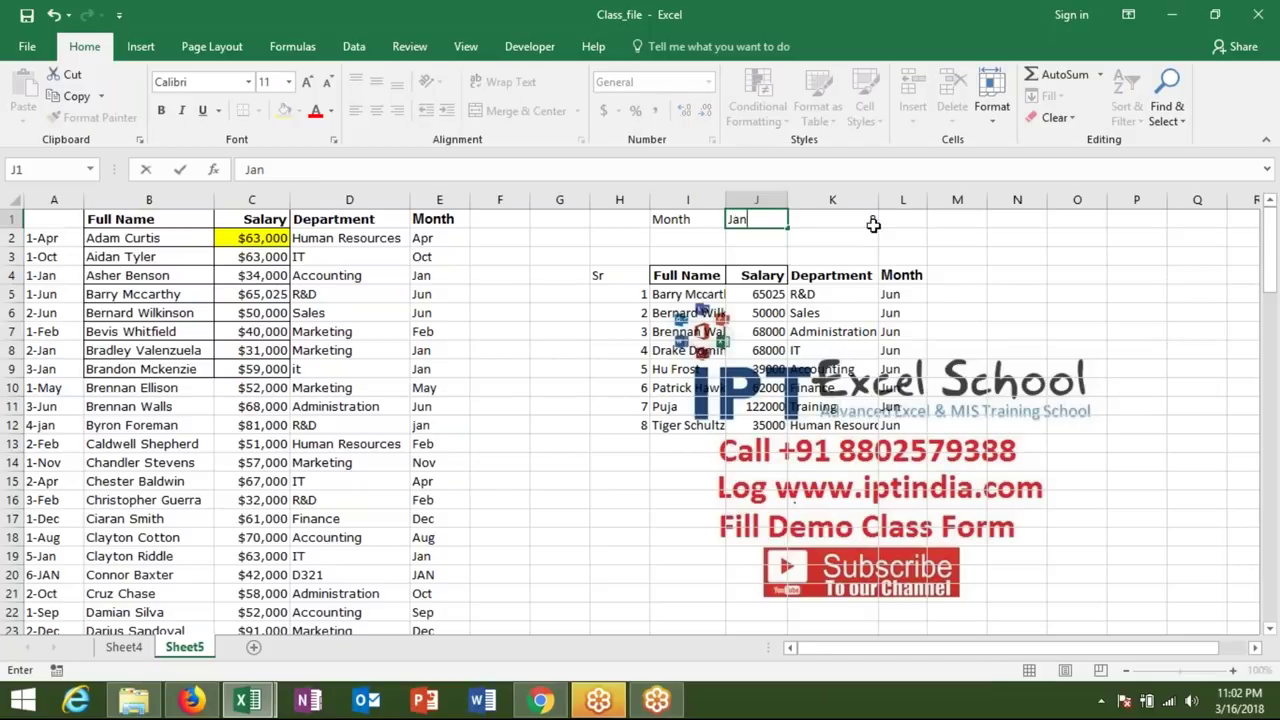
{"action": "key", "text": "Return"}
{"action": "key", "text": "Up"}
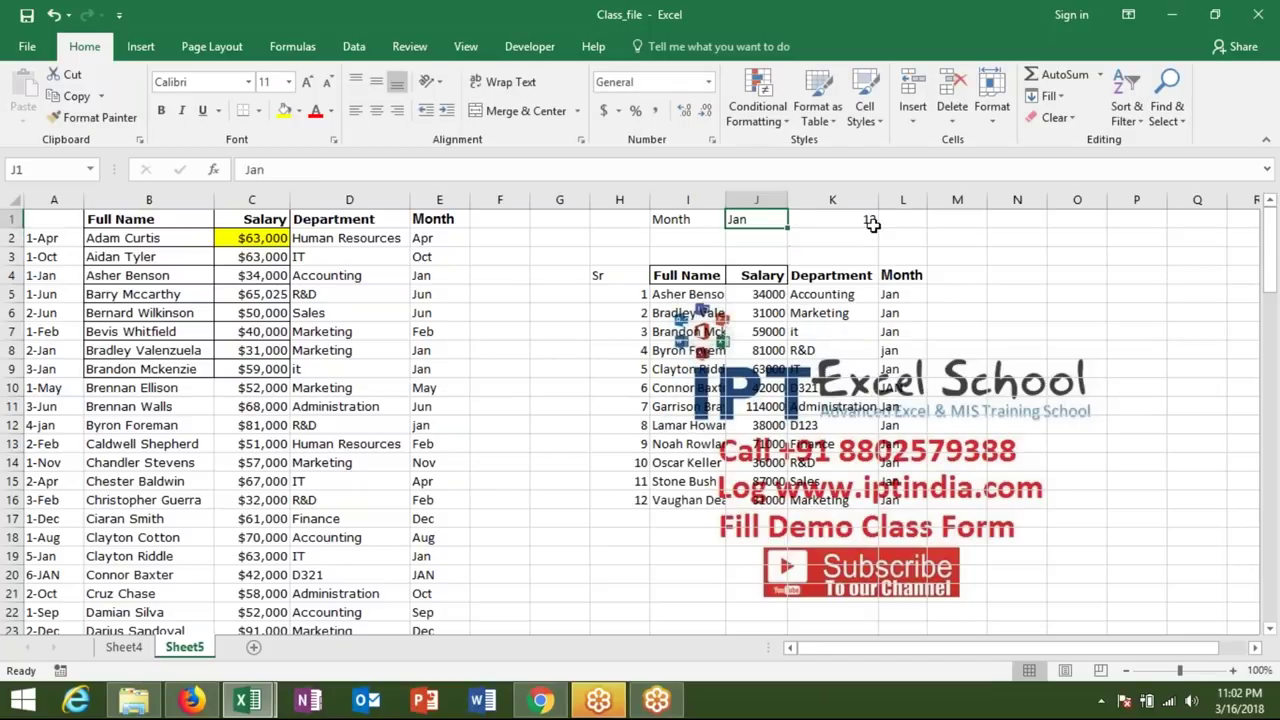
{"action": "type", "text": "Feb"}
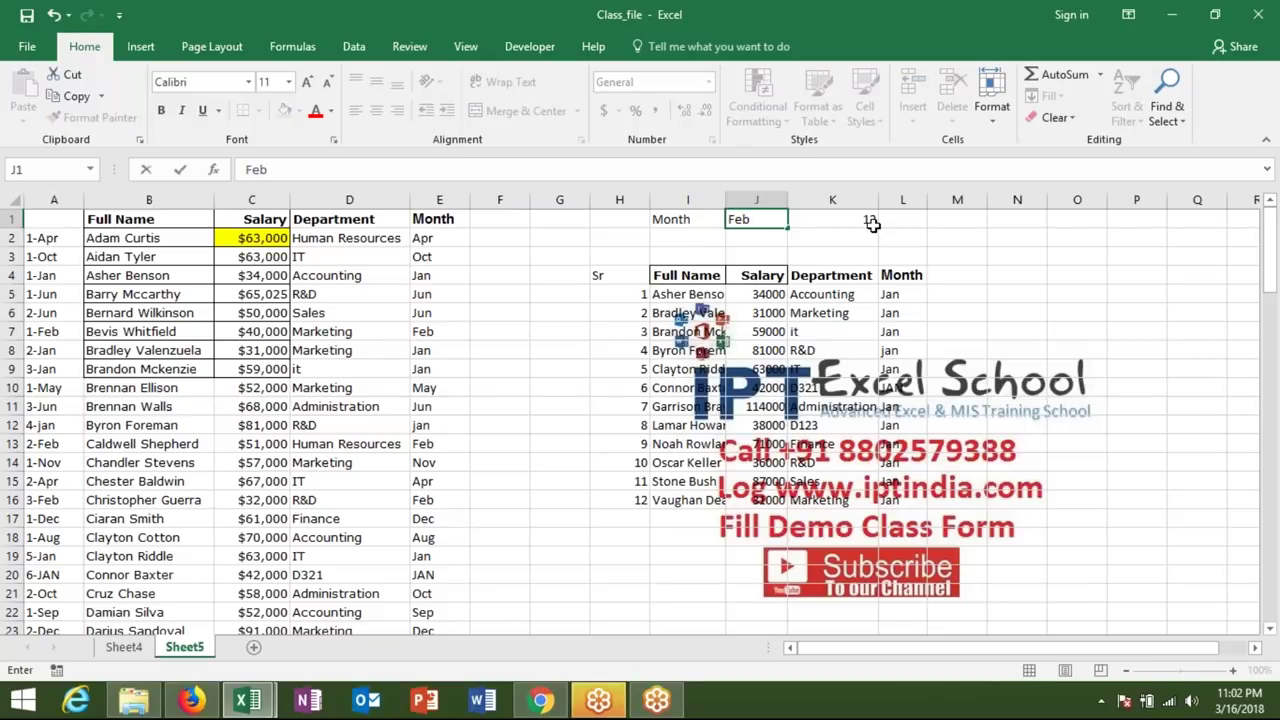
{"action": "key", "text": "Return"}
{"action": "key", "text": "Up"}
{"action": "type", "text": "Mar"}
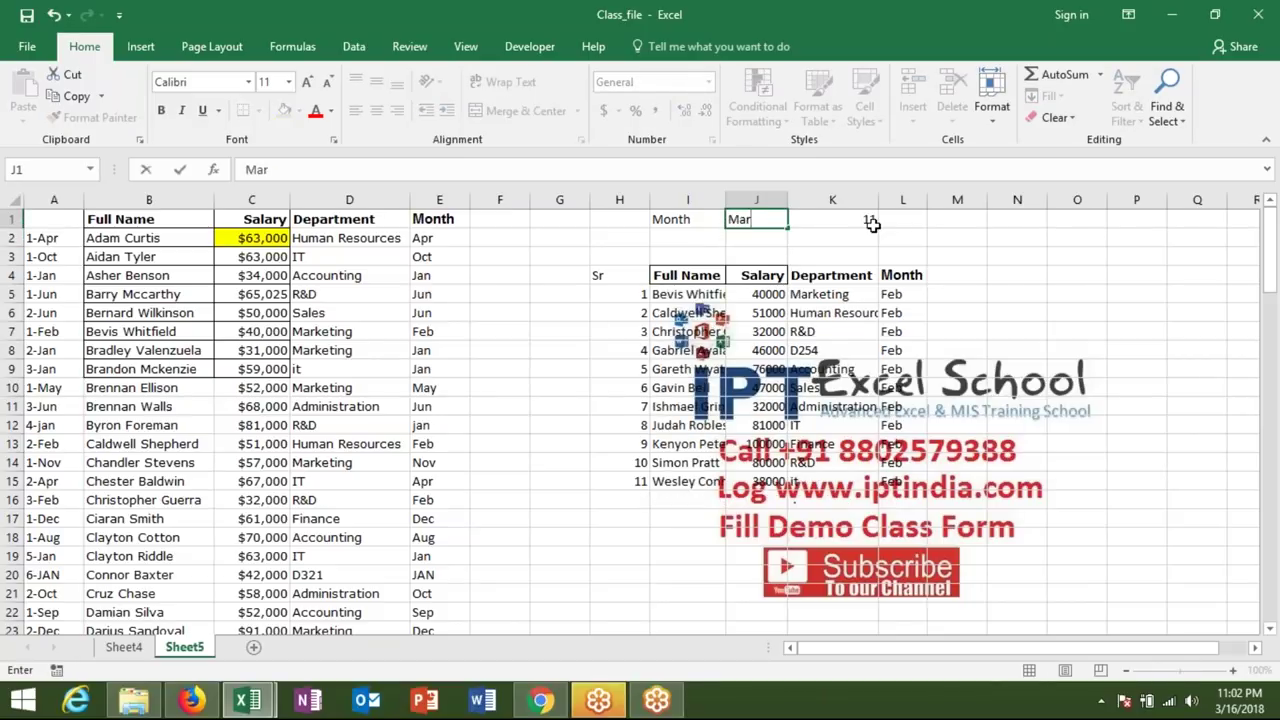
{"action": "key", "text": "Return"}
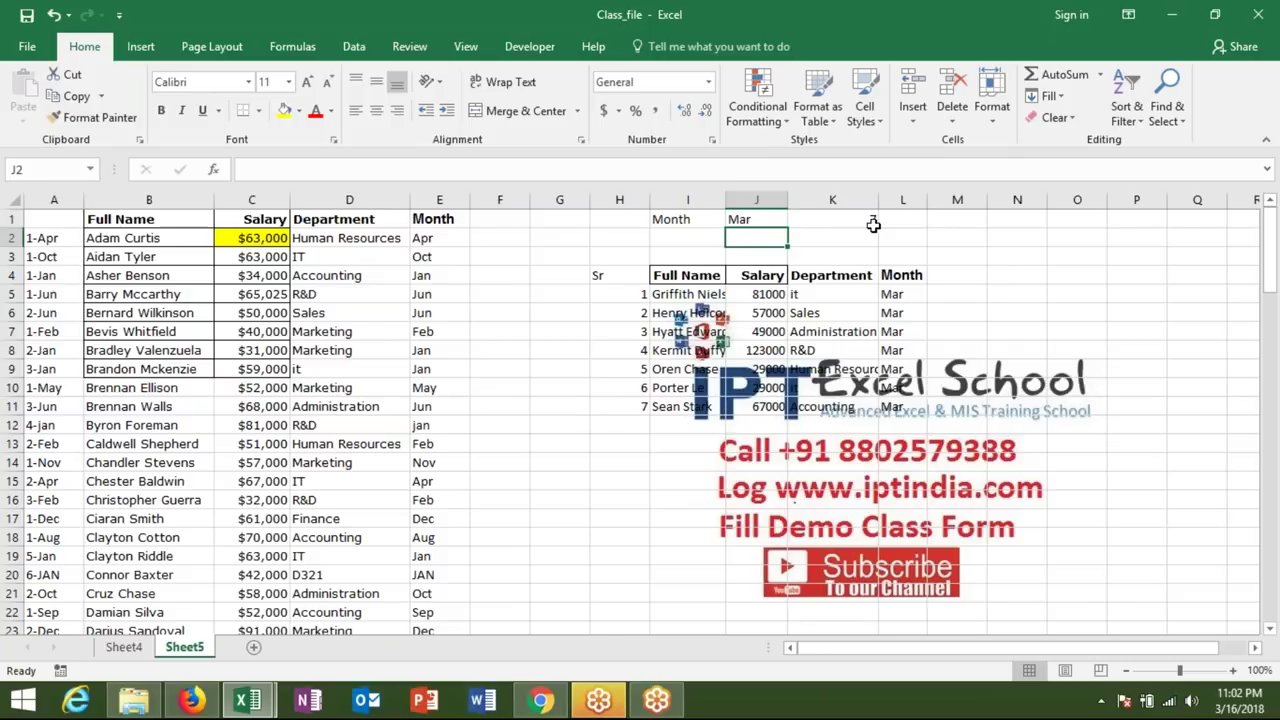
Step: Discard the stray 1 typed in J2 and move down to the J5 lookup
{"action": "type", "text": "1"}
{"action": "key", "text": "Escape"}
{"action": "key", "text": "Down"}
{"action": "key", "text": "Down"}
{"action": "key", "text": "Down"}
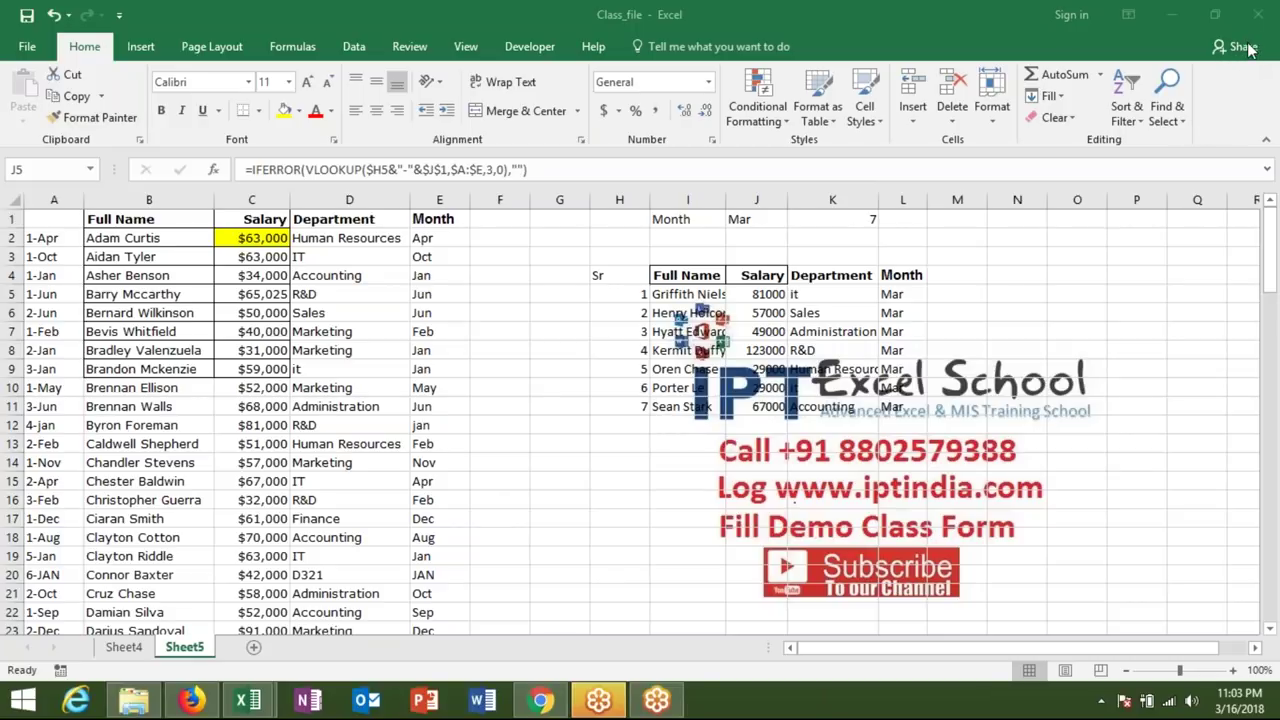
{"action": "left_click", "coordinate": [636, 426]}
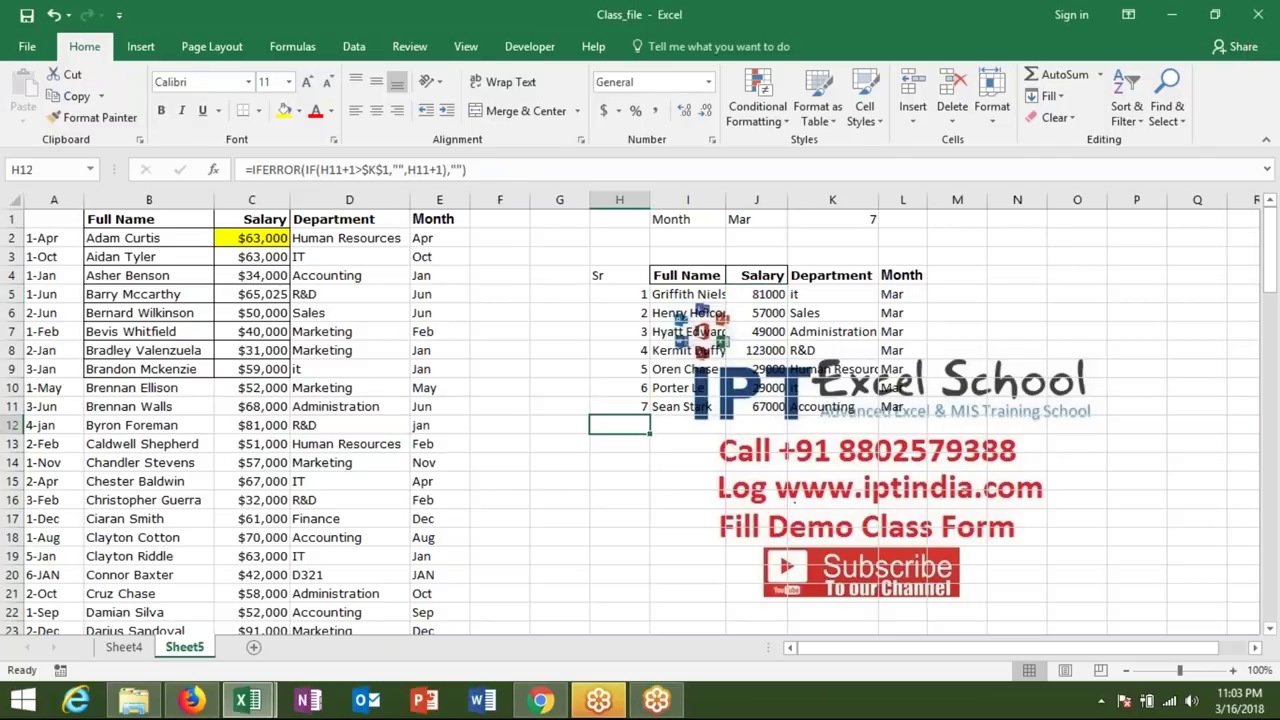
{"action": "left_click", "coordinate": [638, 449]}
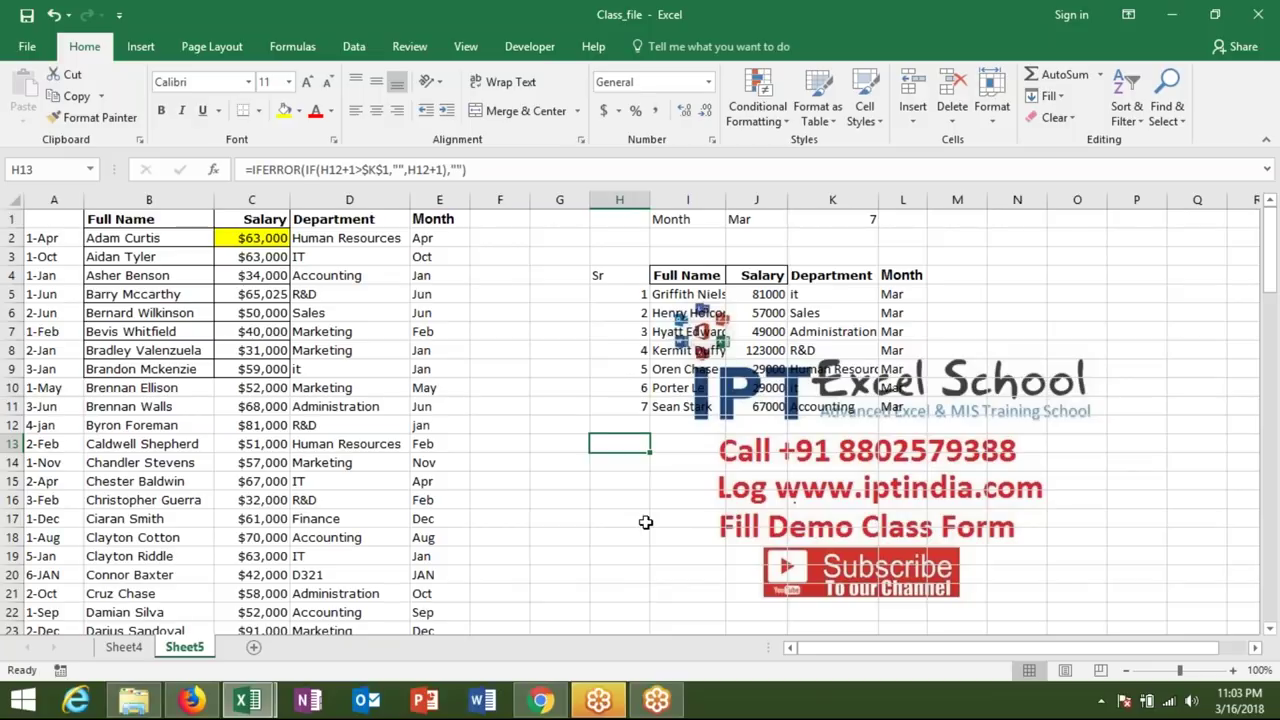
{"action": "scroll", "coordinate": [643, 483], "scroll_direction": "down", "scroll_amount": 1}
{"action": "scroll", "coordinate": [642, 484], "scroll_direction": "up", "scroll_amount": 1}
{"action": "left_click", "coordinate": [640, 330]}
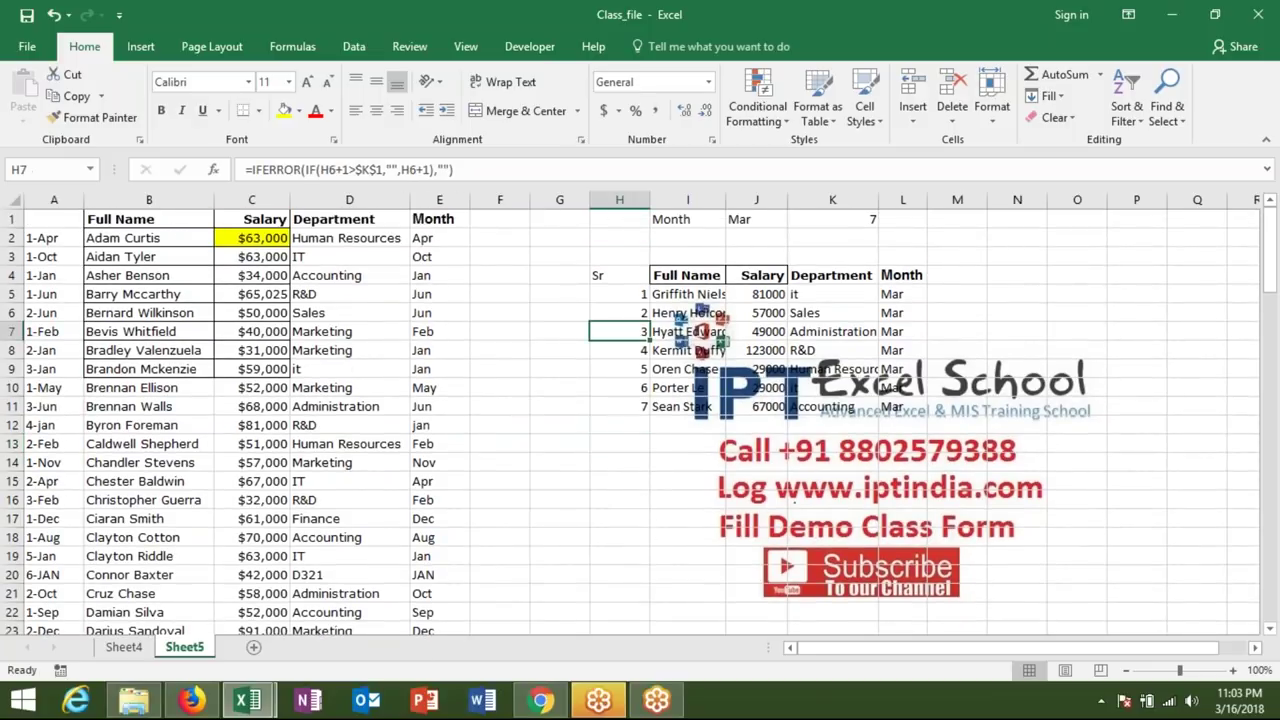
{"action": "left_click", "coordinate": [643, 296]}
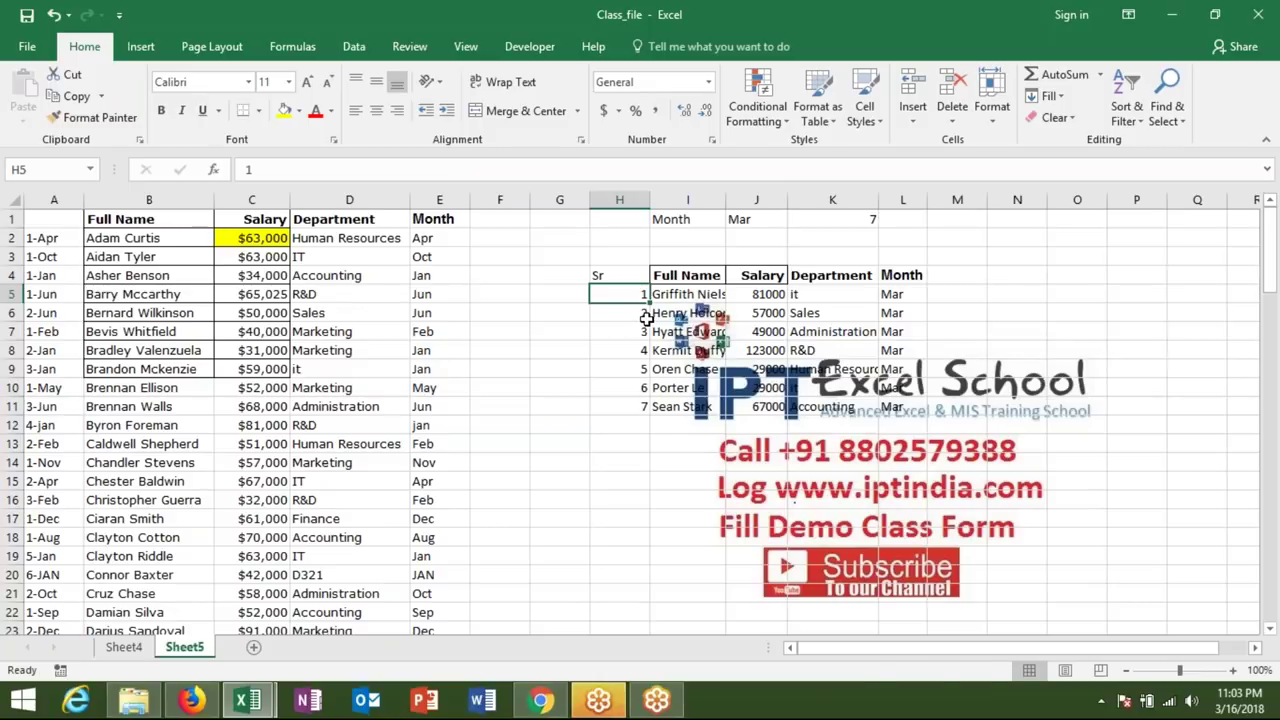
{"action": "key", "text": "shift+Right"}
{"action": "key", "text": "shift+Right"}
{"action": "key", "text": "shift+Right"}
{"action": "key", "text": "Right"}
{"action": "key", "text": "Left"}
{"action": "key", "text": "shift+Right"}
{"action": "key", "text": "shift+Right"}
{"action": "key", "text": "Down"}
{"action": "key", "text": "shift+Right"}
{"action": "key", "text": "Down"}
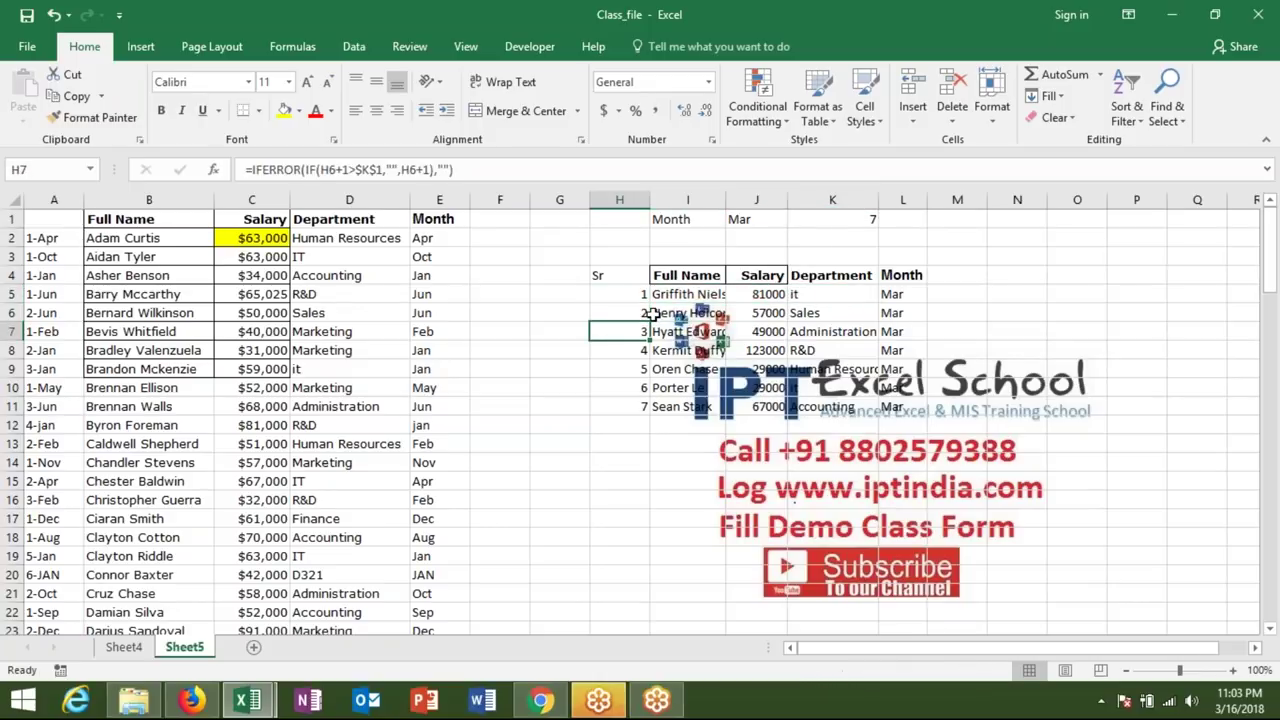
{"action": "key", "text": "shift+Right"}
{"action": "key", "text": "shift+Right"}
{"action": "key", "text": "shift+Right"}
{"action": "key", "text": "shift+Right"}
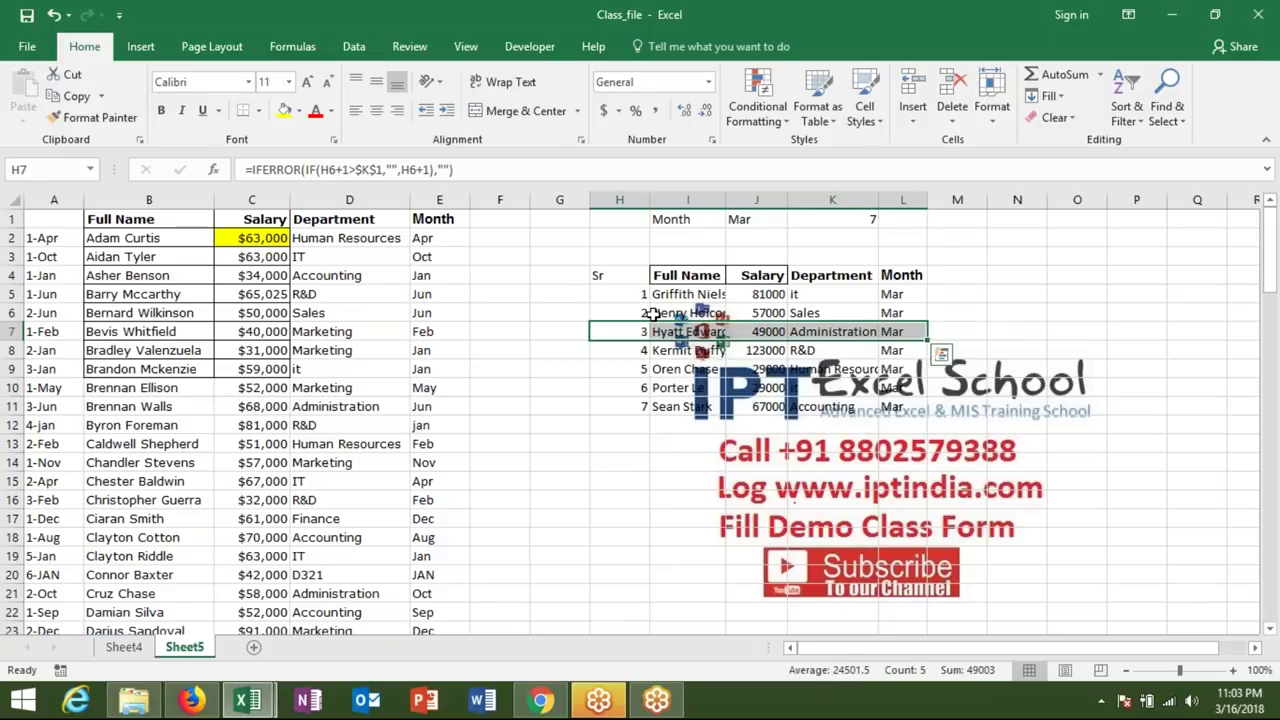
{"action": "key", "text": "Left"}
{"action": "key", "text": "Right"}
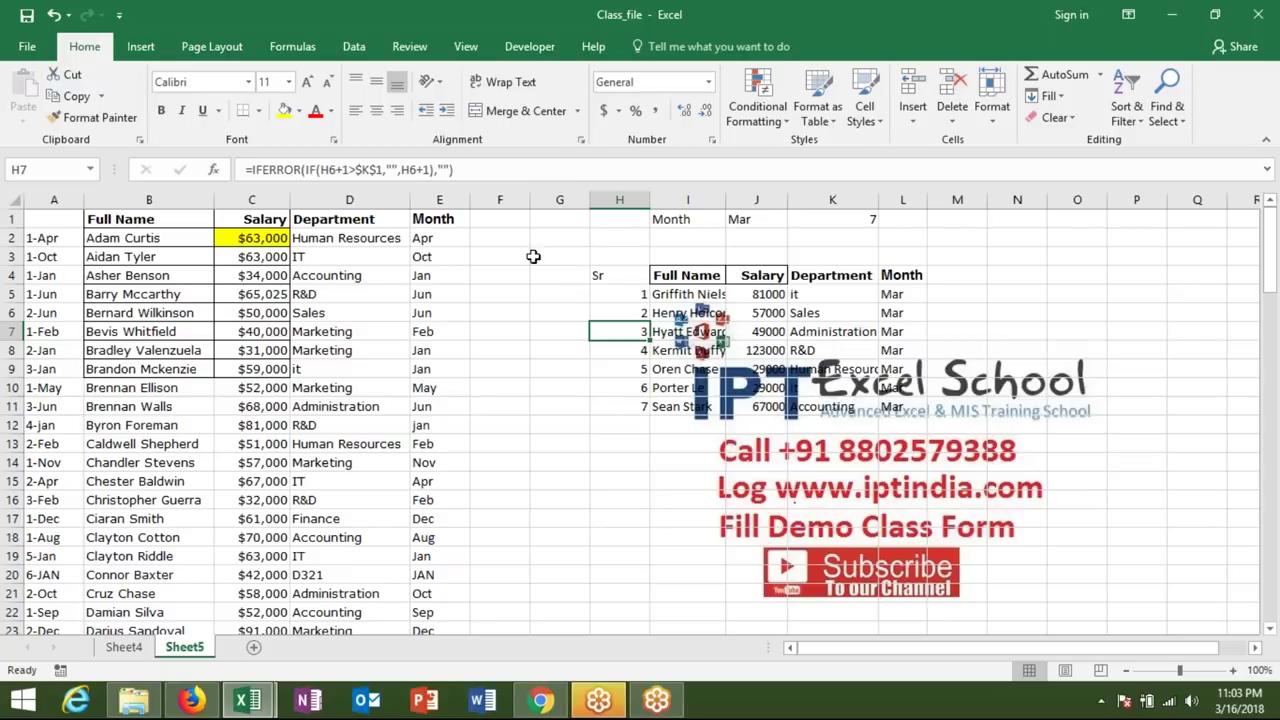
Step: Change H7 to =IF(H6="","Total",IFERROR(IF(H6+1>$K$1,"",H6+1),""))
{"action": "left_click", "coordinate": [253, 172]}
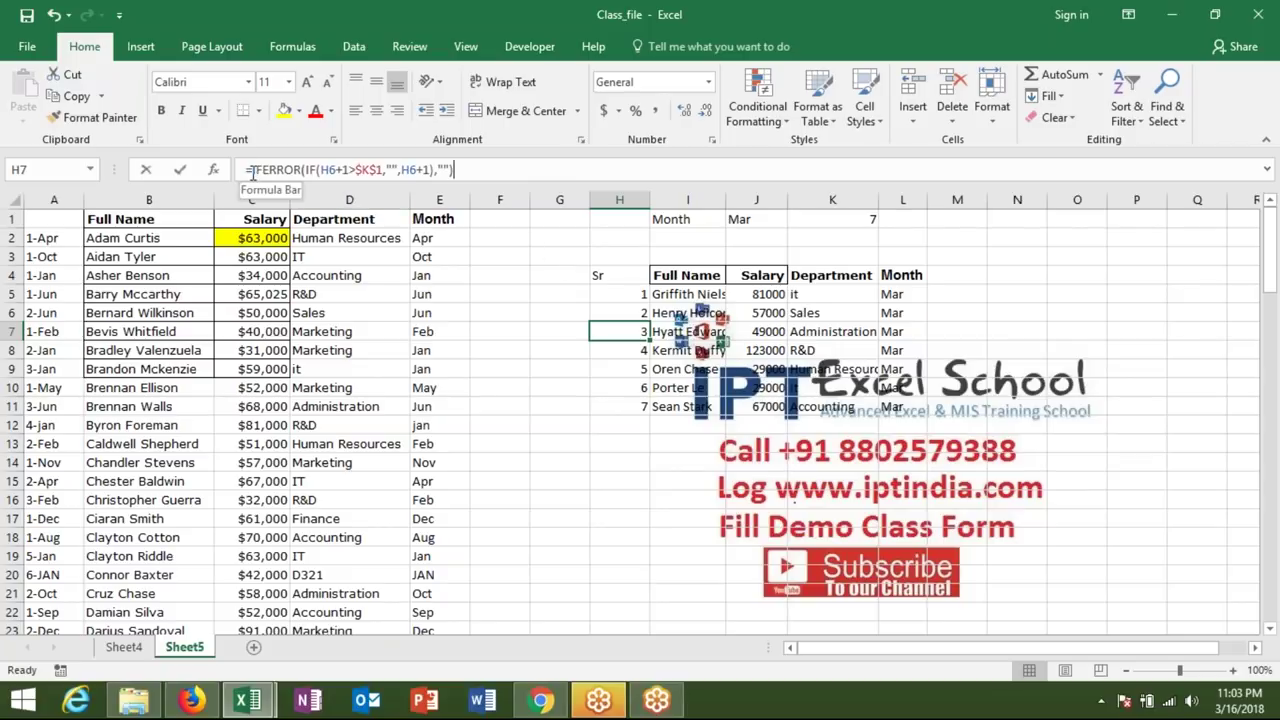
{"action": "type", "text": "IF"}
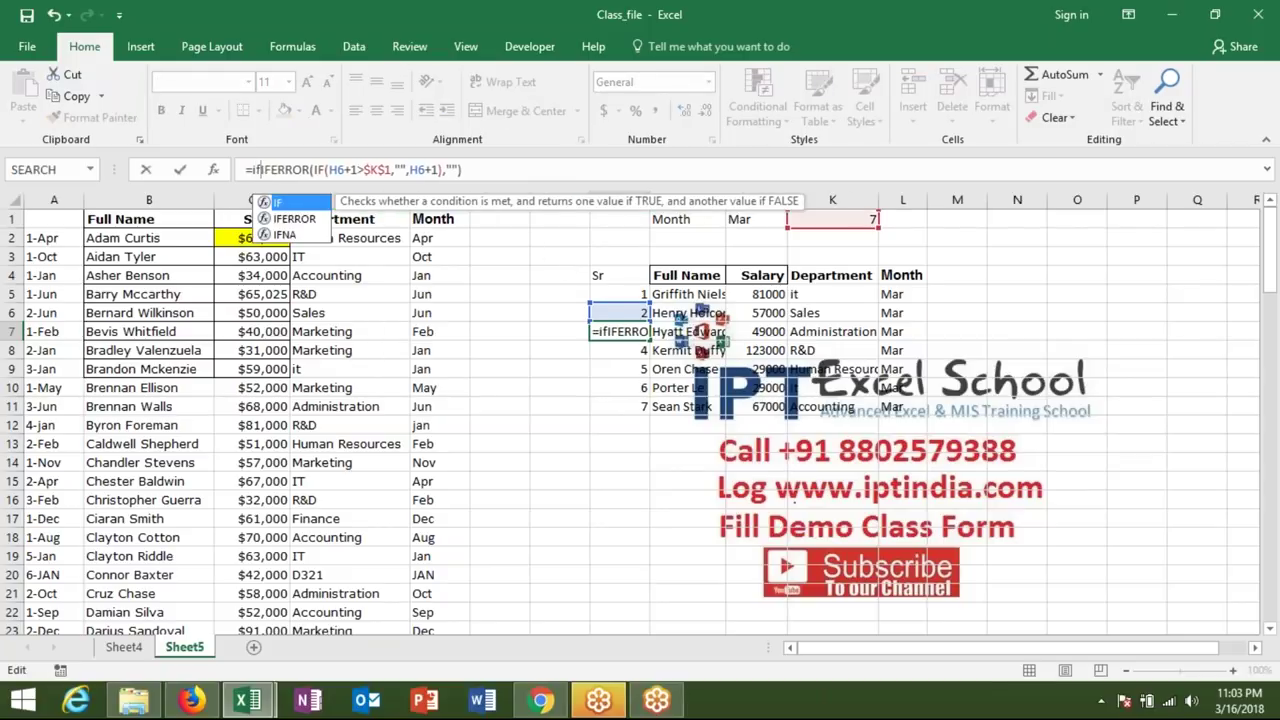
{"action": "key", "text": "Tab"}
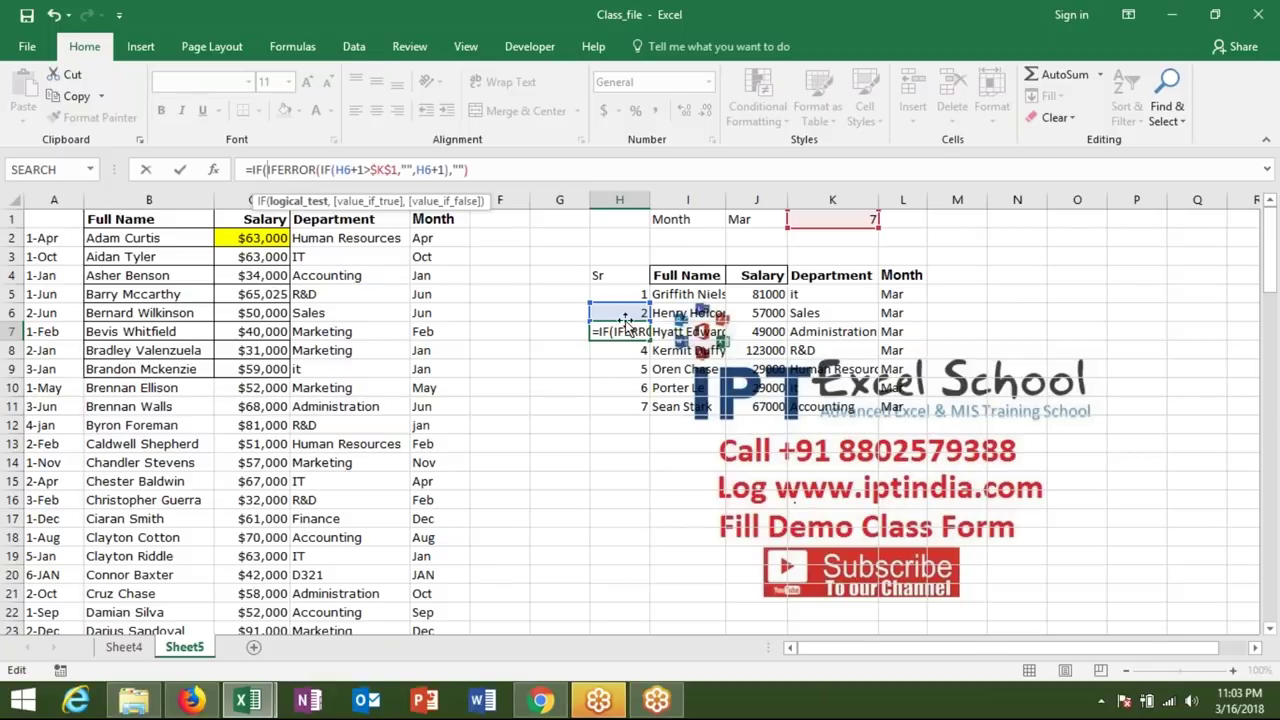
{"action": "left_click", "coordinate": [624, 314]}
{"action": "type", "text": "=\"\",\"Total\","}
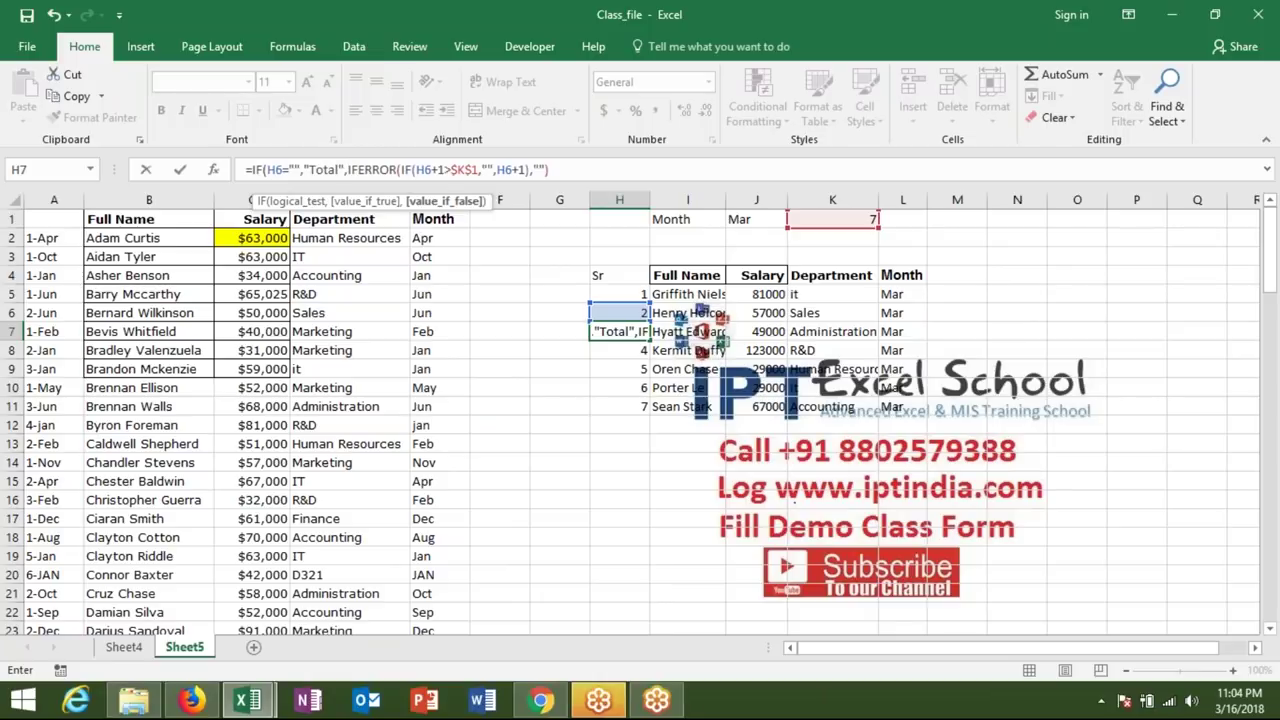
{"action": "key", "text": "Return"}
{"action": "key", "text": "Return"}
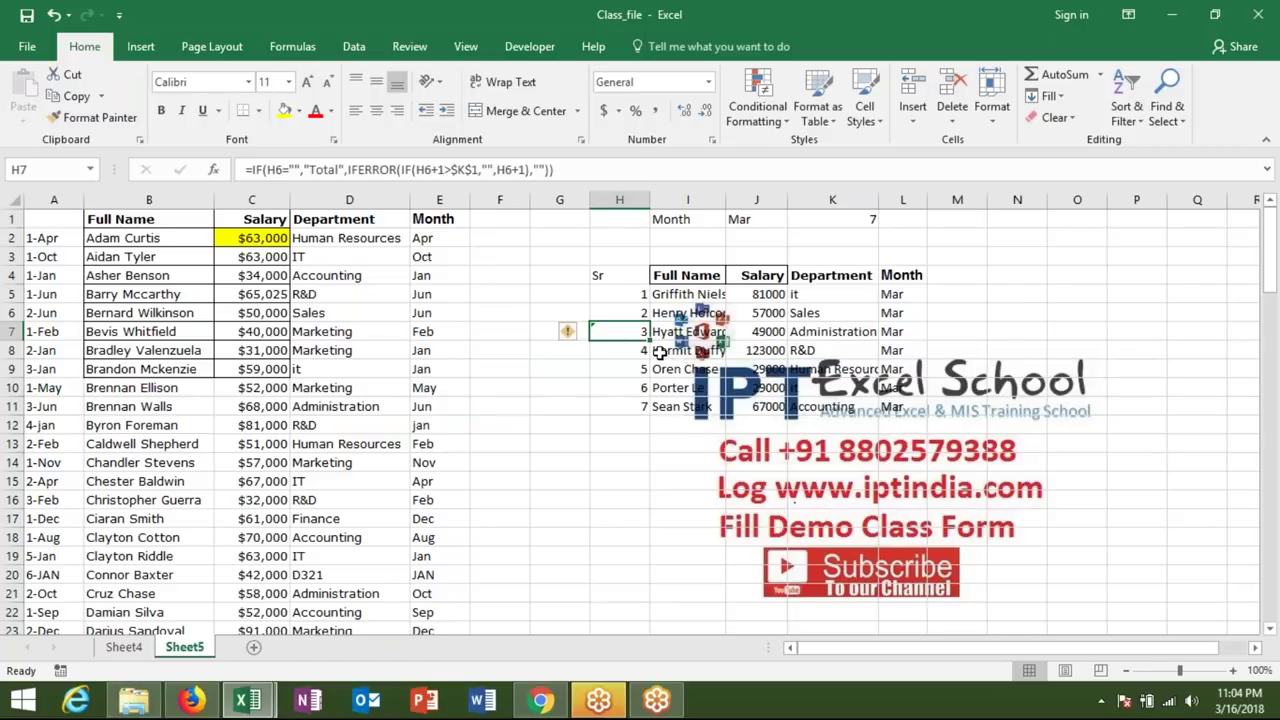
Step: Fill the H7 serial formula down column H and check the Total results in H13 and H18
{"action": "double_click", "coordinate": [650, 340]}
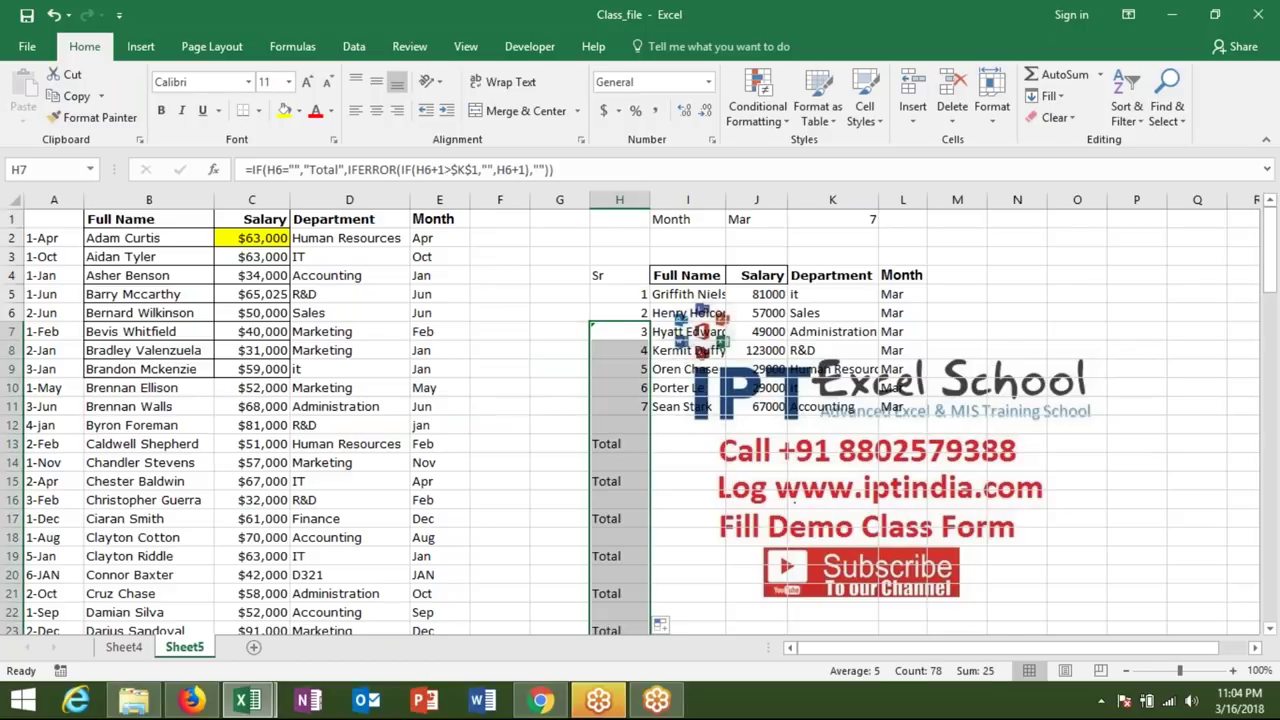
{"action": "scroll", "coordinate": [634, 420], "scroll_direction": "down", "scroll_amount": 2}
{"action": "scroll", "coordinate": [620, 360], "scroll_direction": "down", "scroll_amount": 1}
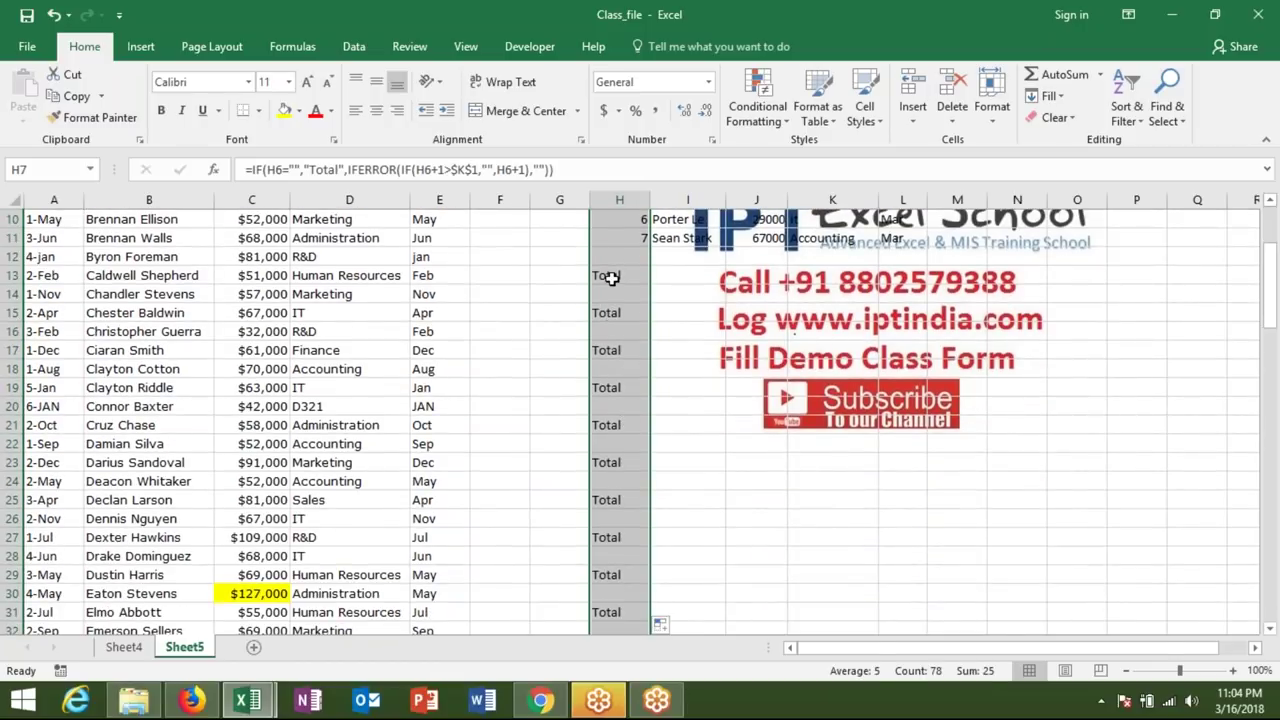
{"action": "left_click", "coordinate": [612, 280]}
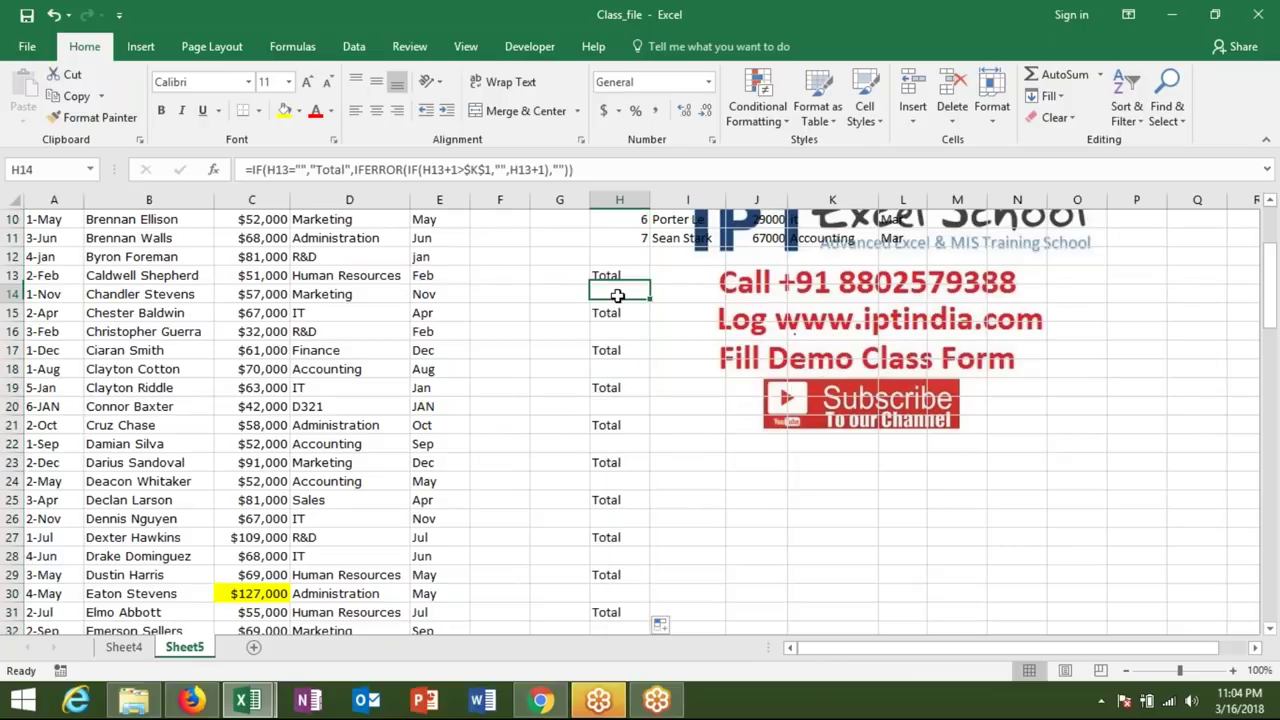
{"action": "left_click", "coordinate": [626, 374]}
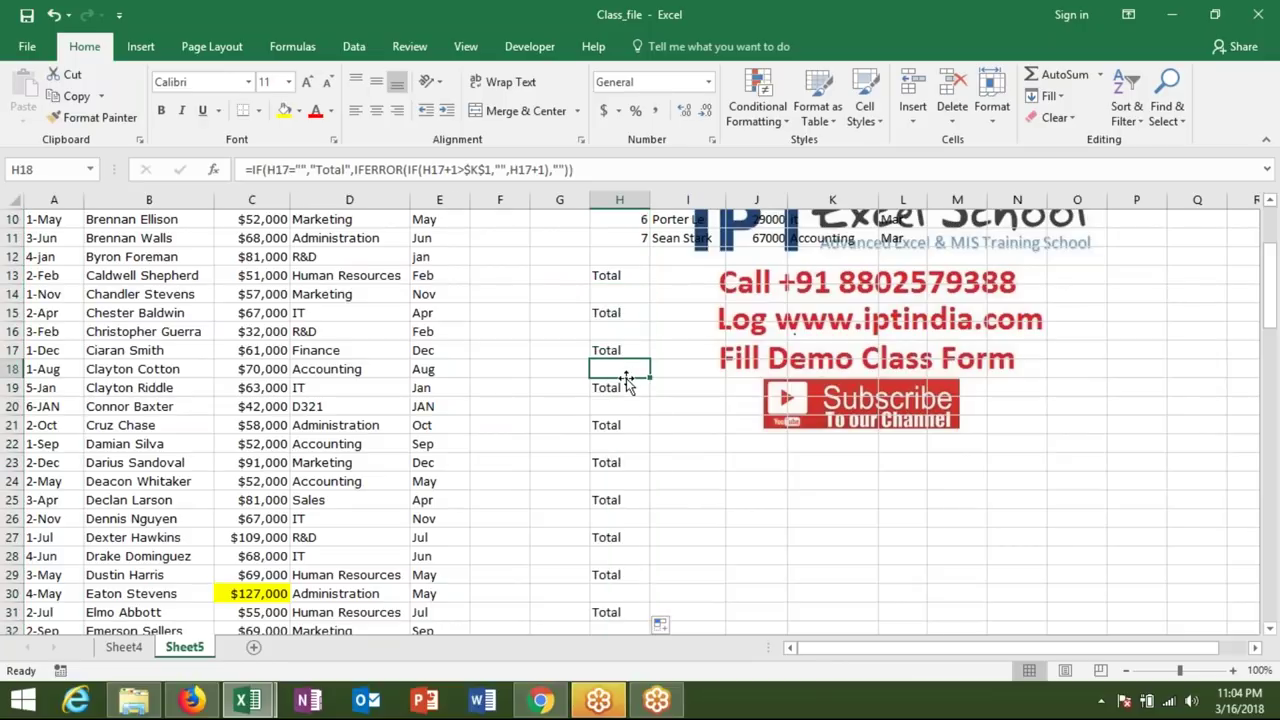
{"action": "scroll", "coordinate": [612, 335], "scroll_direction": "up", "scroll_amount": 3}
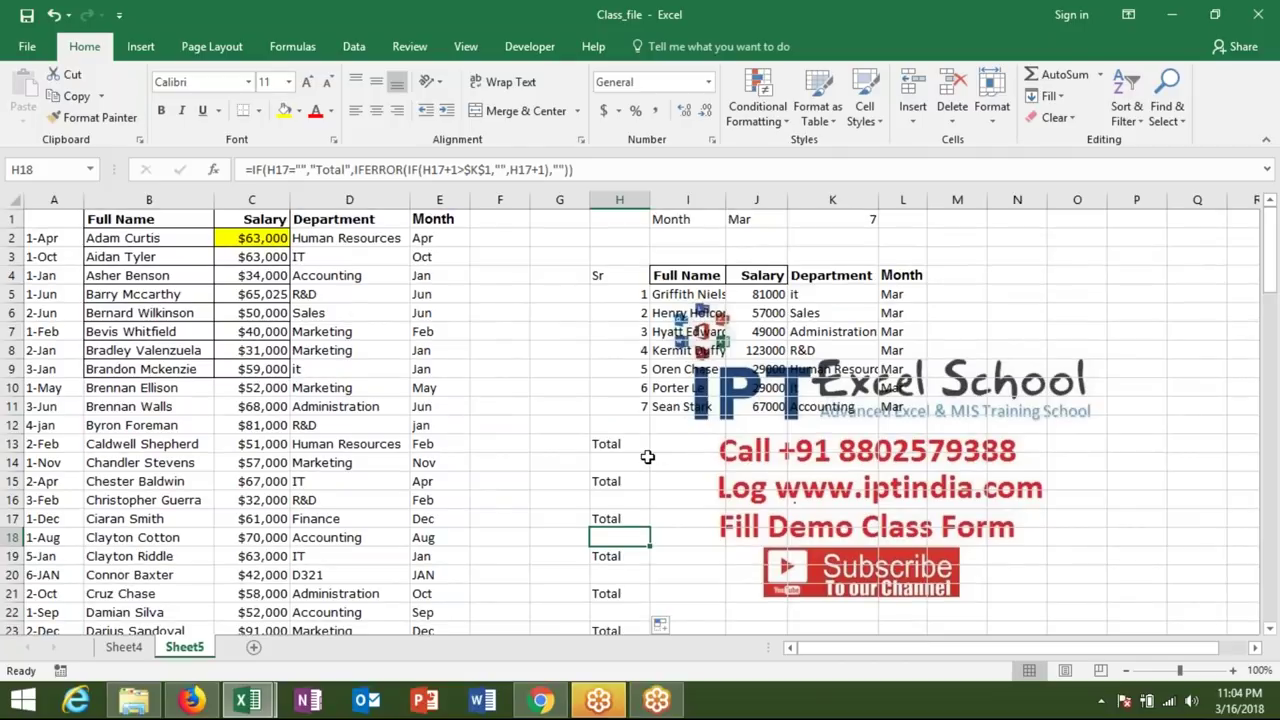
{"action": "left_click_drag", "start_coordinate": [612, 481], "coordinate": [612, 598]}
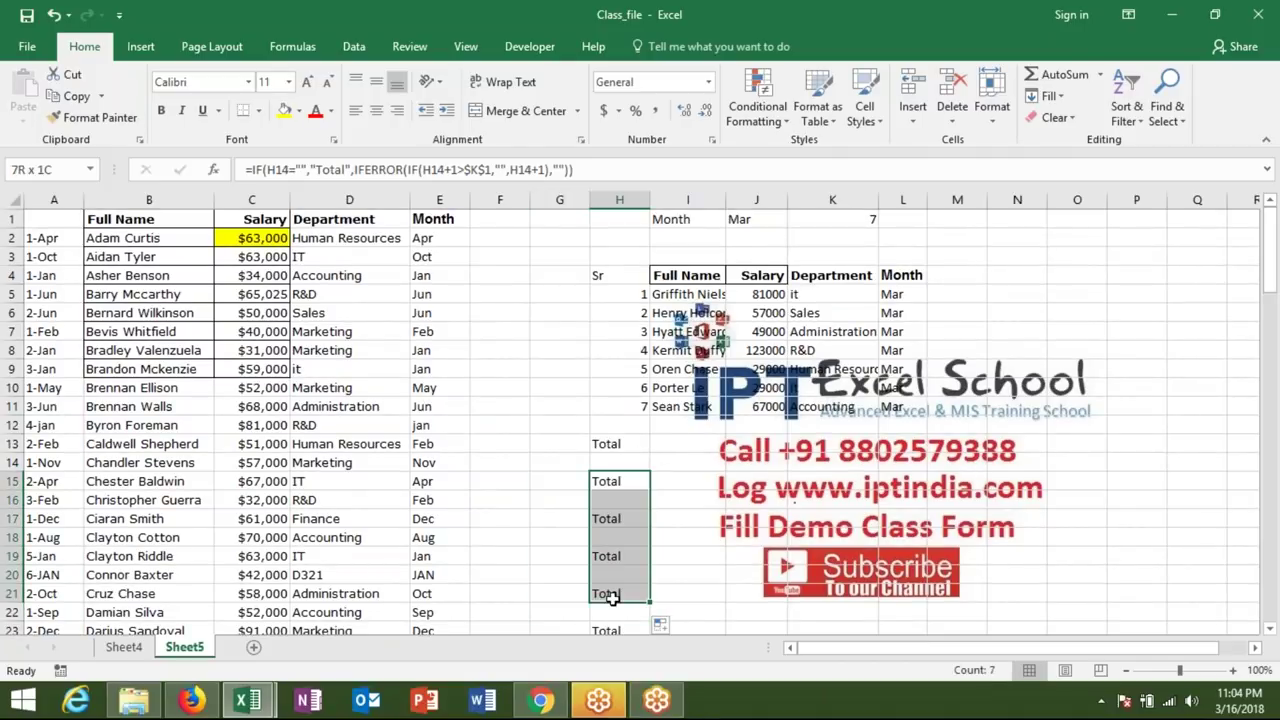
{"action": "scroll", "coordinate": [628, 483], "scroll_direction": "down", "scroll_amount": 1}
{"action": "scroll", "coordinate": [628, 483], "scroll_direction": "down", "scroll_amount": 3}
{"action": "scroll", "coordinate": [628, 483], "scroll_direction": "up", "scroll_amount": 4}
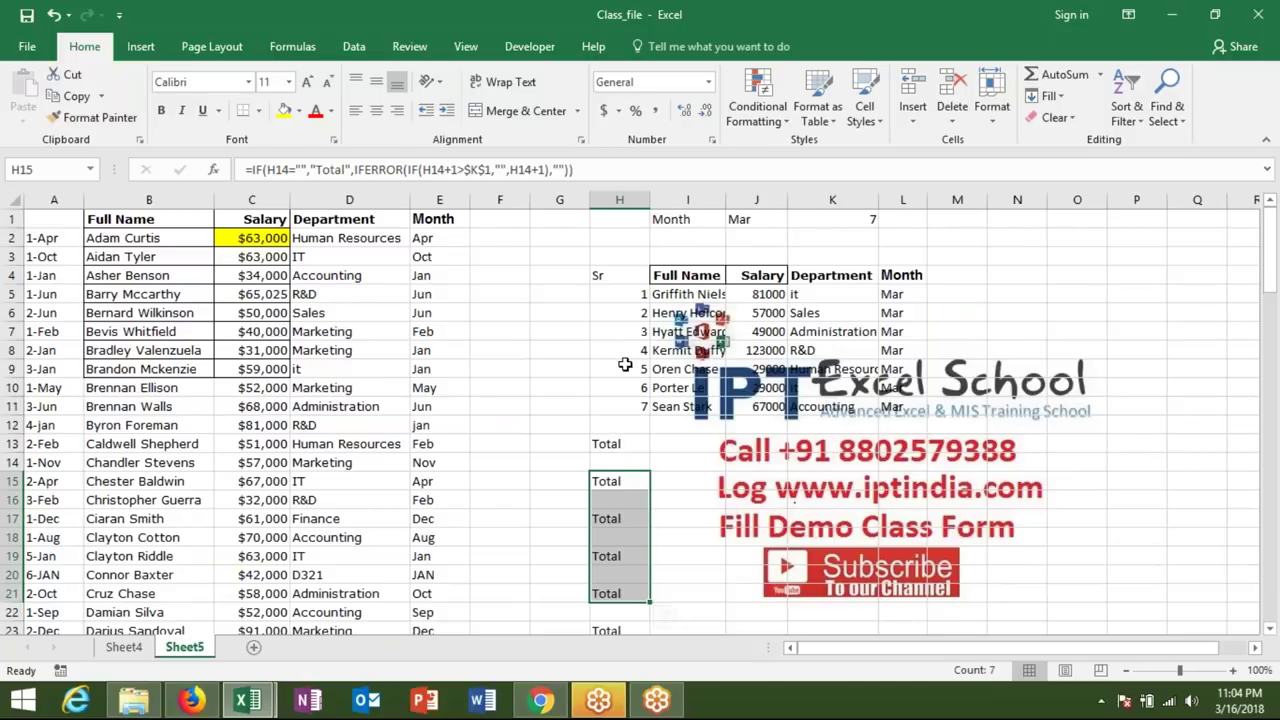
{"action": "left_click", "coordinate": [625, 325]}
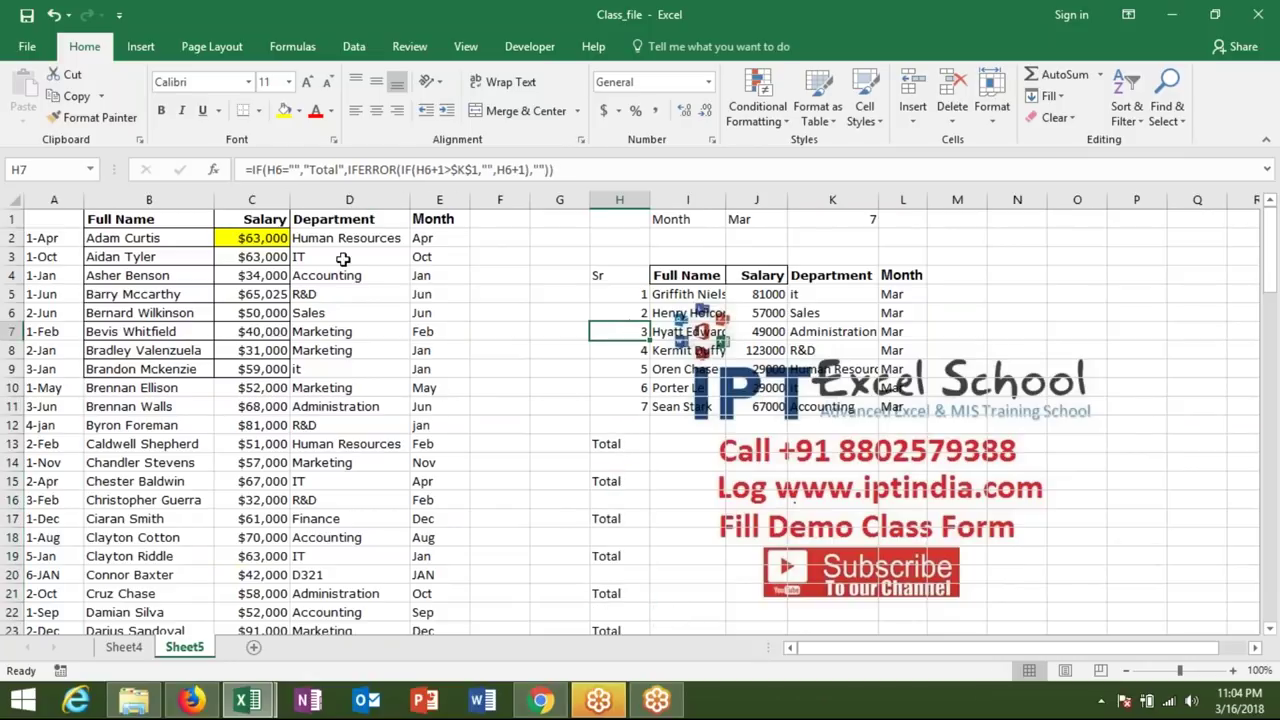
Step: Rewrite the H7 serial formula to start with IF(COUNTIF($H$5:H6,"total")>=1,"",…)
{"action": "left_click", "coordinate": [255, 170]}
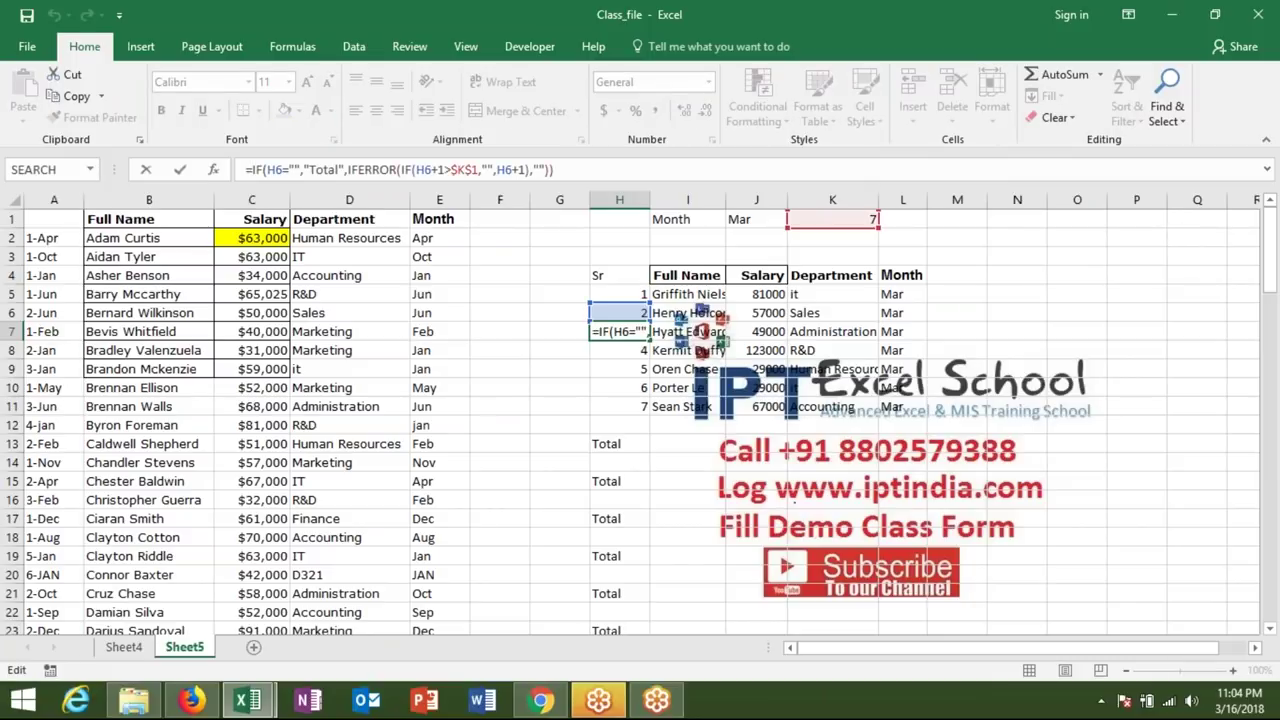
{"action": "type", "text": "IF(count"}
{"action": "key", "text": "Down"}
{"action": "key", "text": "Down"}
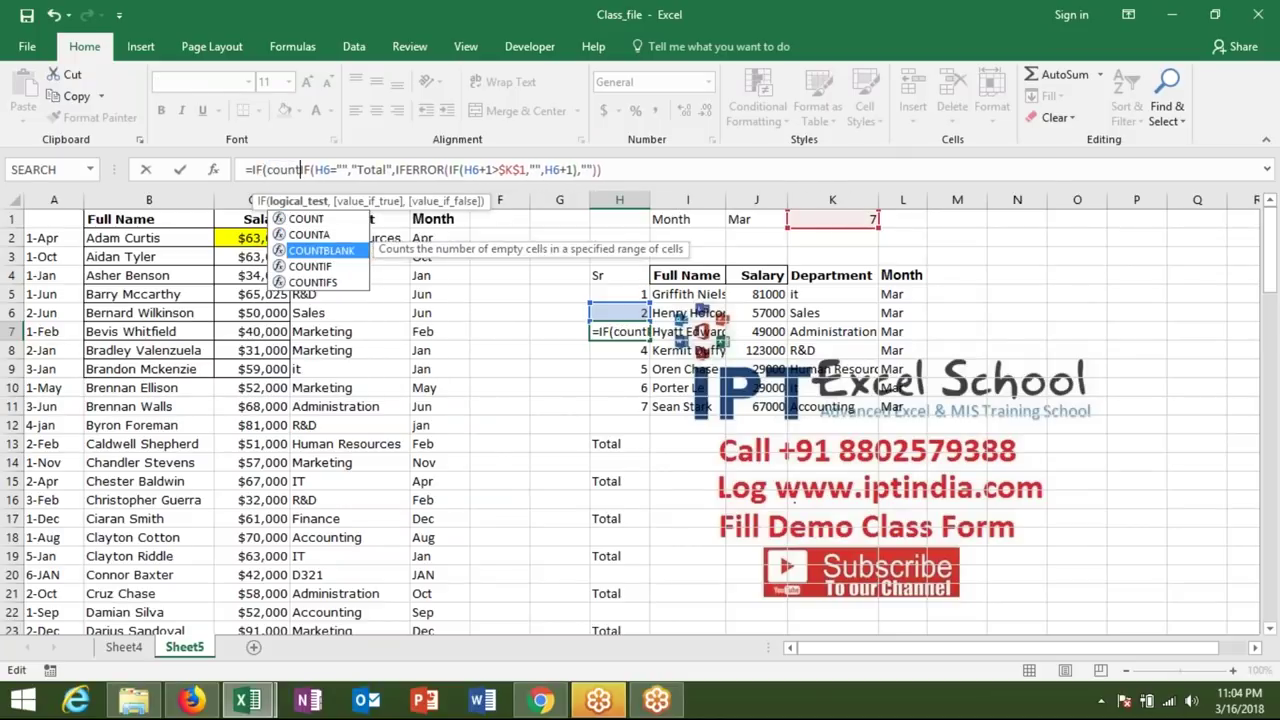
{"action": "key", "text": "Down"}
{"action": "key", "text": "Tab"}
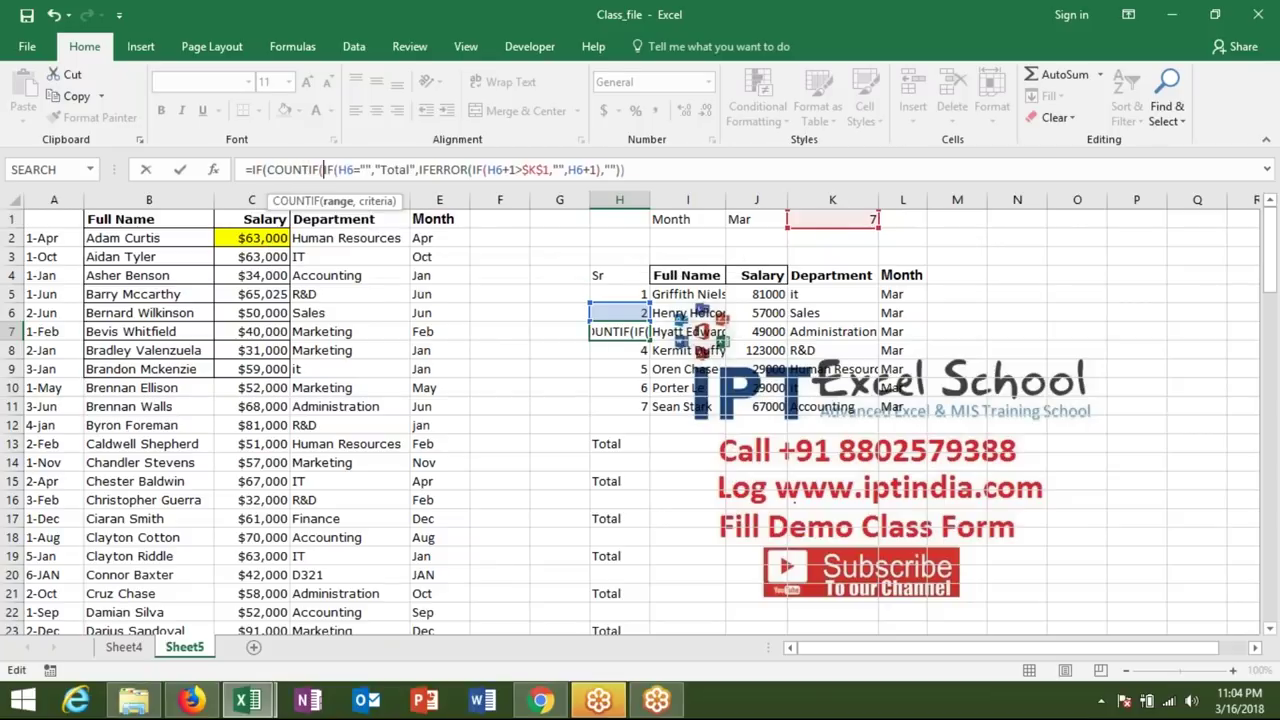
{"action": "left_click", "coordinate": [625, 313]}
{"action": "left_click_drag", "start_coordinate": [620, 294], "coordinate": [620, 313]}
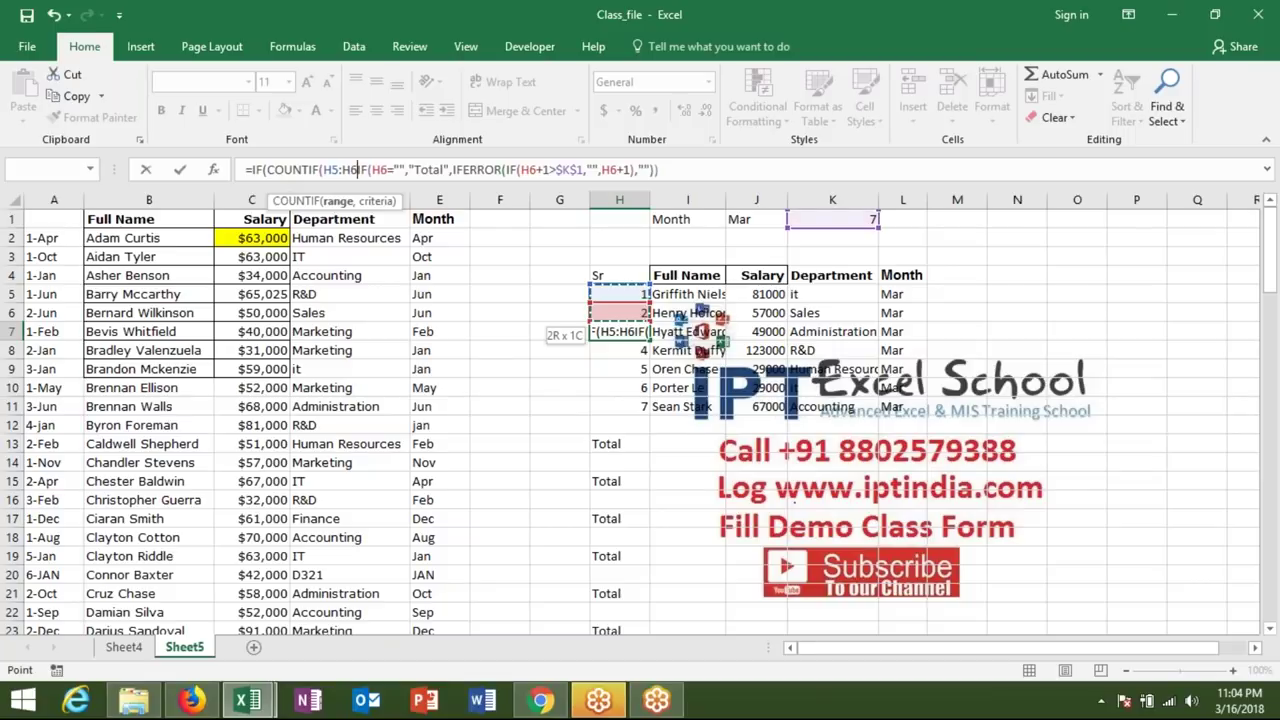
{"action": "type", "text": ",\"total\""}
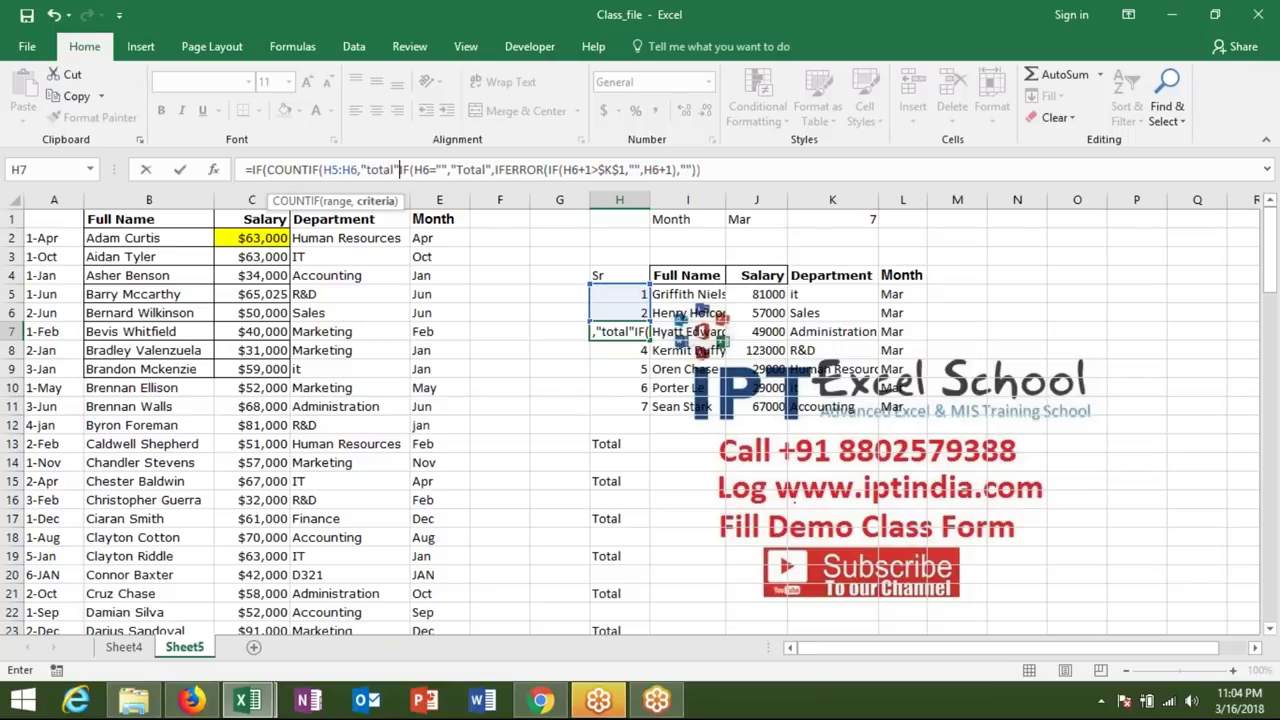
{"action": "type", "text": ")"}
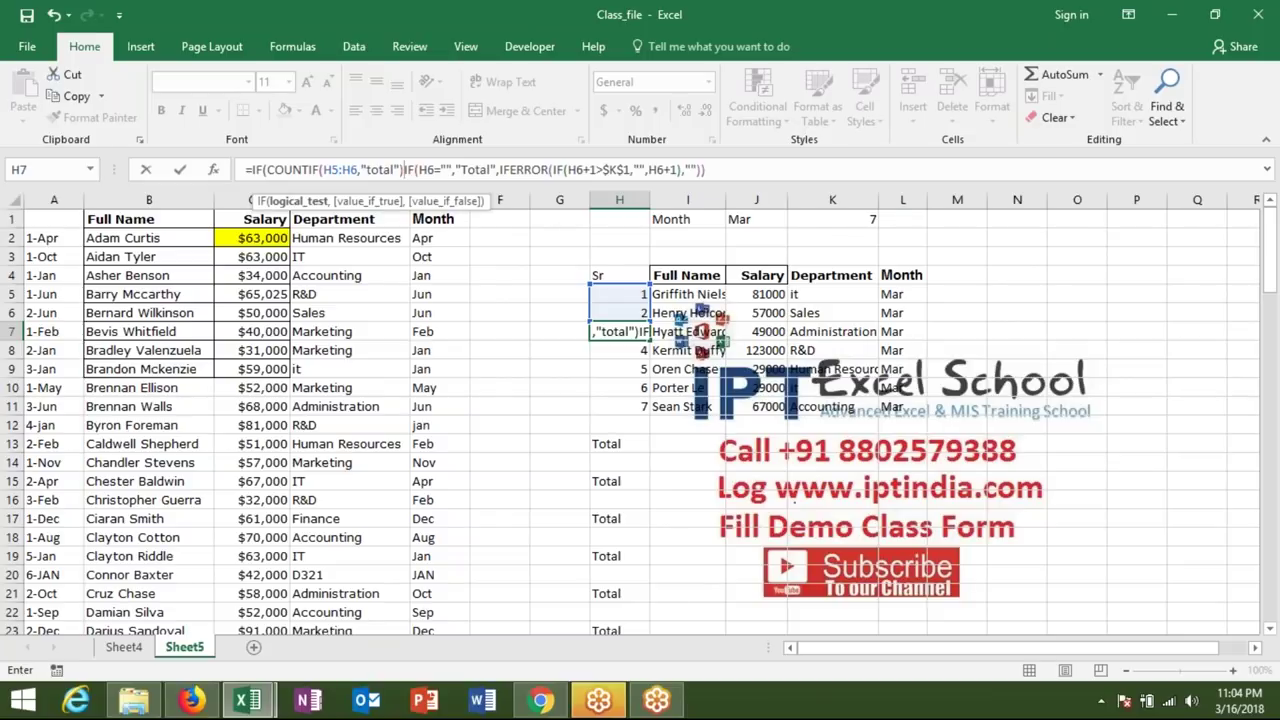
{"action": "type", "text": ">=1"}
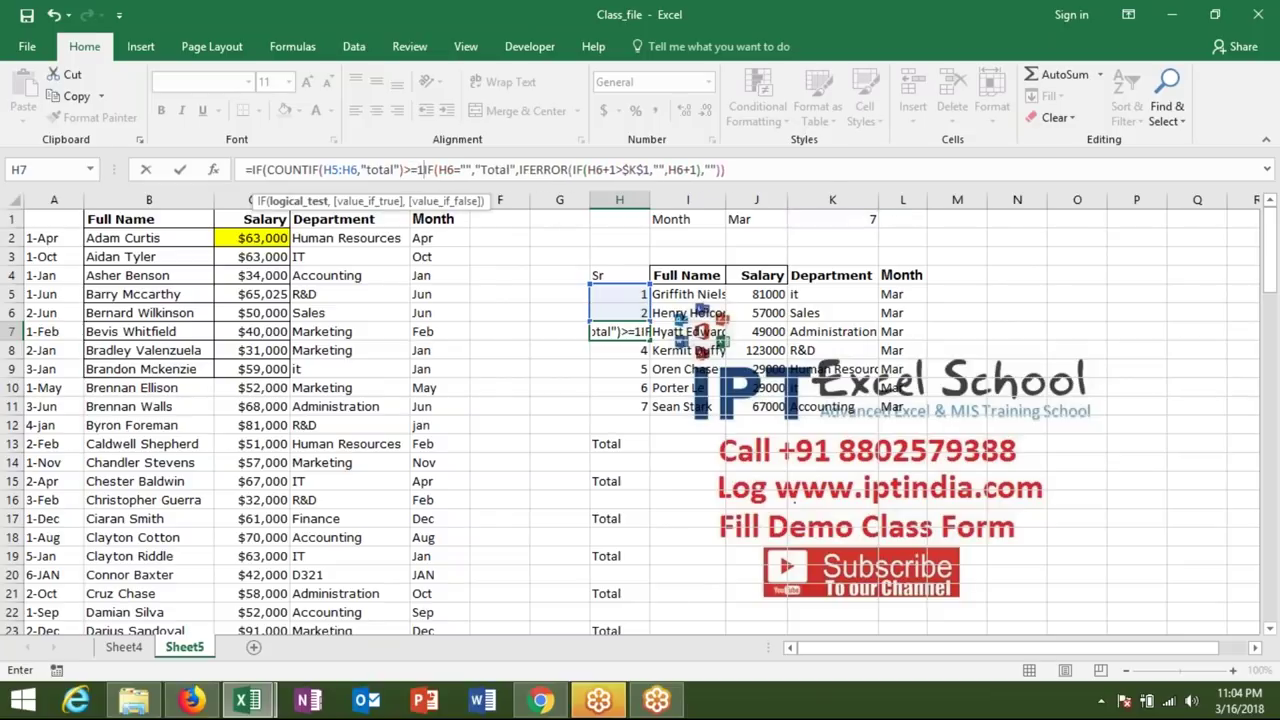
{"action": "type", "text": ","}
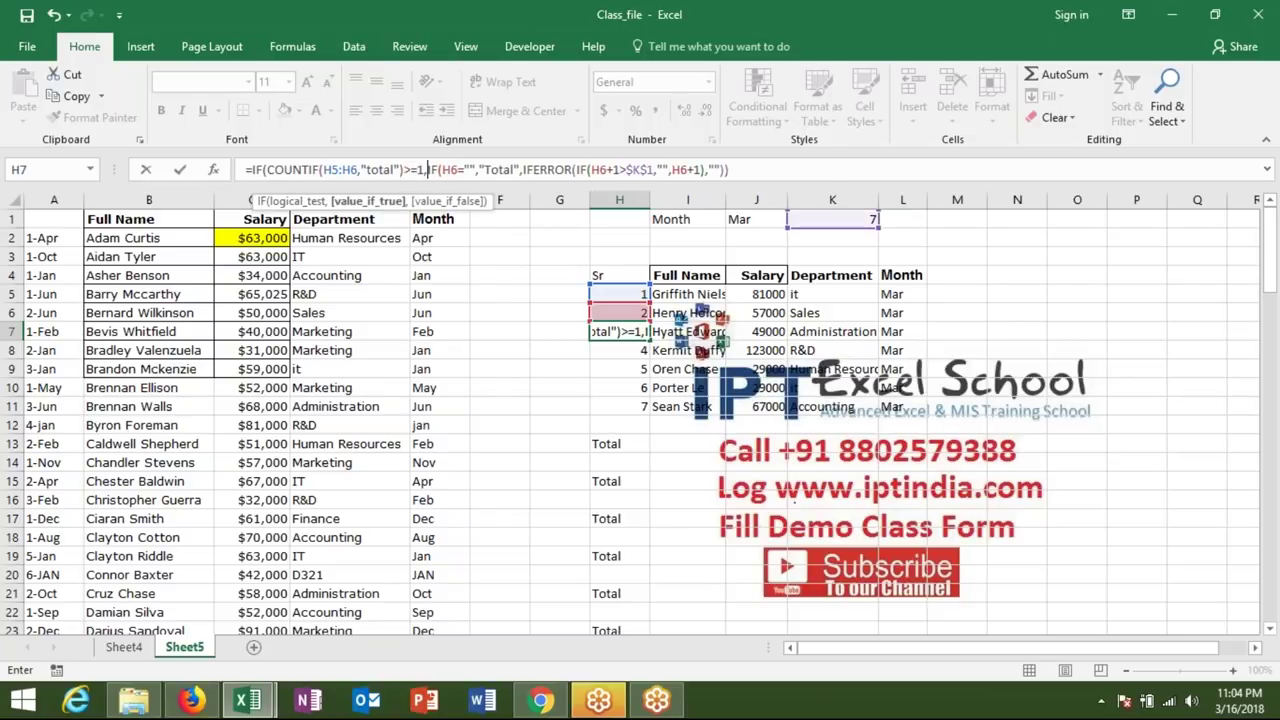
{"action": "type", "text": "\"\""}
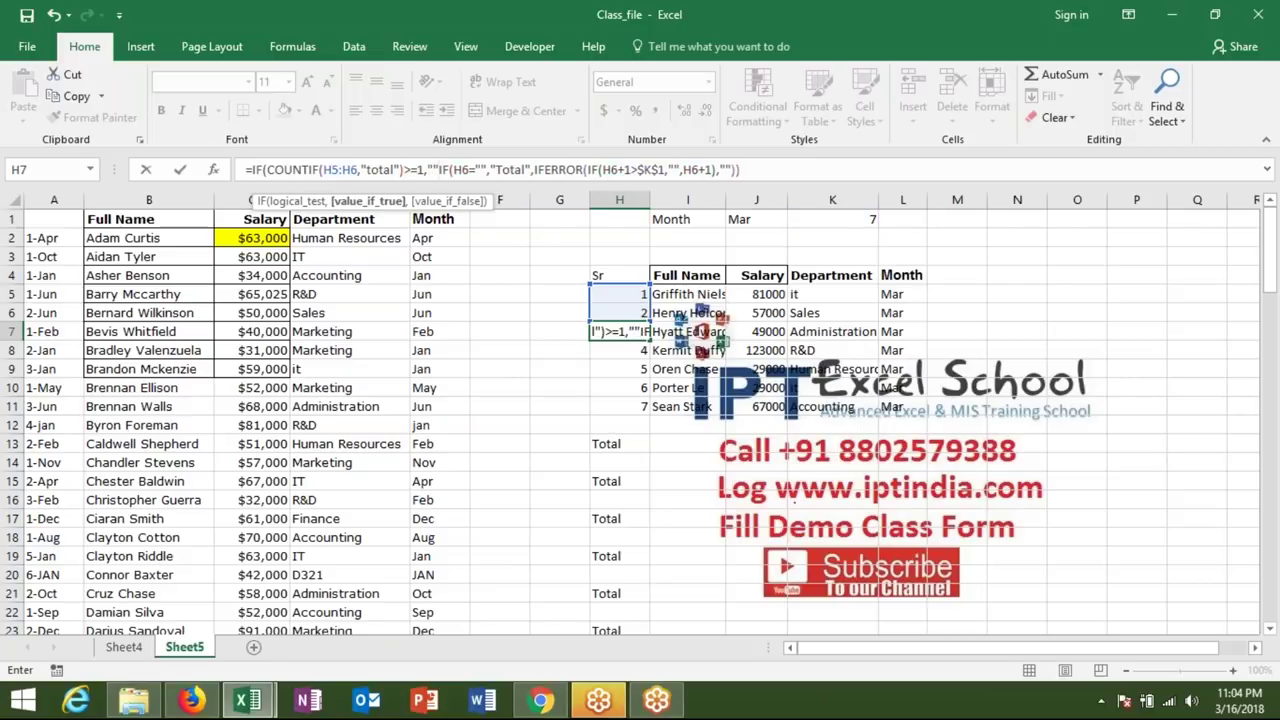
{"action": "type", "text": ","}
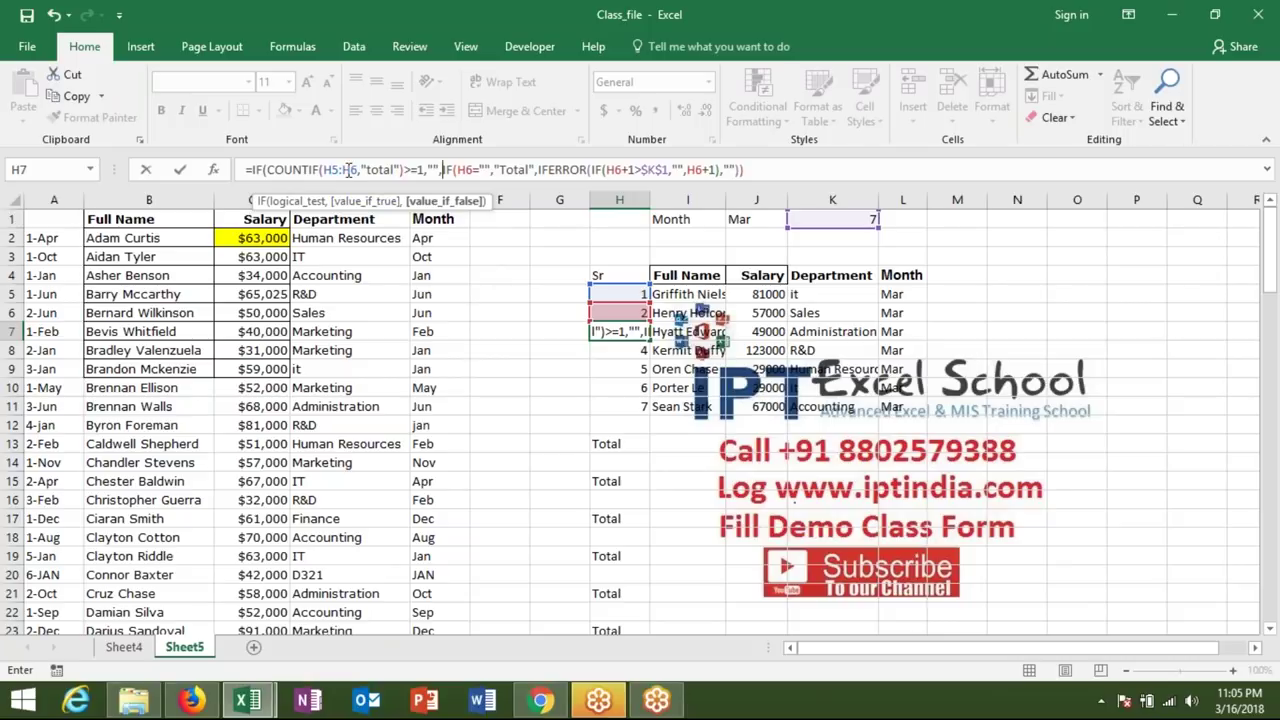
{"action": "left_click", "coordinate": [334, 170]}
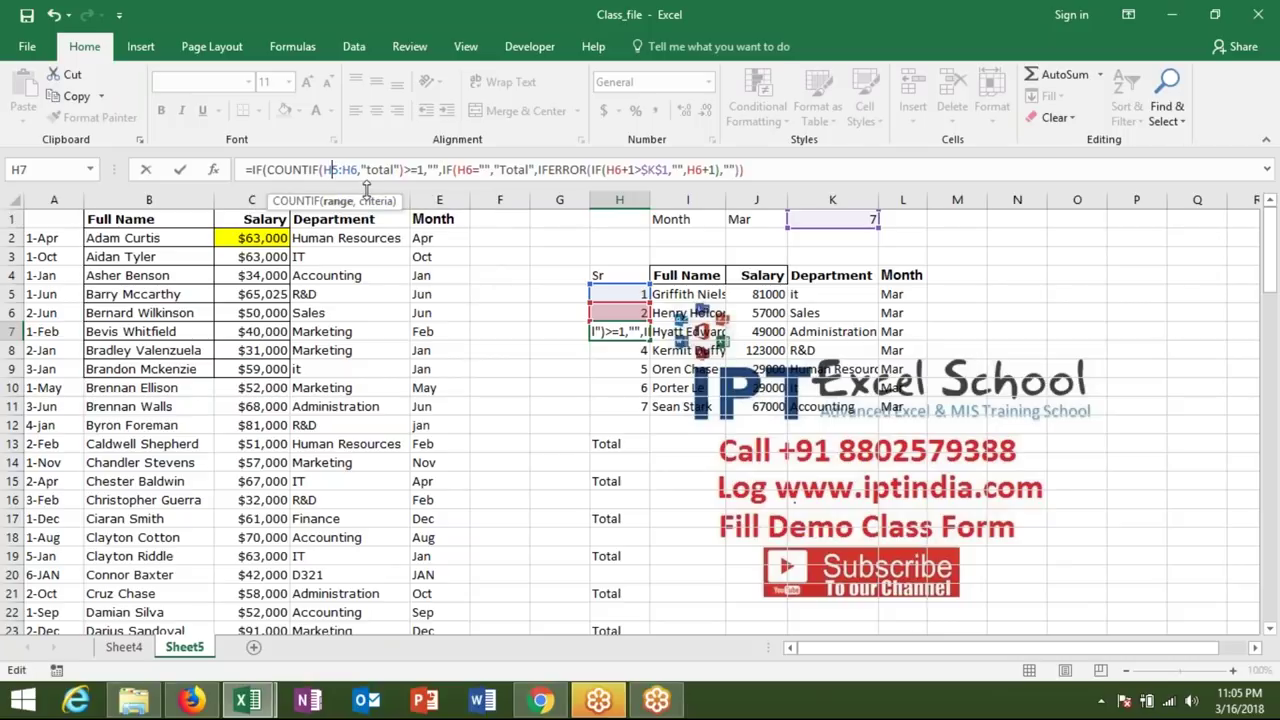
{"action": "key", "text": "F4"}
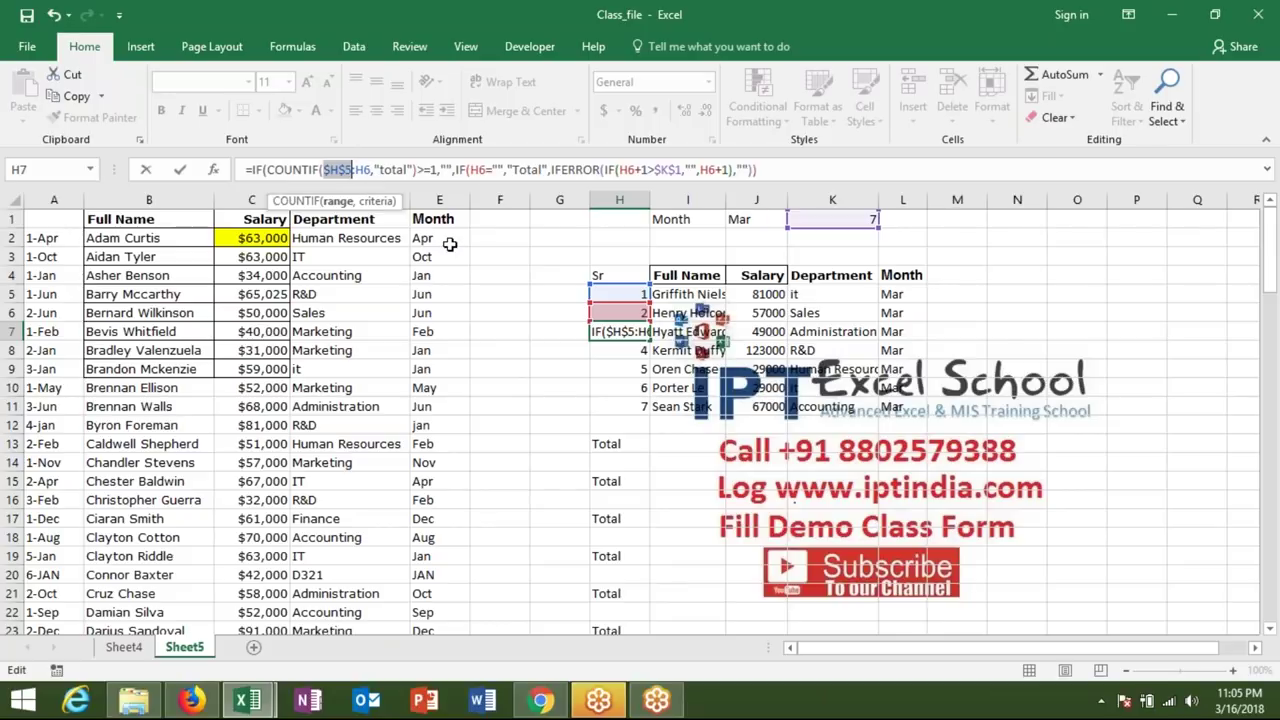
{"action": "key", "text": "Return"}
{"action": "key", "text": "Return"}
Step: Copy the corrected H7 formula down column H, leaving a single Total in H13
{"action": "key", "text": "Up"}
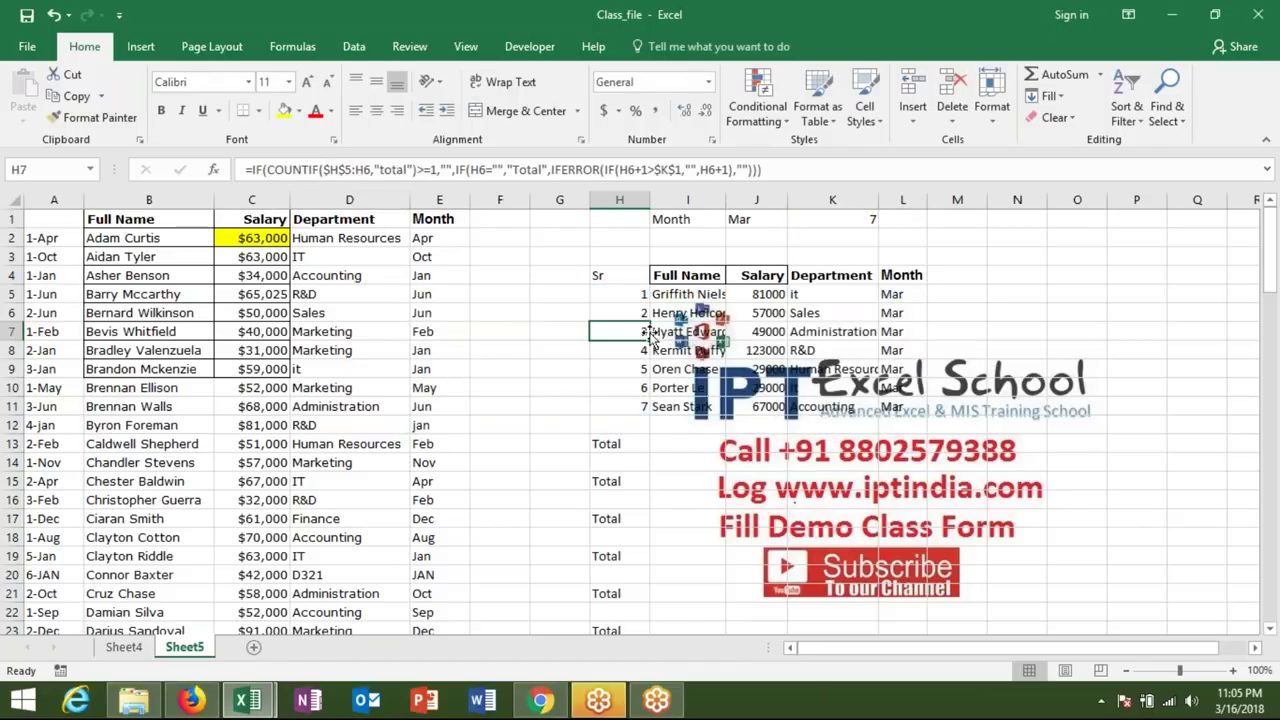
{"action": "left_click_drag", "start_coordinate": [650, 336], "coordinate": [655, 630]}
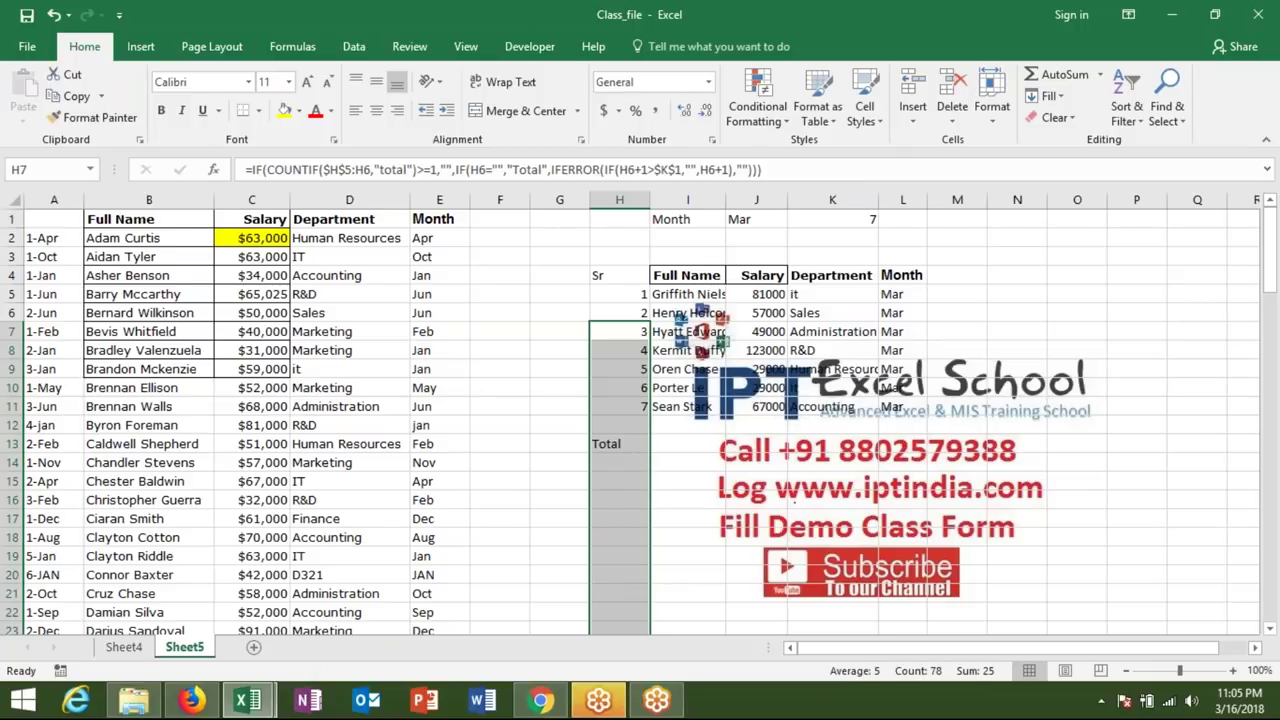
{"action": "scroll", "coordinate": [627, 313], "scroll_direction": "down", "scroll_amount": 2}
{"action": "scroll", "coordinate": [627, 313], "scroll_direction": "down", "scroll_amount": 3}
{"action": "scroll", "coordinate": [627, 313], "scroll_direction": "up", "scroll_amount": 2}
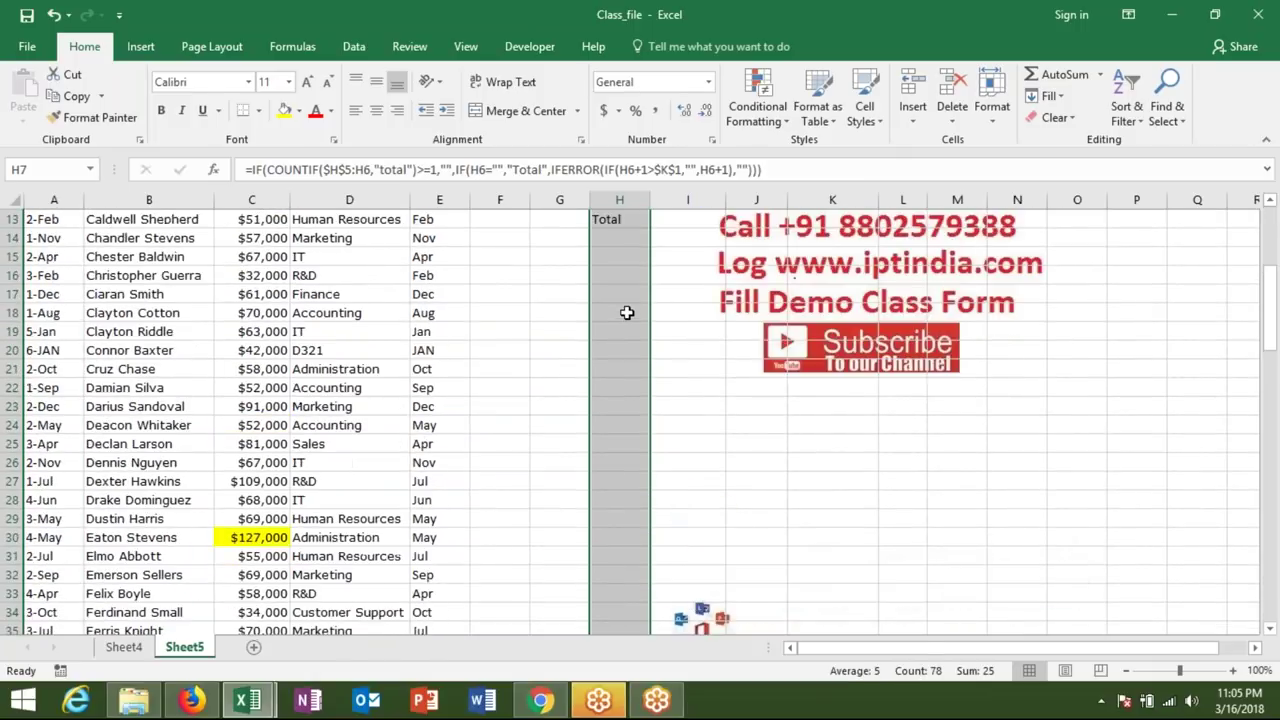
{"action": "scroll", "coordinate": [627, 313], "scroll_direction": "up", "scroll_amount": 2}
{"action": "scroll", "coordinate": [627, 313], "scroll_direction": "up", "scroll_amount": 2}
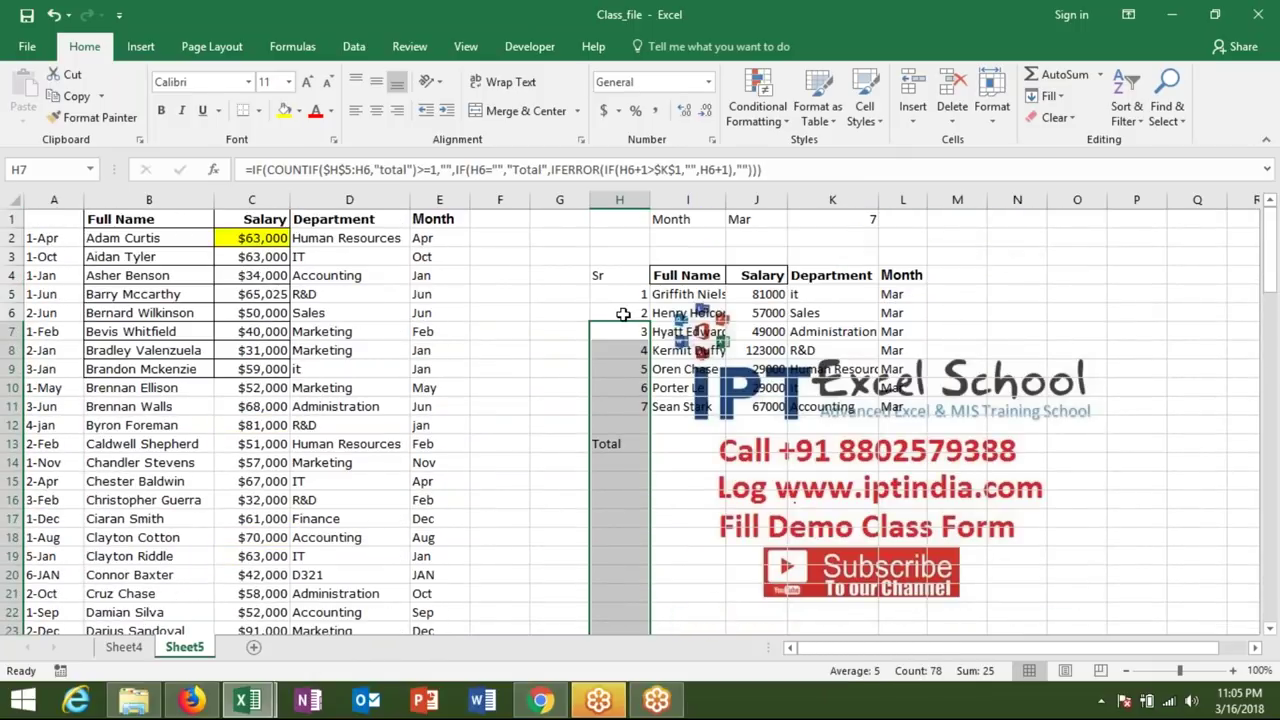
{"action": "left_click", "coordinate": [622, 330]}
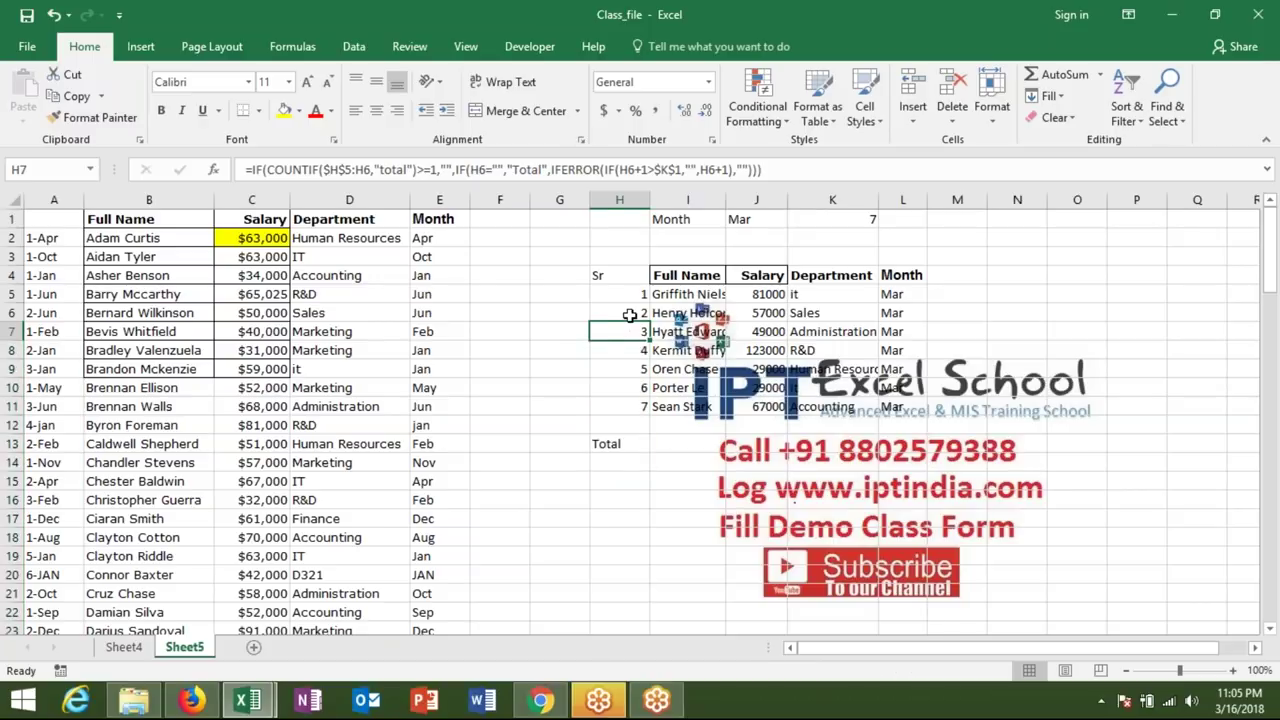
{"action": "key", "text": "Right"}
{"action": "key", "text": "Right"}
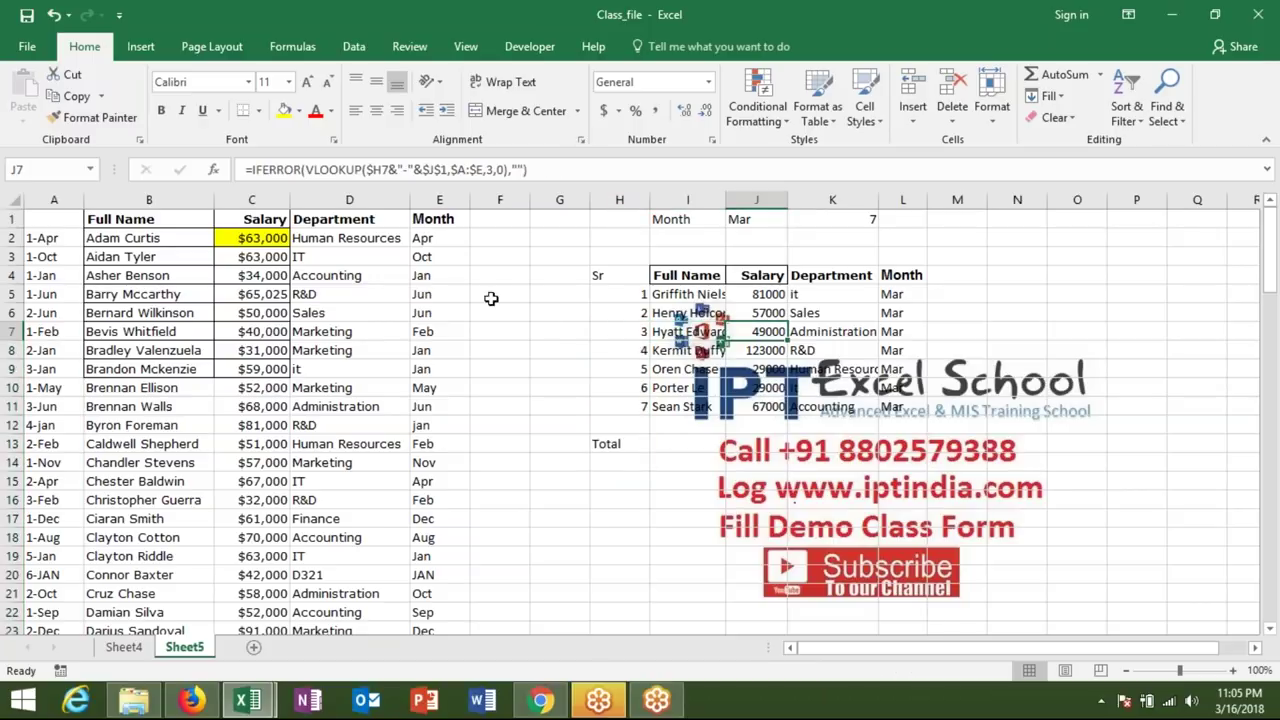
Step: Begin the J7 Salary formula with IF(H7="Total",SUM(J5:J6),…) ahead of the existing lookup
{"action": "left_click", "coordinate": [251, 169]}
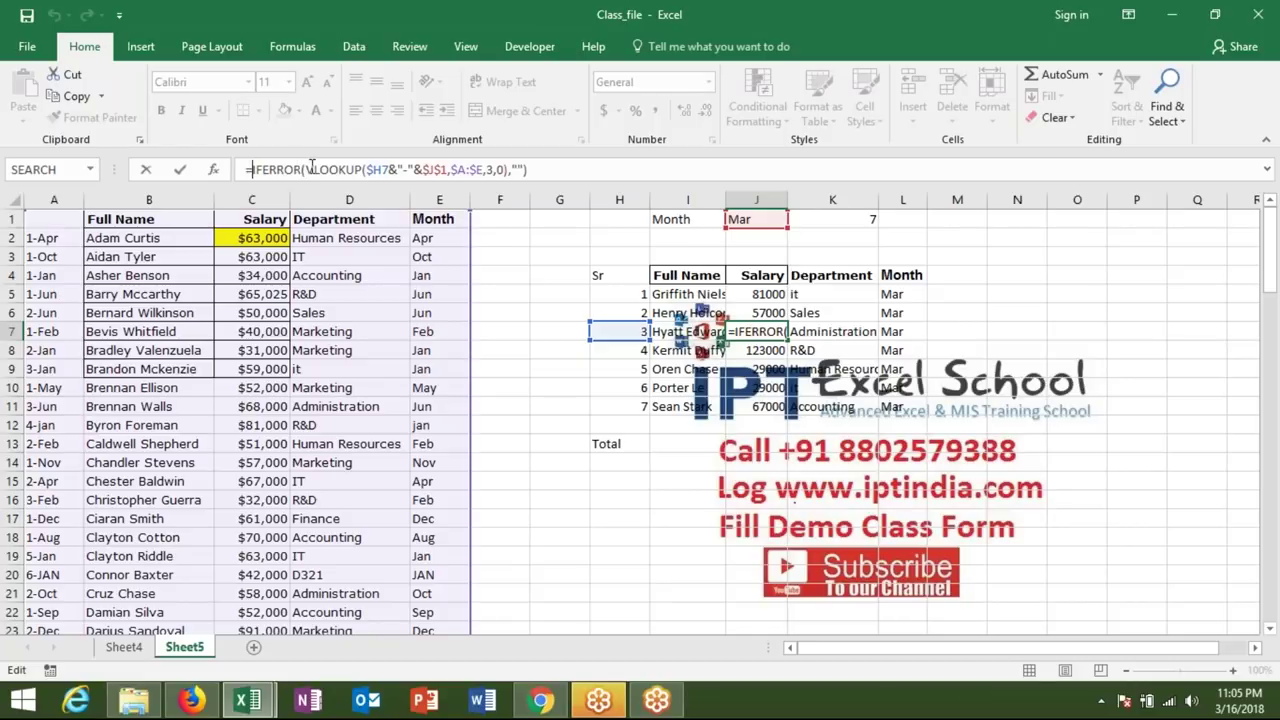
{"action": "type", "text": "IF("}
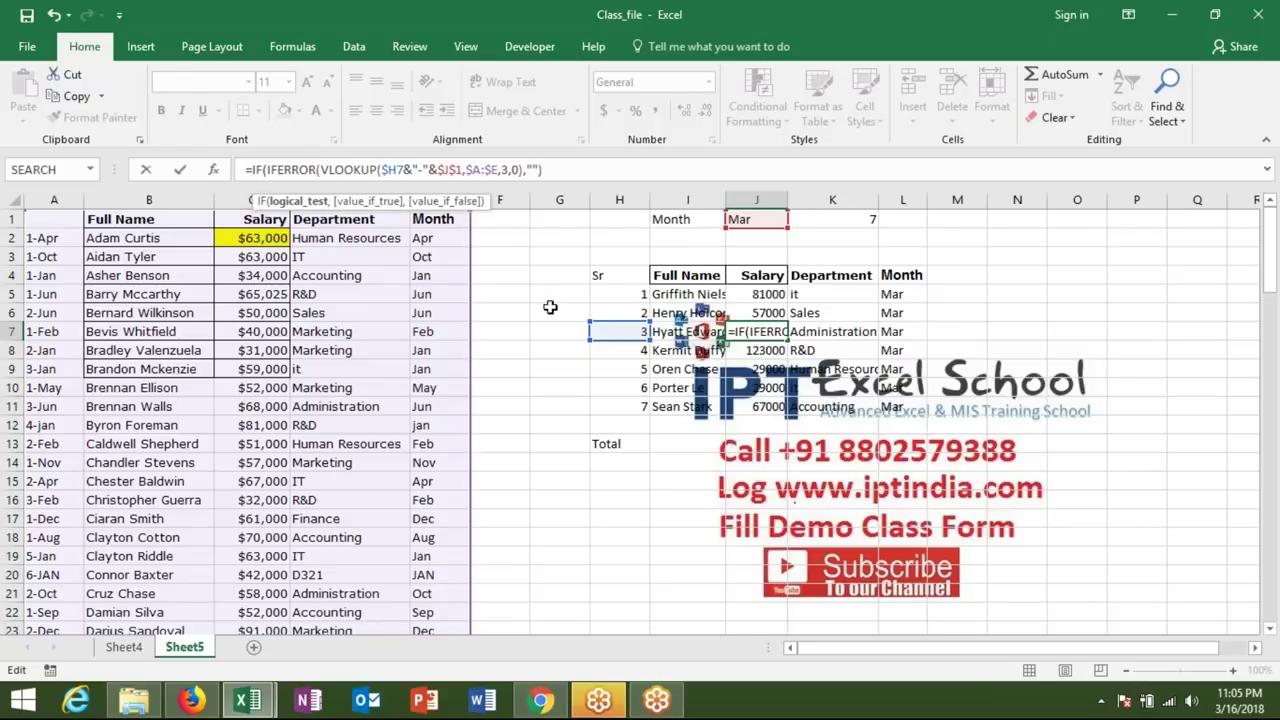
{"action": "left_click", "coordinate": [620, 333]}
{"action": "left_click", "coordinate": [620, 333]}
{"action": "type", "text": "=\""}
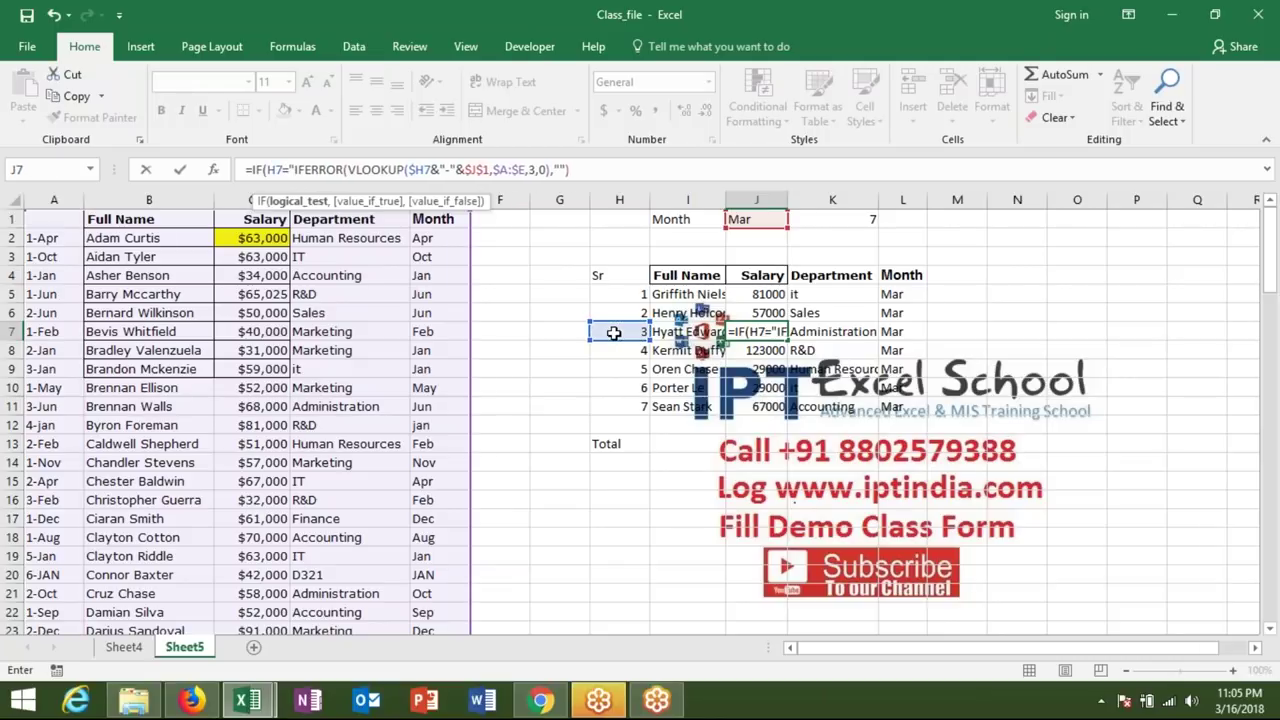
{"action": "type", "text": "to"}
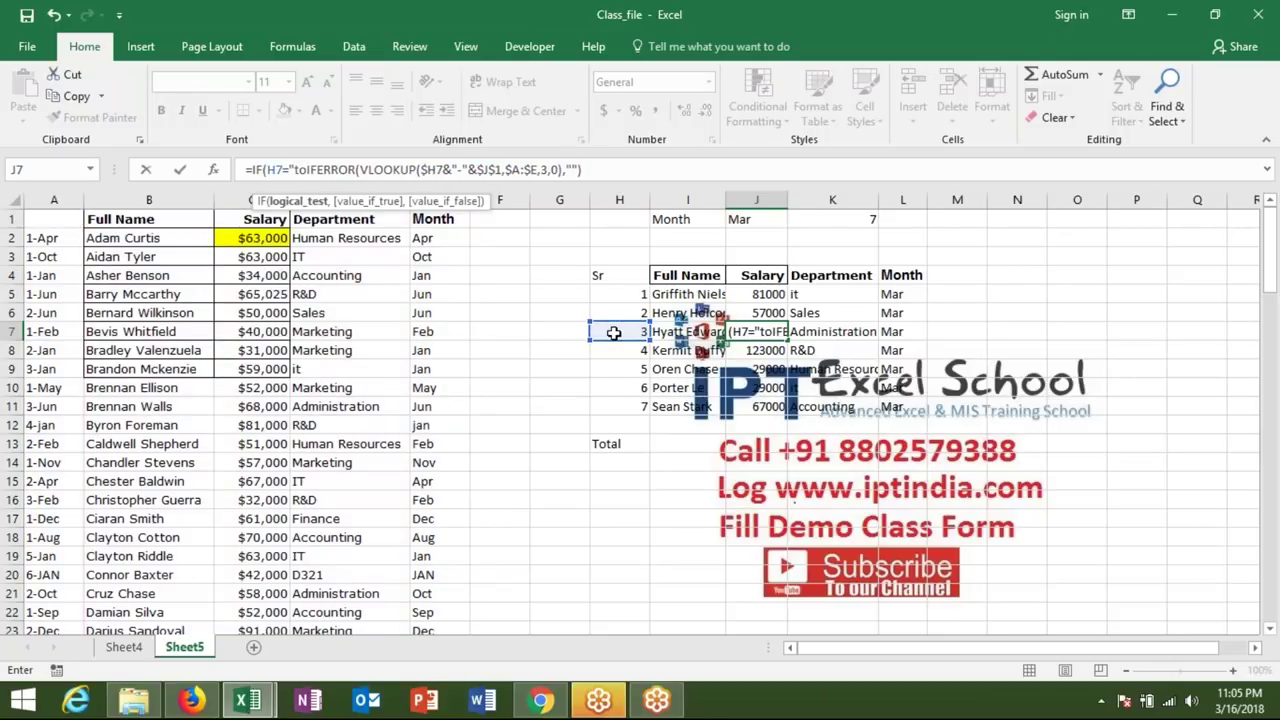
{"action": "key", "text": "BackSpace"}
{"action": "key", "text": "BackSpace"}
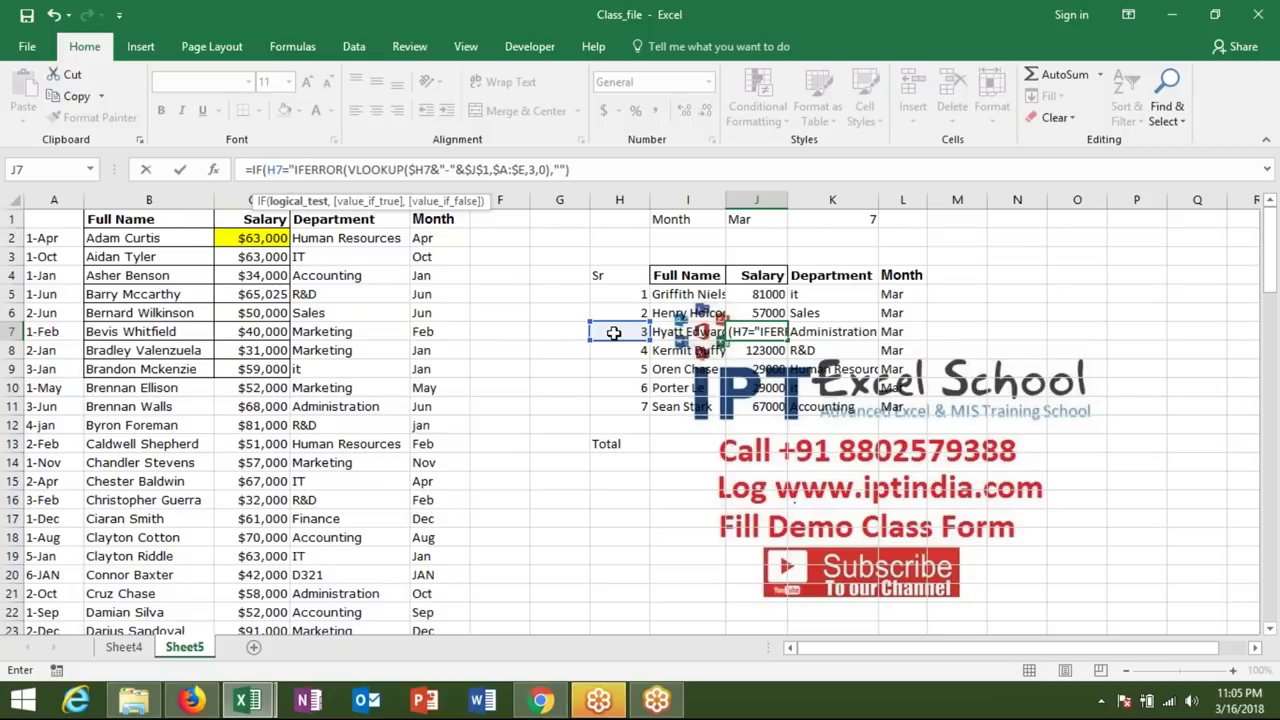
{"action": "type", "text": "Total\","}
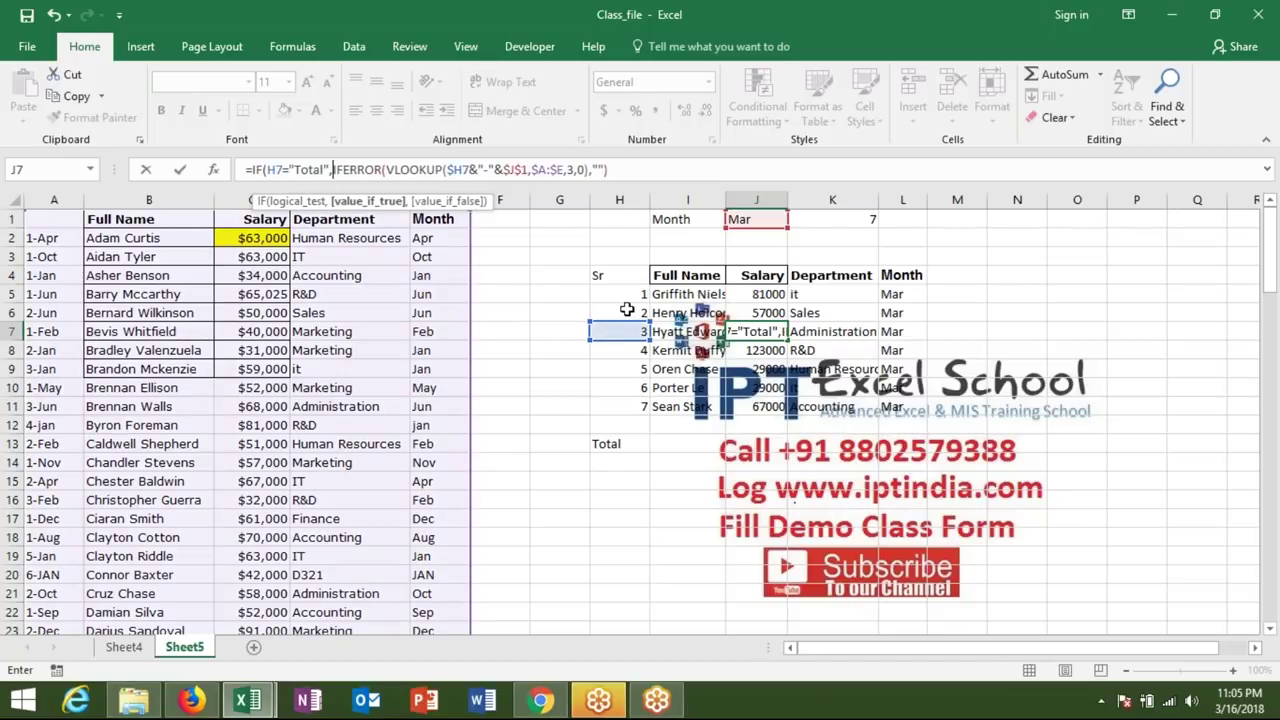
{"action": "type", "text": "sum"}
{"action": "key", "text": "Tab"}
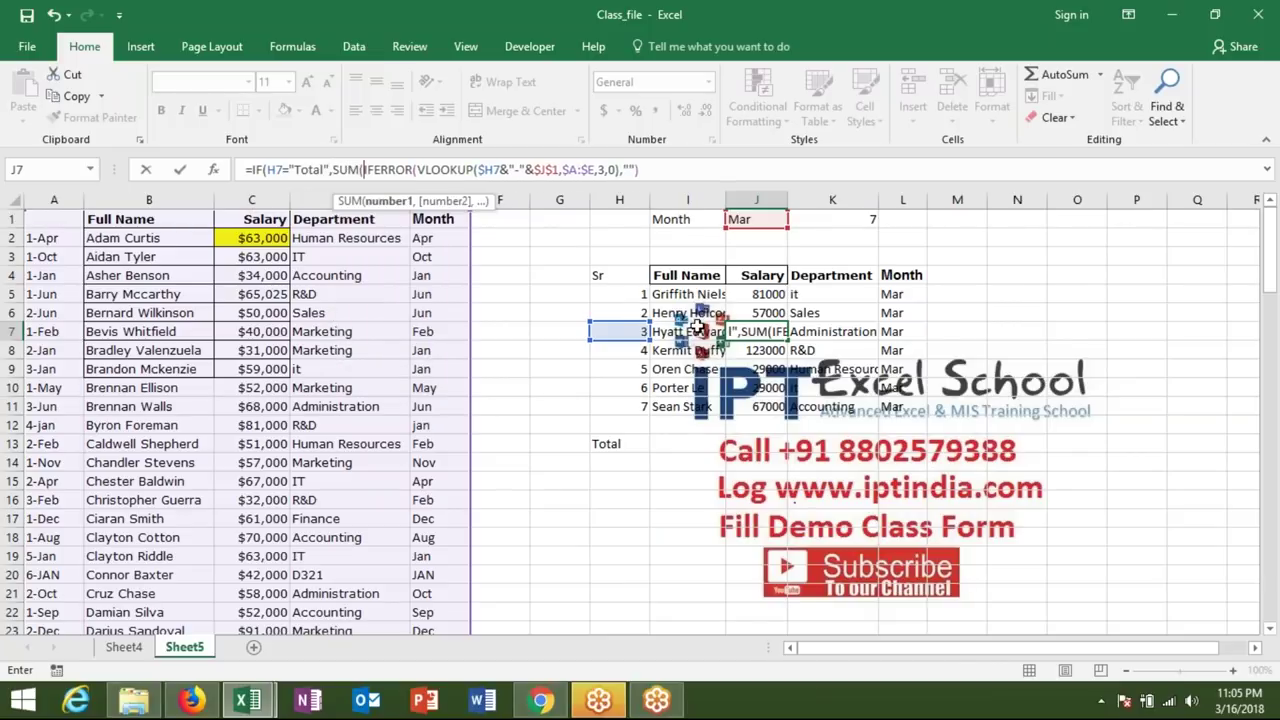
{"action": "left_click_drag", "start_coordinate": [772, 303], "coordinate": [766, 313]}
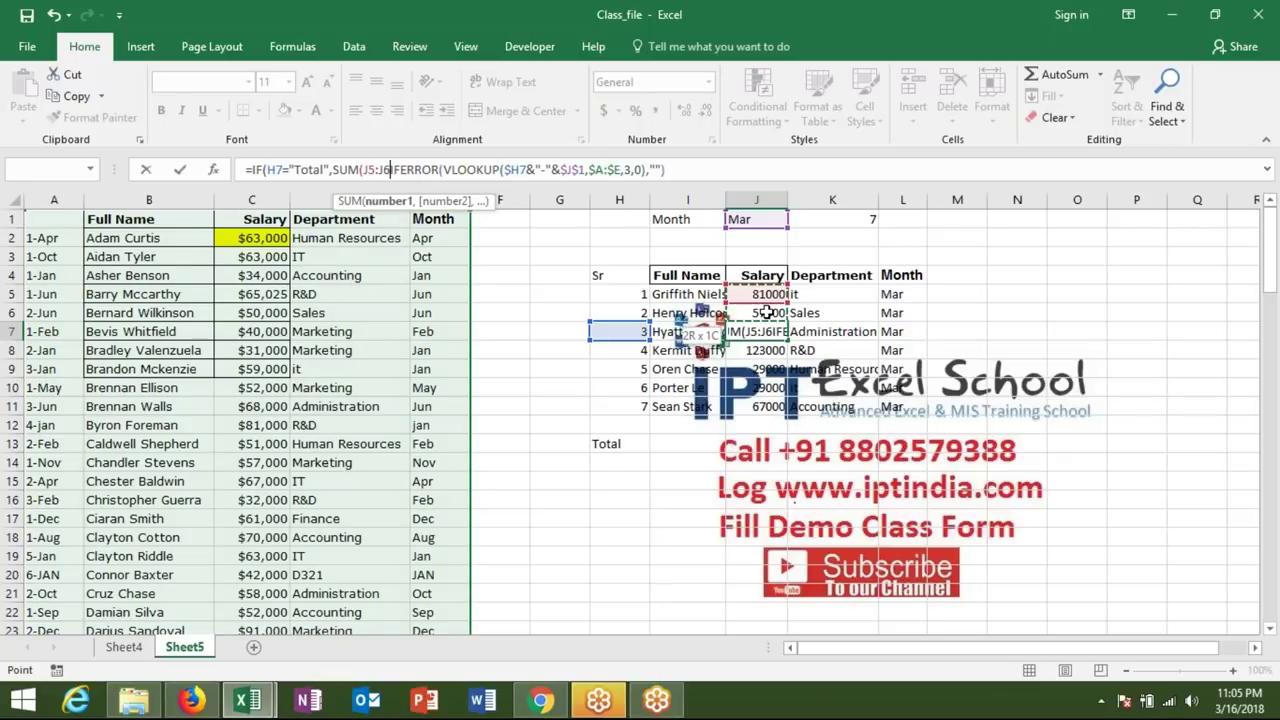
{"action": "type", "text": "),"}
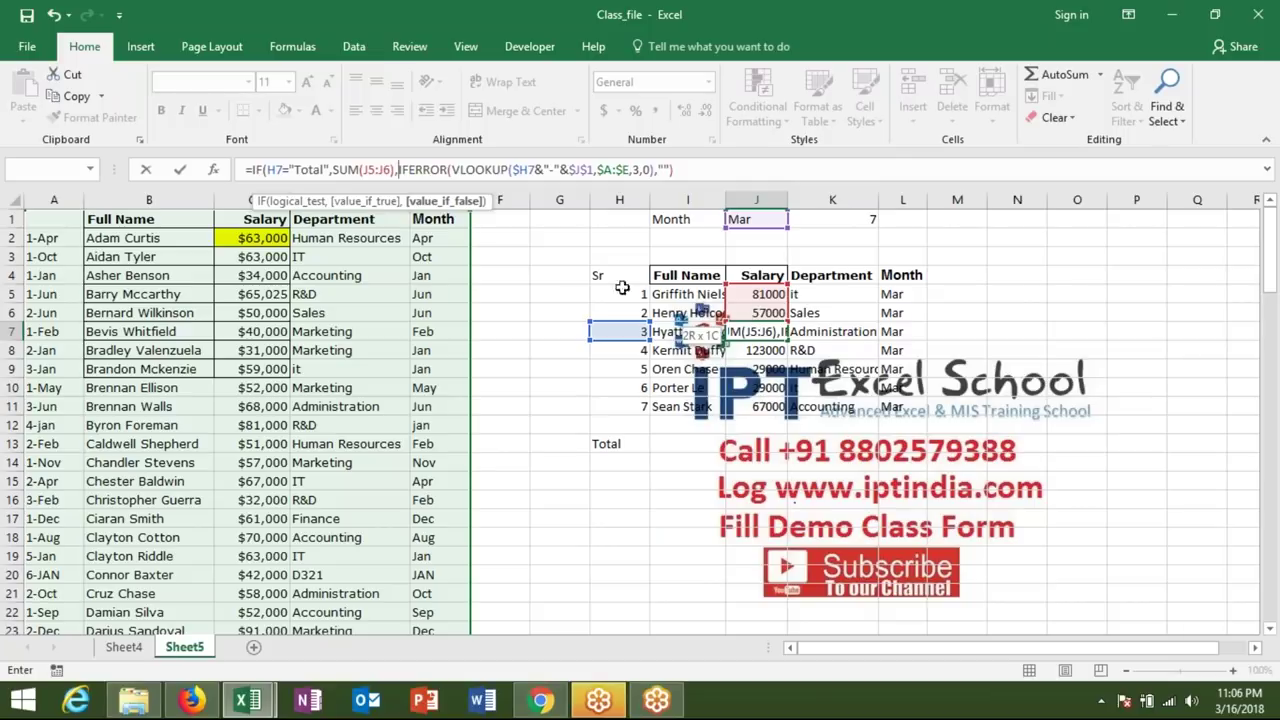
Step: Anchor the sum range as $J$5:J6 and fill the Salary formula down column J
{"action": "left_click", "coordinate": [370, 170]}
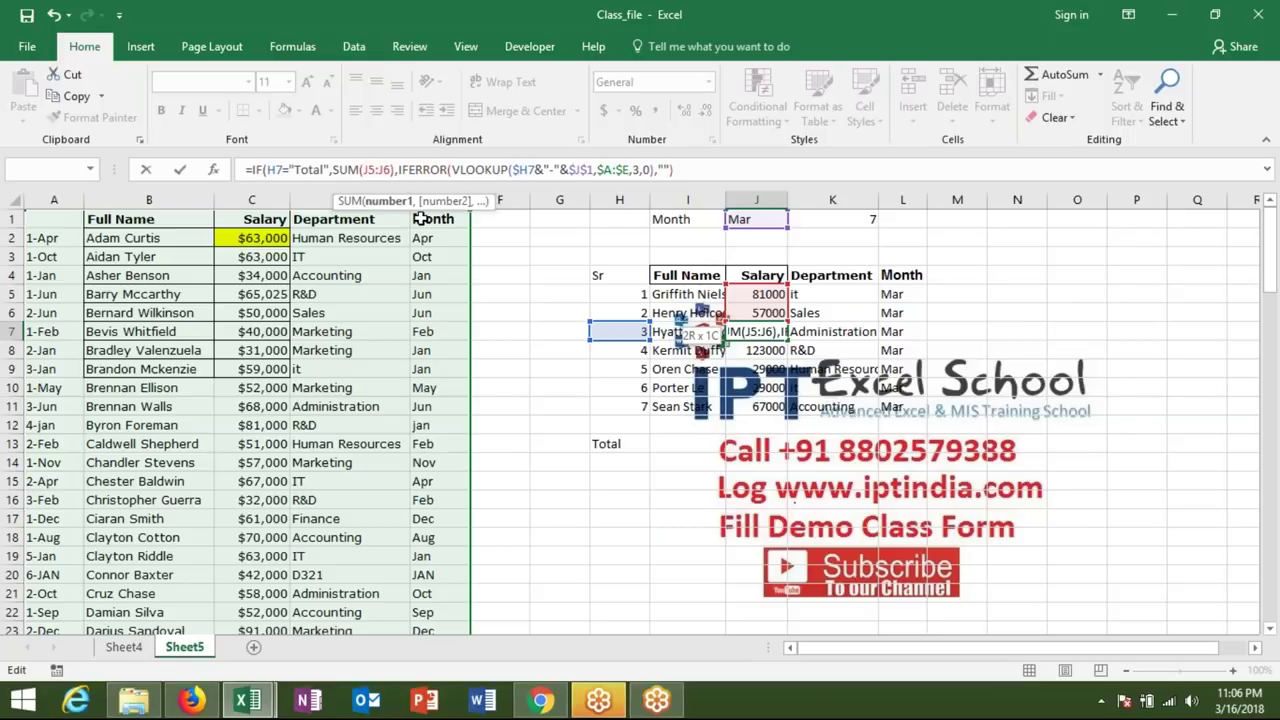
{"action": "key", "text": "F4"}
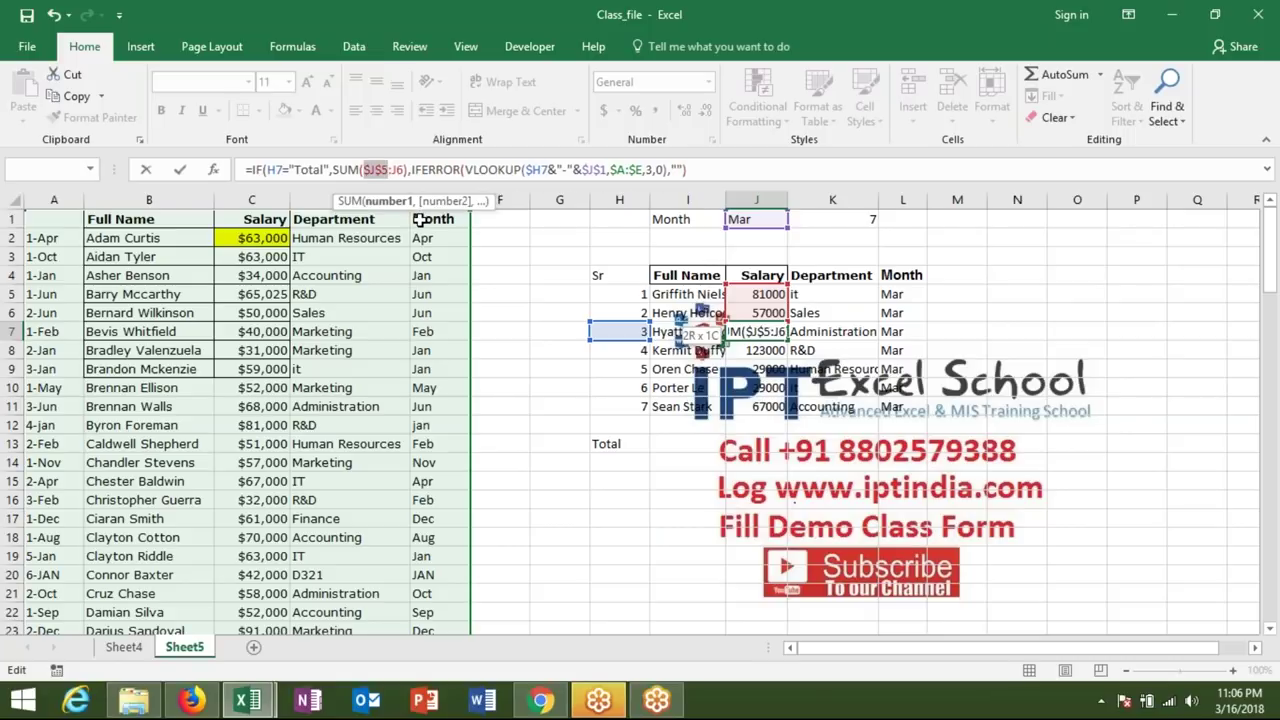
{"action": "key", "text": "Return"}
{"action": "key", "text": "Return"}
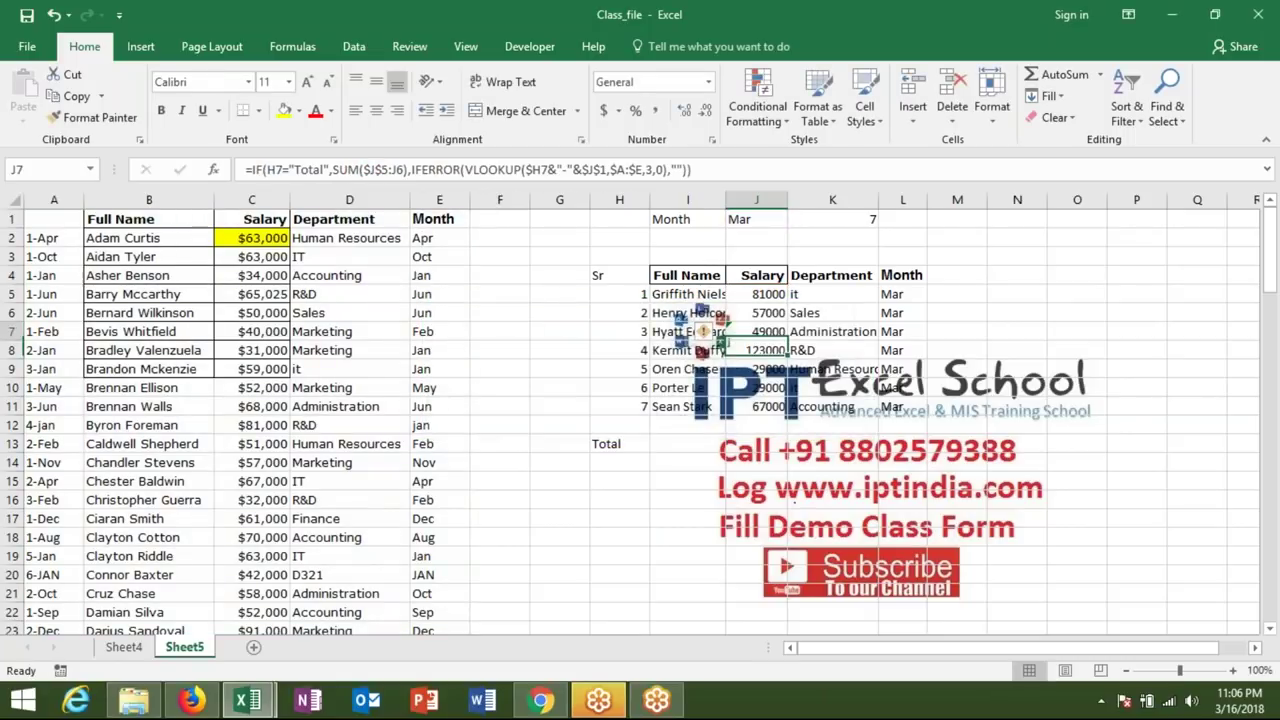
{"action": "double_click", "coordinate": [786, 344]}
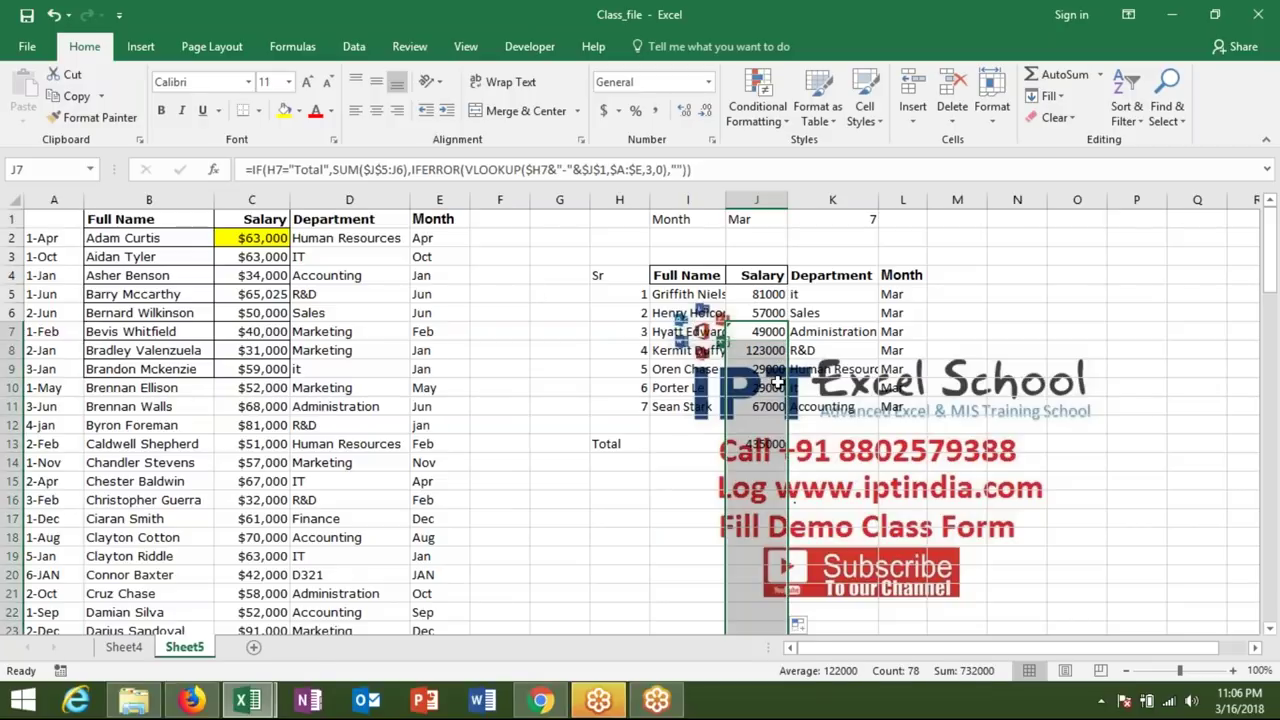
Step: Change the report month in J1 to Jan and check the row 18 Total showing 687000
{"action": "left_click", "coordinate": [733, 222]}
{"action": "type", "text": "Jan"}
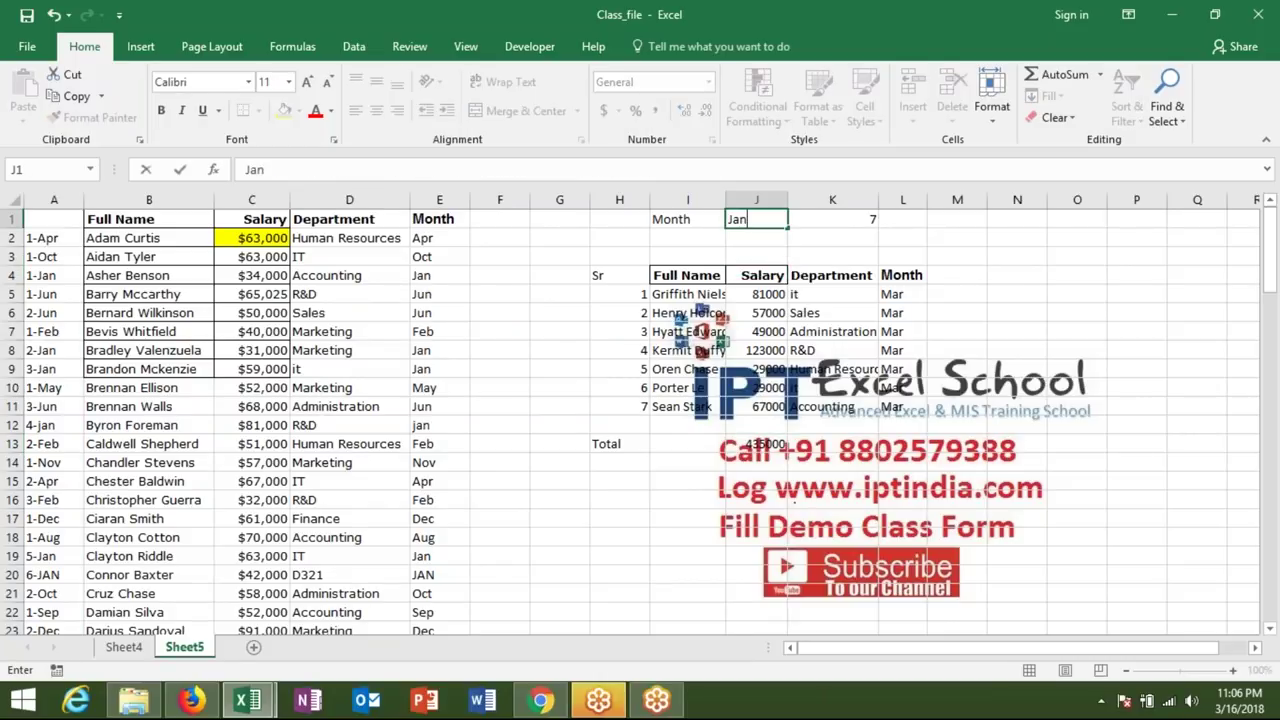
{"action": "key", "text": "Return"}
{"action": "key", "text": "Down"}
{"action": "key", "text": "Down"}
{"action": "key", "text": "Down"}
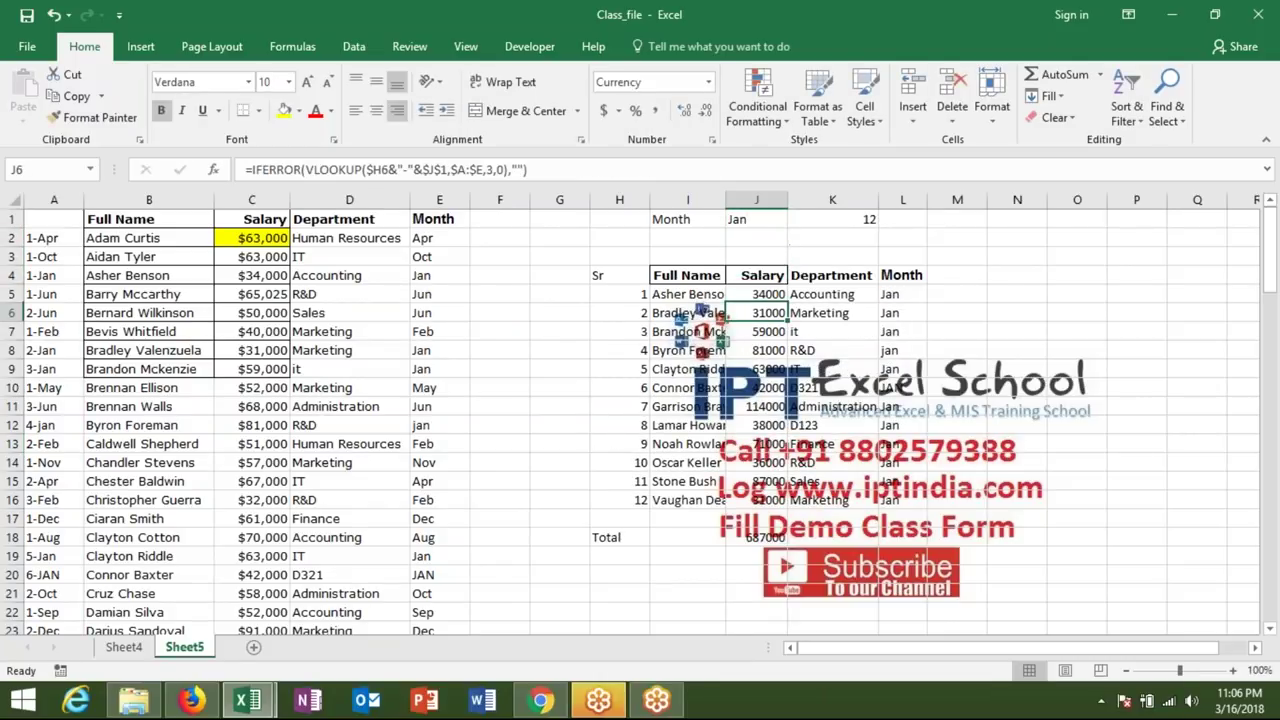
{"action": "key", "text": "Down"}
{"action": "key", "text": "Down"}
{"action": "key", "text": "Down"}
{"action": "key", "text": "Down"}
{"action": "key", "text": "Down"}
{"action": "key", "text": "Down"}
{"action": "key", "text": "Down"}
{"action": "key", "text": "Down"}
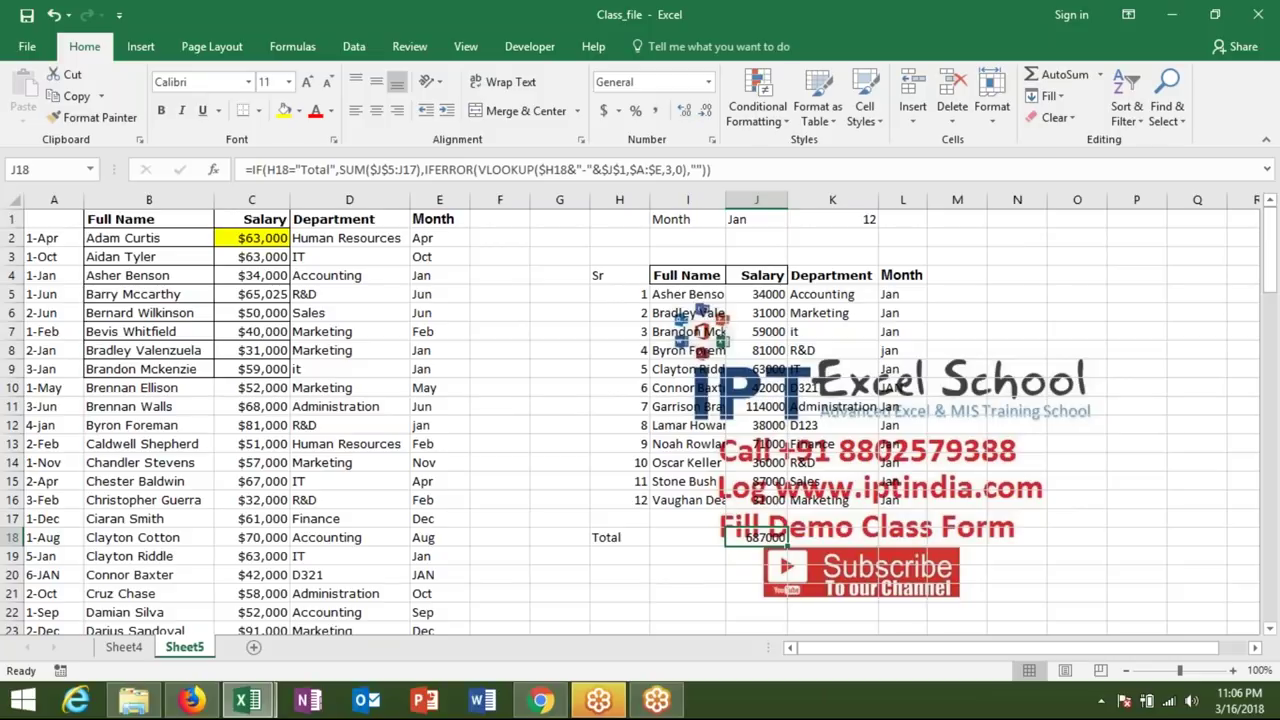
{"action": "key", "text": "Left"}
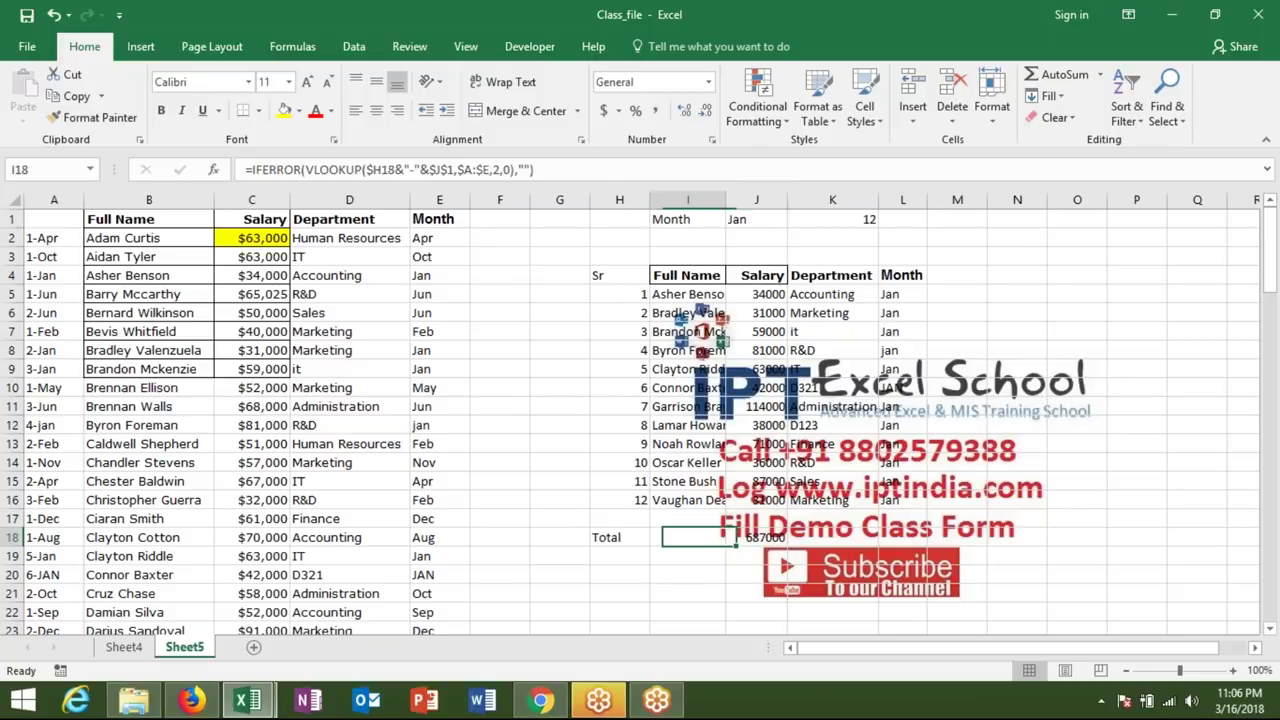
{"action": "key", "text": "Left"}
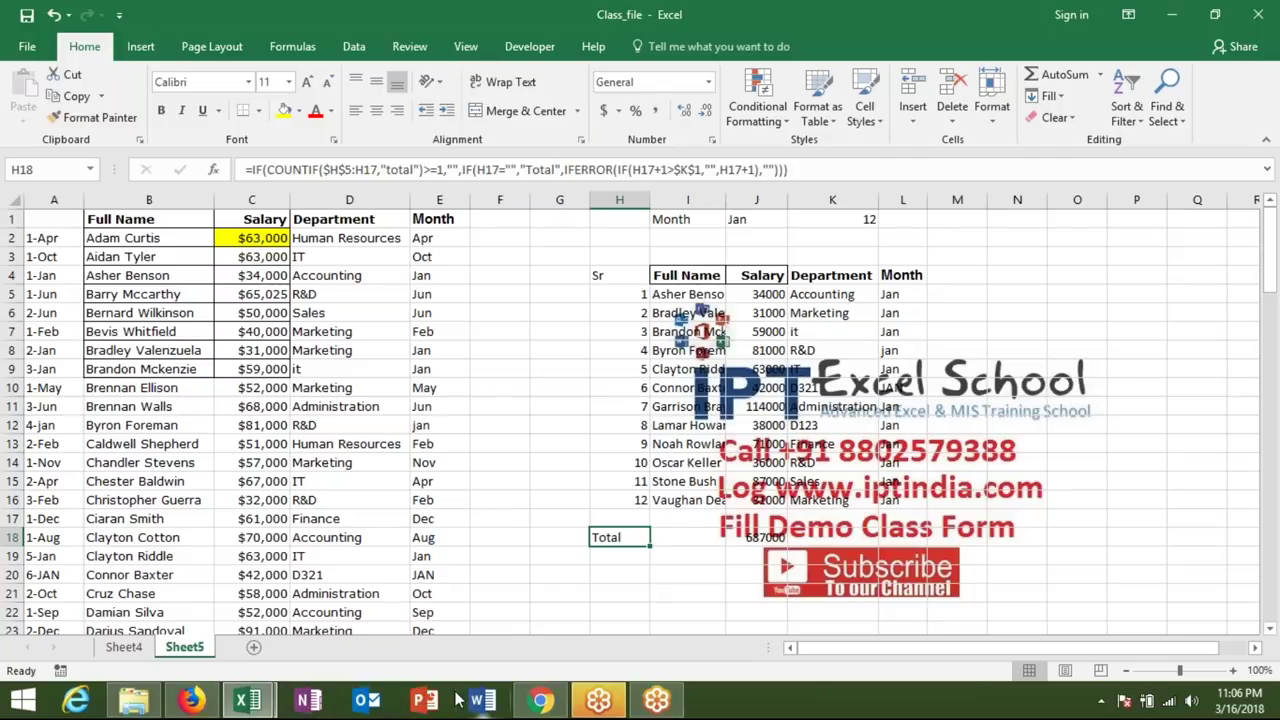
Step: Open the Join Link - Advanced Excel Class message from Gmail's sent messages
{"action": "left_click", "coordinate": [540, 700]}
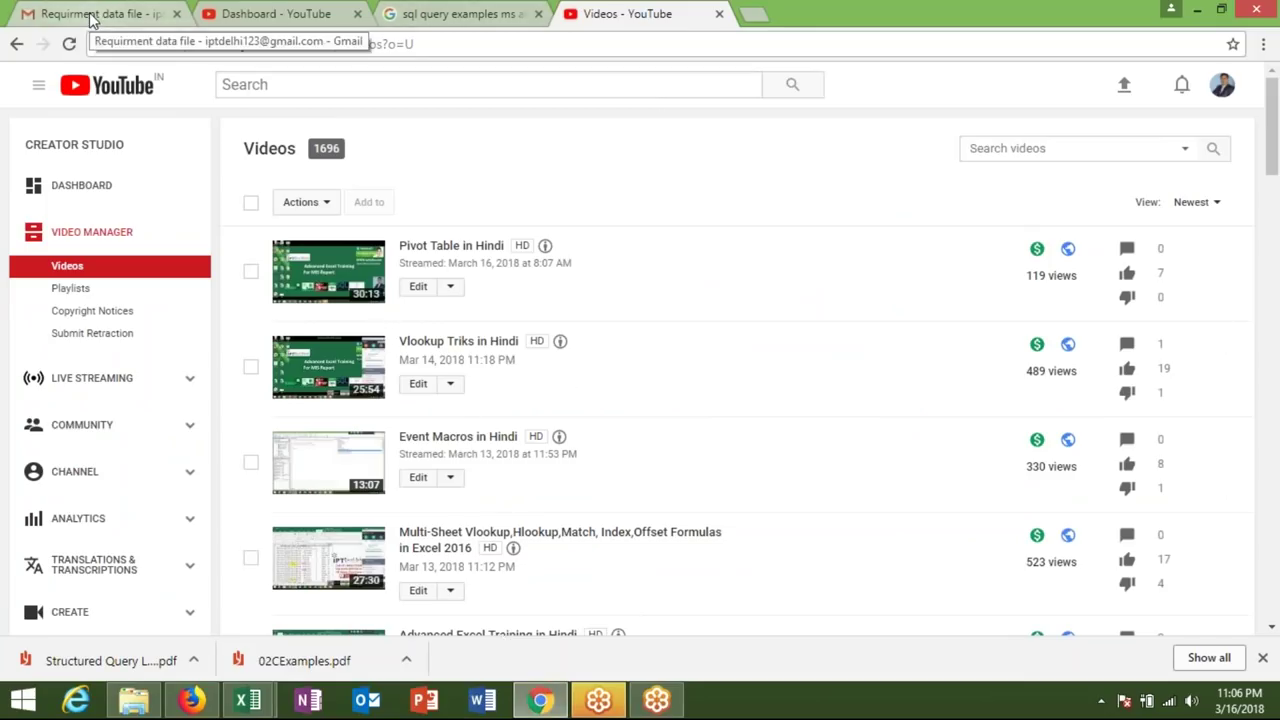
{"action": "left_click", "coordinate": [92, 16]}
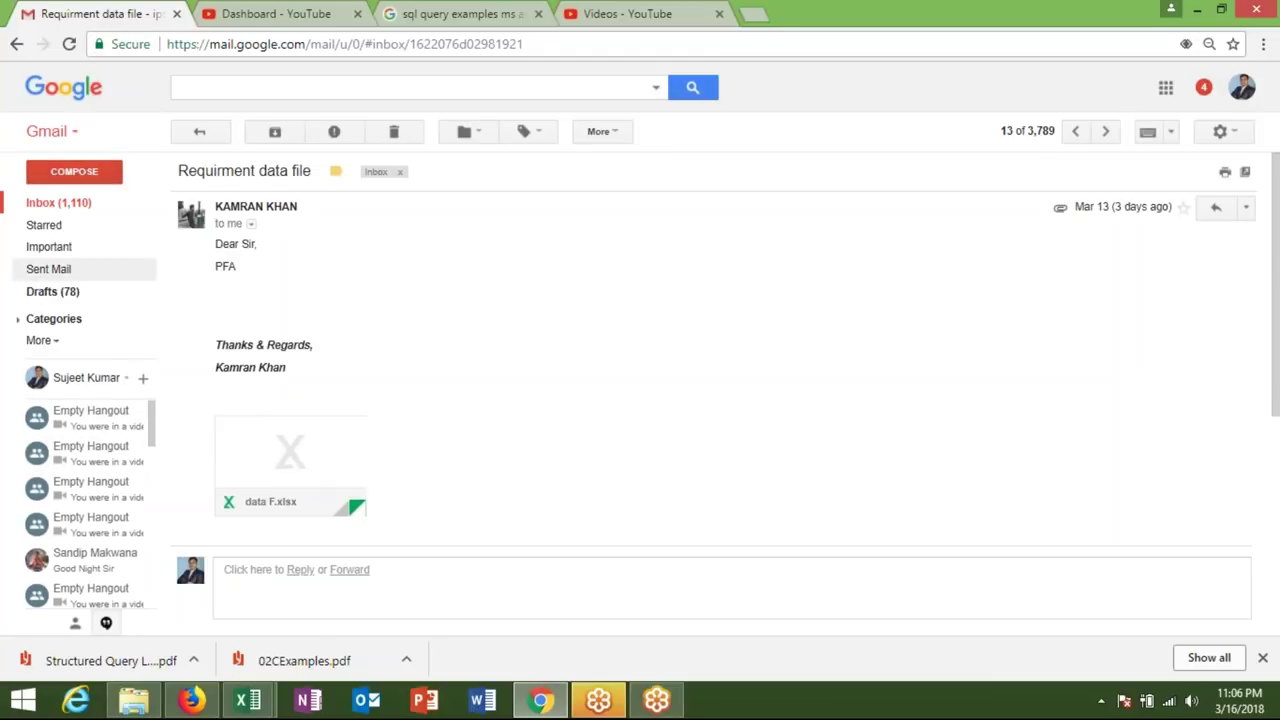
{"action": "left_click", "coordinate": [48, 269]}
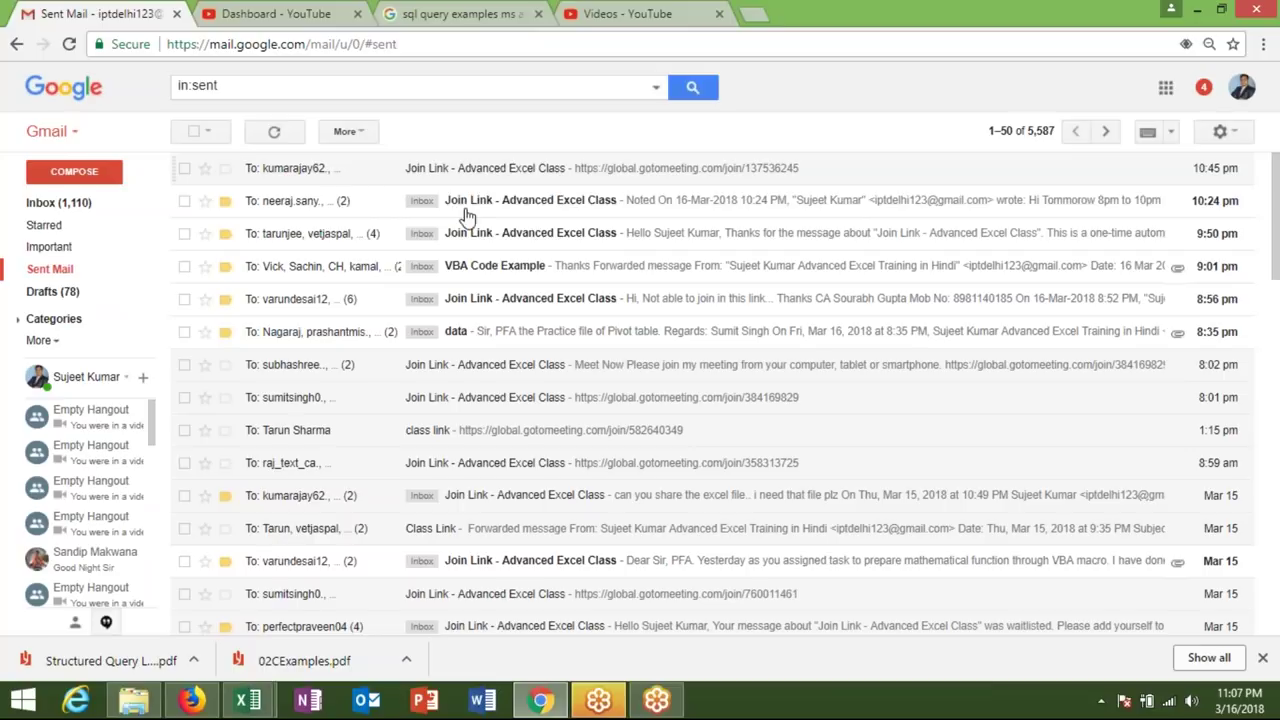
{"action": "left_click", "coordinate": [357, 170]}
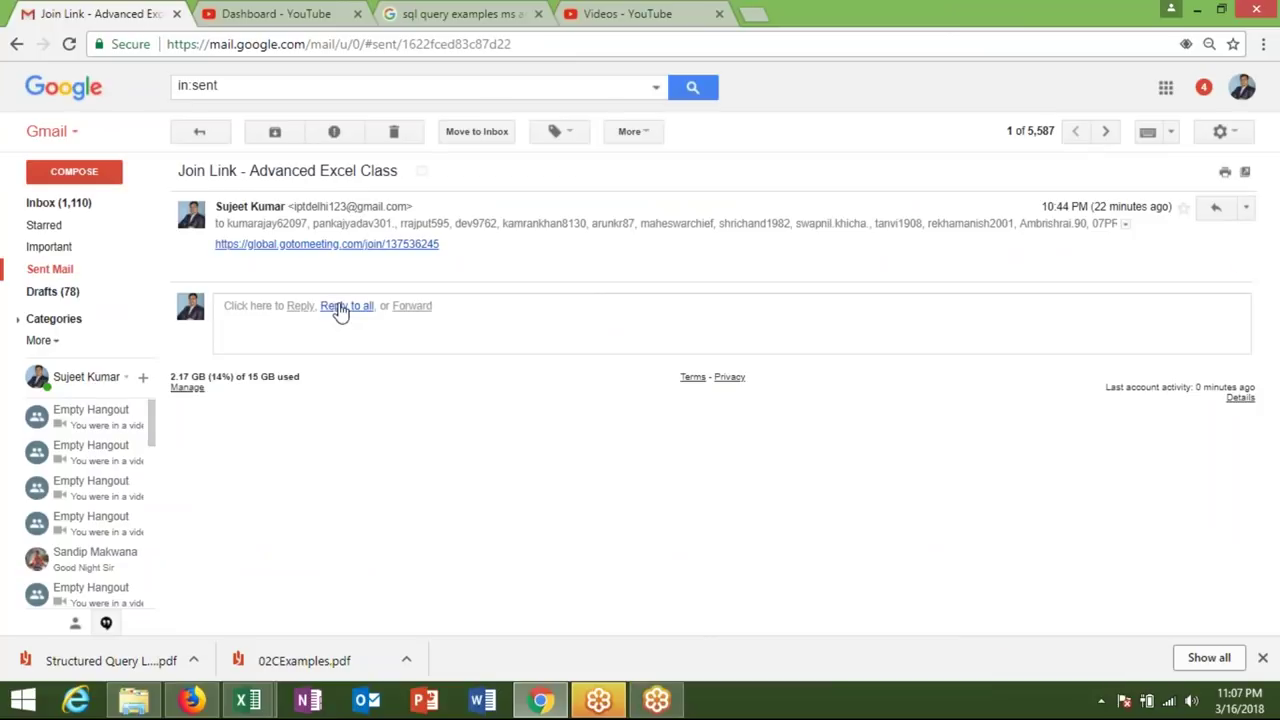
Step: Reply to all with Class_file.xlsm attached from This PC and send it
{"action": "left_click", "coordinate": [338, 307]}
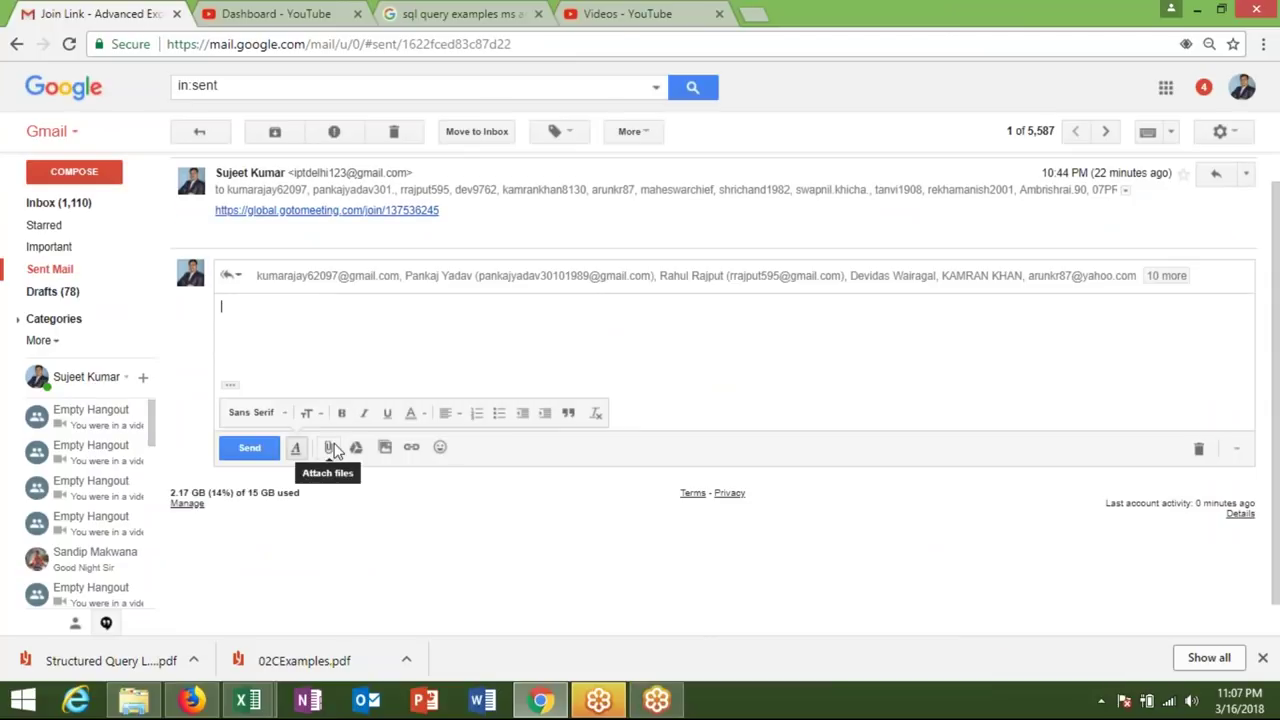
{"action": "left_click", "coordinate": [331, 448]}
{"action": "left_click", "coordinate": [229, 250]}
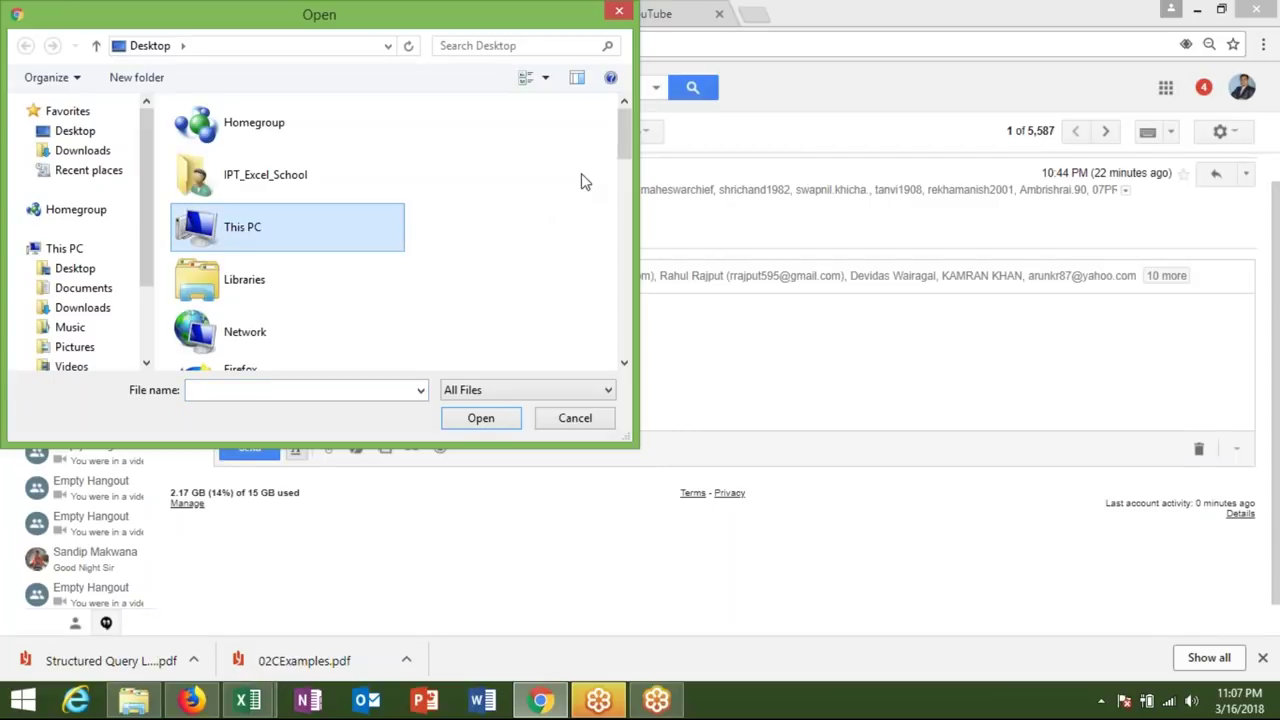
{"action": "left_click_drag", "start_coordinate": [627, 149], "coordinate": [623, 258]}
{"action": "double_click", "coordinate": [386, 234]}
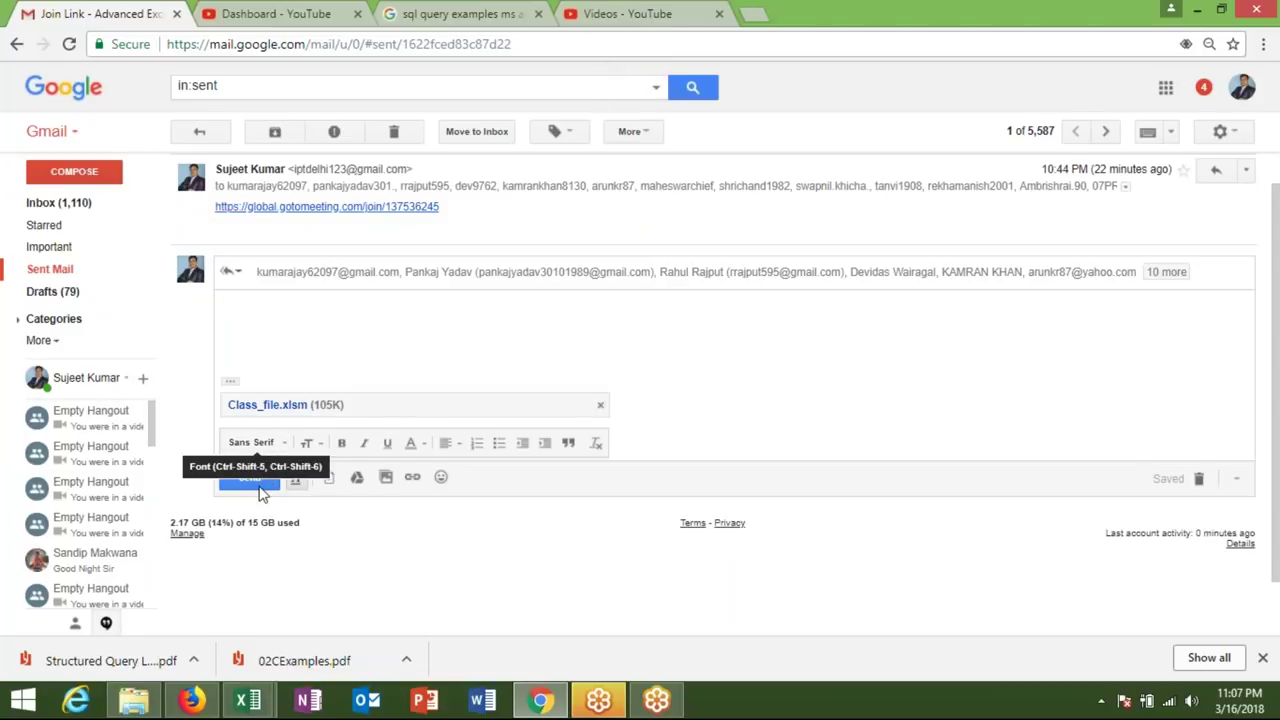
{"action": "left_click", "coordinate": [261, 484]}
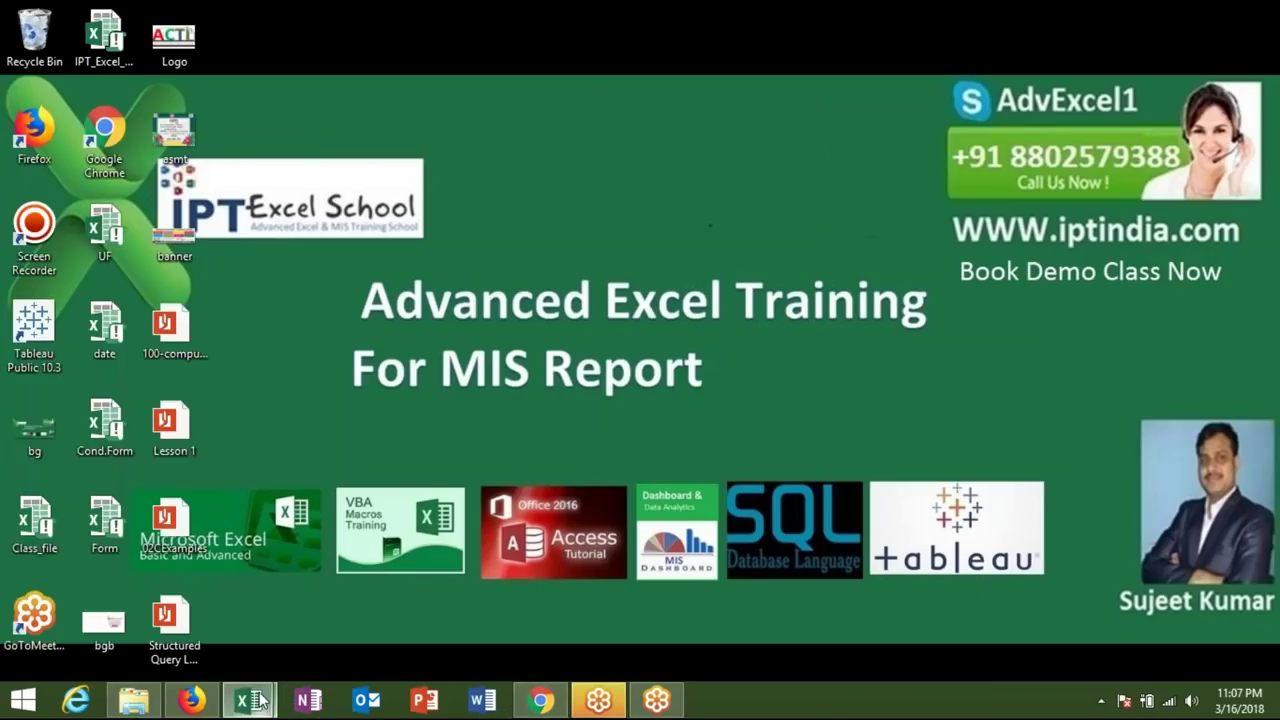
Step: Copy the employee table from the Full Name header onward into a new Sheet6
{"action": "mouse_move", "coordinate": [257, 703]}
{"action": "left_click", "coordinate": [330, 630]}
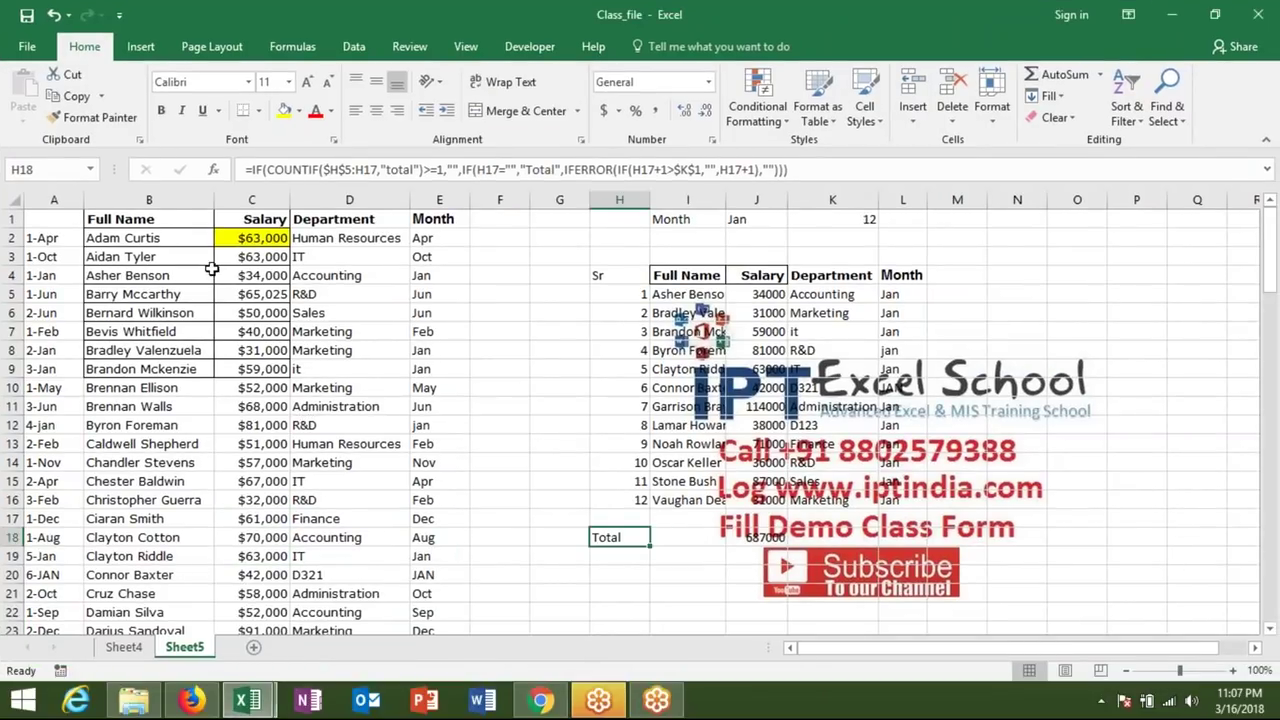
{"action": "left_click", "coordinate": [167, 214]}
{"action": "key", "text": "ctrl+shift+Right"}
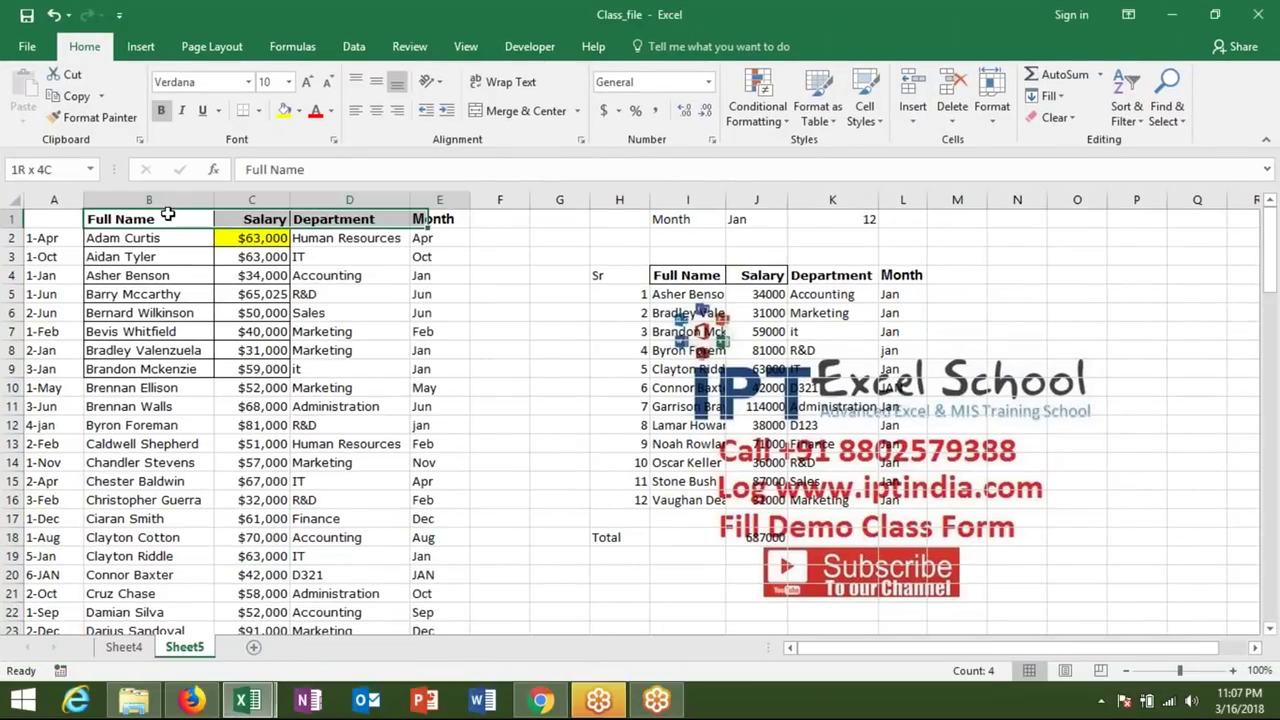
{"action": "key", "text": "ctrl+shift+Down"}
{"action": "key", "text": "ctrl+c"}
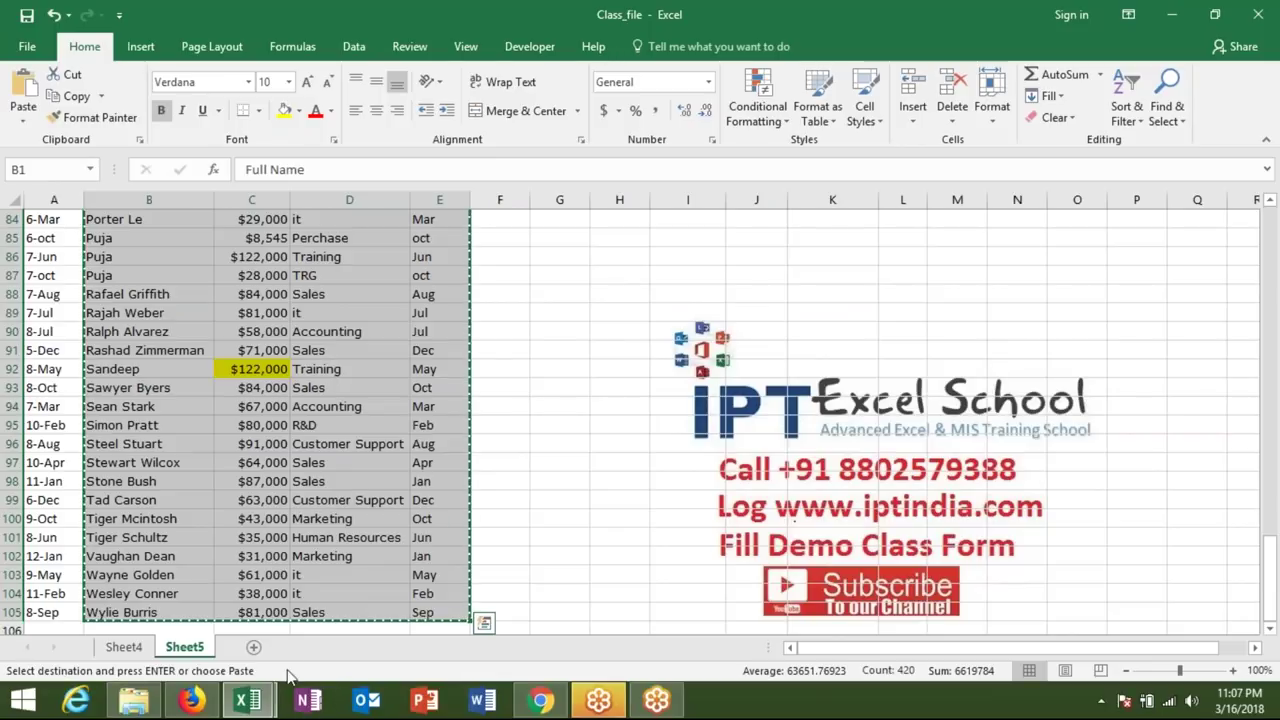
{"action": "left_click", "coordinate": [254, 647]}
{"action": "key", "text": "ctrl+v"}
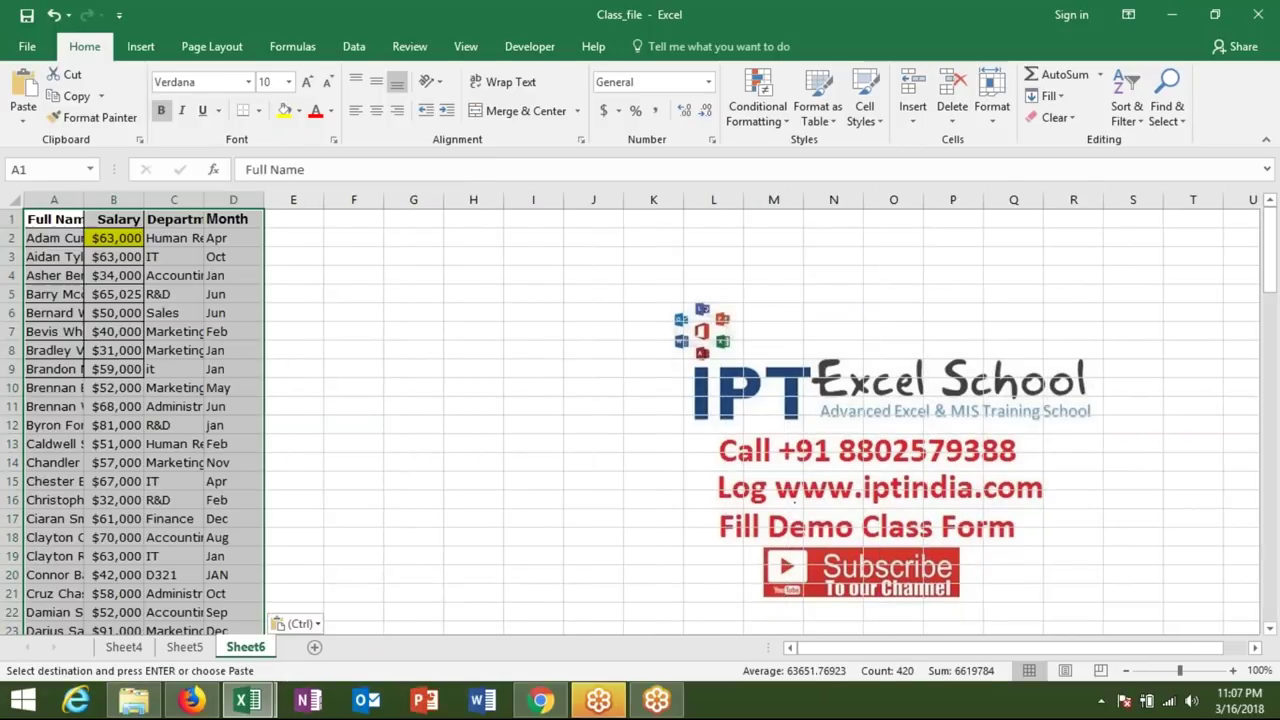
Step: Insert a Date column at A with consecutive dates filled down from 1/1
{"action": "left_click", "coordinate": [61, 203]}
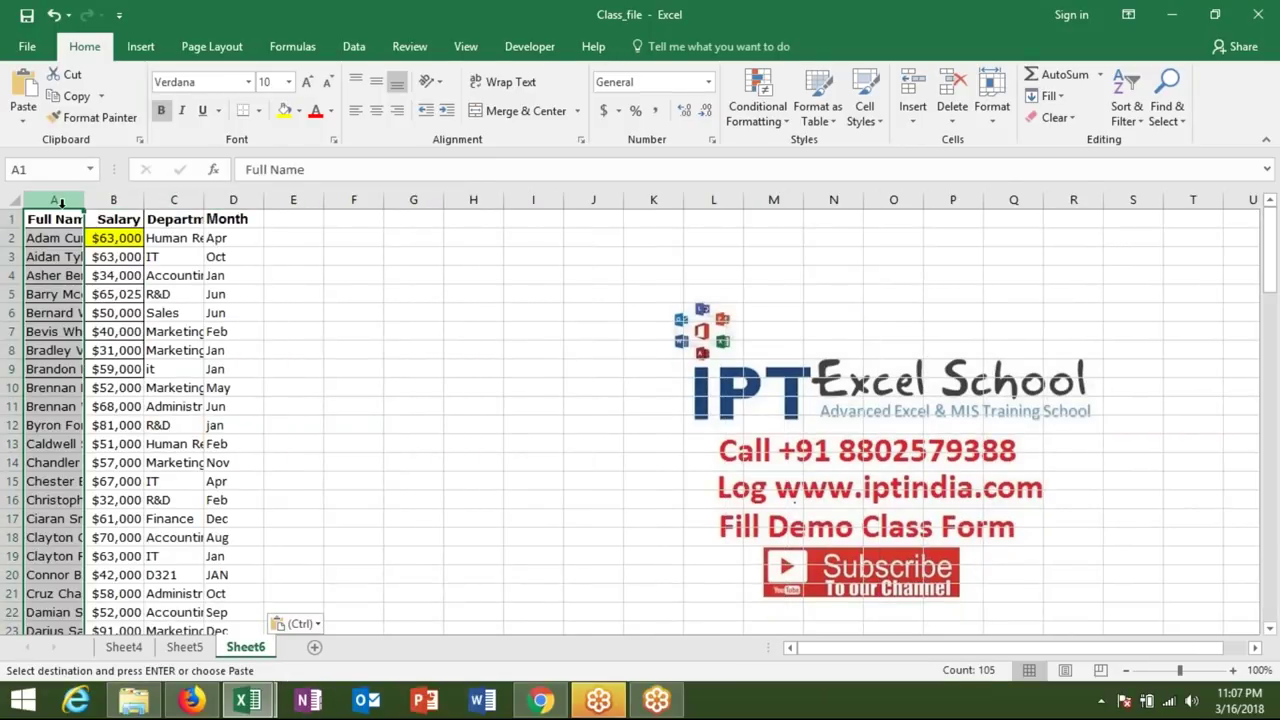
{"action": "key", "text": "ctrl+shift+plus"}
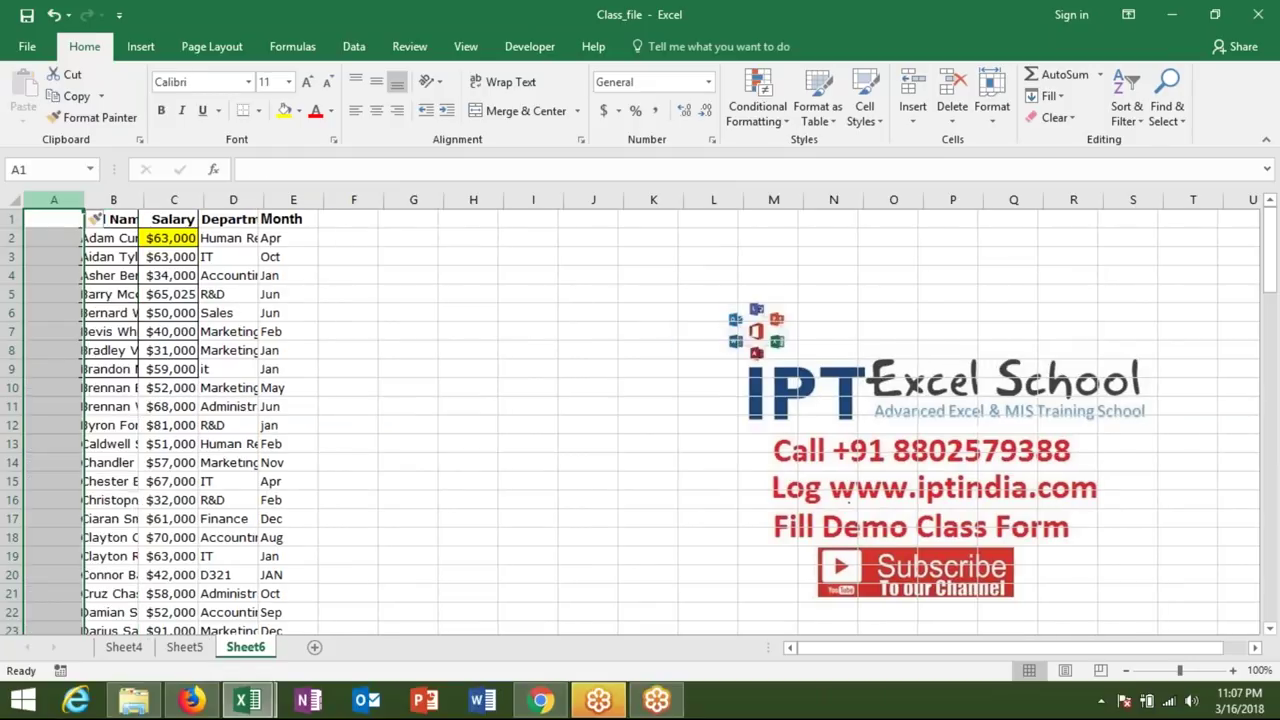
{"action": "type", "text": "Date"}
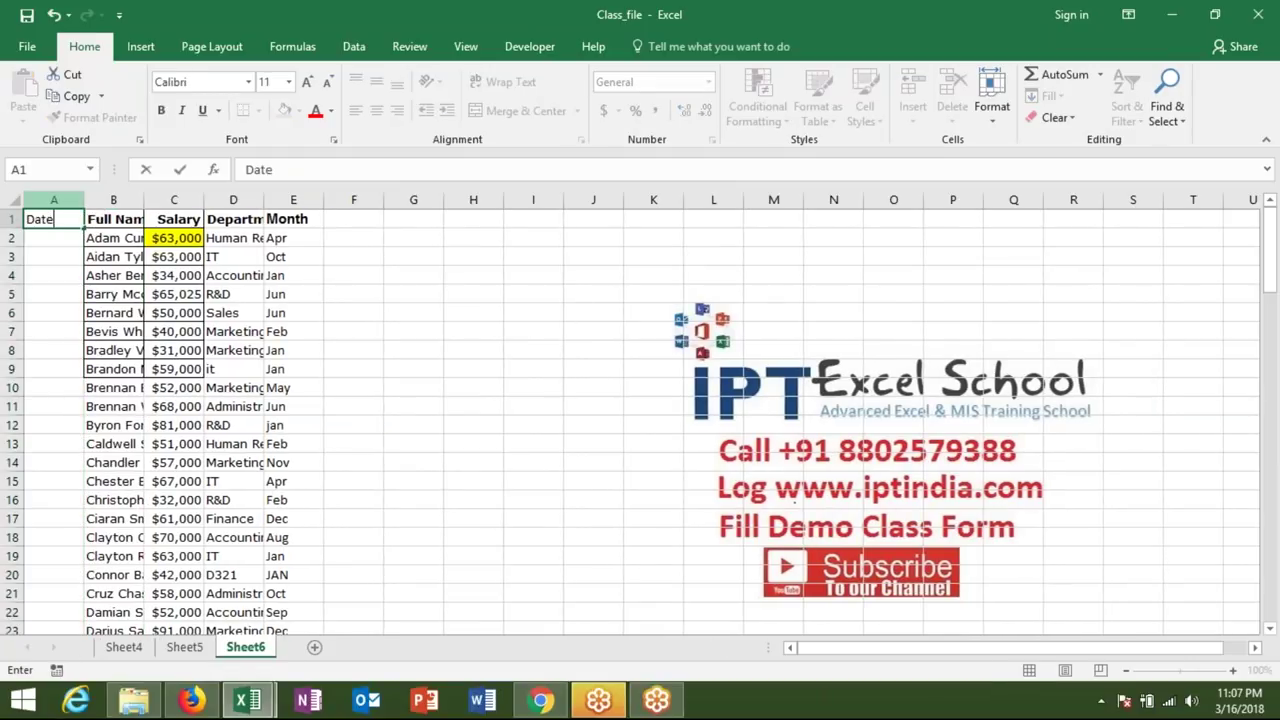
{"action": "key", "text": "Return"}
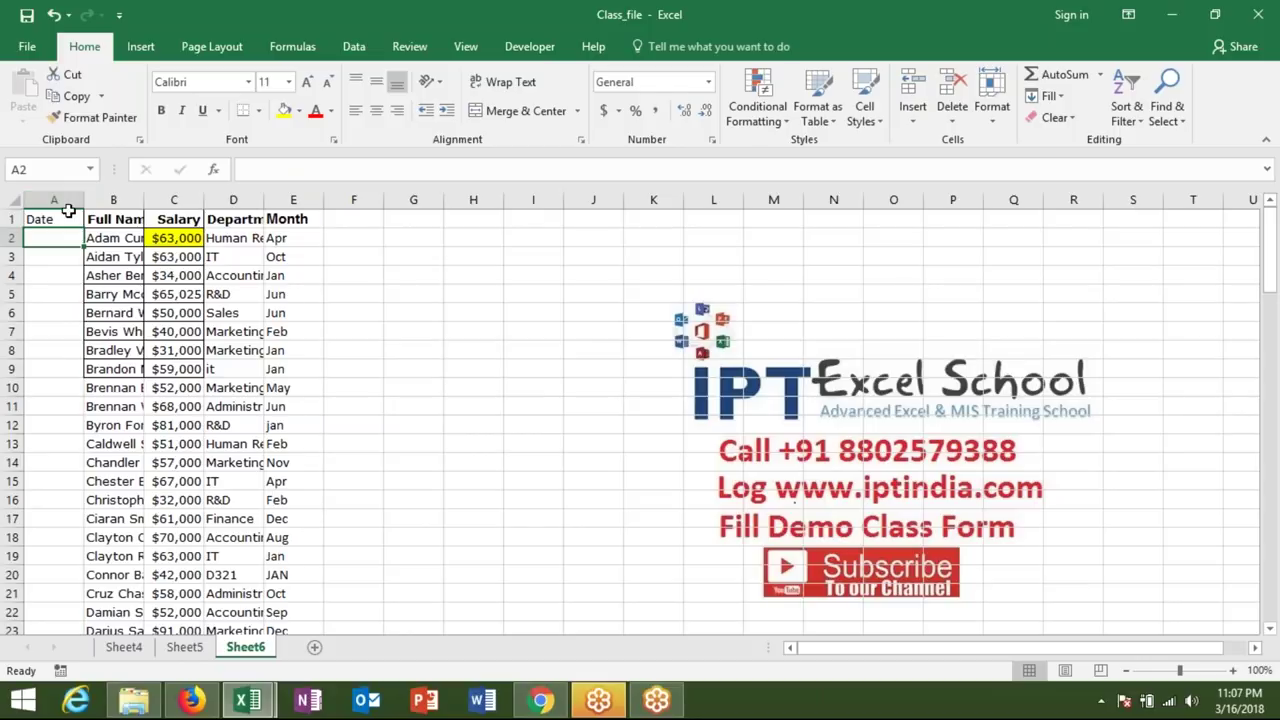
{"action": "type", "text": "1"}
{"action": "type", "text": "/1"}
{"action": "key", "text": "Return"}
{"action": "key", "text": "Up"}
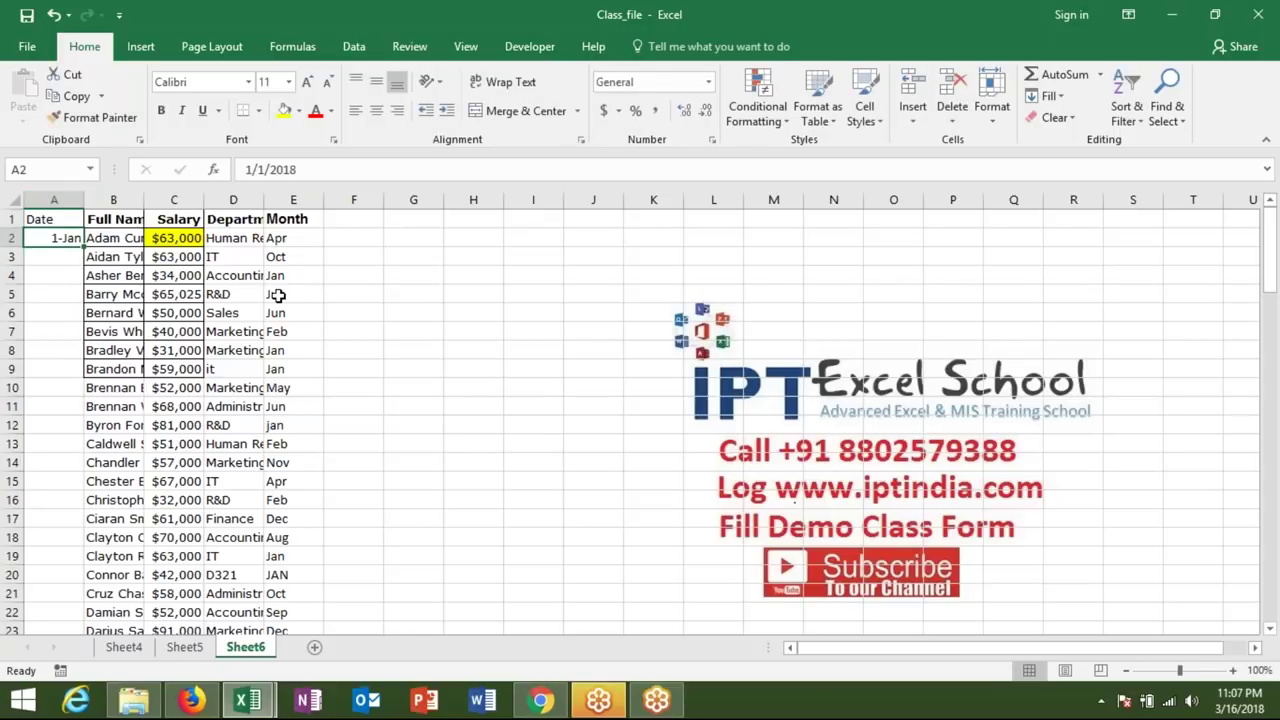
{"action": "left_click_drag", "start_coordinate": [84, 248], "coordinate": [84, 248]}
{"action": "double_click", "coordinate": [84, 248]}
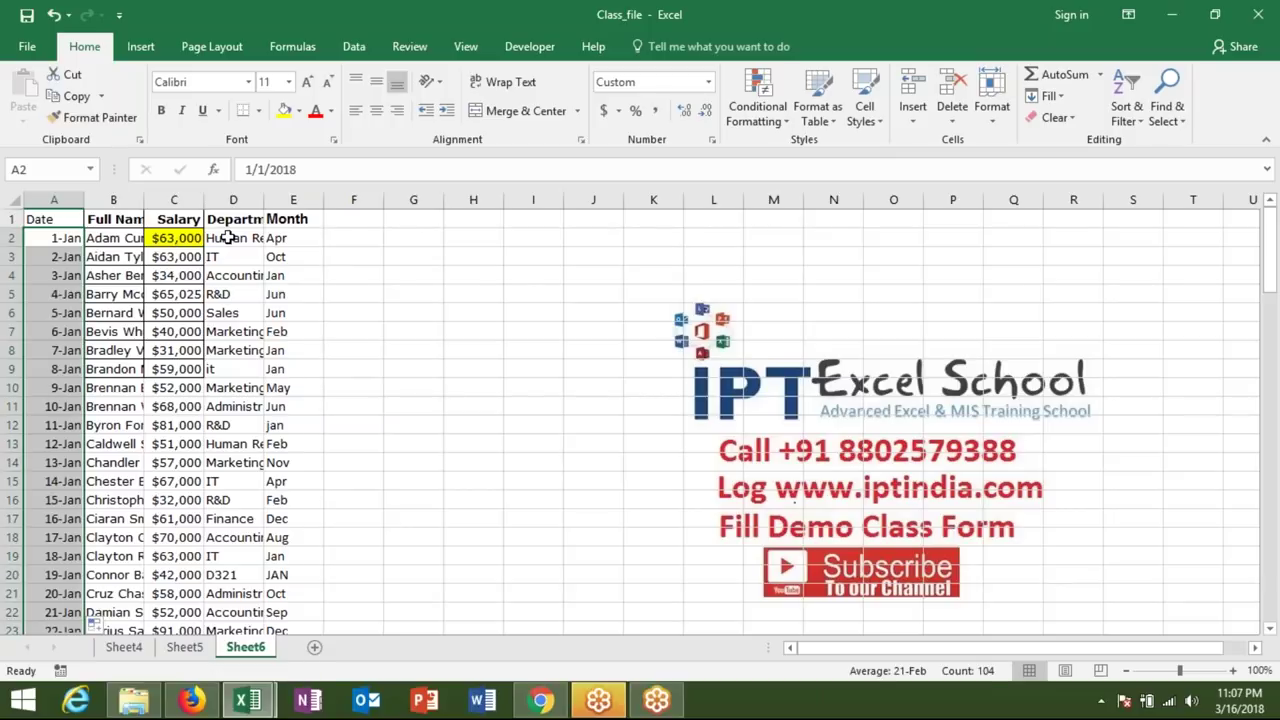
Step: Enter the report limits 1/1 in G2 and 1/31 in H2
{"action": "left_click", "coordinate": [417, 236]}
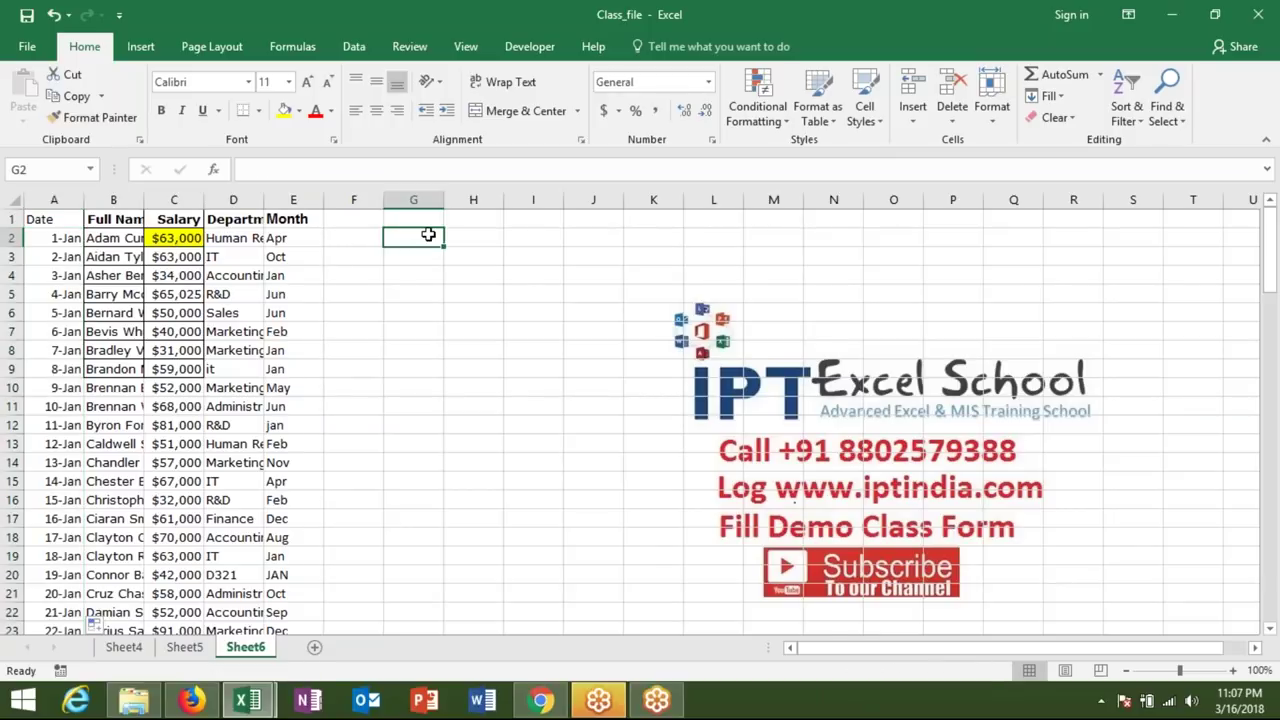
{"action": "type", "text": "1/1"}
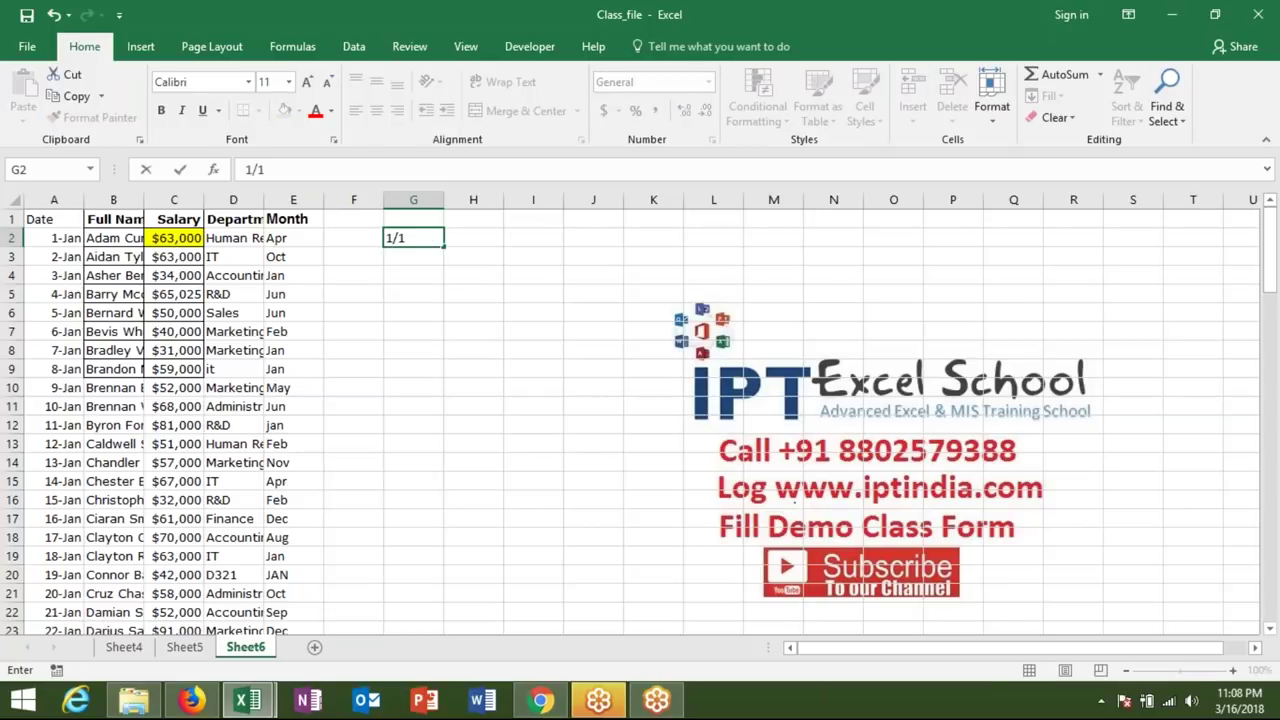
{"action": "left_click", "coordinate": [473, 237]}
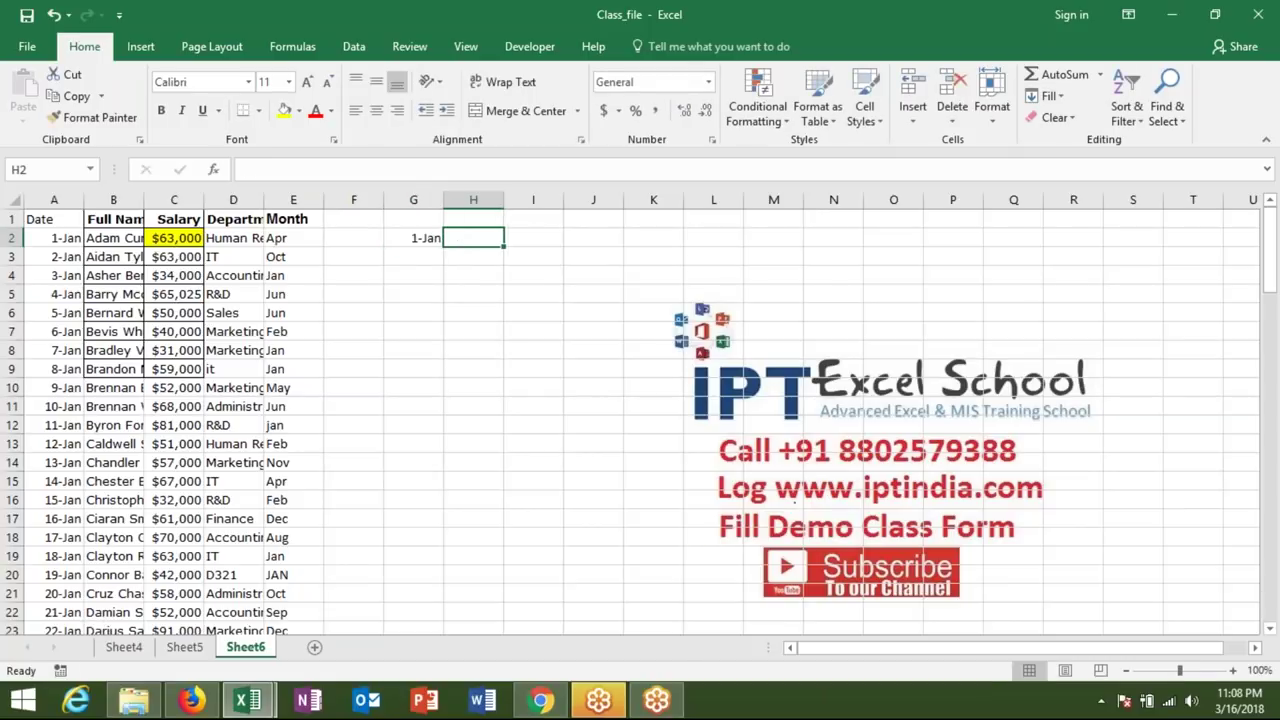
{"action": "type", "text": "1/31"}
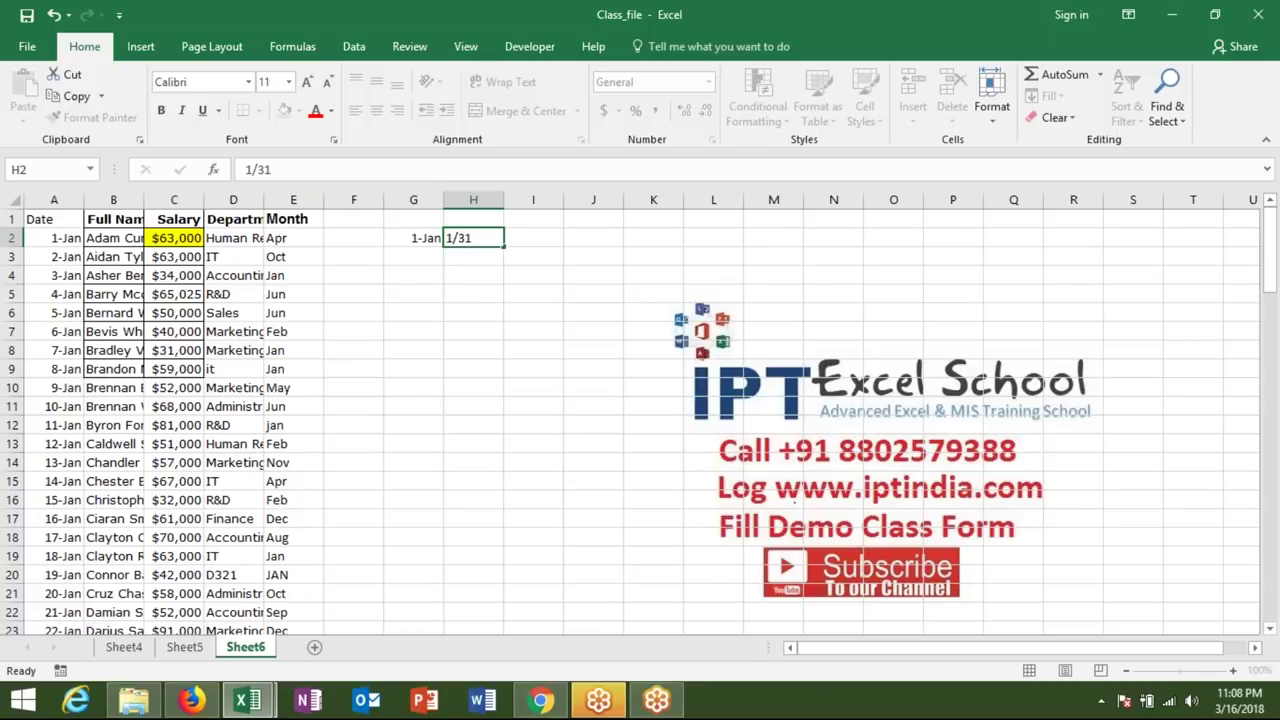
{"action": "key", "text": "Return"}
Step: Copy the table's header row into G4:K4 as the report headers
{"action": "key", "text": "Left"}
{"action": "key", "text": "Up"}
{"action": "key", "text": "Up"}
{"action": "key", "text": "Left"}
{"action": "key", "text": "Left"}
{"action": "key", "text": "Left"}
{"action": "key", "text": "Left"}
{"action": "key", "text": "Left"}
{"action": "key", "text": "ctrl+shift+Right"}
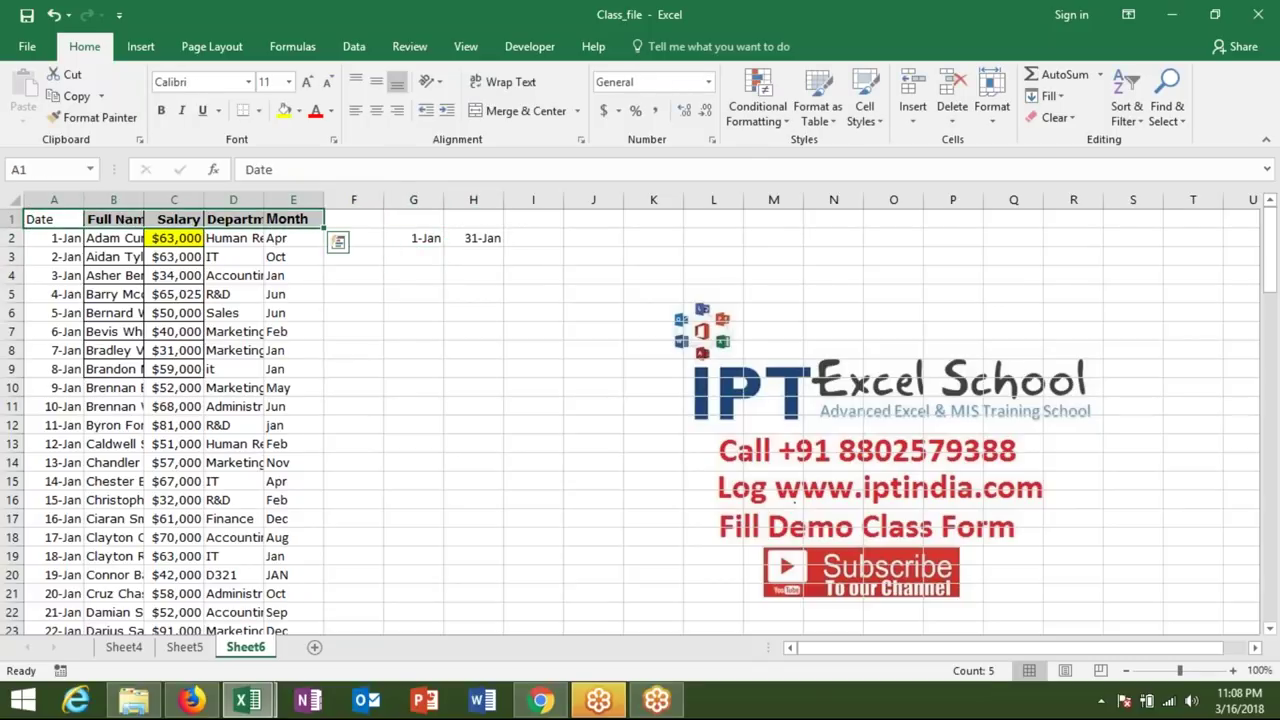
{"action": "key", "text": "ctrl+c"}
{"action": "key", "text": "Down"}
{"action": "key", "text": "Down"}
{"action": "key", "text": "Down"}
{"action": "key", "text": "Down"}
{"action": "key", "text": "Right"}
{"action": "key", "text": "Right"}
{"action": "key", "text": "Right"}
{"action": "key", "text": "Right"}
{"action": "key", "text": "Right"}
{"action": "key", "text": "Right"}
{"action": "key", "text": "Right"}
{"action": "key", "text": "Up"}
{"action": "key", "text": "Left"}
{"action": "key", "text": "ctrl+v"}
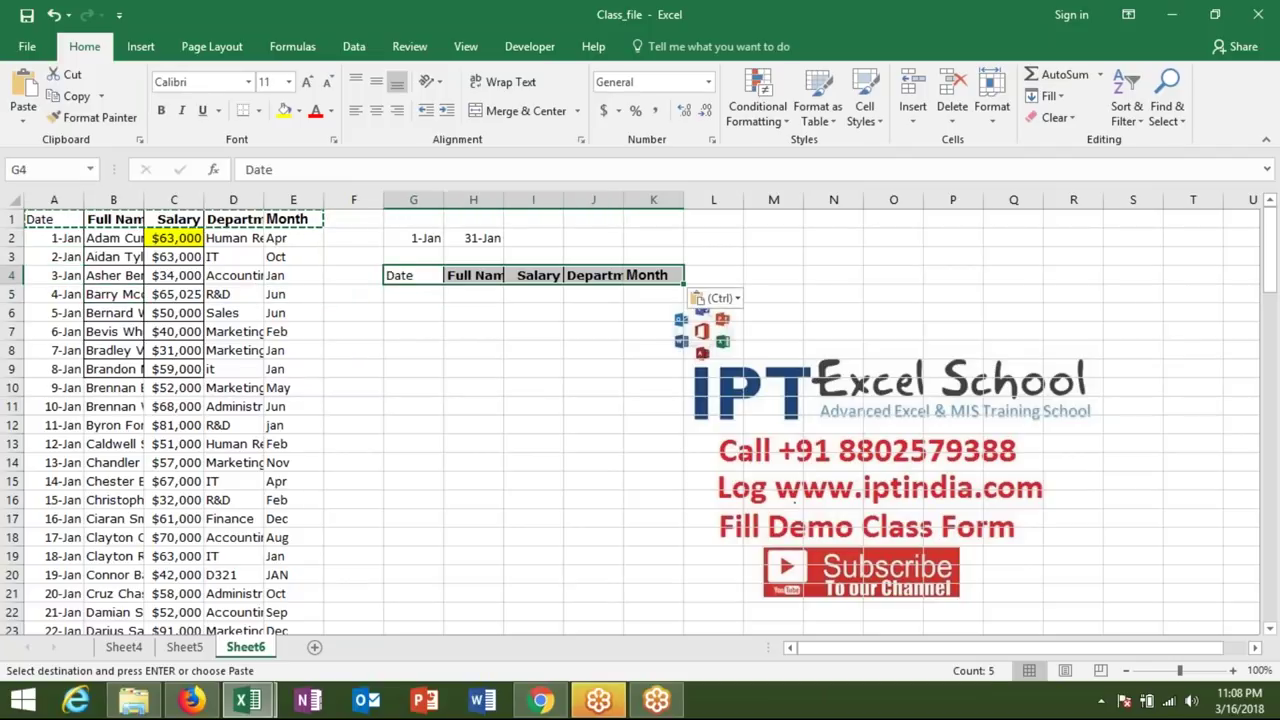
{"action": "key", "text": "Escape"}
{"action": "key", "text": "Left"}
{"action": "key", "text": "Left"}
{"action": "key", "text": "Left"}
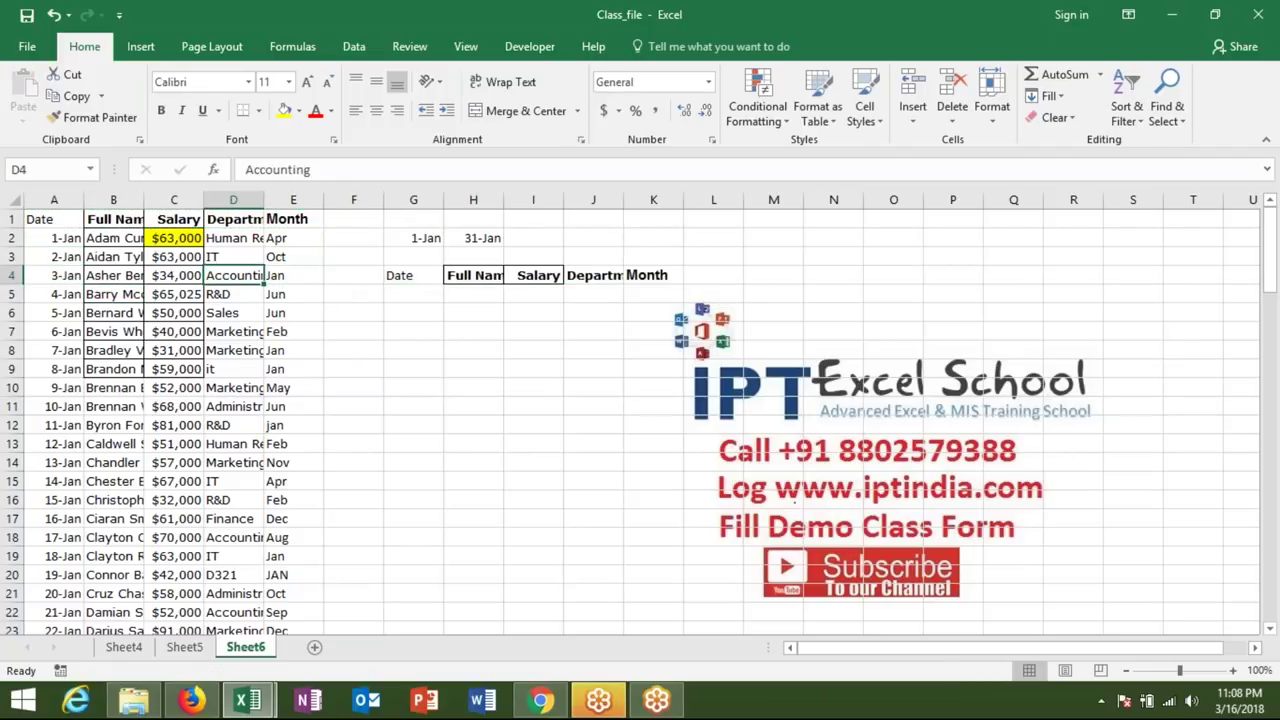
{"action": "key", "text": "Up"}
{"action": "key", "text": "Left"}
{"action": "key", "text": "Left"}
{"action": "key", "text": "Left"}
{"action": "key", "text": "Up"}
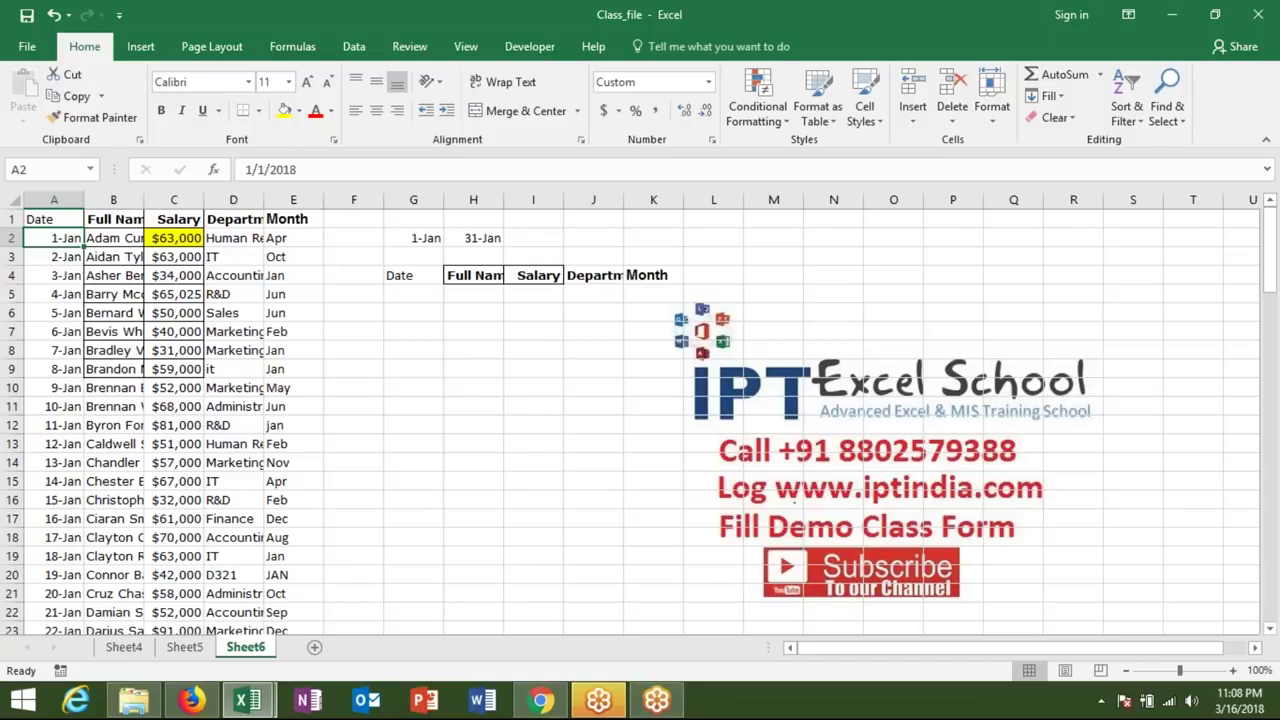
Step: Link G5 to the start date with =G2 and enter =IF(G5+1>H2,"",G5+1) in G6
{"action": "left_click", "coordinate": [436, 296]}
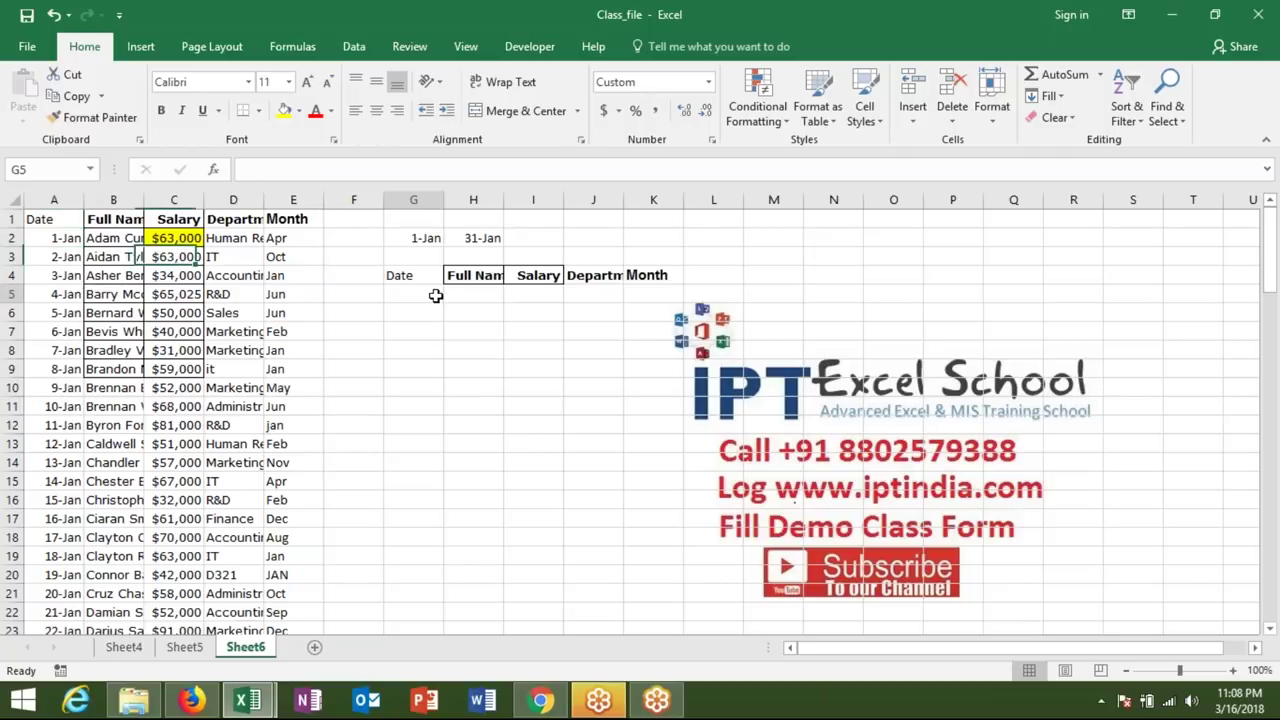
{"action": "type", "text": "="}
{"action": "key", "text": "Up"}
{"action": "key", "text": "Up"}
{"action": "key", "text": "Up"}
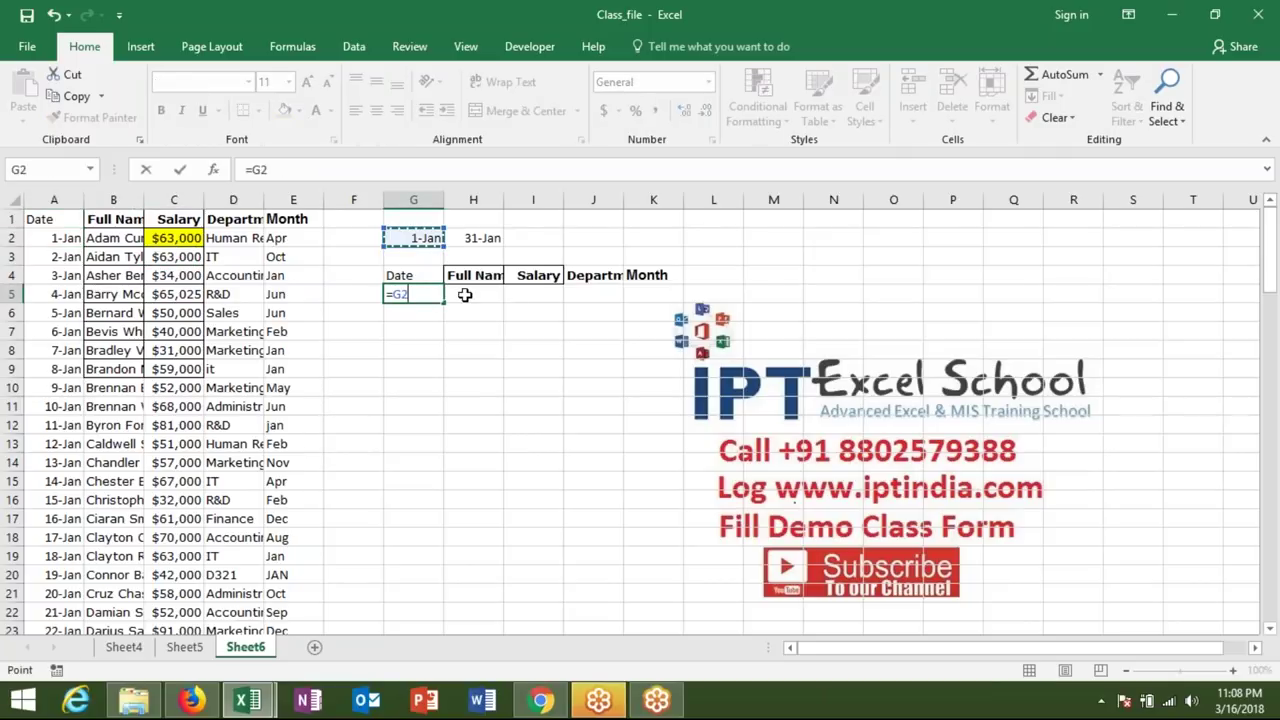
{"action": "key", "text": "Return"}
{"action": "type", "text": "="}
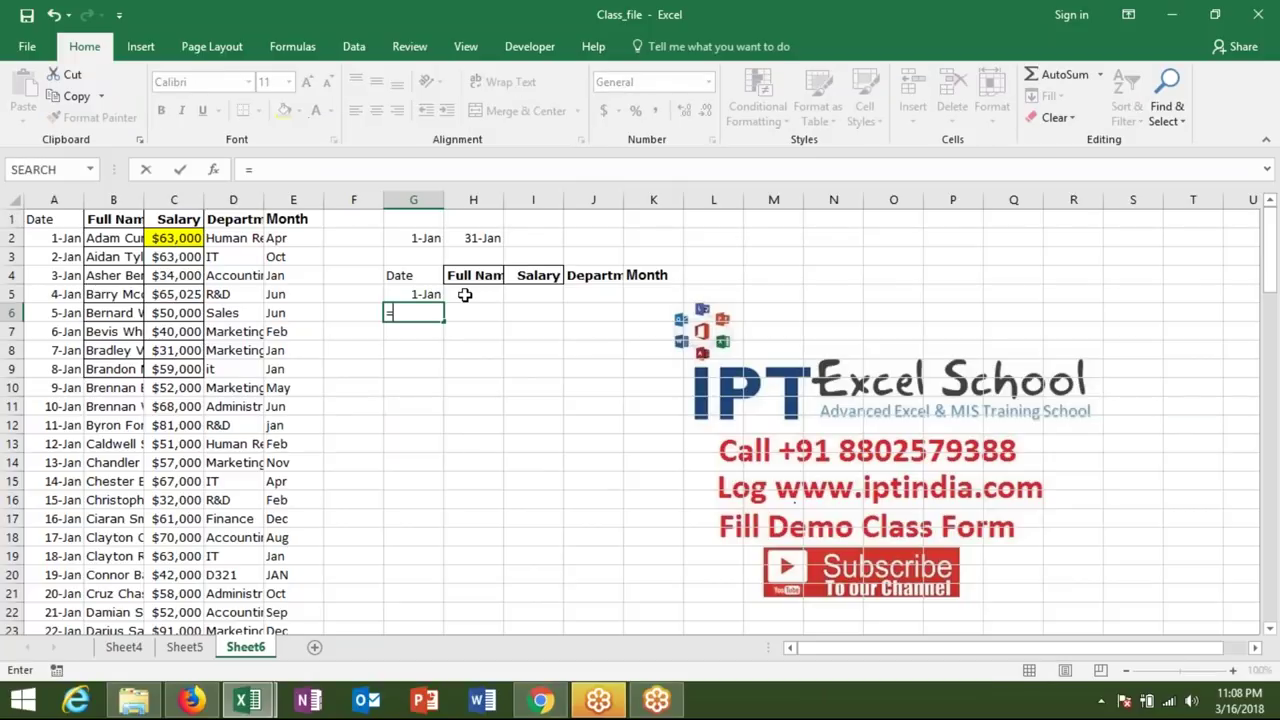
{"action": "type", "text": "IF("}
{"action": "key", "text": "Up"}
{"action": "type", "text": "+1>"}
{"action": "left_click", "coordinate": [473, 242]}
{"action": "type", "text": ",\"\""}
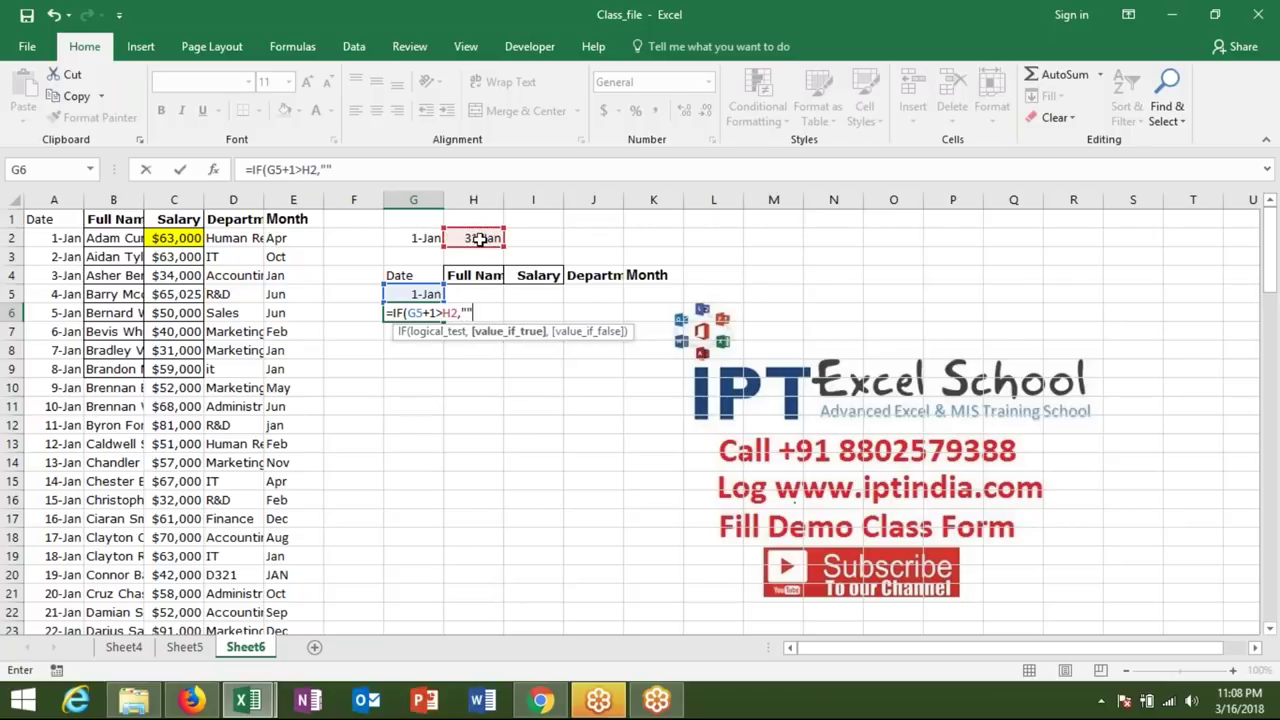
{"action": "type", "text": ","}
{"action": "key", "text": "Up"}
{"action": "type", "text": "+1"}
{"action": "key", "text": "Up"}
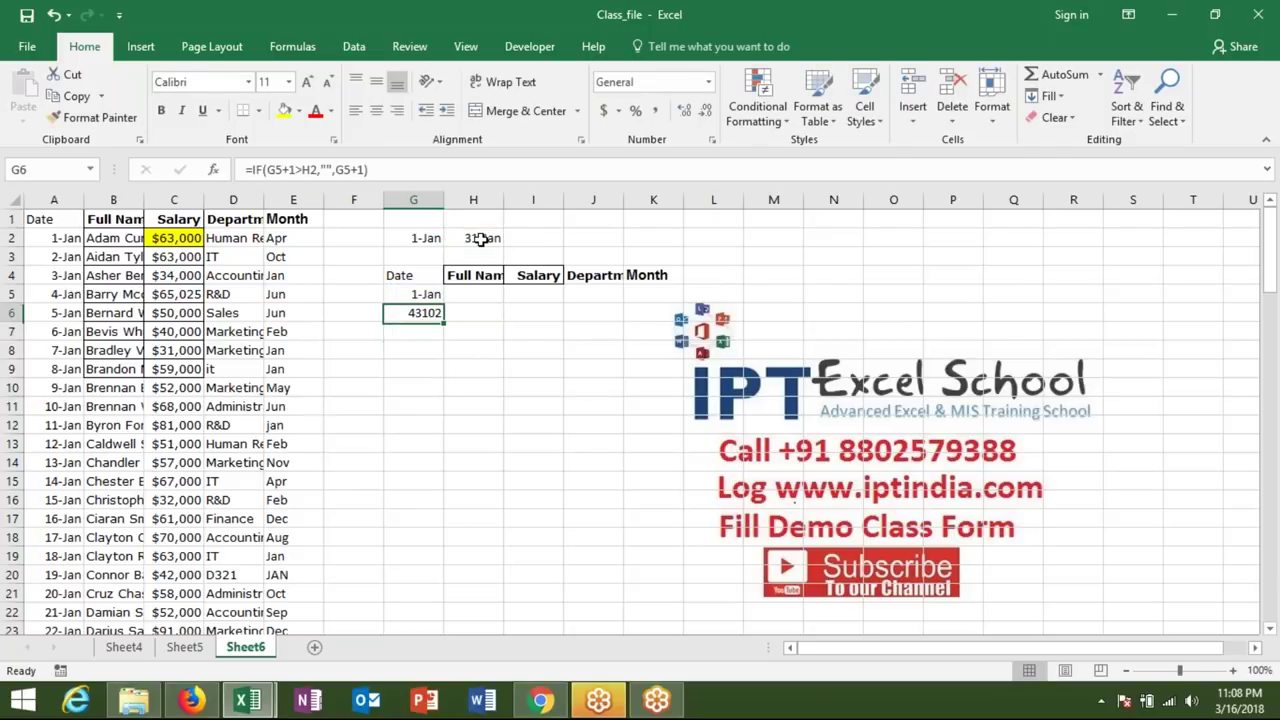
Step: Make H2 absolute, wrap the G6 formula in IFERROR(…,"") and format it as a date
{"action": "left_click", "coordinate": [301, 170]}
{"action": "key", "text": "F4"}
{"action": "key", "text": "Return"}
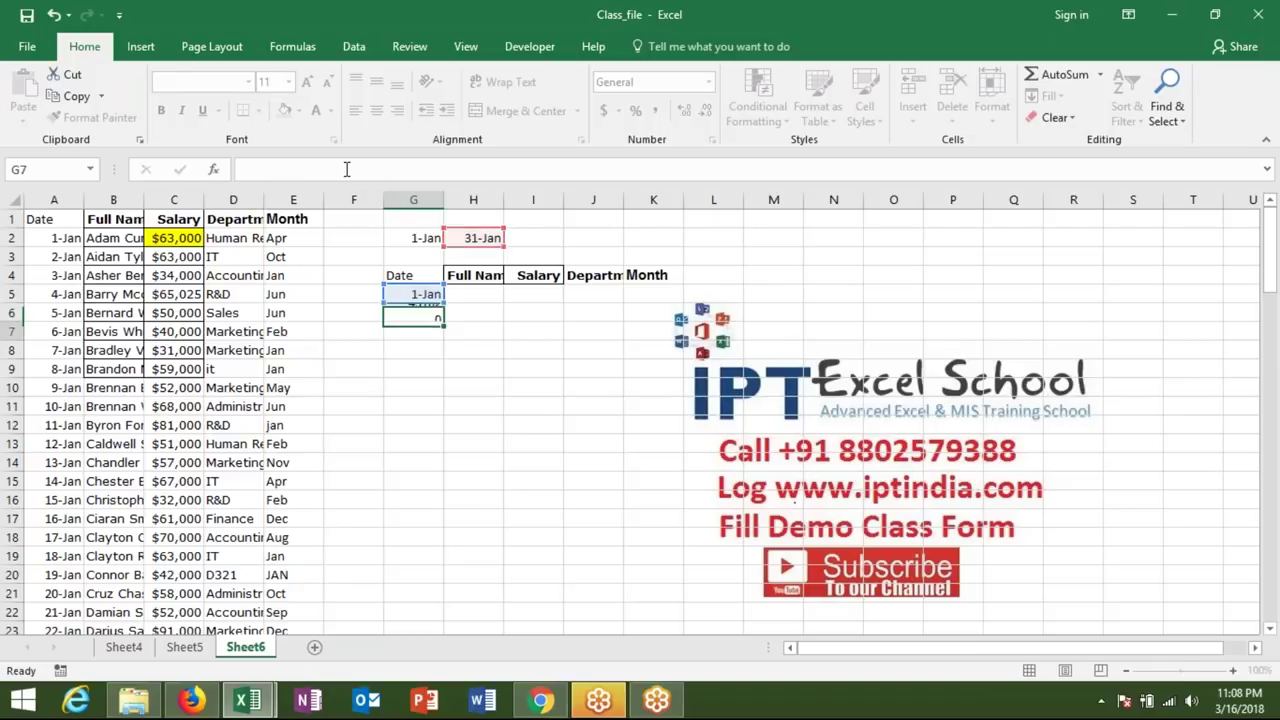
{"action": "key", "text": "Up"}
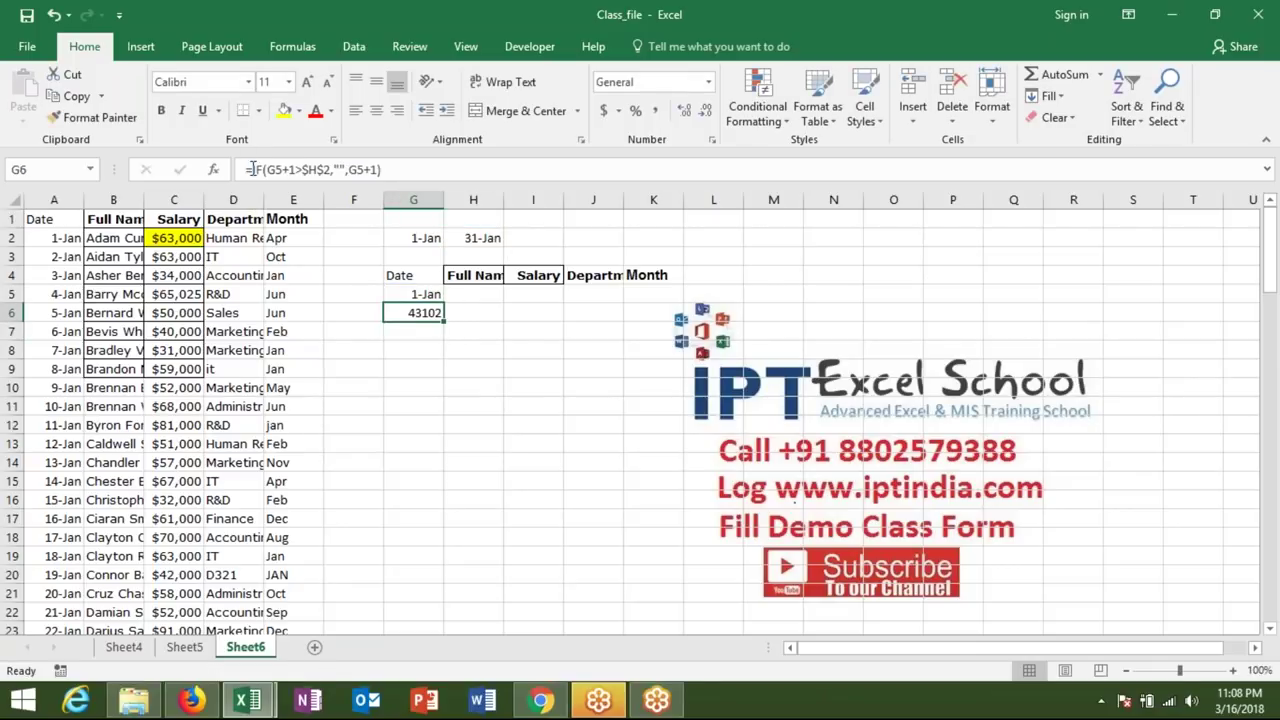
{"action": "left_click", "coordinate": [268, 170]}
{"action": "type", "text": "IFE"}
{"action": "key", "text": "Tab"}
{"action": "left_click", "coordinate": [446, 174]}
{"action": "type", "text": ",\"\")"}
{"action": "key", "text": "Return"}
{"action": "key", "text": "Return"}
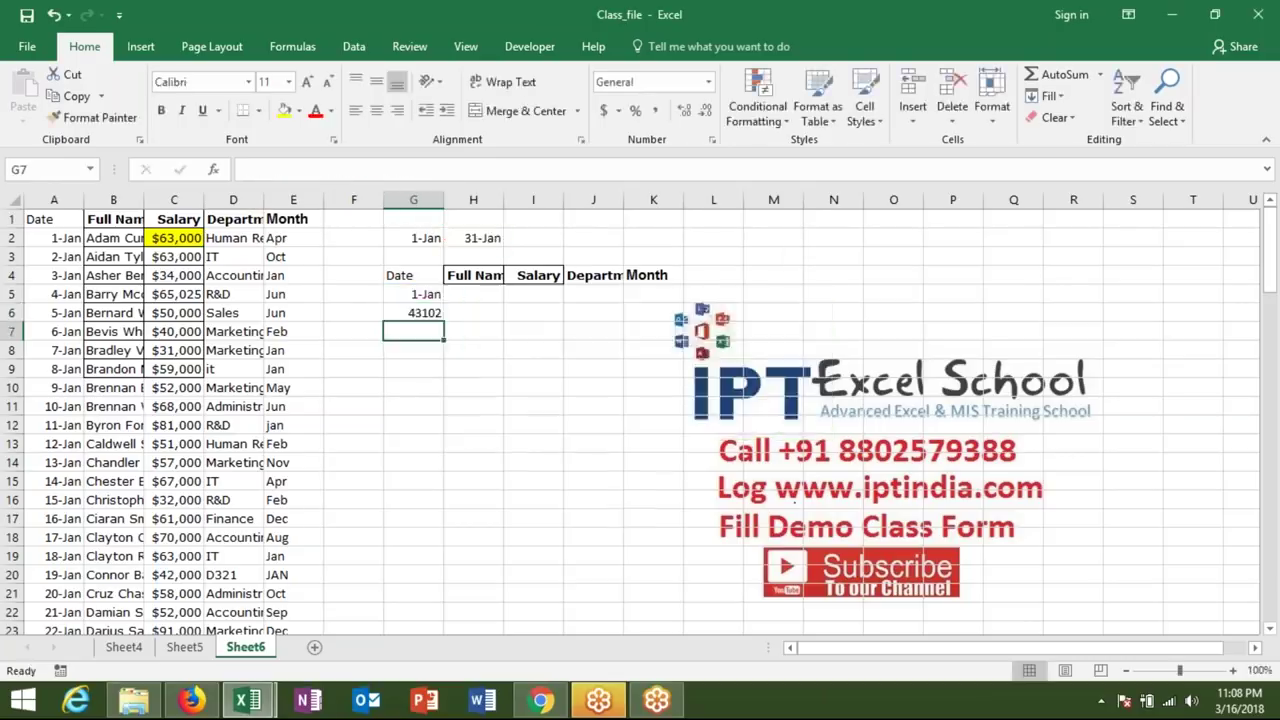
{"action": "key", "text": "ctrl+shift+3"}
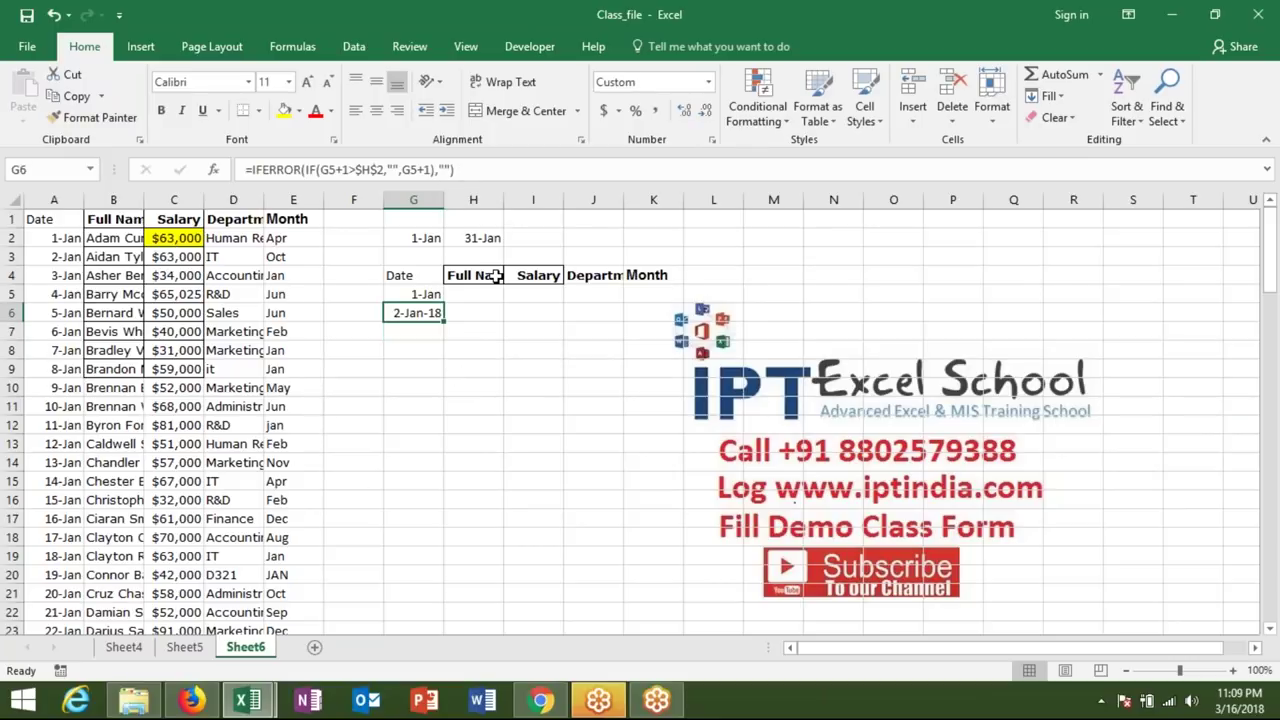
Step: Copy the next-day date formula down column G, then return to the top of the report
{"action": "mouse_move", "coordinate": [441, 325]}
{"action": "left_mouse_down"}
{"action": "mouse_move", "coordinate": [449, 655]}
{"action": "mouse_move", "coordinate": [487, 678]}
{"action": "left_mouse_up"}
{"action": "key", "text": "ctrl+Up"}
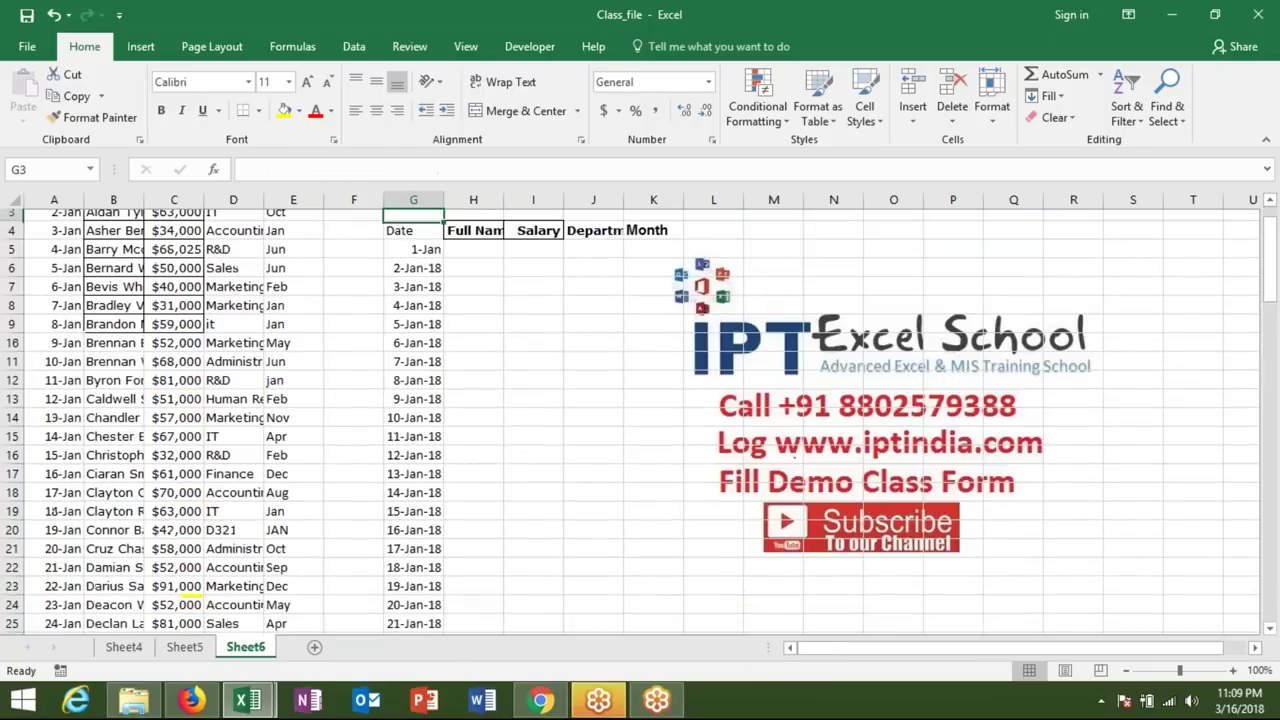
{"action": "key", "text": "Right"}
{"action": "key", "text": "Down"}
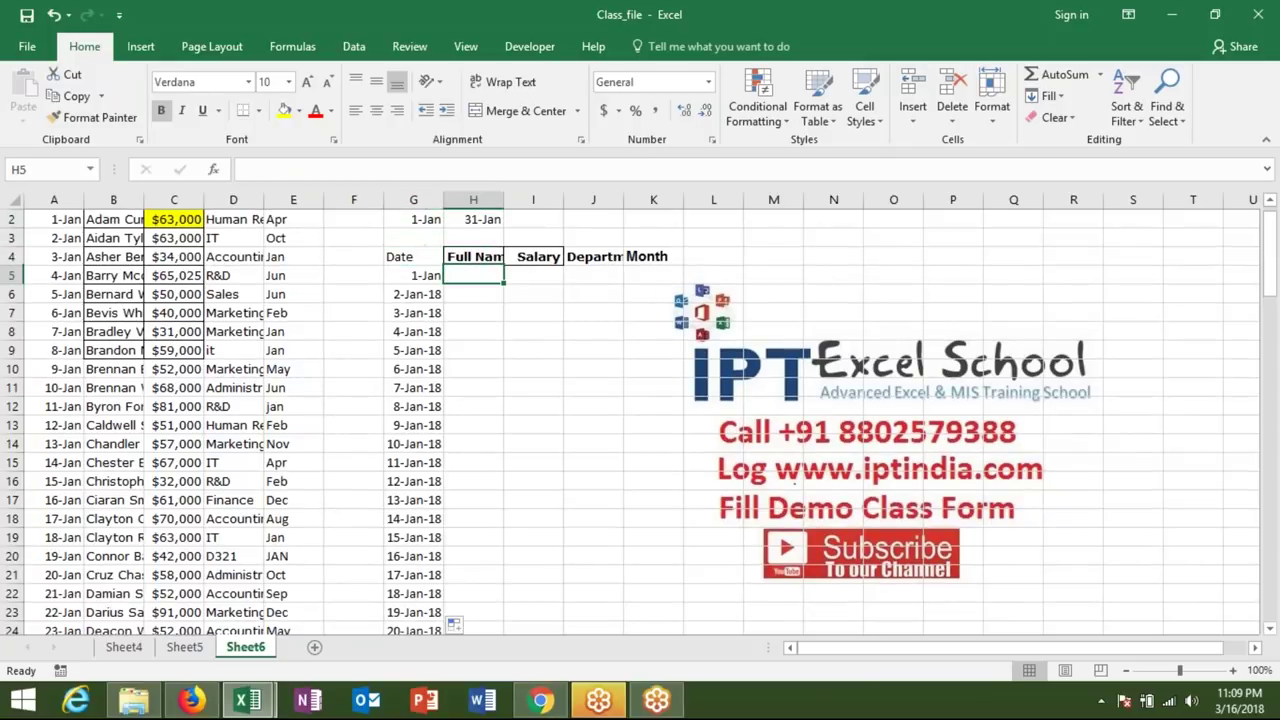
Step: Enter =VLOOKUP(G5,A:E,2,0) in H5 to fetch the full name for the first date
{"action": "key", "text": "F2"}
{"action": "type", "text": "=vl"}
{"action": "key", "text": "Tab"}
{"action": "key", "text": "Left"}
{"action": "type", "text": ","}
{"action": "key", "text": "Left"}
{"action": "key", "text": "Left"}
{"action": "key", "text": "Left"}
{"action": "key", "text": "Left"}
{"action": "key", "text": "Left"}
{"action": "key", "text": "Left"}
{"action": "key", "text": "ctrl+space"}
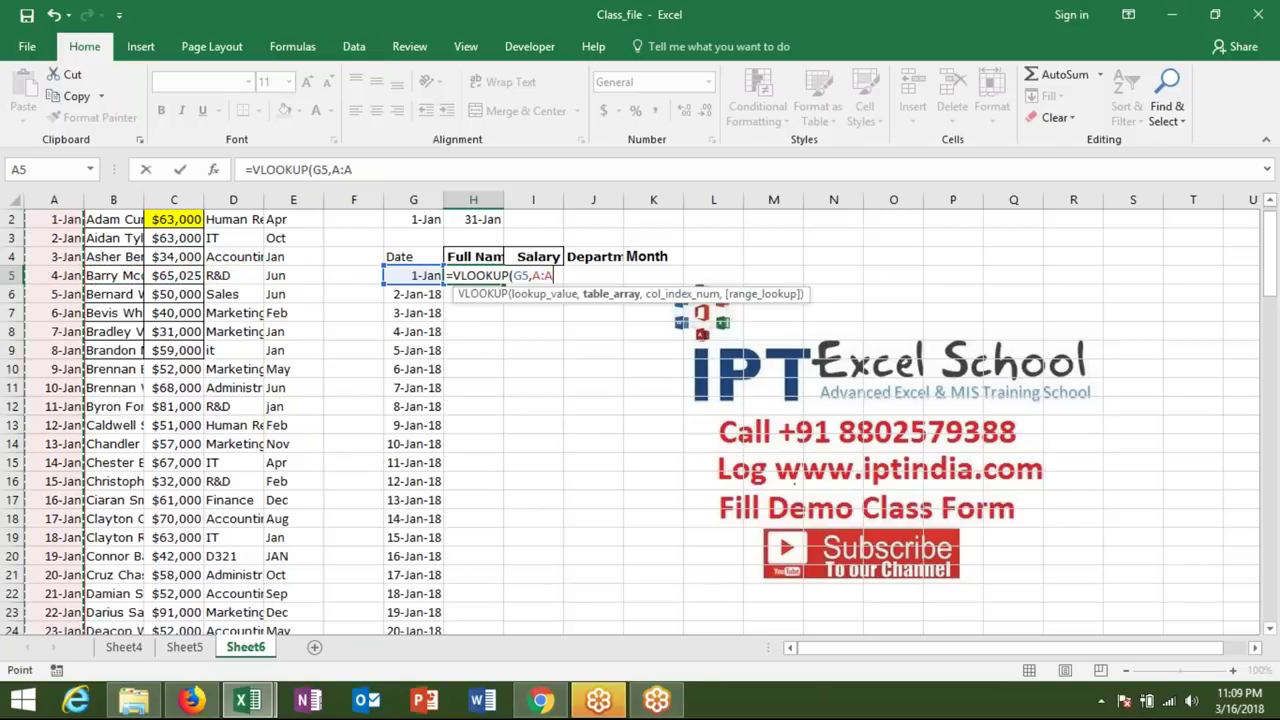
{"action": "key", "text": "shift+Right"}
{"action": "key", "text": "shift+Right"}
{"action": "key", "text": "shift+Right"}
{"action": "key", "text": "shift+Right"}
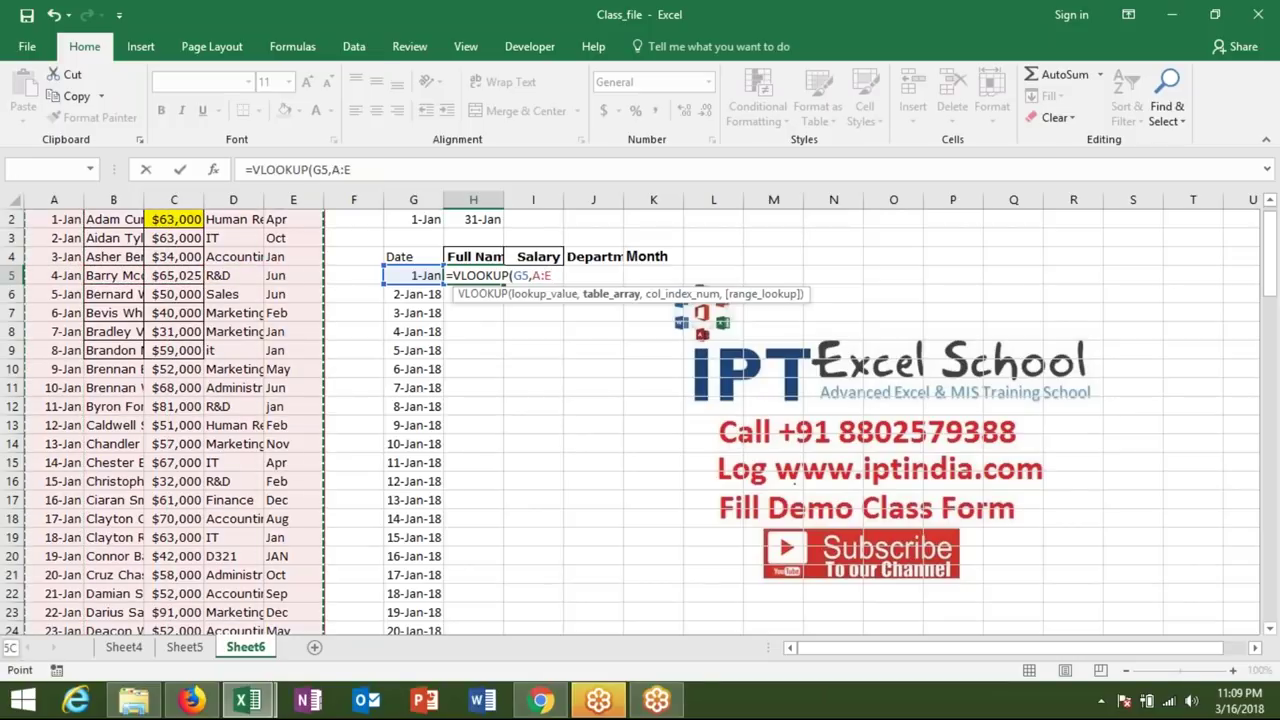
{"action": "type", "text": ",2"}
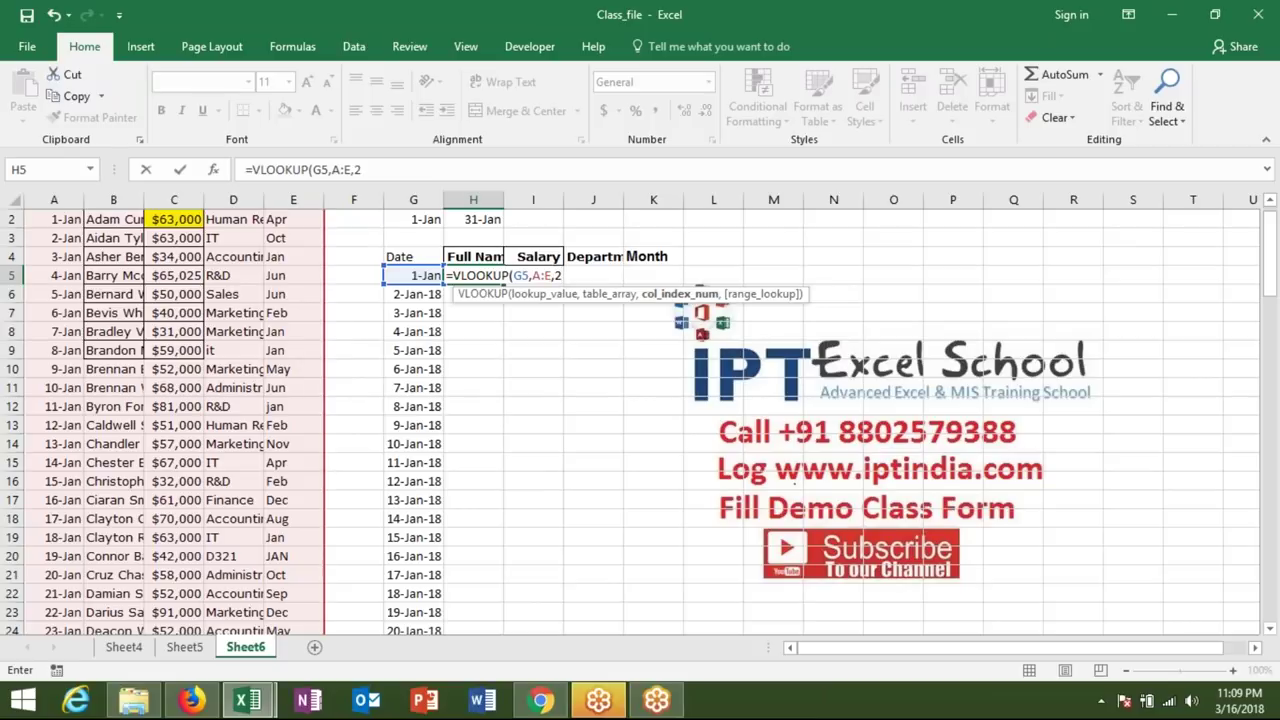
{"action": "type", "text": ",0"}
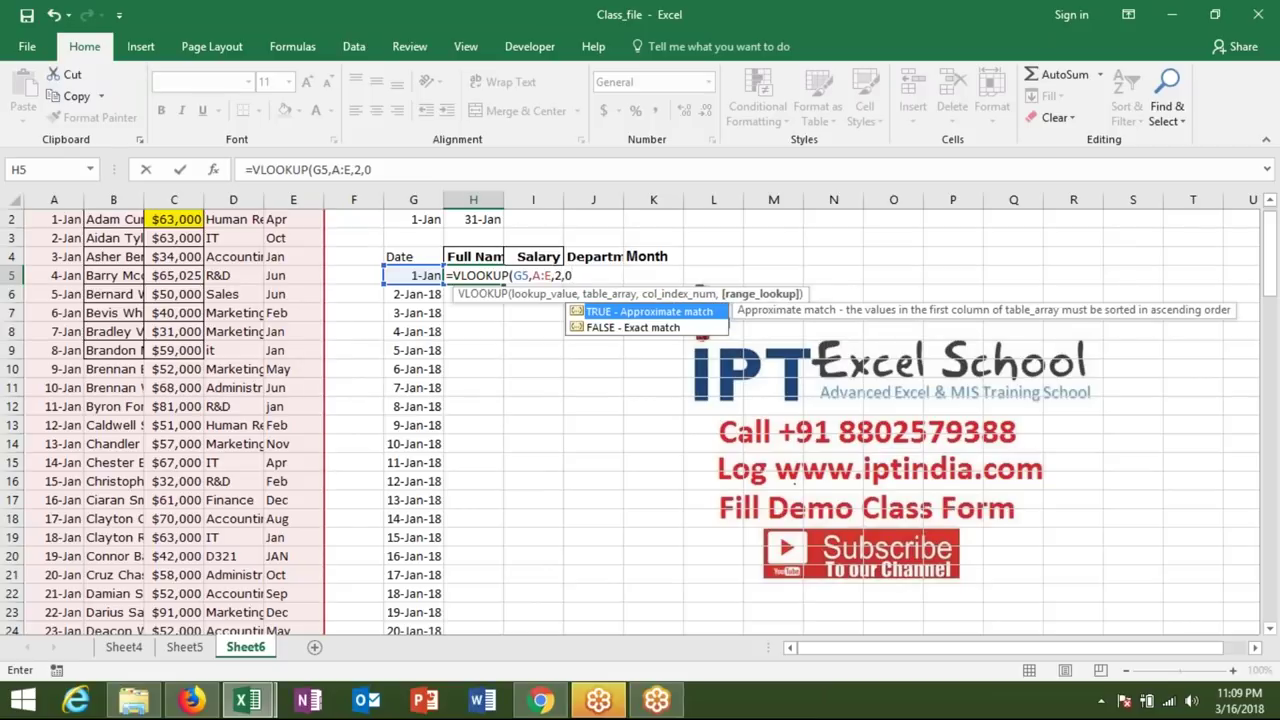
{"action": "type", "text": ")"}
{"action": "key", "text": "Return"}
{"action": "key", "text": "Up"}
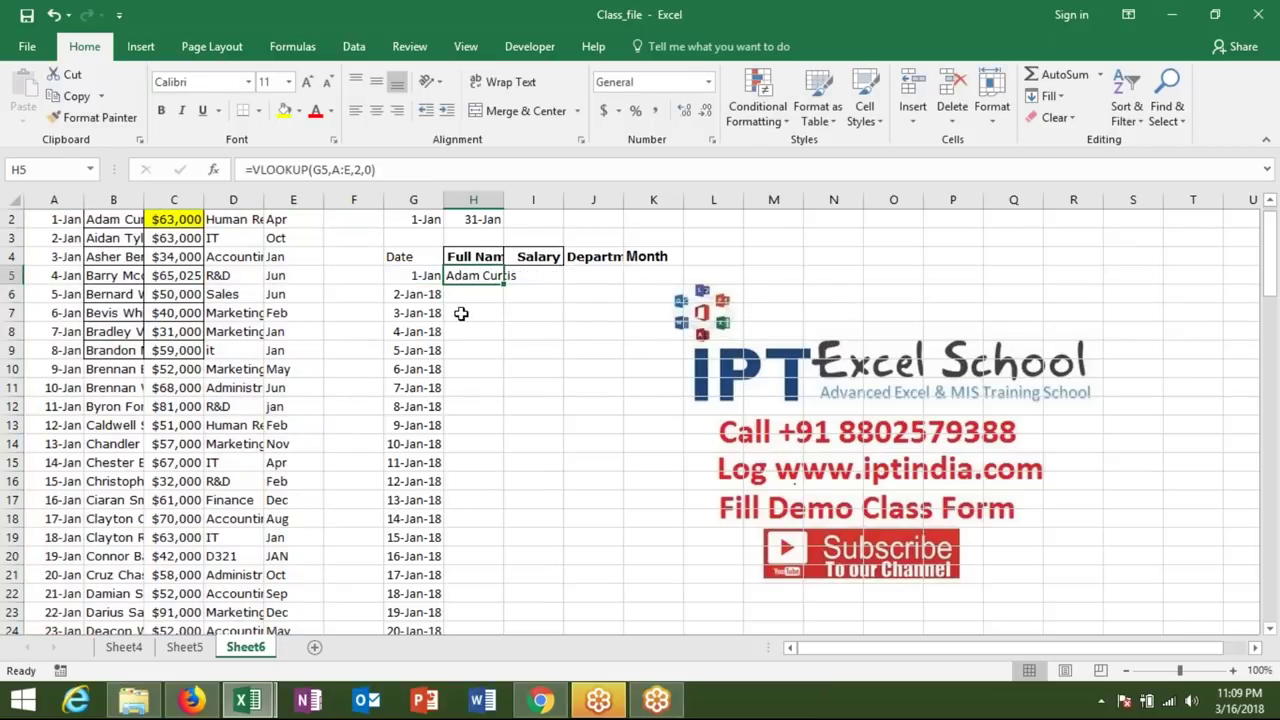
Step: Copy the lookup down the Full Name column and fill column G's date series down to match
{"action": "double_click", "coordinate": [504, 284]}
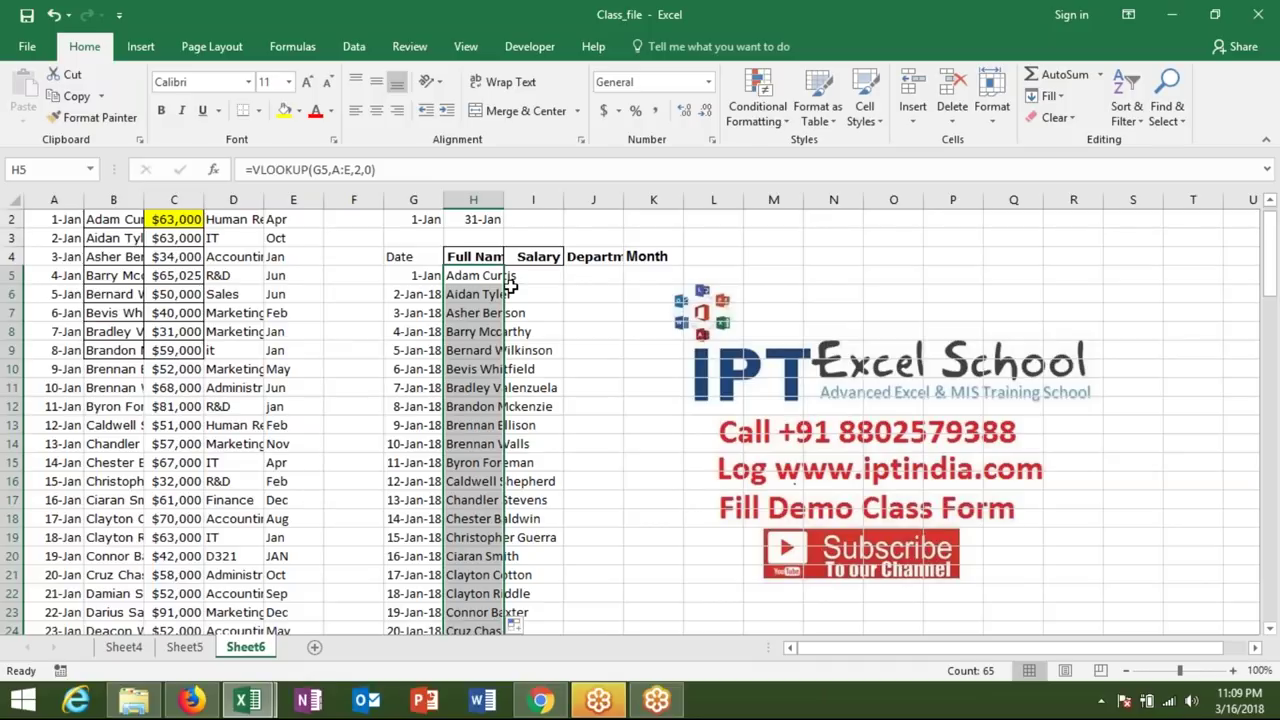
{"action": "key", "text": "Left"}
{"action": "key", "text": "Up"}
{"action": "key", "text": "Down"}
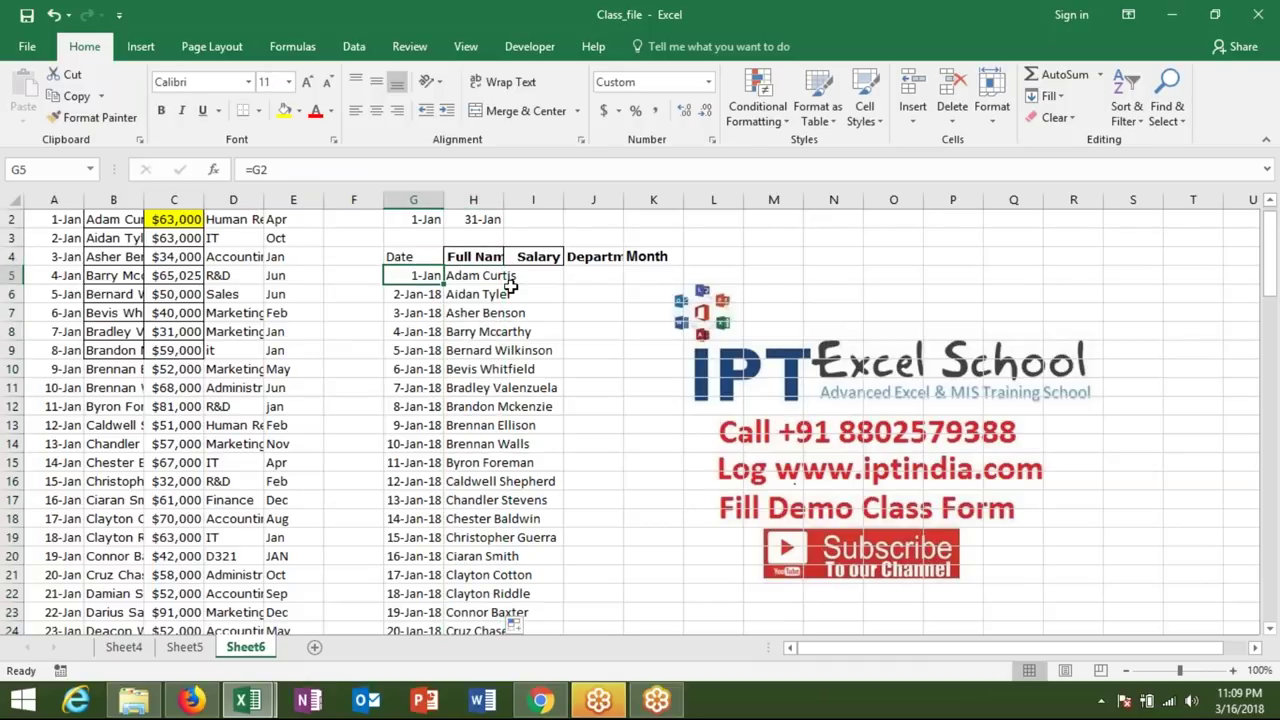
{"action": "key", "text": "ctrl+shift+Down"}
{"action": "key", "text": "ctrl+d"}
{"action": "key", "text": "ctrl+Up"}
{"action": "key", "text": "Up"}
{"action": "key", "text": "Left"}
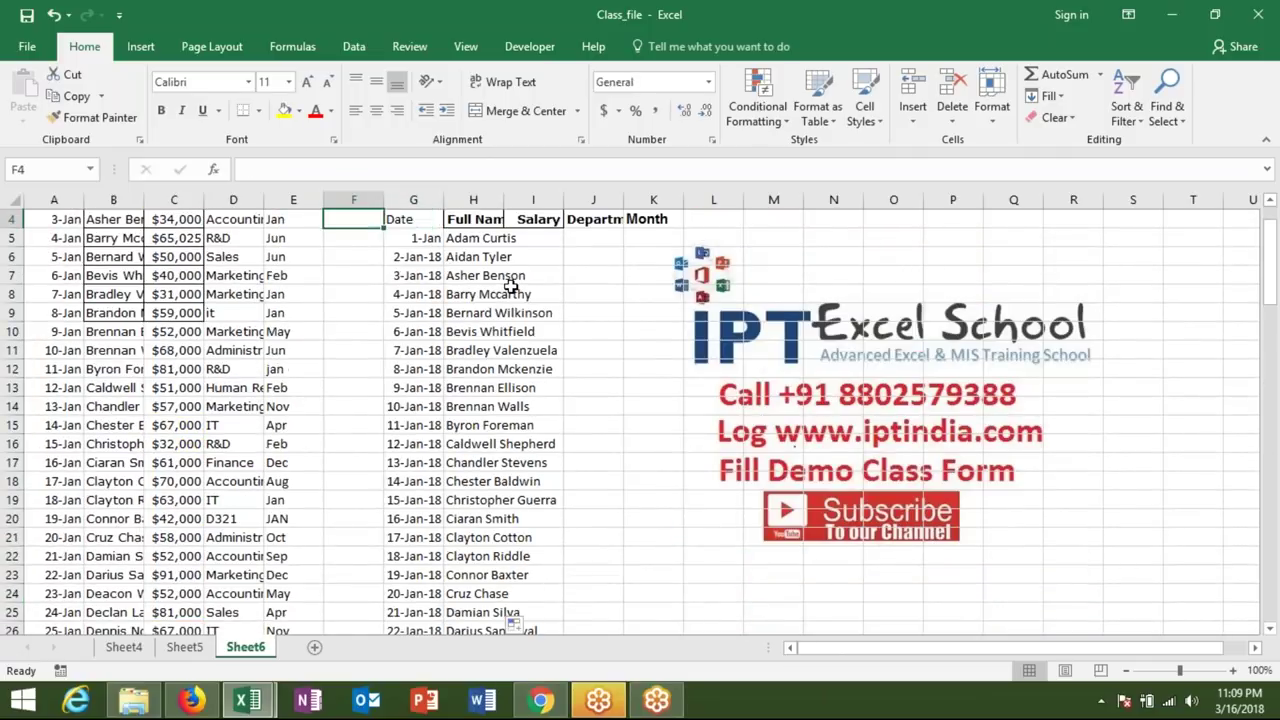
{"action": "key", "text": "Down"}
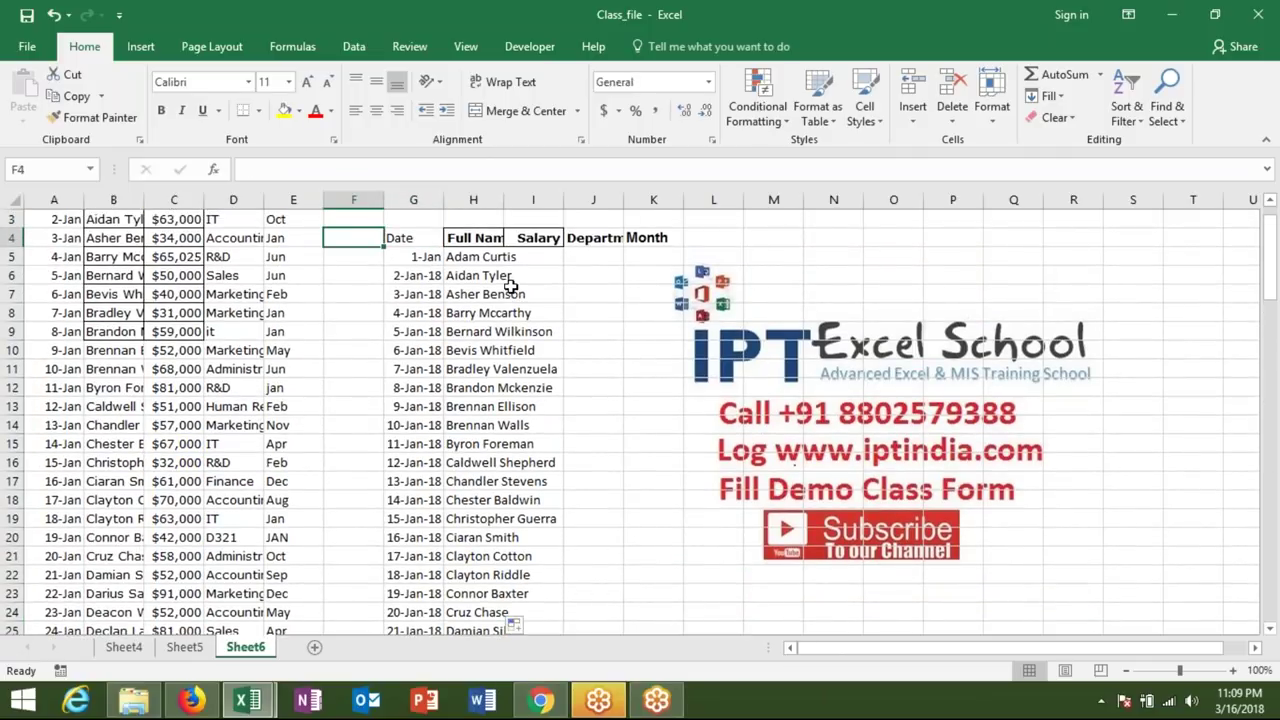
{"action": "key", "text": "Up"}
{"action": "key", "text": "Up"}
{"action": "key", "text": "Up"}
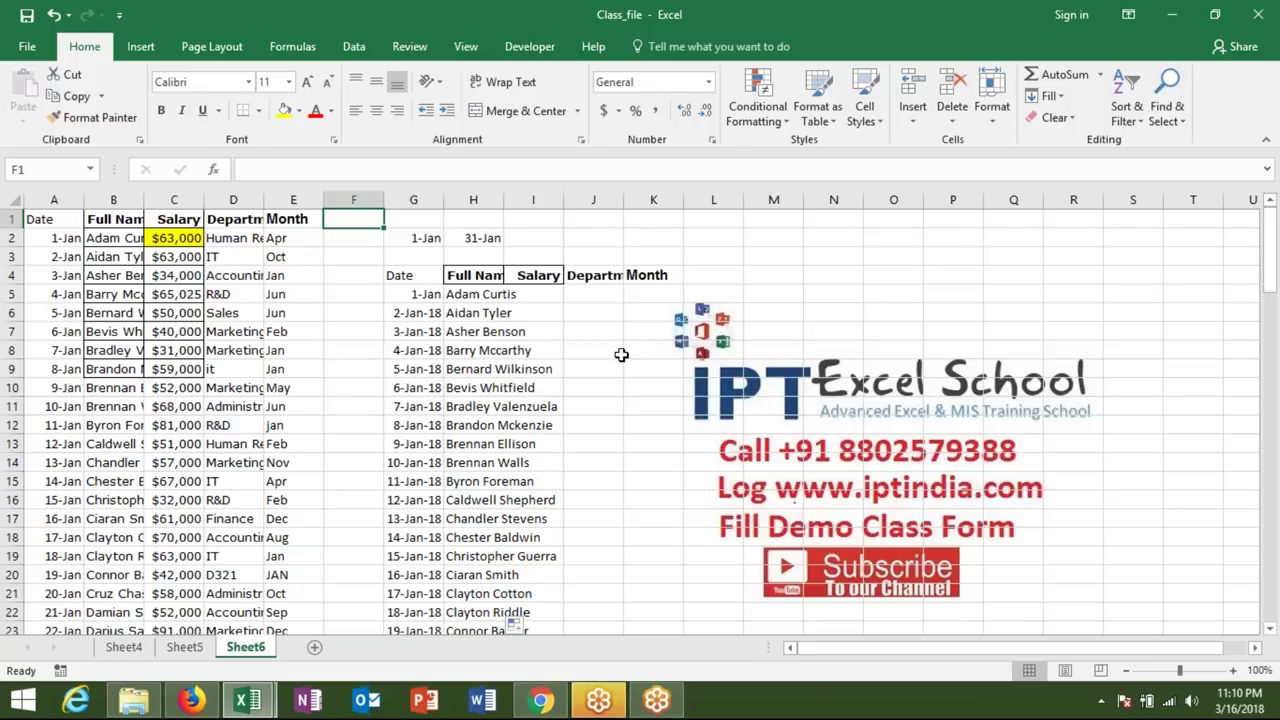
Step: Check the date series and the start and end dates in G2 and H2, then select columns A through E
{"action": "key", "text": "Down"}
{"action": "key", "text": "Down"}
{"action": "key", "text": "Down"}
{"action": "key", "text": "Right"}
{"action": "key", "text": "Right"}
{"action": "key", "text": "Down"}
{"action": "key", "text": "Left"}
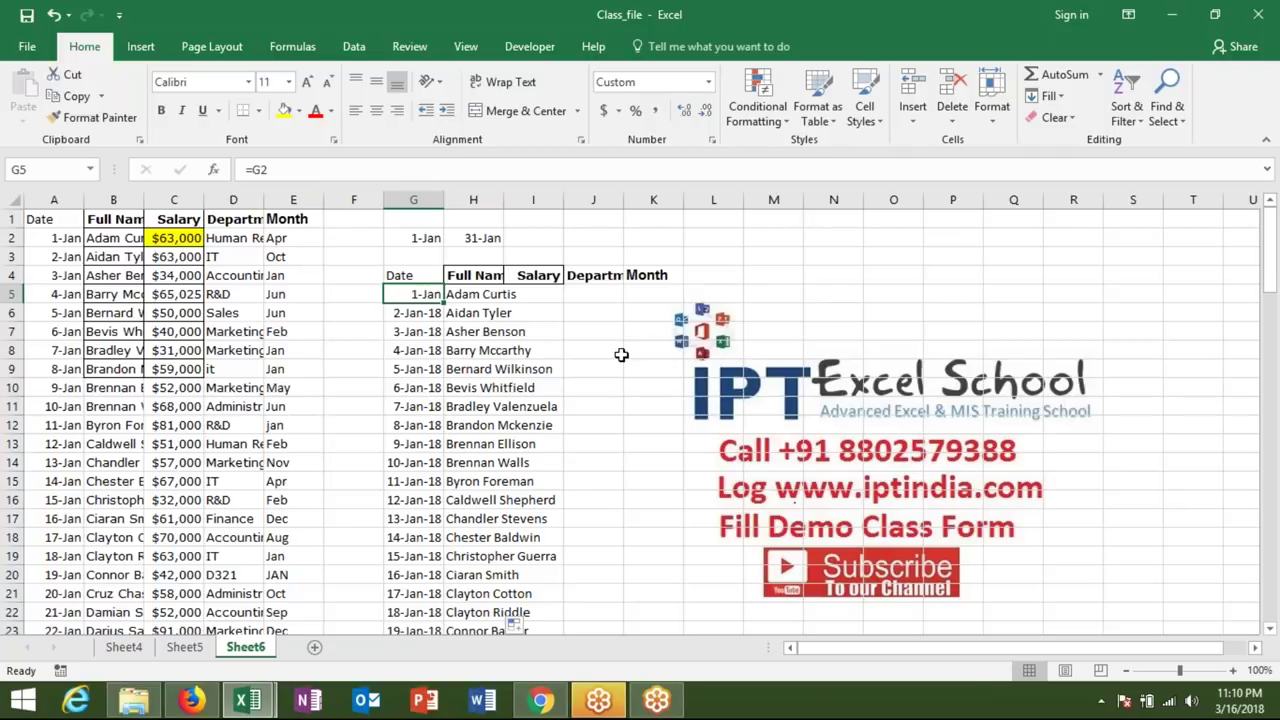
{"action": "key", "text": "shift+Down"}
{"action": "key", "text": "shift+Down"}
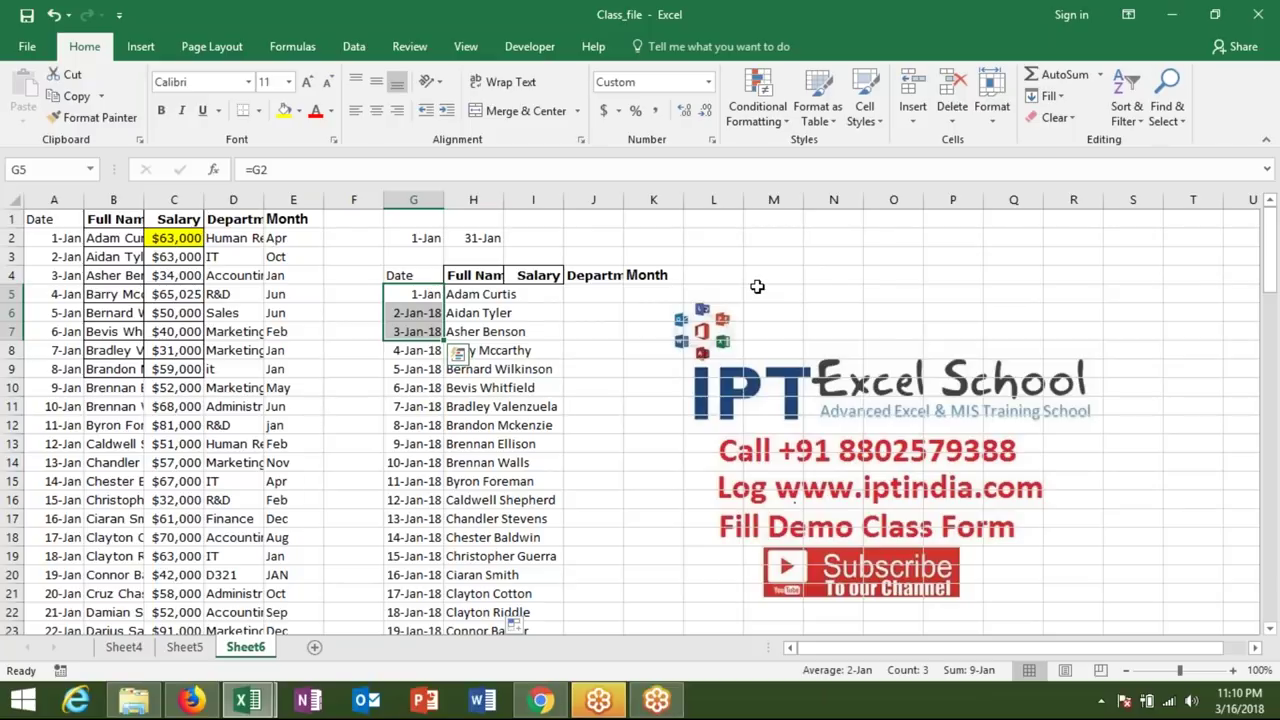
{"action": "key", "text": "Up"}
{"action": "key", "text": "Up"}
{"action": "key", "text": "Up"}
{"action": "key", "text": "Right"}
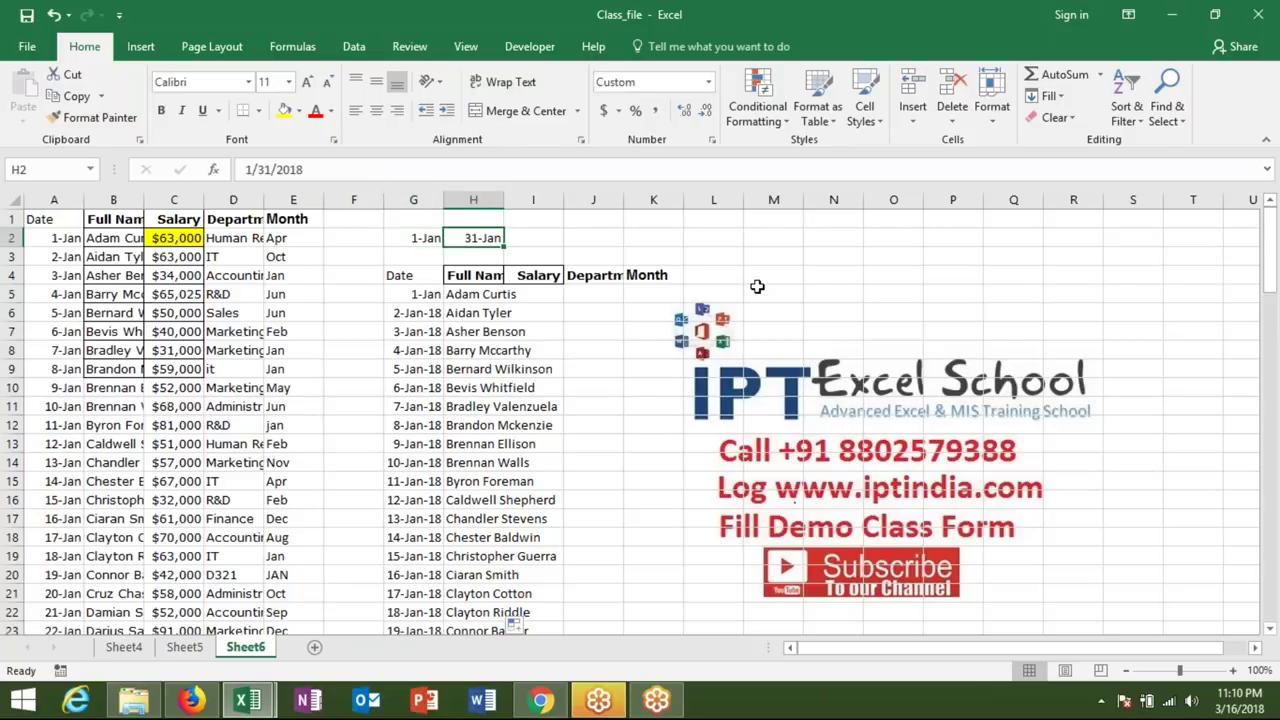
{"action": "key", "text": "Left"}
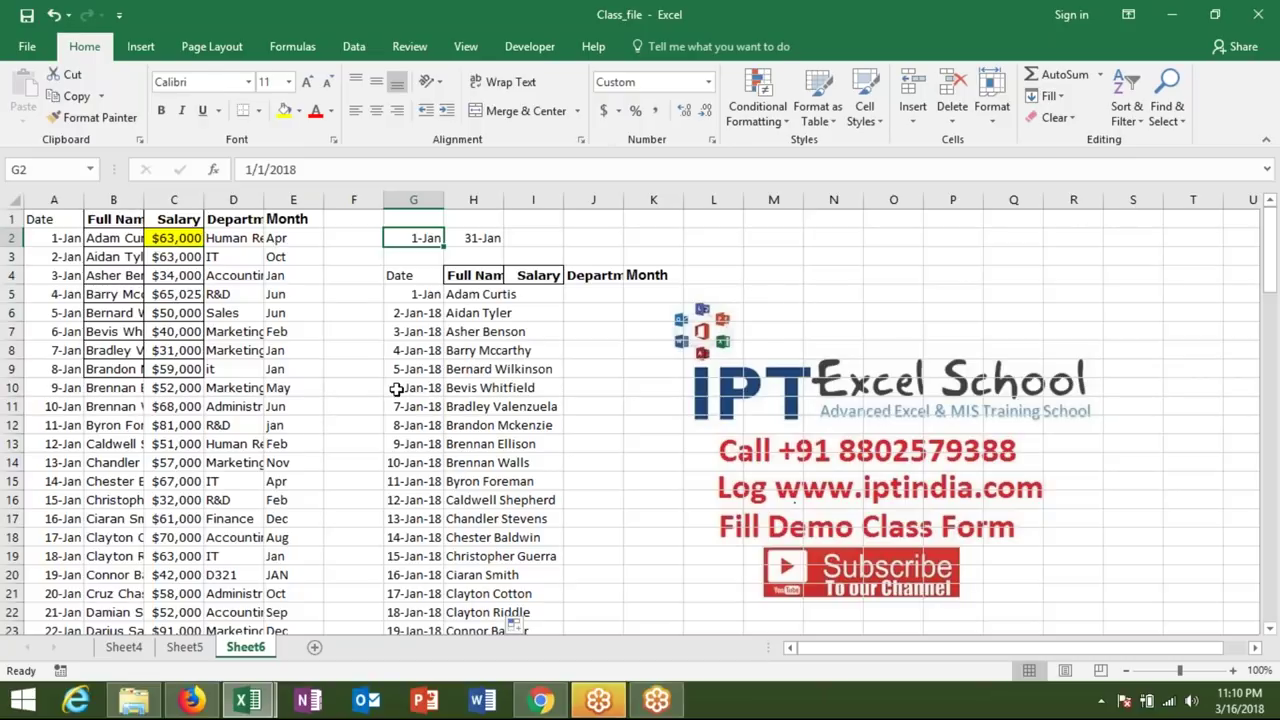
{"action": "left_click_drag", "start_coordinate": [60, 199], "coordinate": [270, 218]}
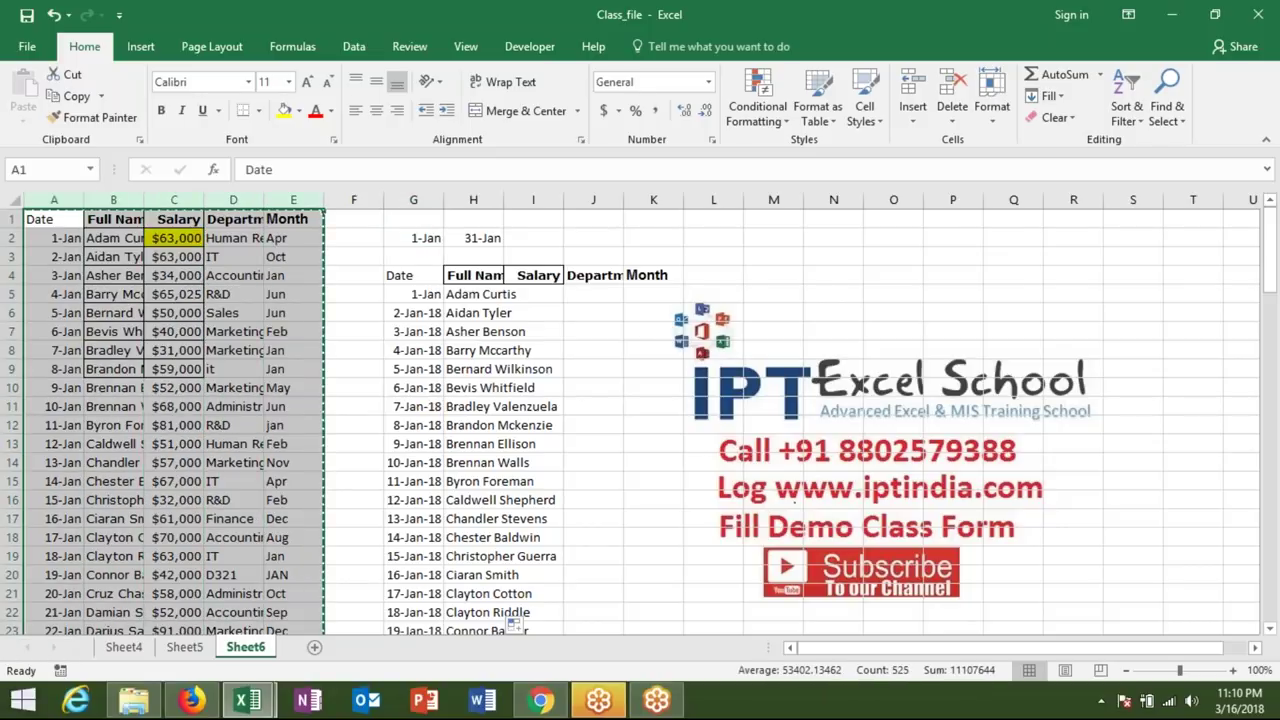
Step: Paste the copied columns A–E into a newly added Sheet7
{"action": "key", "text": "ctrl+c"}
{"action": "left_click", "coordinate": [314, 650]}
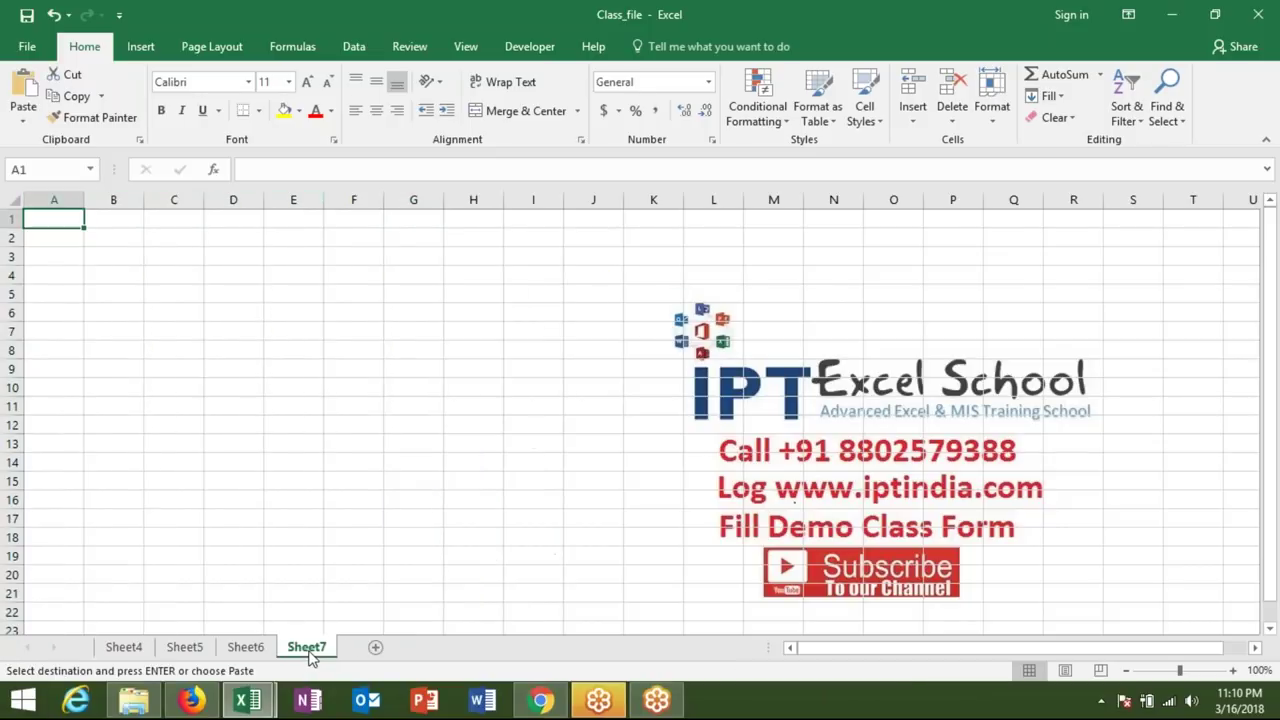
{"action": "key", "text": "ctrl+v"}
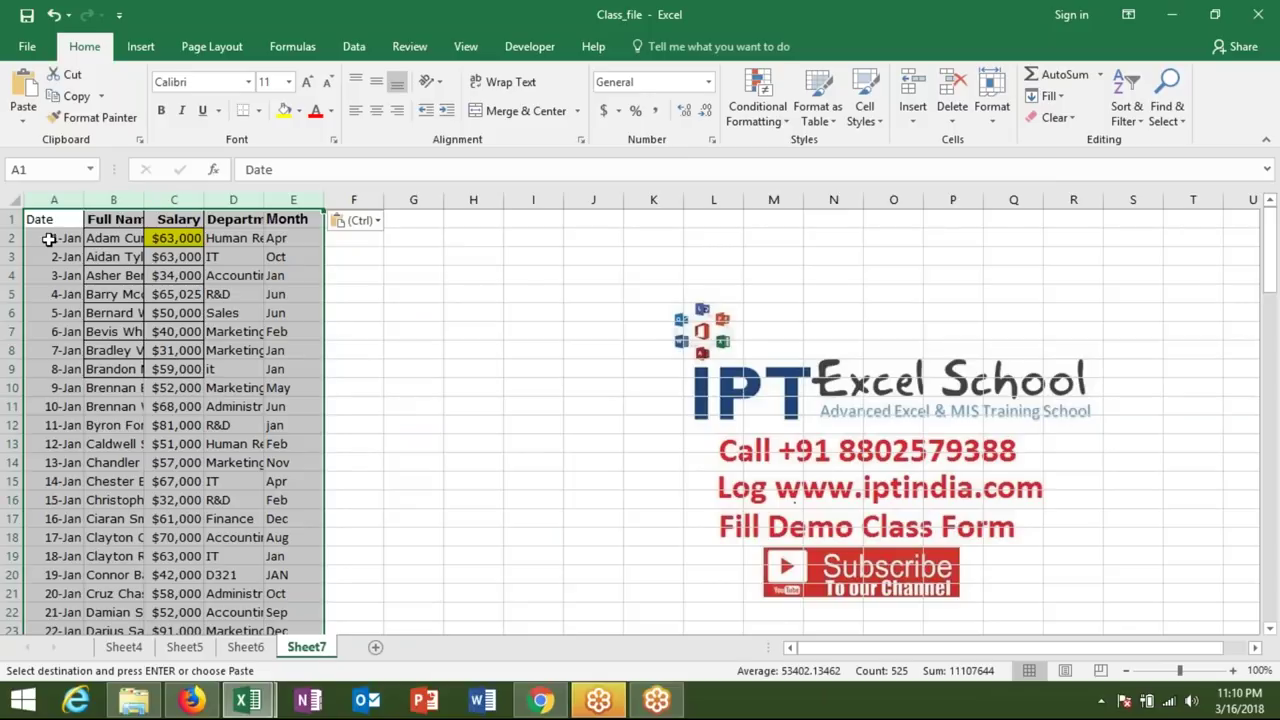
Step: Try filling A2:A4 with the 1-Jan date using Ctrl+D, then undo the fill
{"action": "left_click", "coordinate": [50, 240]}
{"action": "key", "text": "shift+Down"}
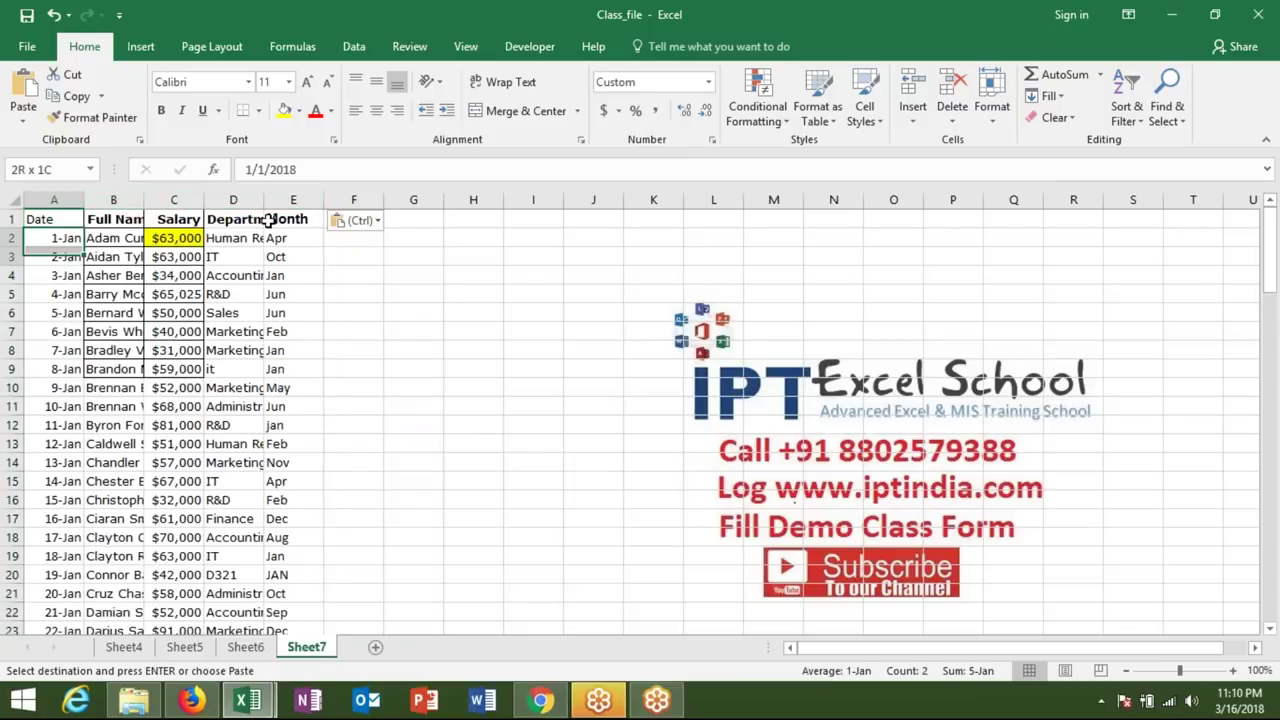
{"action": "key", "text": "shift+Down"}
{"action": "key", "text": "ctrl+d"}
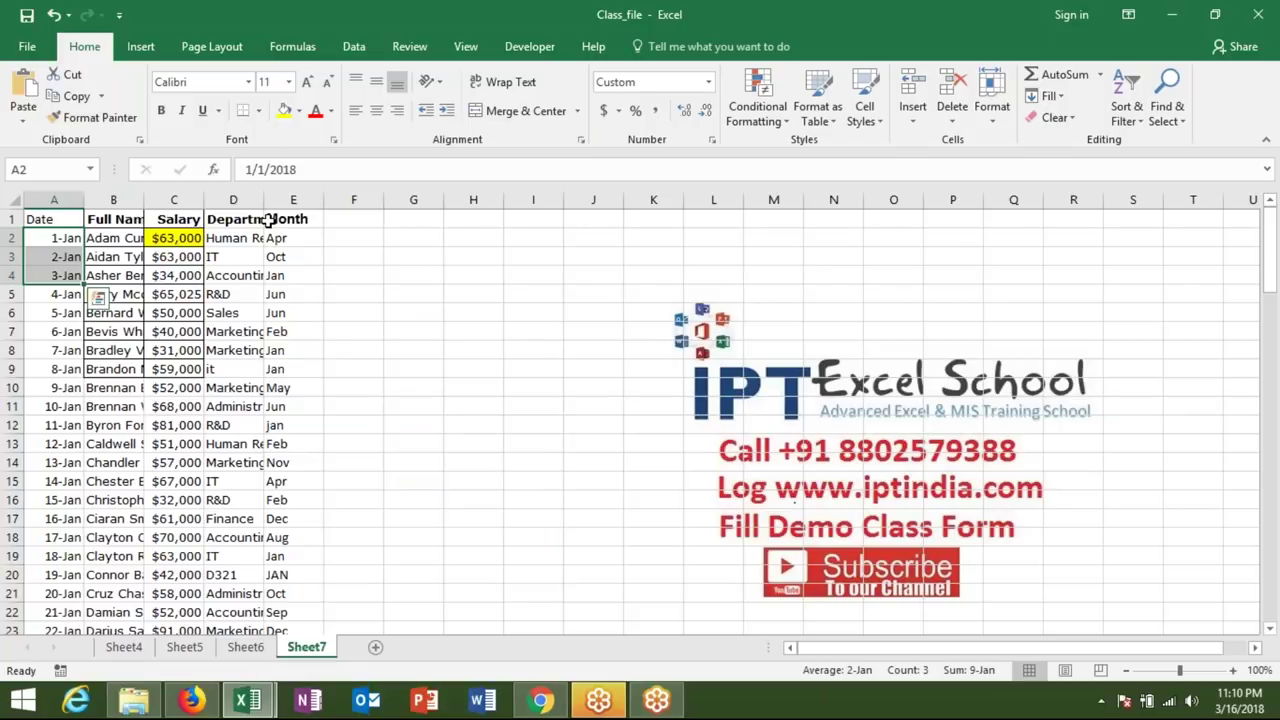
{"action": "key", "text": "ctrl+z"}
{"action": "key", "text": "ctrl+c"}
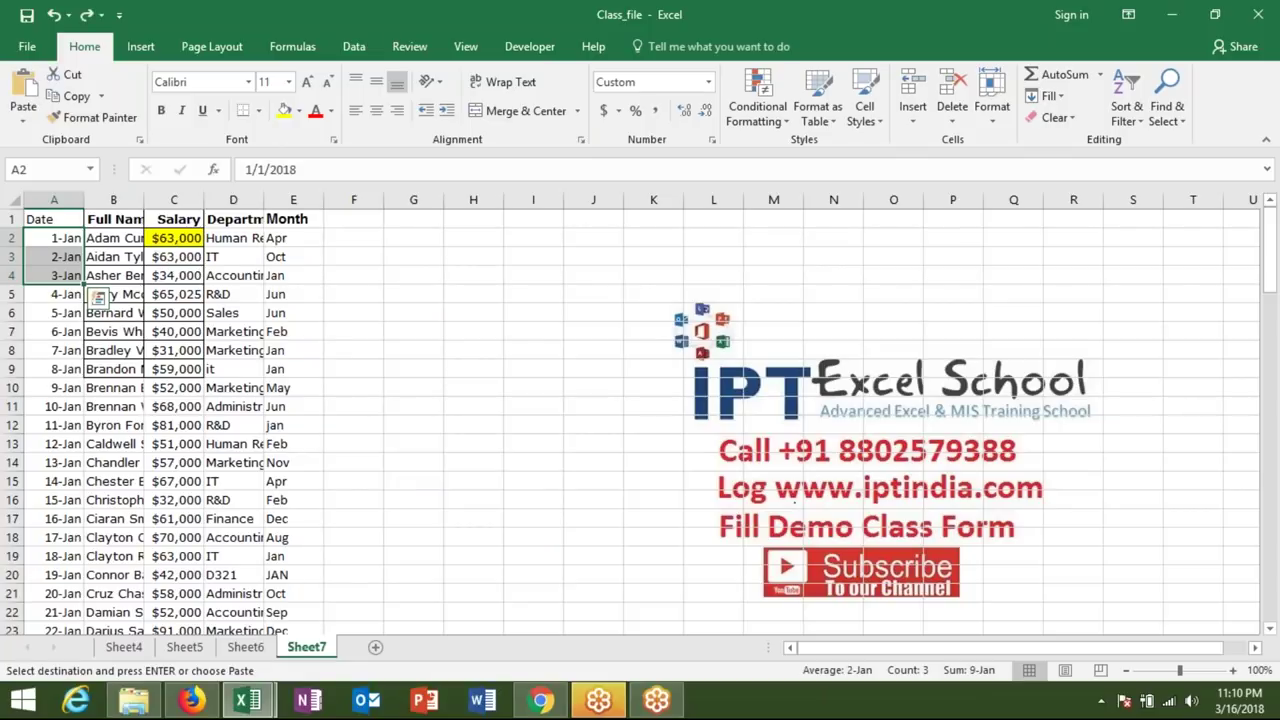
{"action": "key", "text": "ctrl+d"}
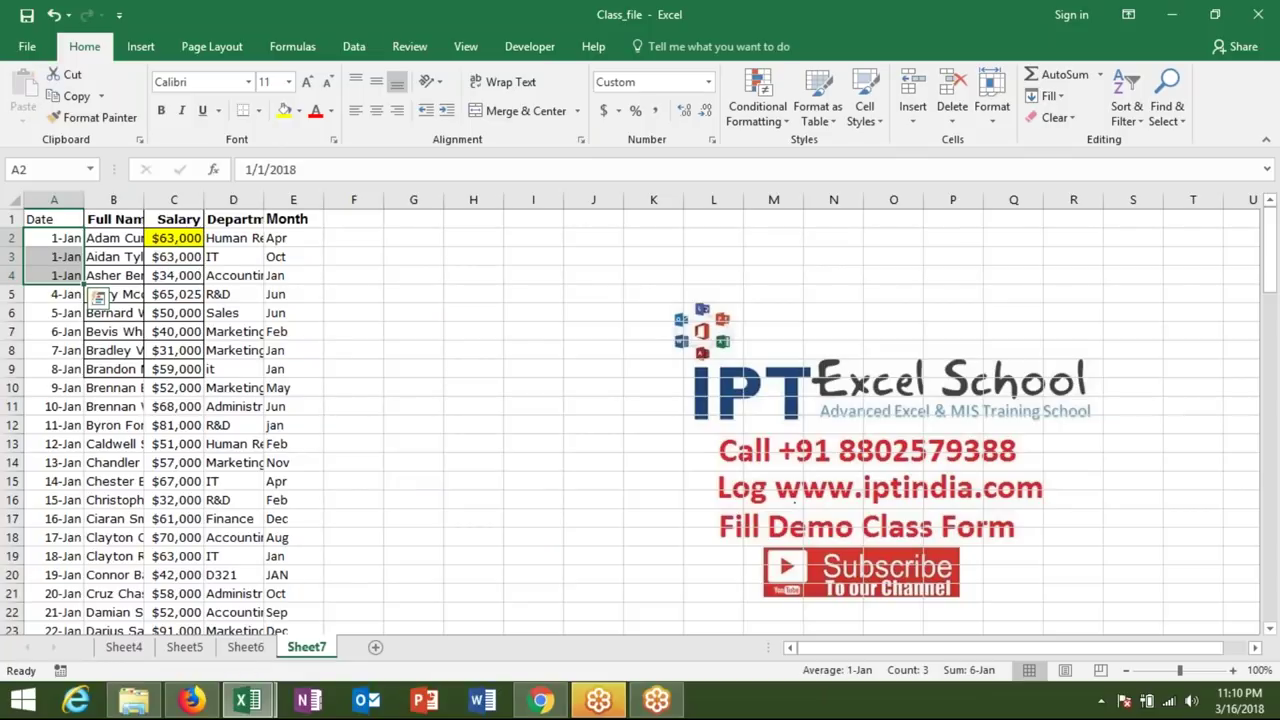
{"action": "key", "text": "ctrl+z"}
{"action": "key", "text": "ctrl+c"}
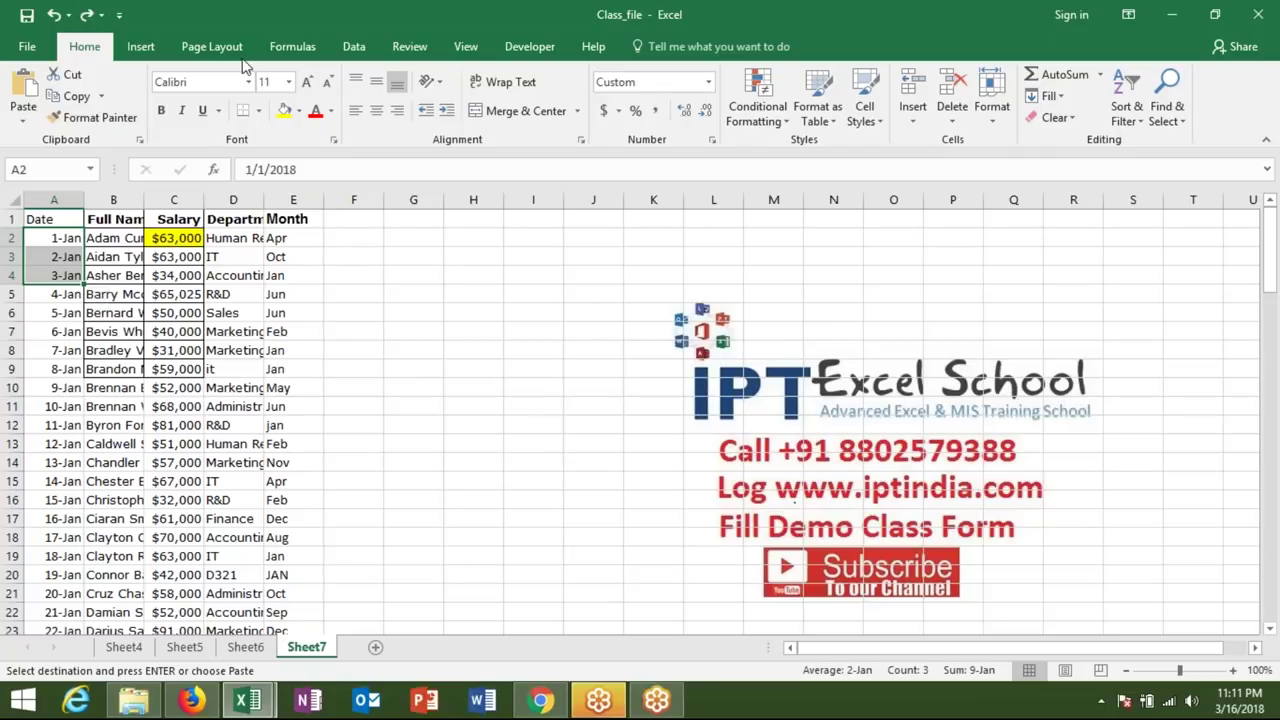
{"action": "left_click", "coordinate": [292, 47]}
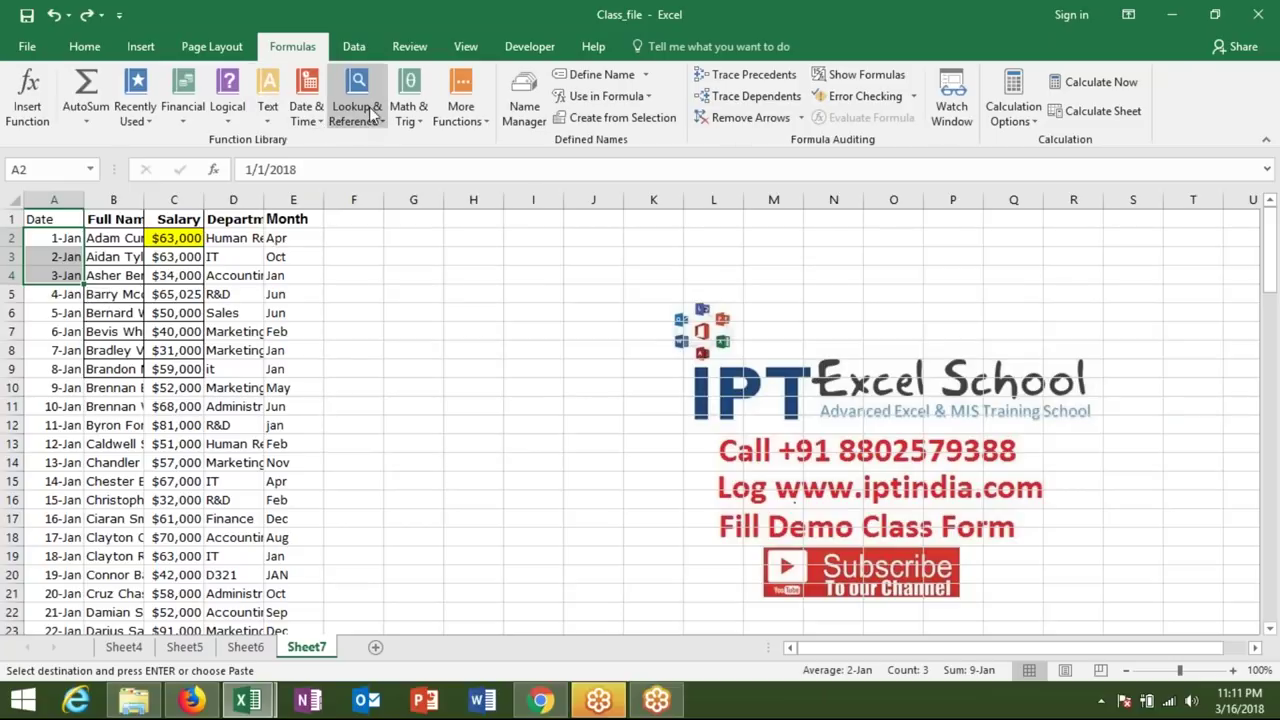
Step: Look through the Data tab's From Other Sources list, cancel the copy, and restore the window size
{"action": "scroll", "coordinate": [275, 128], "scroll_direction": "down", "scroll_amount": 1}
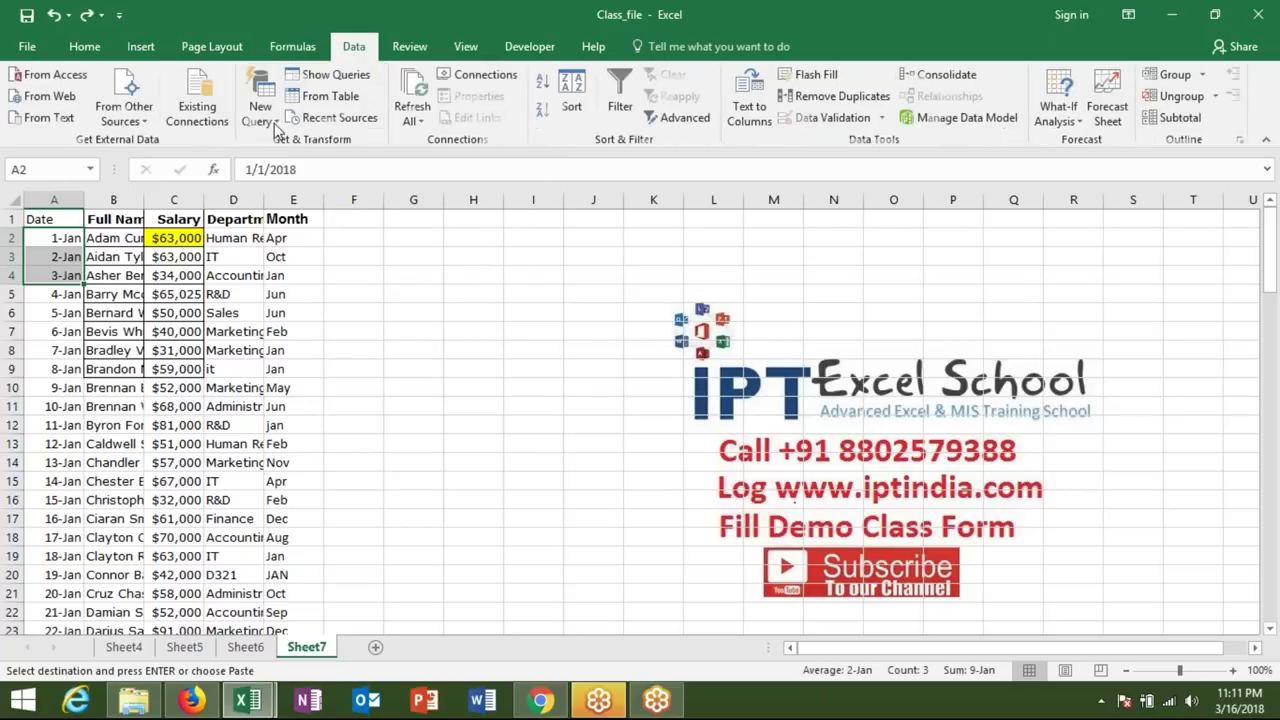
{"action": "left_click", "coordinate": [124, 112]}
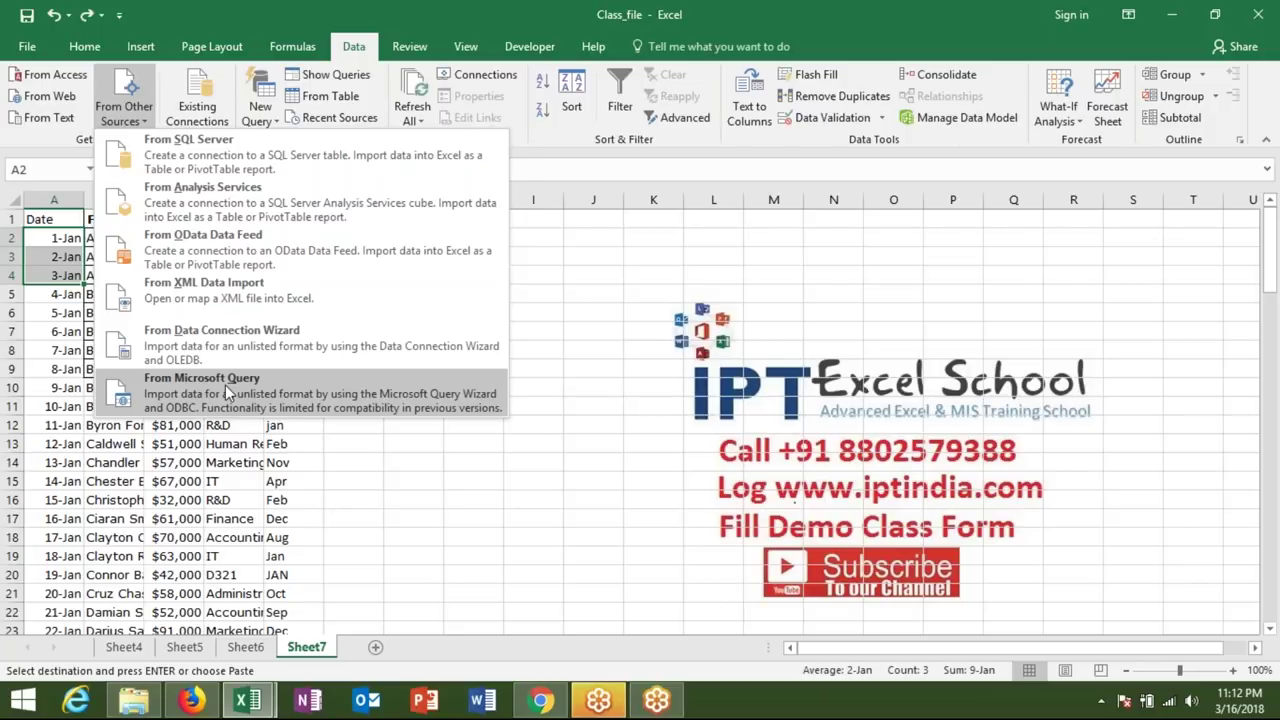
{"action": "left_click", "coordinate": [225, 385]}
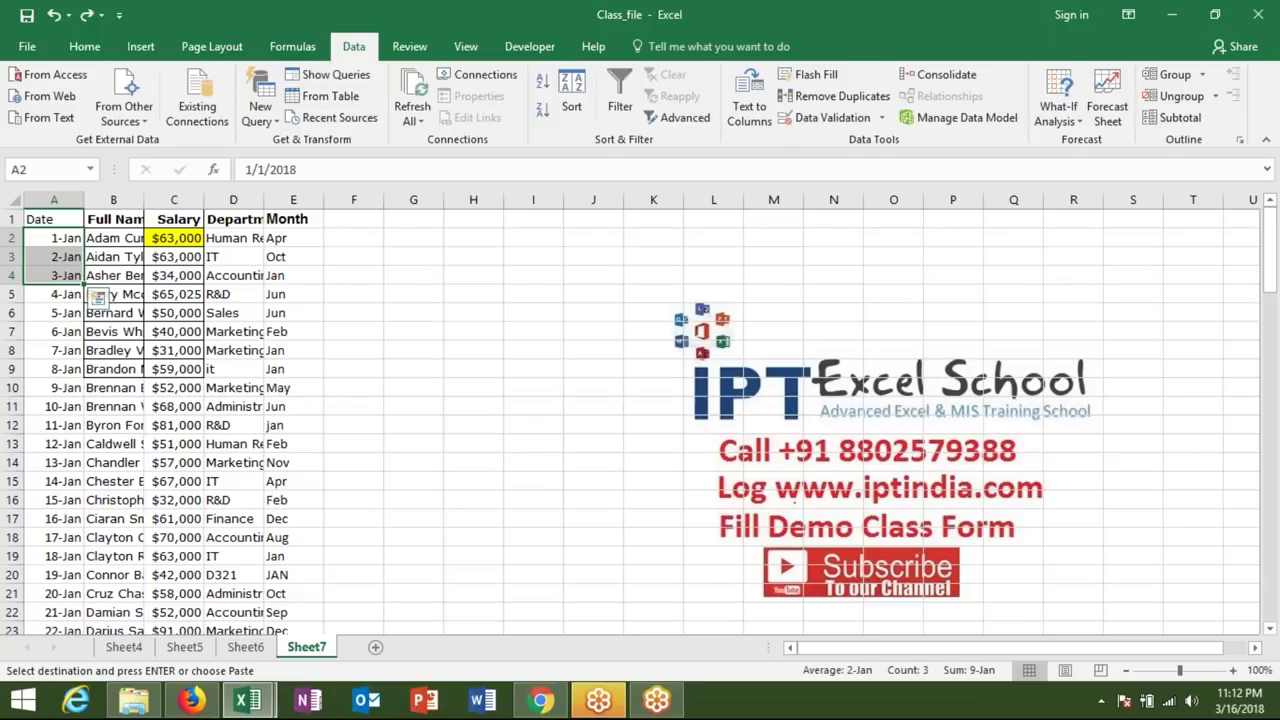
{"action": "key", "text": "Escape"}
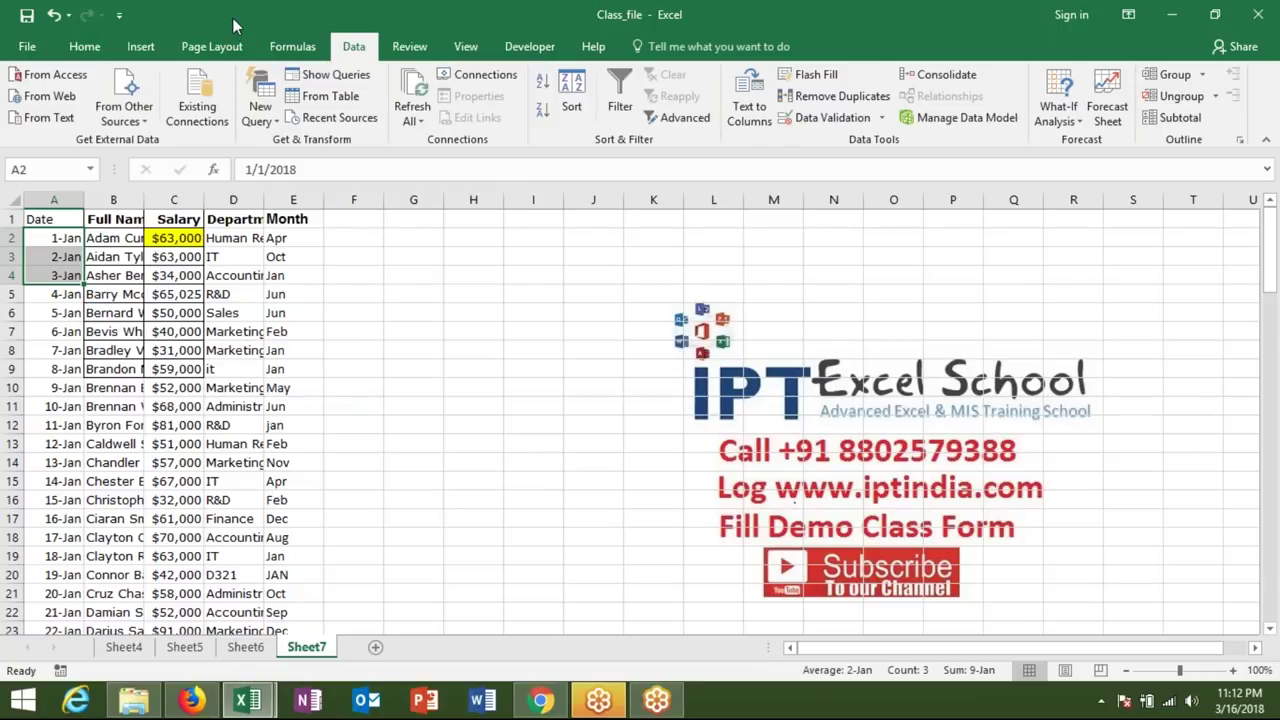
{"action": "double_click", "coordinate": [234, 20]}
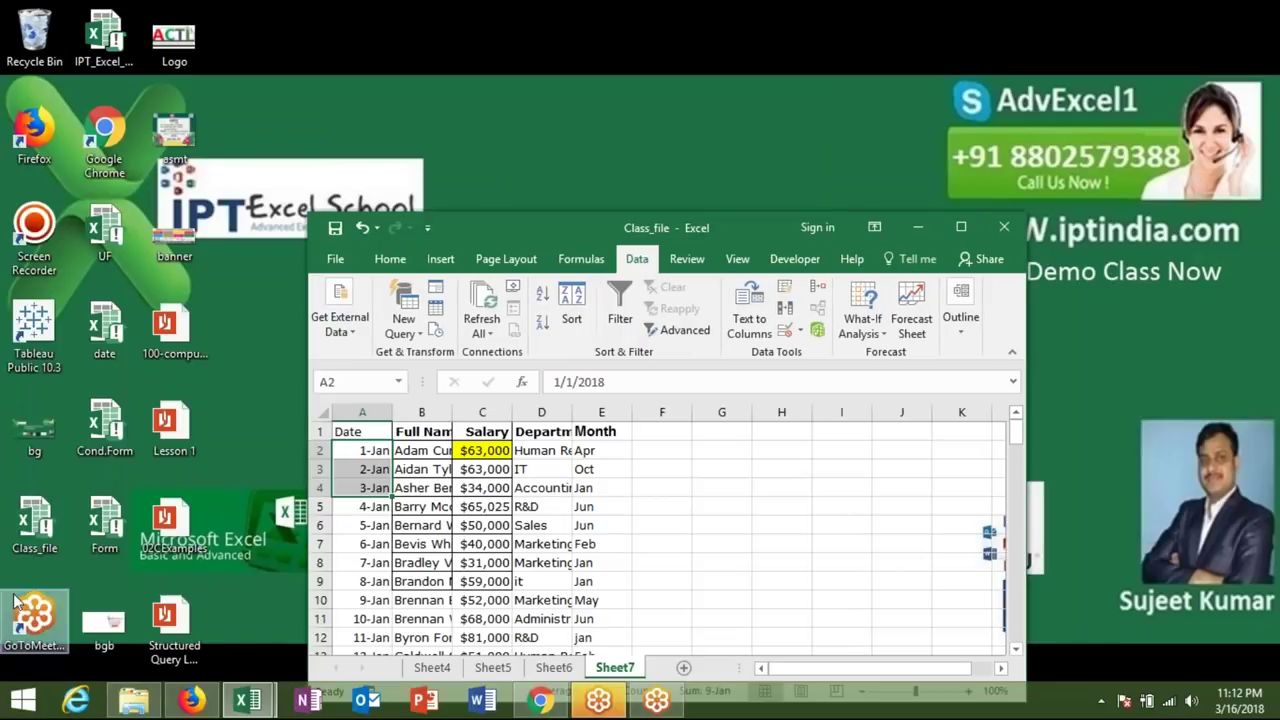
Step: Close the Excel workbook and refresh the Windows desktop
{"action": "left_click", "coordinate": [1005, 223]}
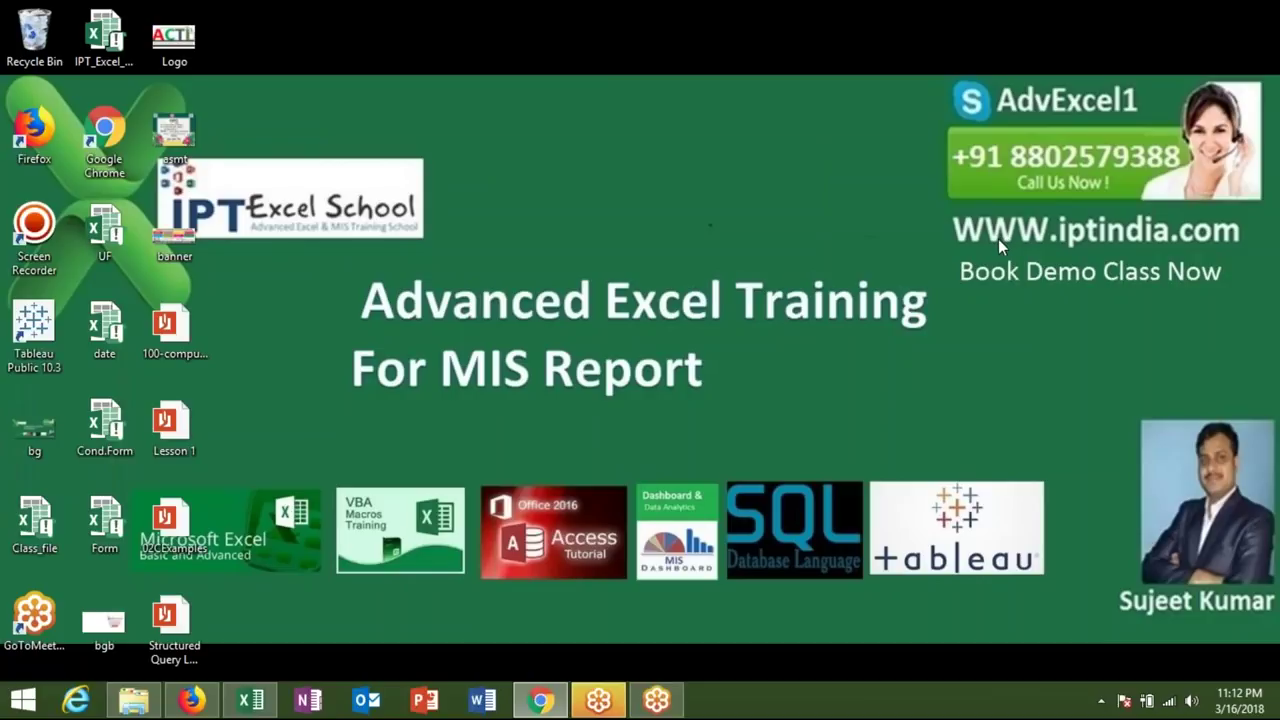
{"action": "right_click", "coordinate": [962, 218]}
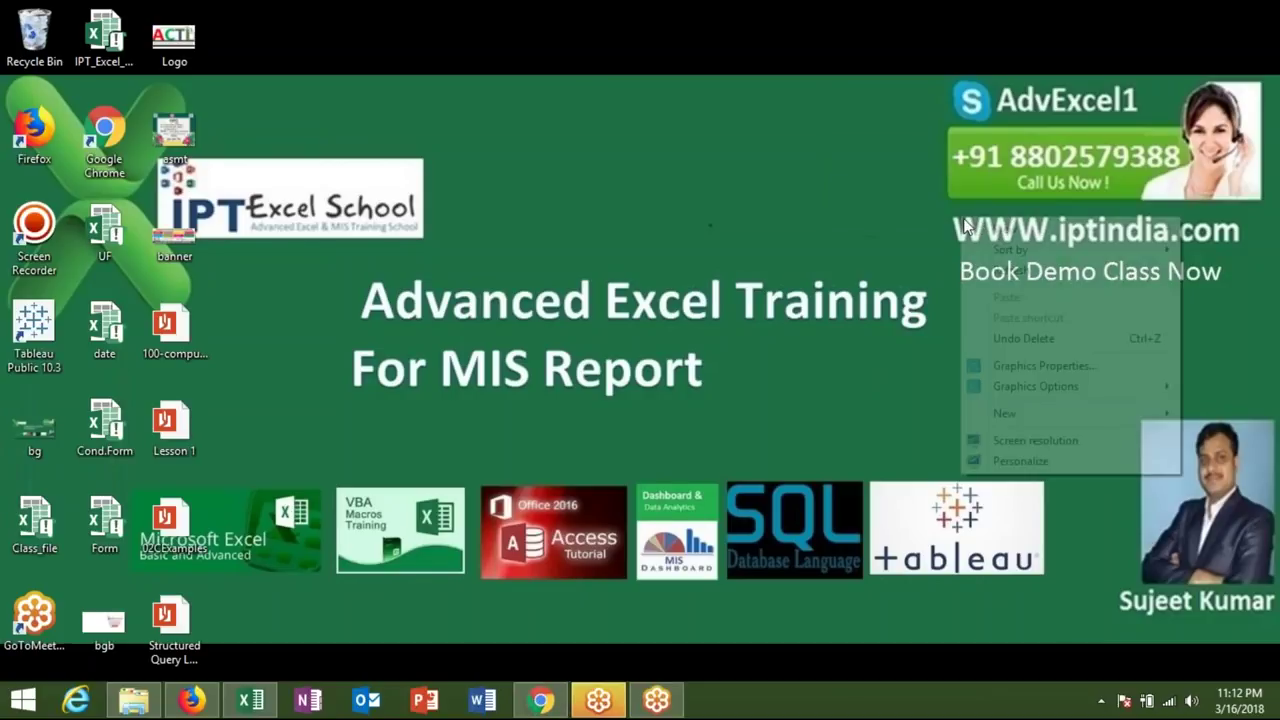
{"action": "left_click", "coordinate": [996, 270]}
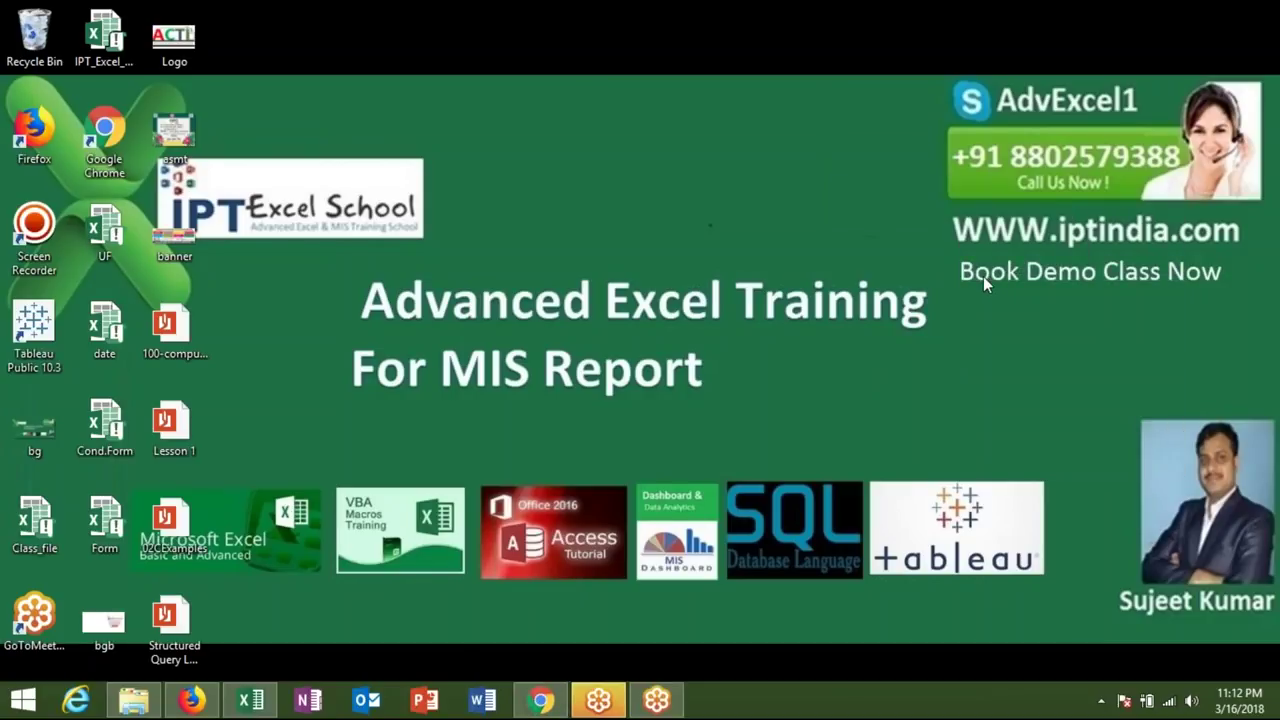